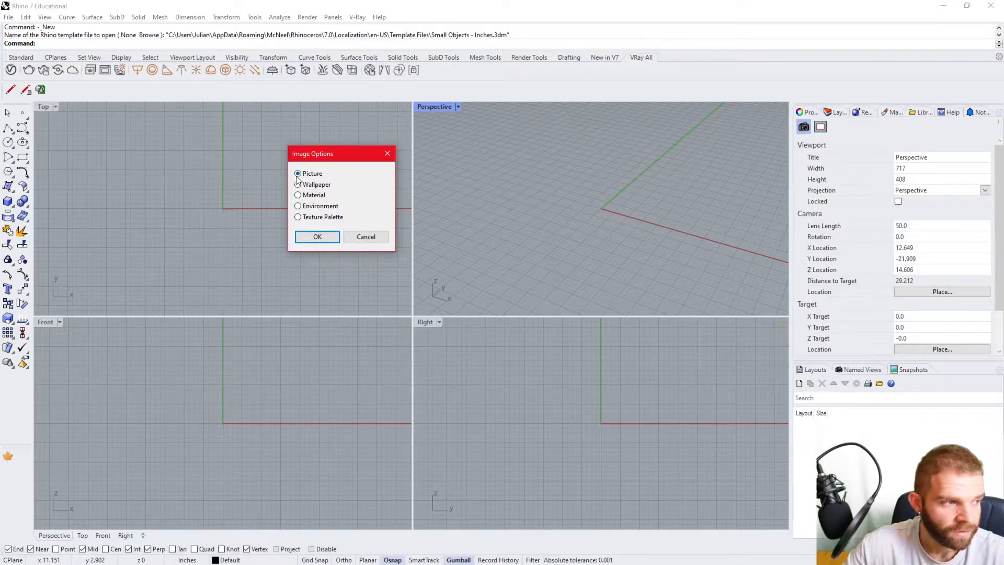
Place the Untitled_Artwork.png image as a picture in the Top view, with its first corner at the origin (0) and its other corner set freehand.
{"action": "left_click", "coordinate": [317, 236]}
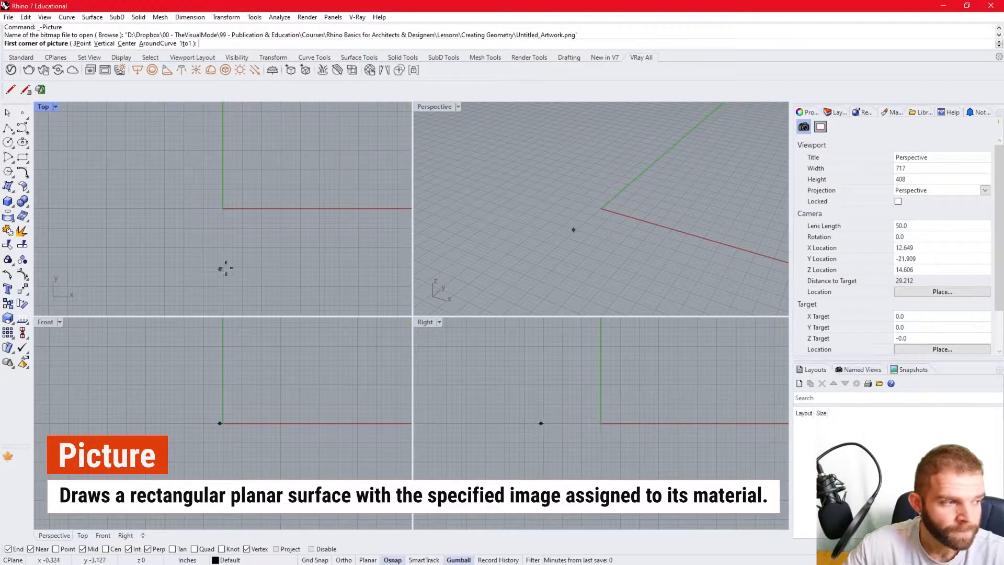
{"action": "scroll", "coordinate": [253, 258], "scroll_direction": "down", "scroll_amount": 10}
{"action": "right_click_drag", "start_coordinate": [241, 237], "coordinate": [209, 256]}
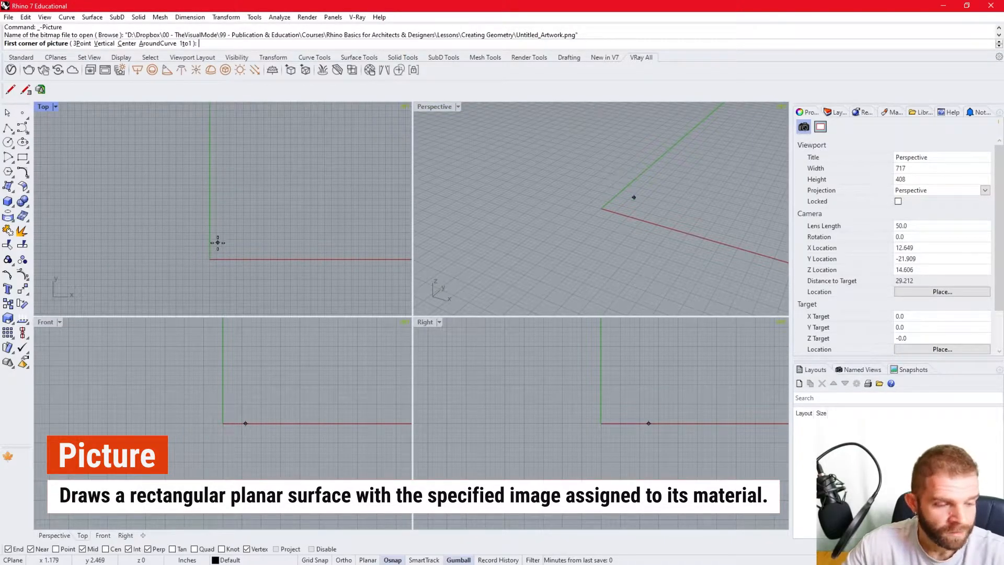
{"action": "type", "text": "0"}
{"action": "key", "text": "Return"}
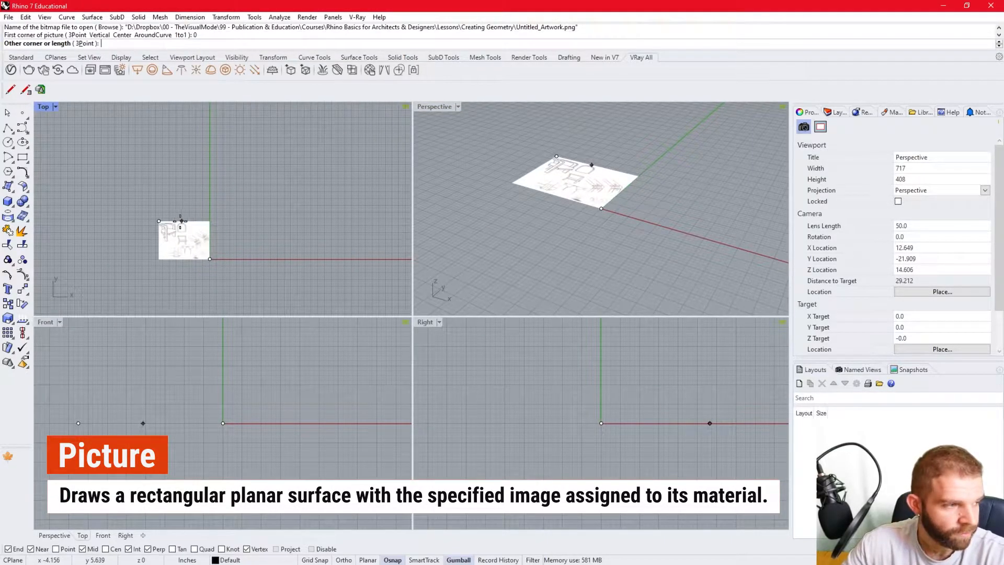
{"action": "scroll", "coordinate": [124, 266], "scroll_direction": "down", "scroll_amount": 8}
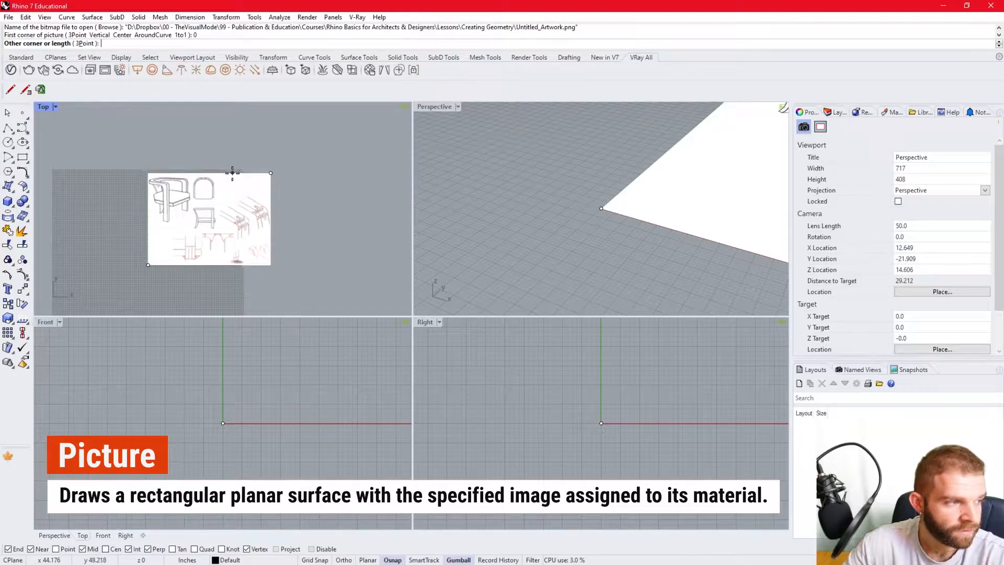
{"action": "left_click", "coordinate": [211, 216]}
{"action": "scroll", "coordinate": [159, 249], "scroll_direction": "up", "scroll_amount": 12}
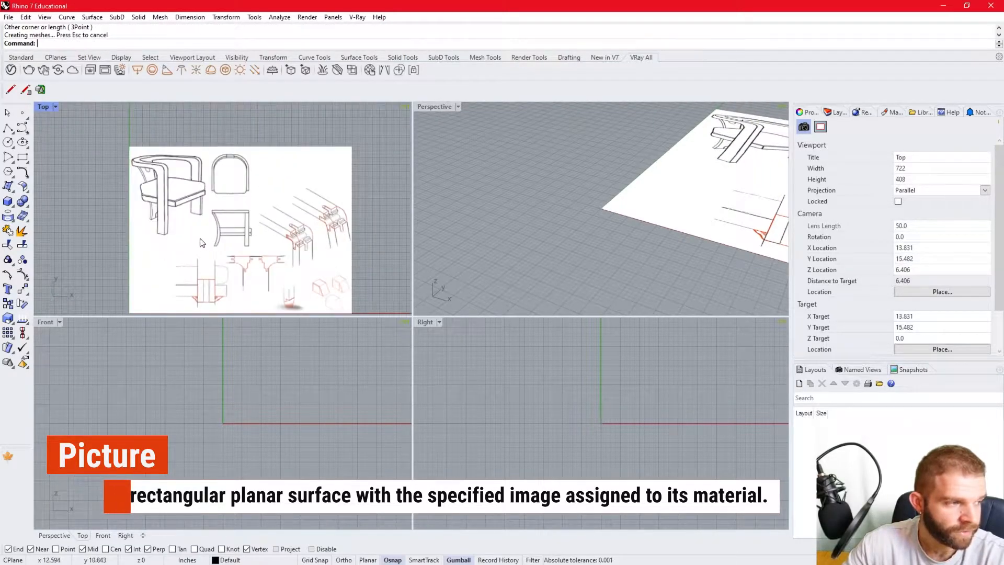
Draw a vertical reference line through the chair's plan sketch, from the middle of the seat's front edge to the outer back edge, using Ortho.
{"action": "scroll", "coordinate": [183, 152], "scroll_direction": "down", "scroll_amount": 6}
{"action": "scroll", "coordinate": [194, 158], "scroll_direction": "up", "scroll_amount": 6}
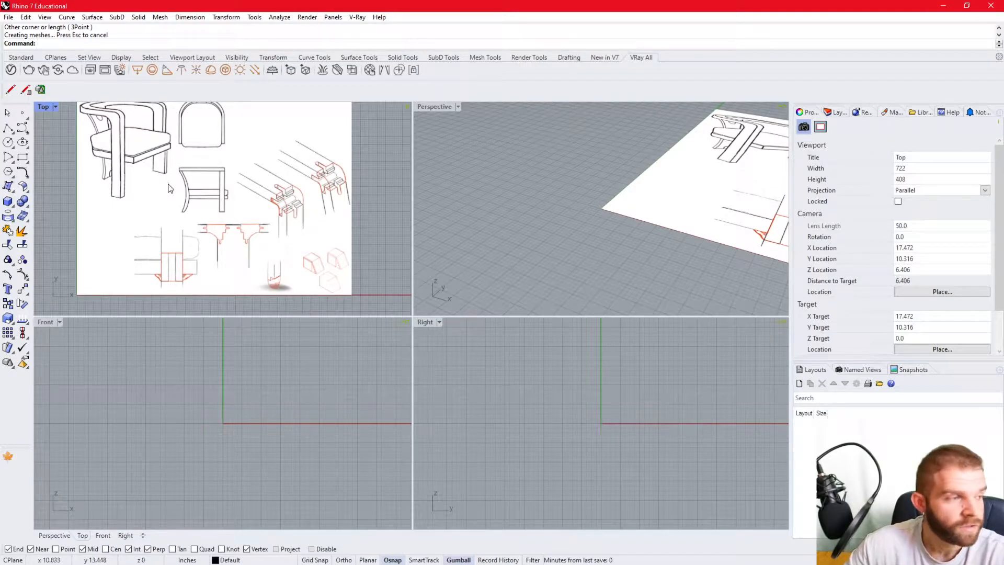
{"action": "scroll", "coordinate": [222, 235], "scroll_direction": "down", "scroll_amount": 4}
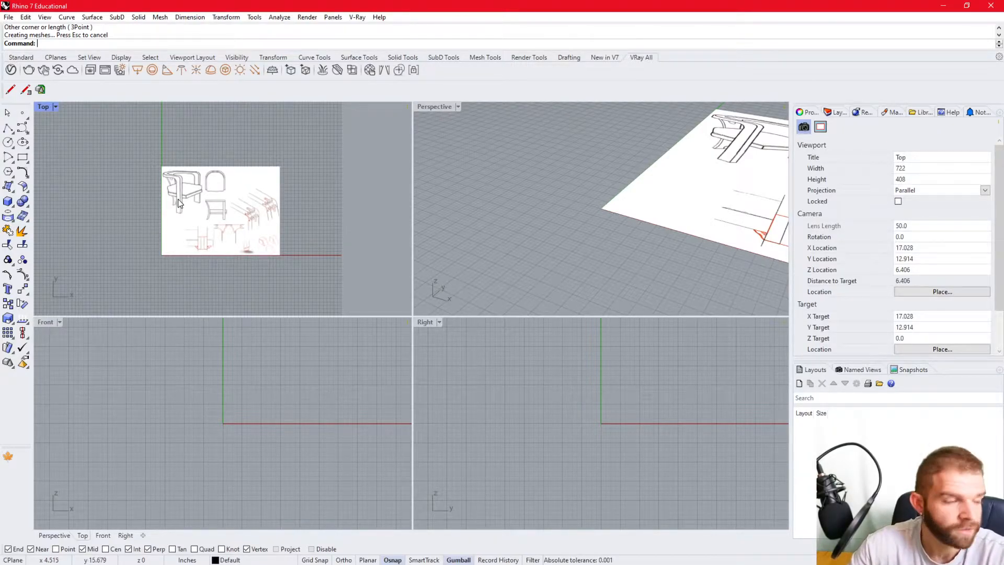
{"action": "scroll", "coordinate": [212, 181], "scroll_direction": "up", "scroll_amount": 2}
{"action": "scroll", "coordinate": [214, 183], "scroll_direction": "up", "scroll_amount": 5}
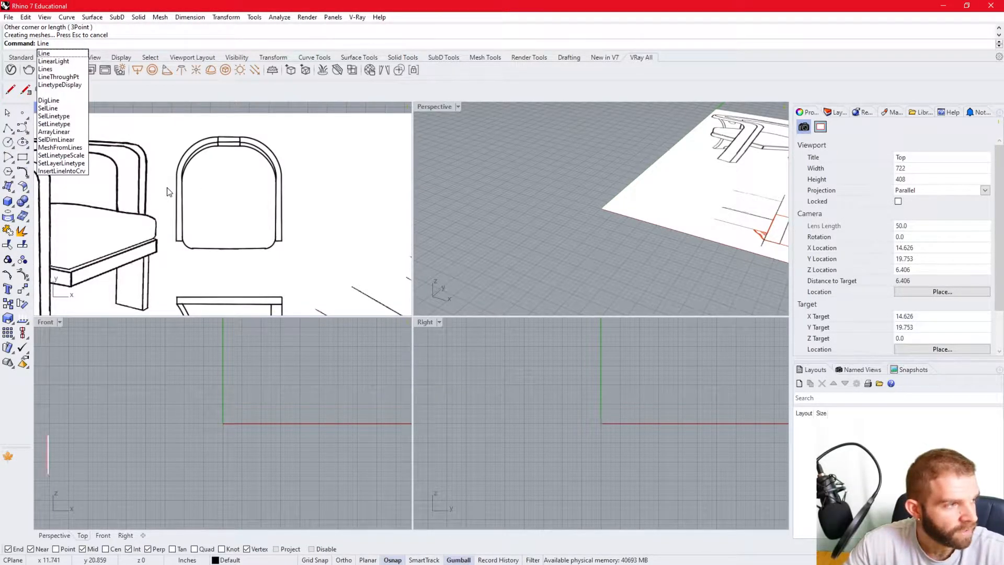
{"action": "key", "text": "Return"}
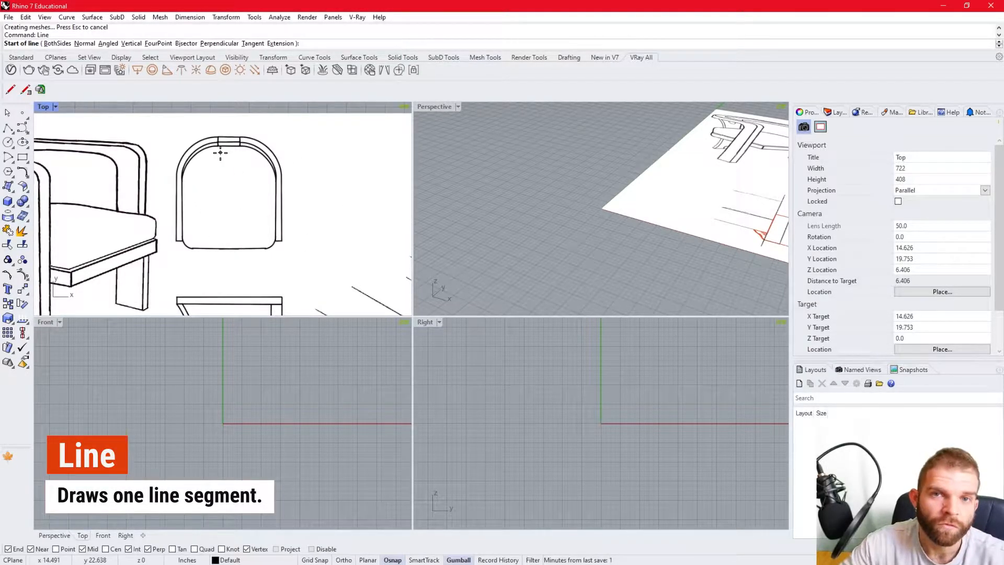
{"action": "scroll", "coordinate": [230, 164], "scroll_direction": "up", "scroll_amount": 3}
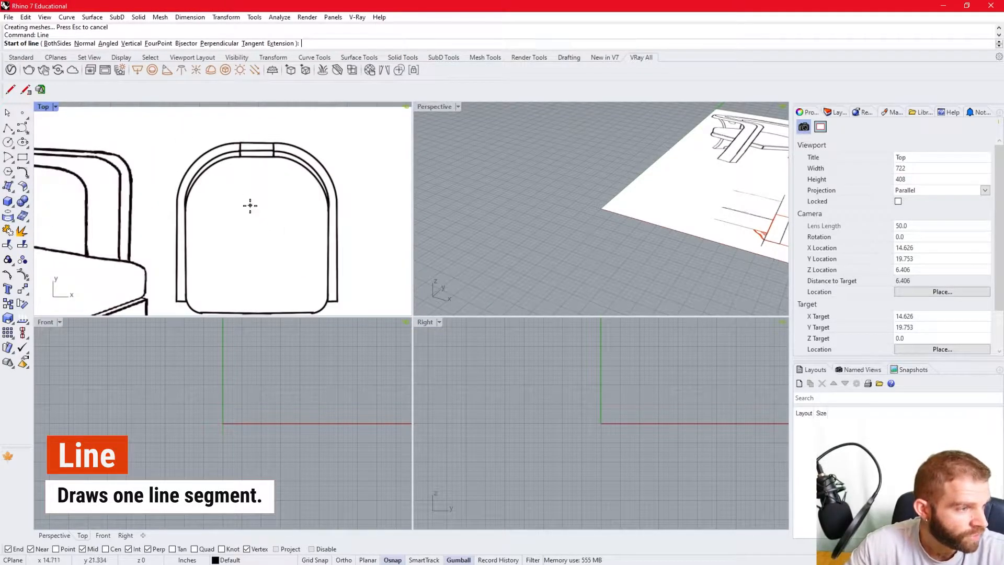
{"action": "left_click", "coordinate": [257, 302]}
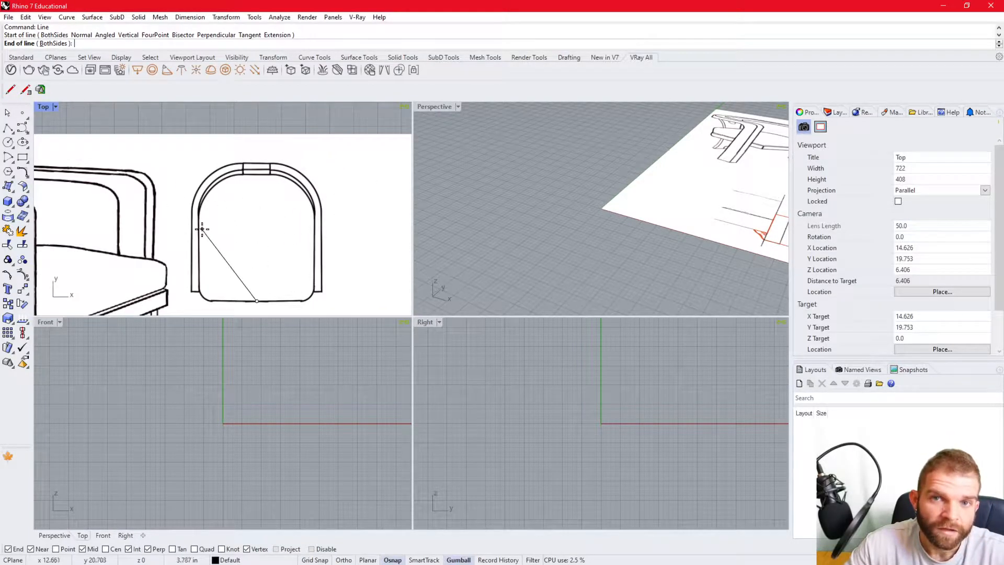
{"action": "key", "text": "F8"}
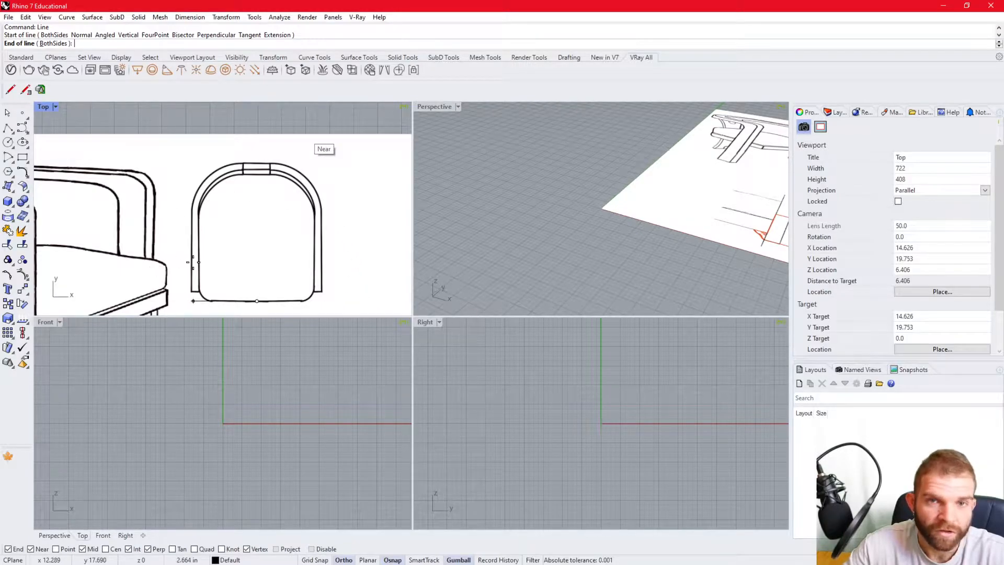
{"action": "key", "text": "F8"}
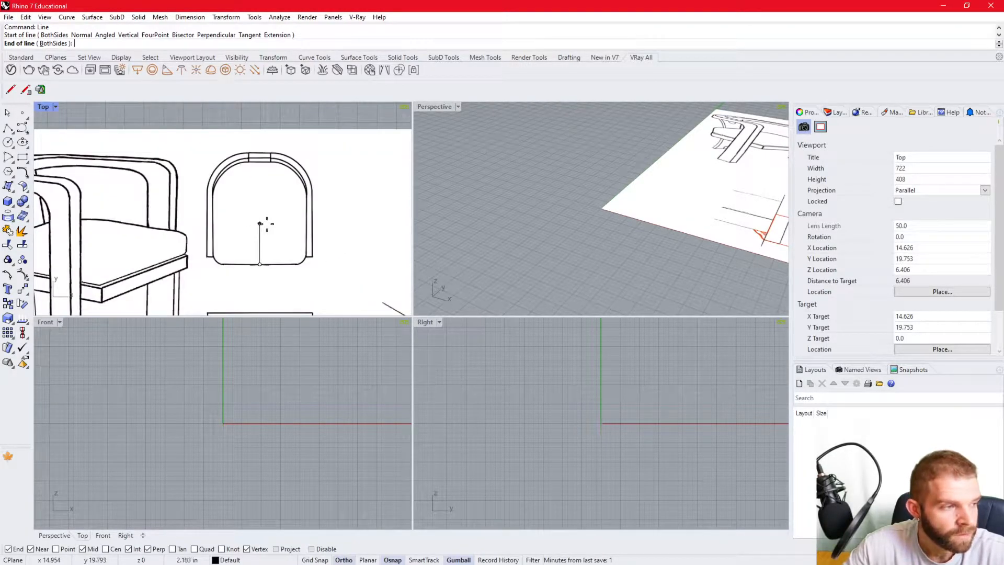
{"action": "scroll", "coordinate": [277, 232], "scroll_direction": "up", "scroll_amount": 1}
{"action": "key", "text": "shift"}
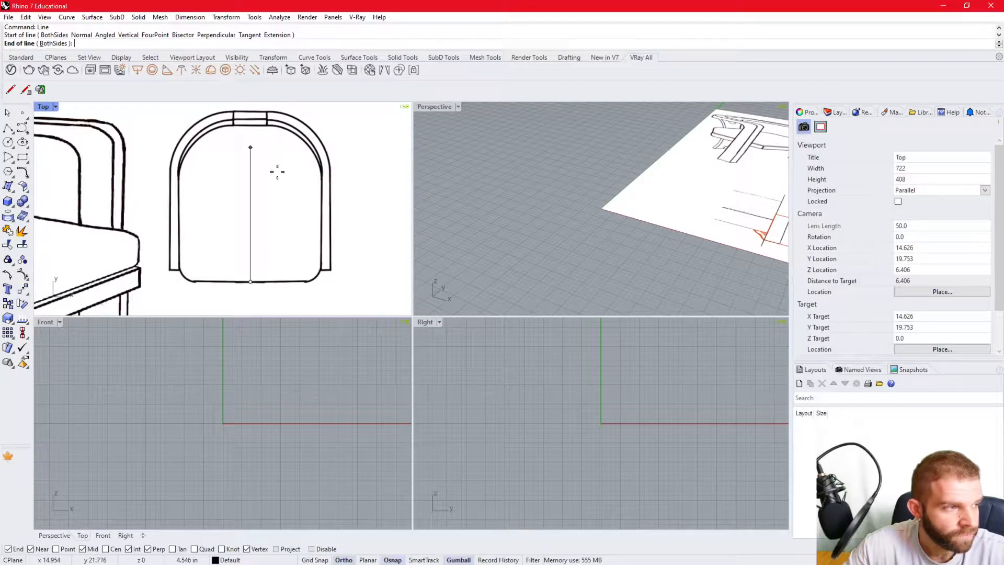
{"action": "scroll", "coordinate": [282, 163], "scroll_direction": "down", "scroll_amount": 2}
{"action": "scroll", "coordinate": [296, 180], "scroll_direction": "up", "scroll_amount": 2}
{"action": "key", "text": "shift"}
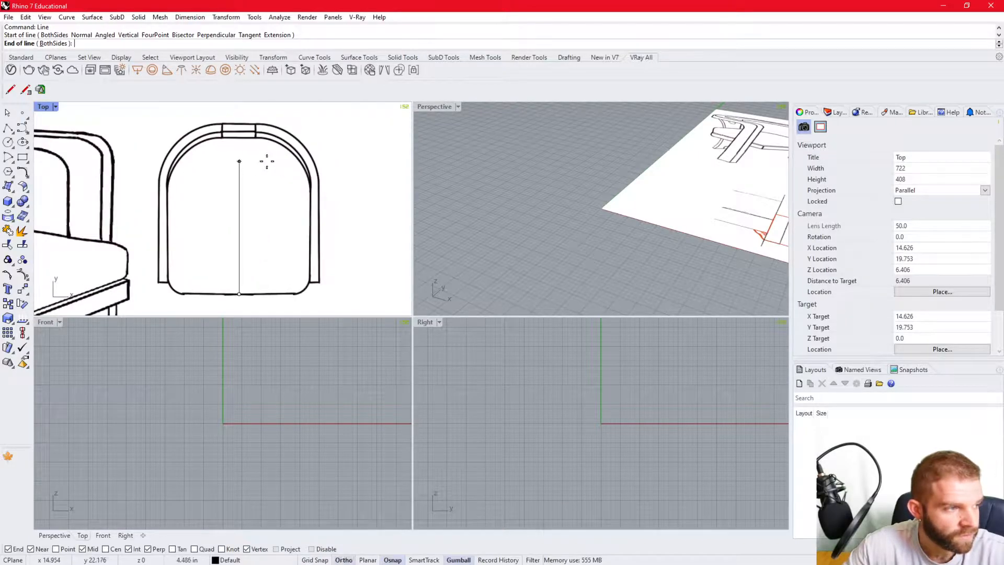
{"action": "left_click", "coordinate": [291, 124]}
{"action": "left_click", "coordinate": [242, 193]}
{"action": "left_click", "coordinate": [306, 219]}
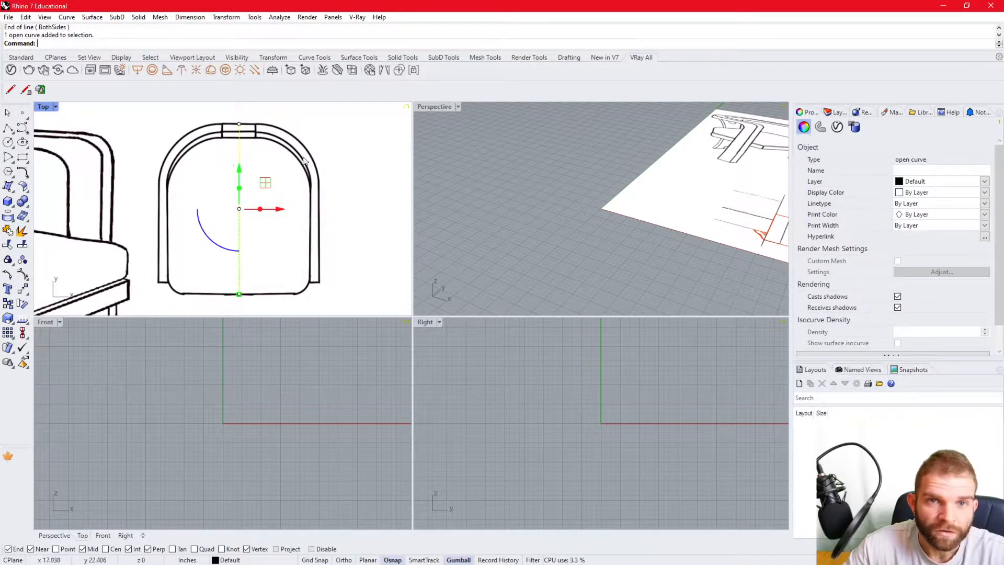
{"action": "scroll", "coordinate": [271, 216], "scroll_direction": "down", "scroll_amount": 5}
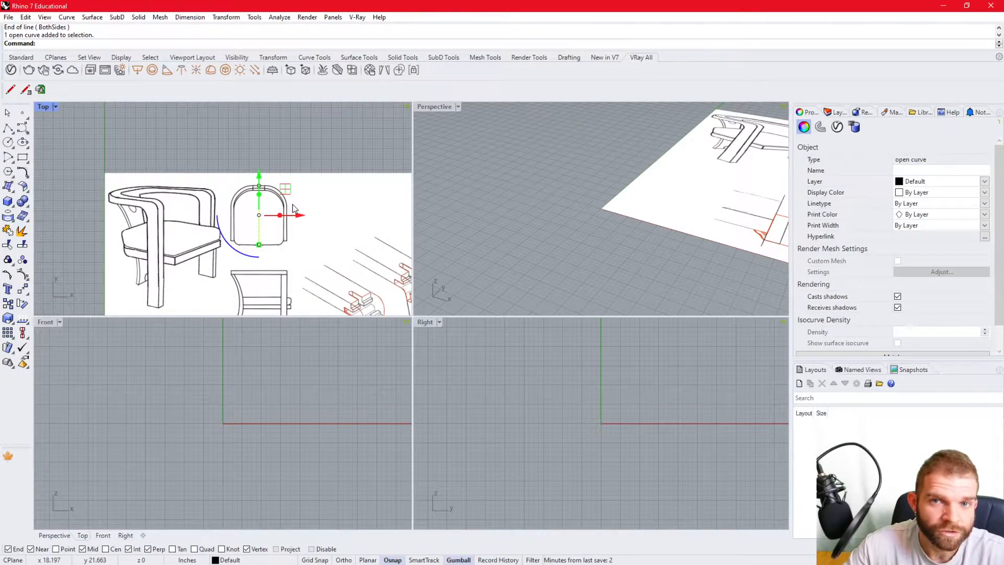
{"action": "left_click", "coordinate": [308, 156]}
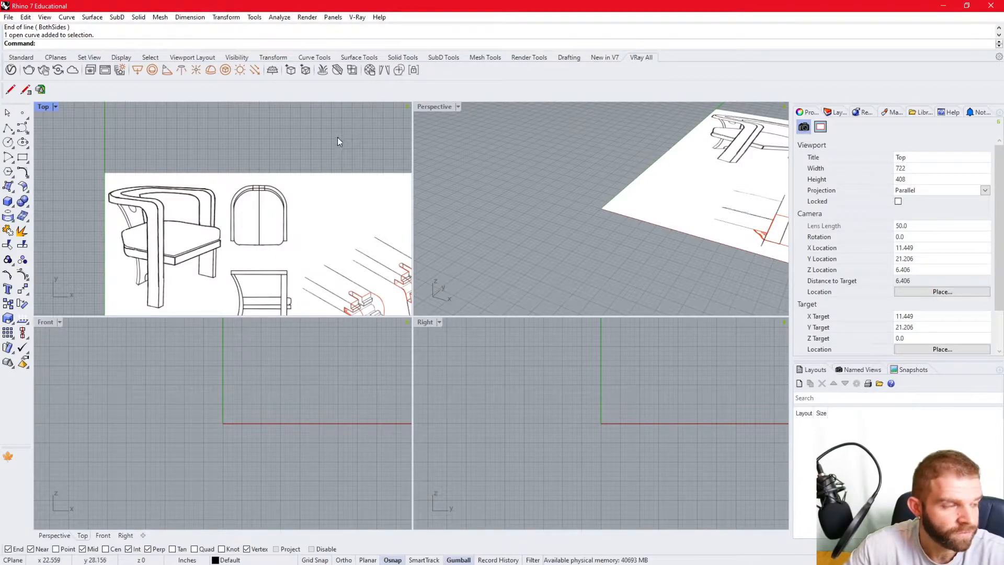
Scale the picture and reference line together from the line's lower end, using its upper end as reference and 32" as the new length.
{"action": "left_click_drag", "start_coordinate": [316, 153], "coordinate": [183, 270]}
{"action": "scroll", "coordinate": [238, 219], "scroll_direction": "up", "scroll_amount": 3}
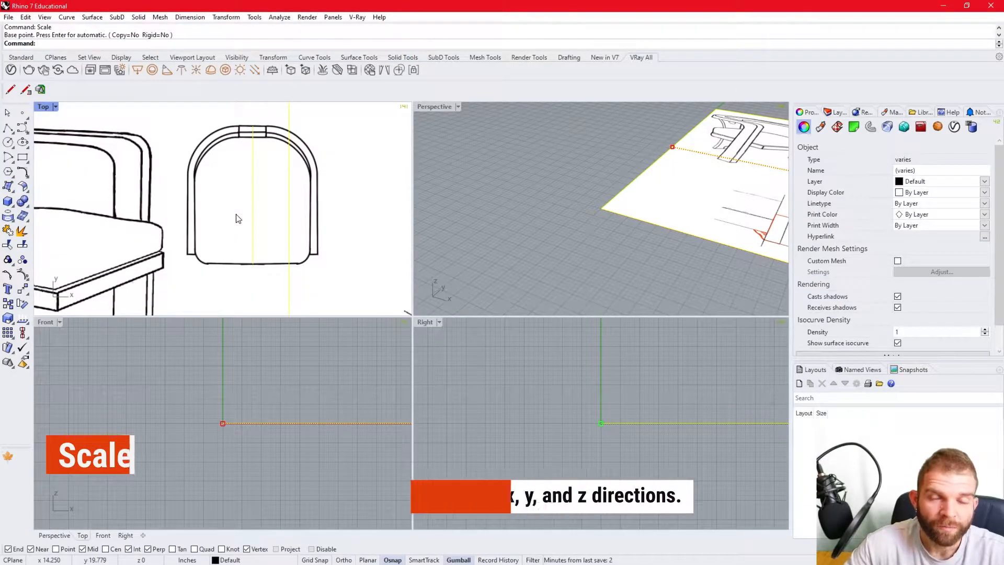
{"action": "type", "text": "Scale"}
{"action": "key", "text": "Return"}
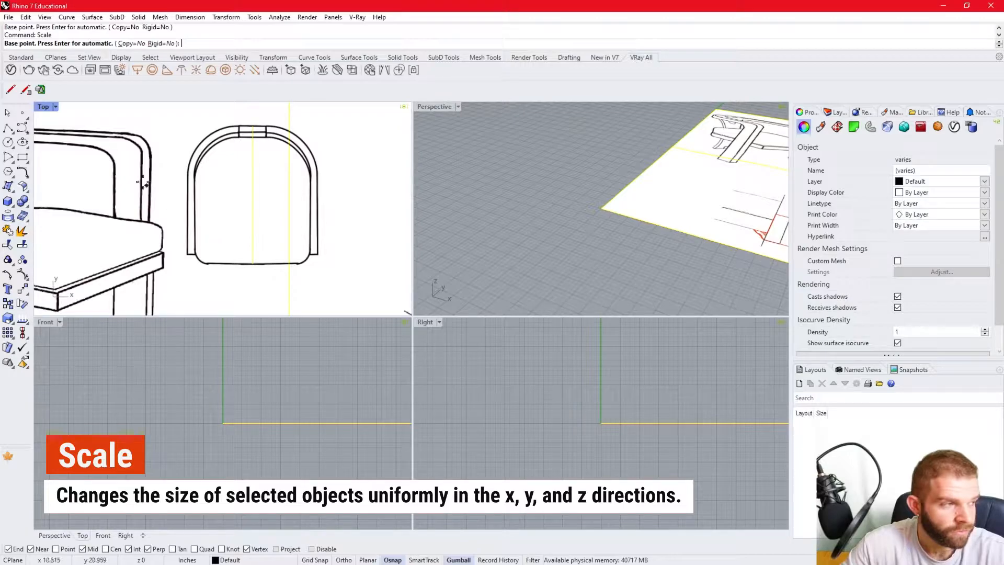
{"action": "left_click", "coordinate": [250, 263]}
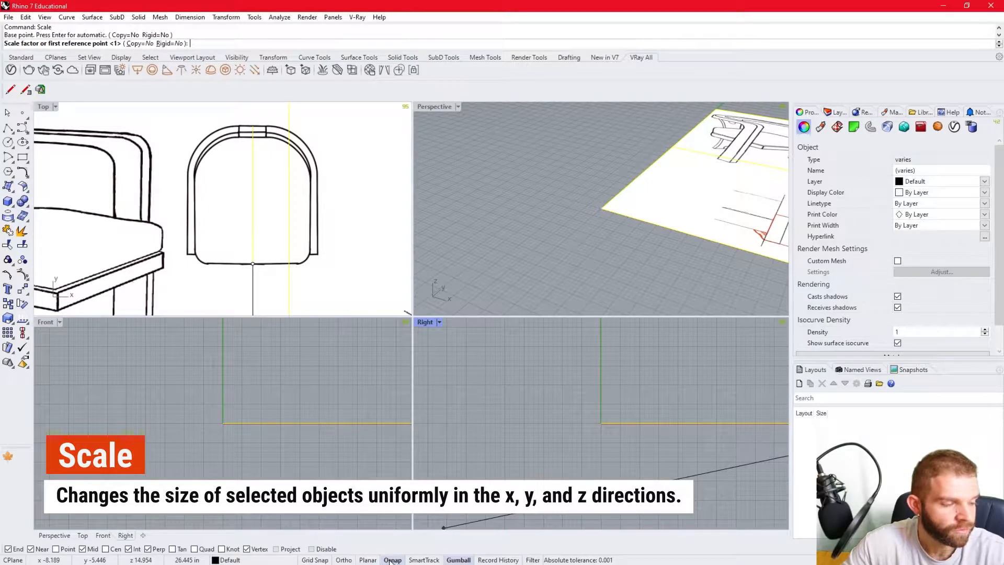
{"action": "left_click", "coordinate": [8, 549]}
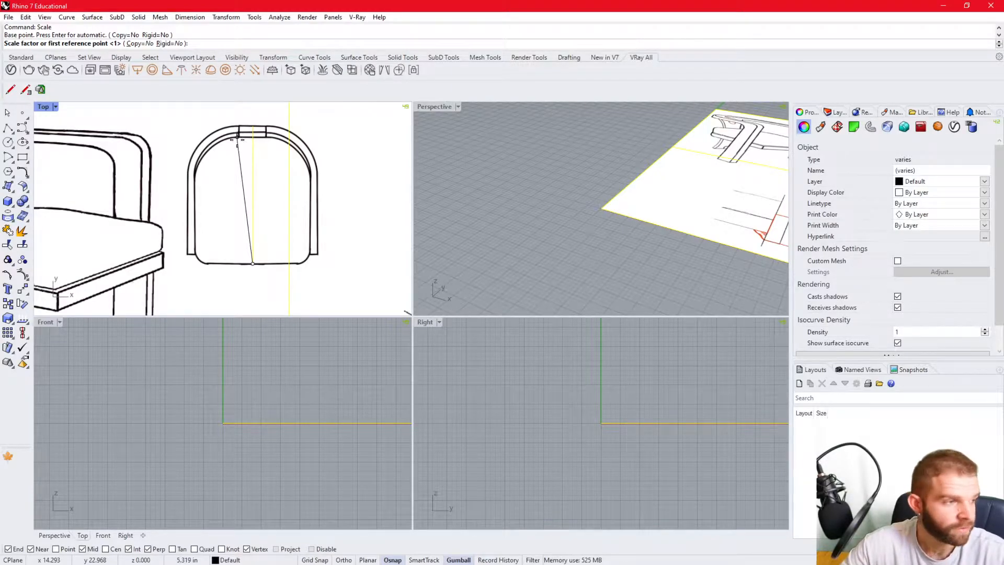
{"action": "scroll", "coordinate": [238, 136], "scroll_direction": "down", "scroll_amount": 2}
{"action": "scroll", "coordinate": [256, 214], "scroll_direction": "up", "scroll_amount": 2}
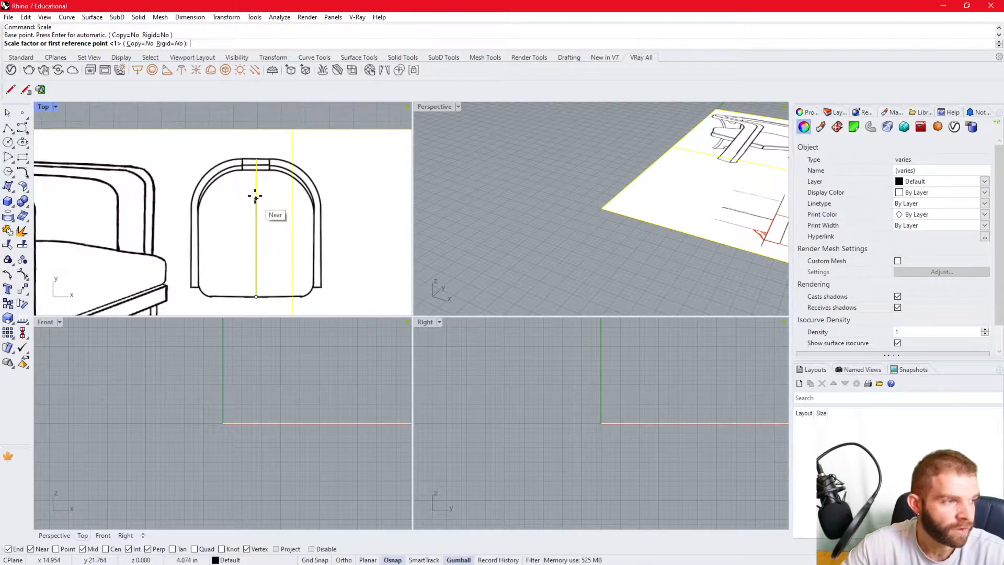
{"action": "left_click", "coordinate": [251, 164]}
{"action": "scroll", "coordinate": [251, 164], "scroll_direction": "down", "scroll_amount": 3}
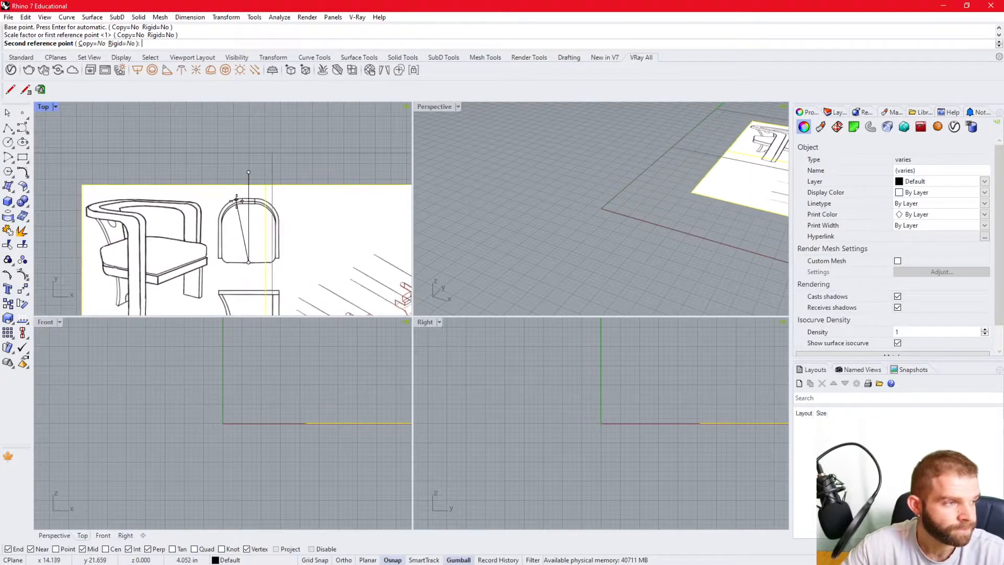
{"action": "scroll", "coordinate": [245, 186], "scroll_direction": "up", "scroll_amount": 1}
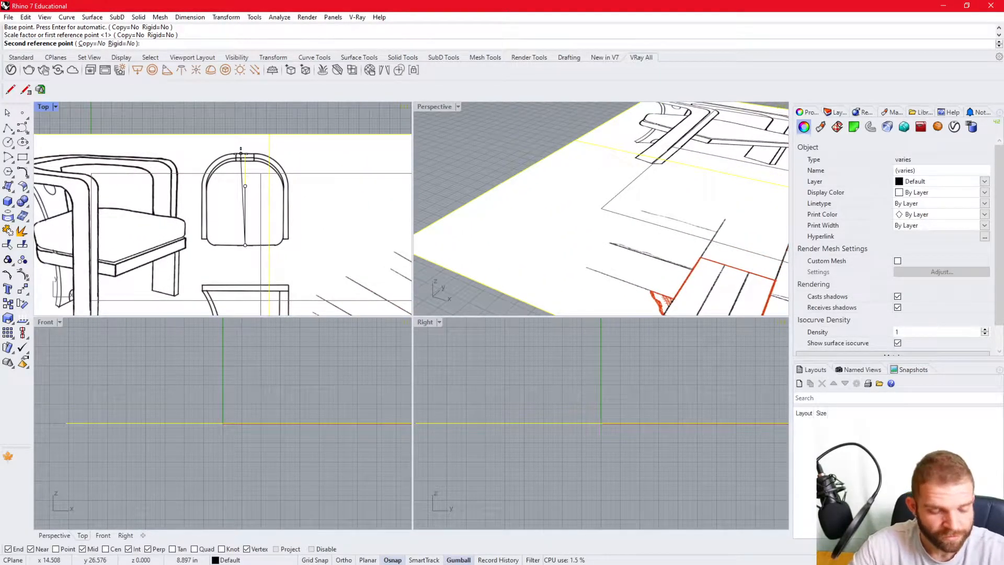
{"action": "type", "text": "32\""}
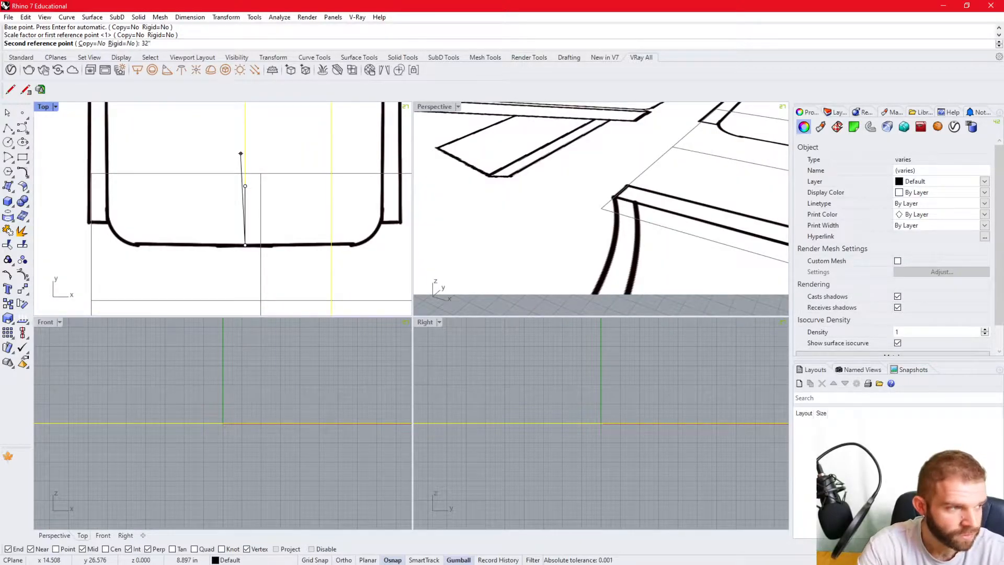
{"action": "key", "text": "Return"}
{"action": "scroll", "coordinate": [278, 203], "scroll_direction": "down", "scroll_amount": 5}
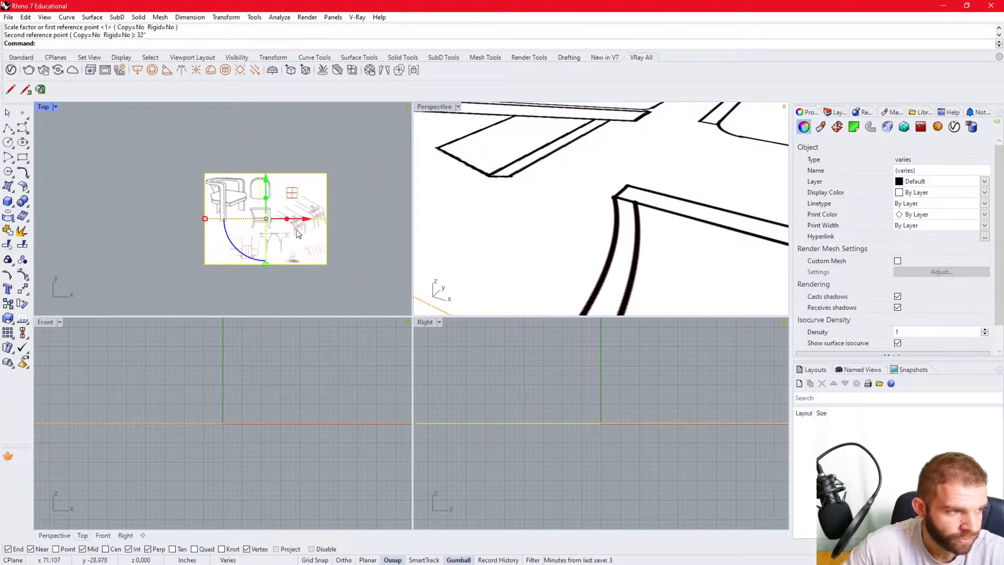
Delete the vertical reference line from the chair's plan sketch, keeping the picture.
{"action": "scroll", "coordinate": [302, 235], "scroll_direction": "up", "scroll_amount": 3}
{"action": "key", "text": "Escape"}
{"action": "left_click", "coordinate": [233, 165]}
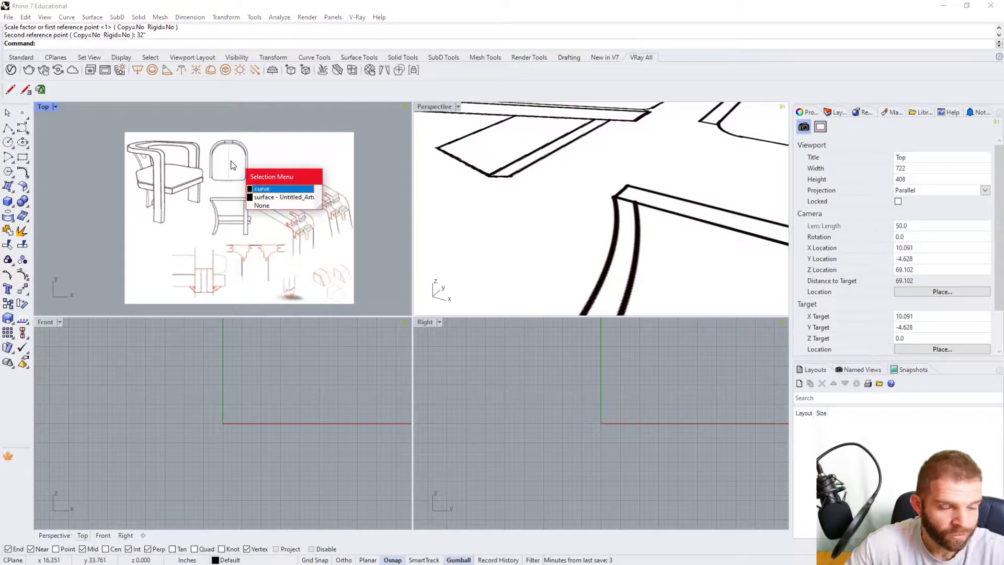
{"action": "left_click", "coordinate": [261, 189]}
{"action": "key", "text": "Delete"}
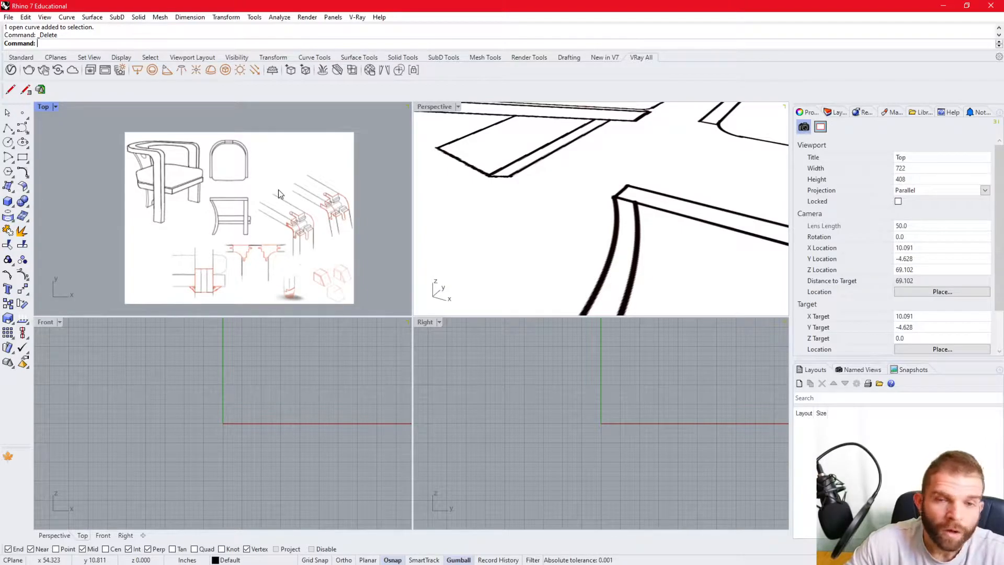
Draw a rectangle around the outer frame of the chair's plan sketch, from its lower-left to its upper-right extent, and select that curve.
{"action": "scroll", "coordinate": [224, 152], "scroll_direction": "up", "scroll_amount": 10}
{"action": "mouse_move", "coordinate": [306, 181]}
{"action": "right_mouse_down"}
{"action": "mouse_move", "coordinate": [314, 188]}
{"action": "mouse_move", "coordinate": [276, 183]}
{"action": "right_mouse_up"}
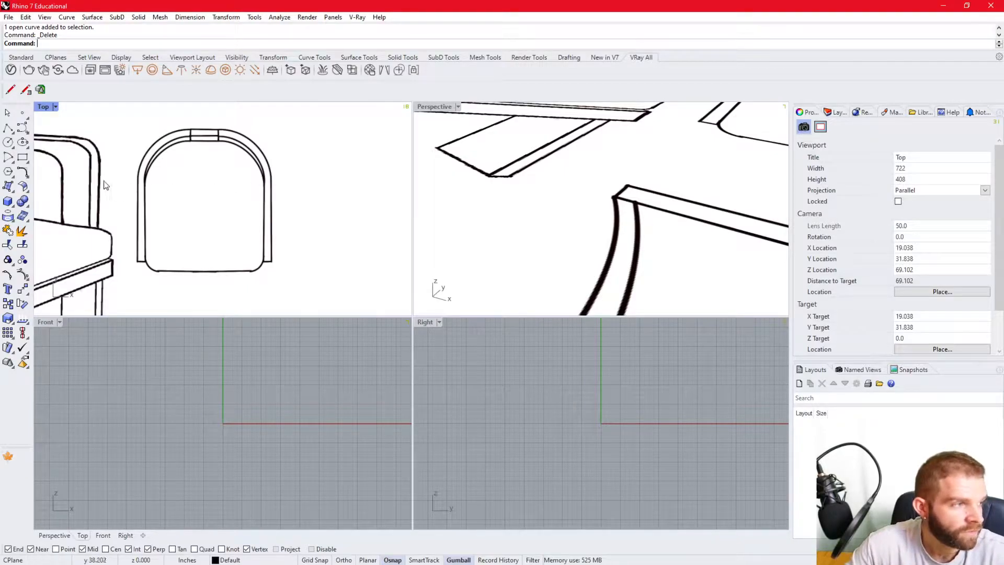
{"action": "left_click", "coordinate": [23, 159]}
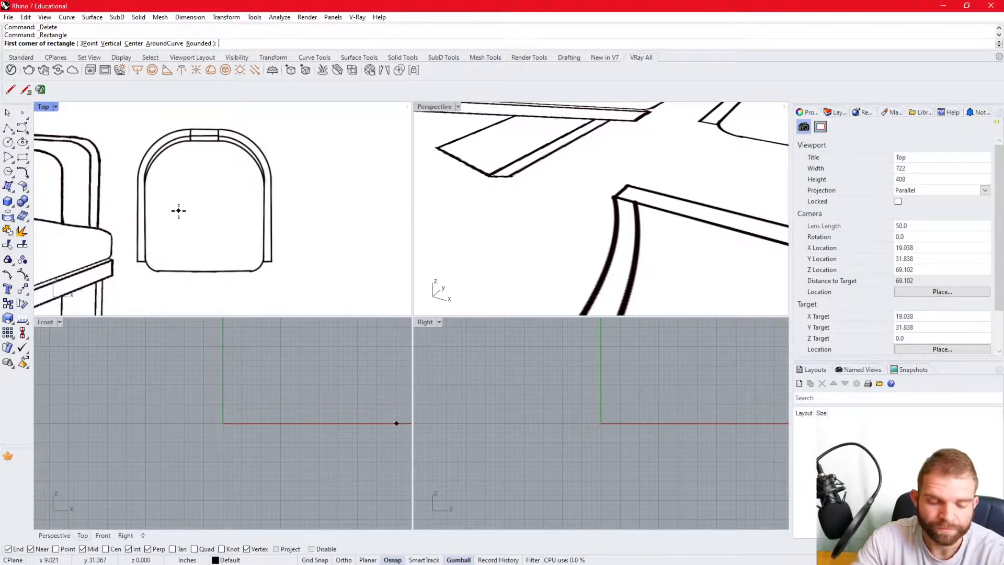
{"action": "left_click", "coordinate": [137, 262]}
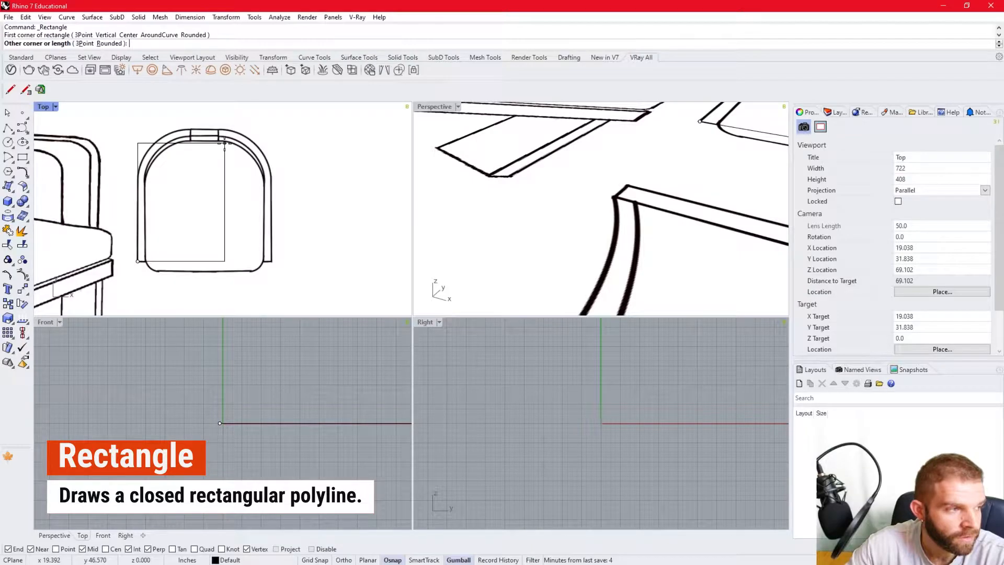
{"action": "left_click", "coordinate": [272, 129]}
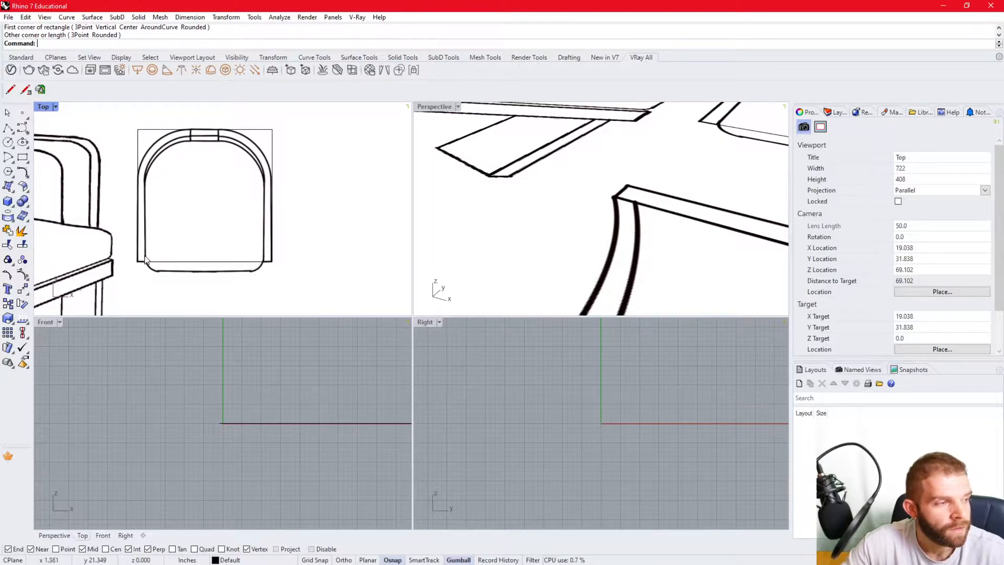
{"action": "left_click", "coordinate": [137, 140]}
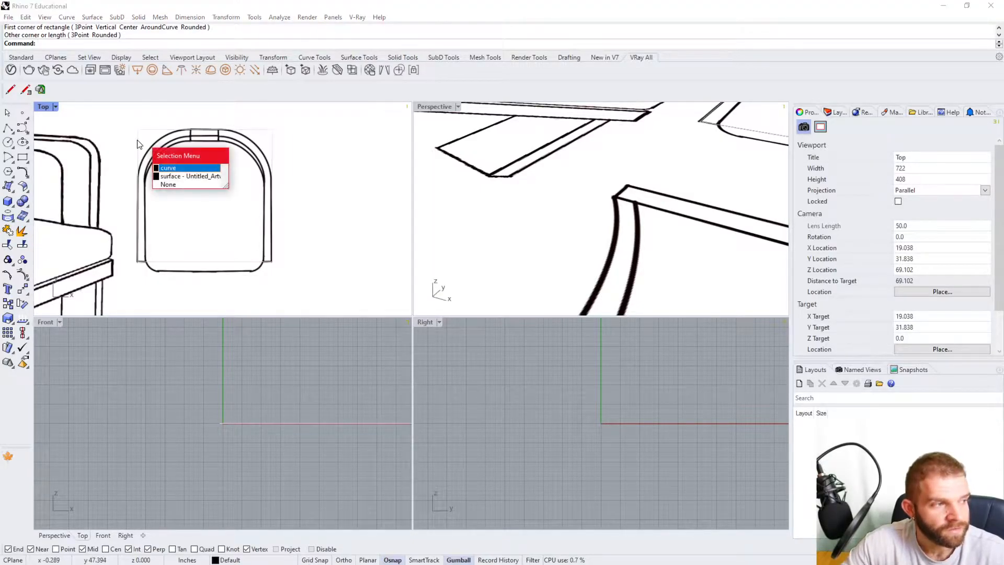
{"action": "left_click", "coordinate": [173, 168]}
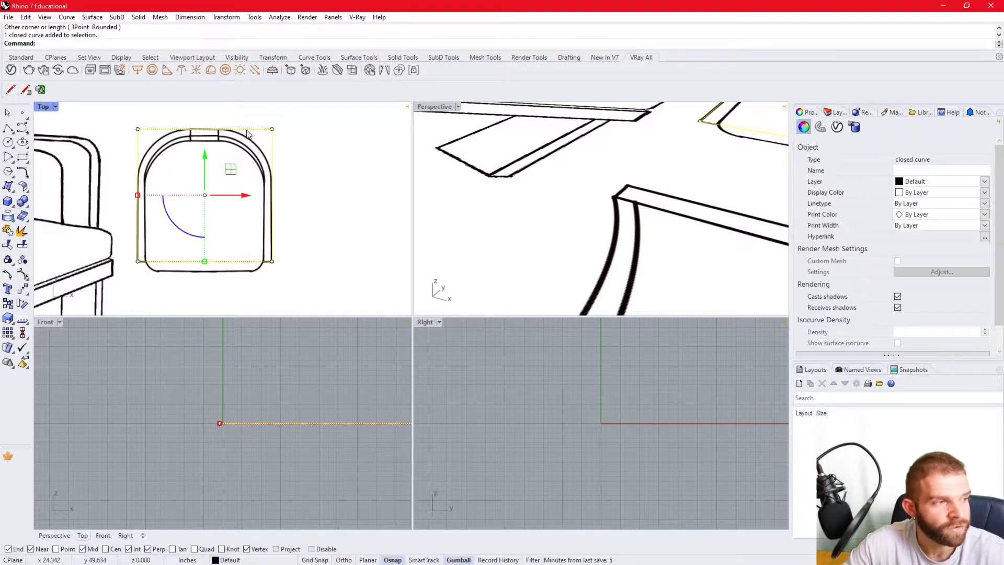
Lock the chair sketch picture, picking its surface rather than the rectangle curve, and test that it cannot be selected.
{"action": "key", "text": "Escape"}
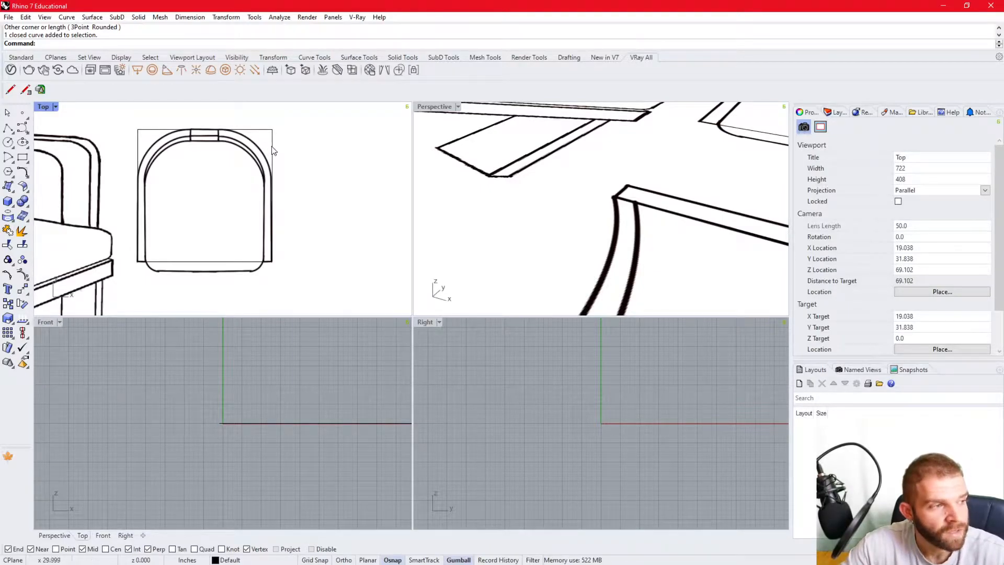
{"action": "left_click", "coordinate": [272, 155]}
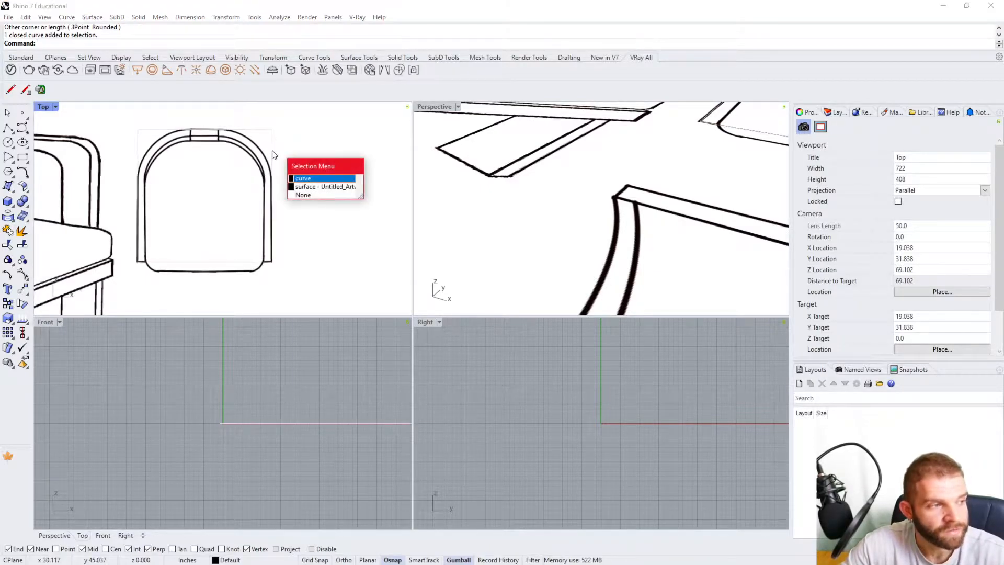
{"action": "left_click", "coordinate": [319, 187]}
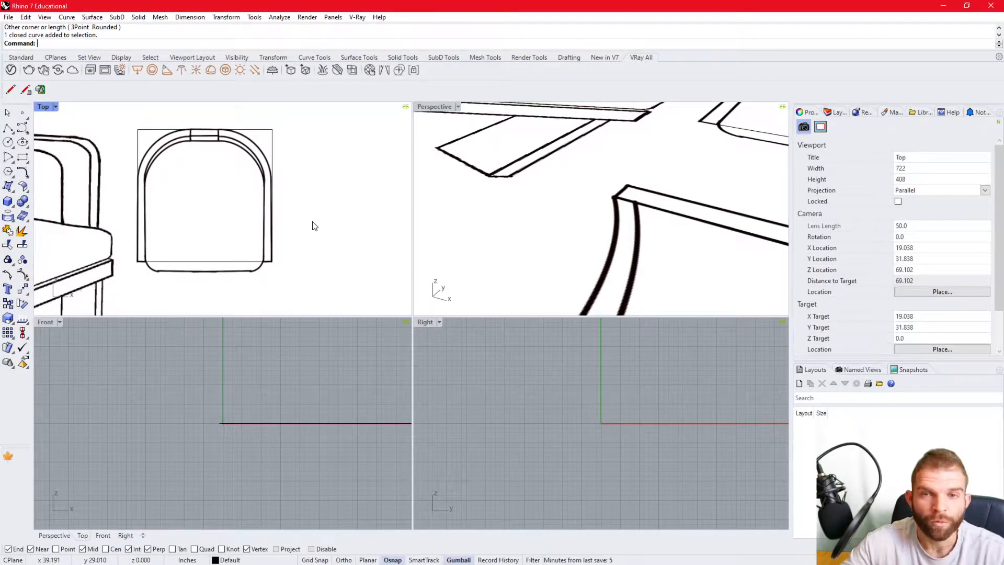
{"action": "left_click", "coordinate": [331, 183]}
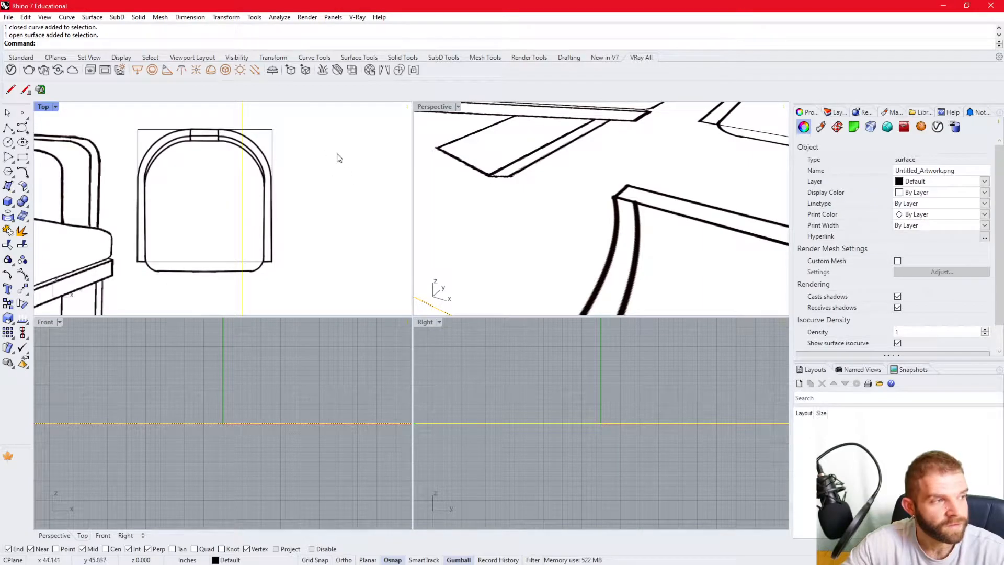
{"action": "left_click", "coordinate": [29, 58]}
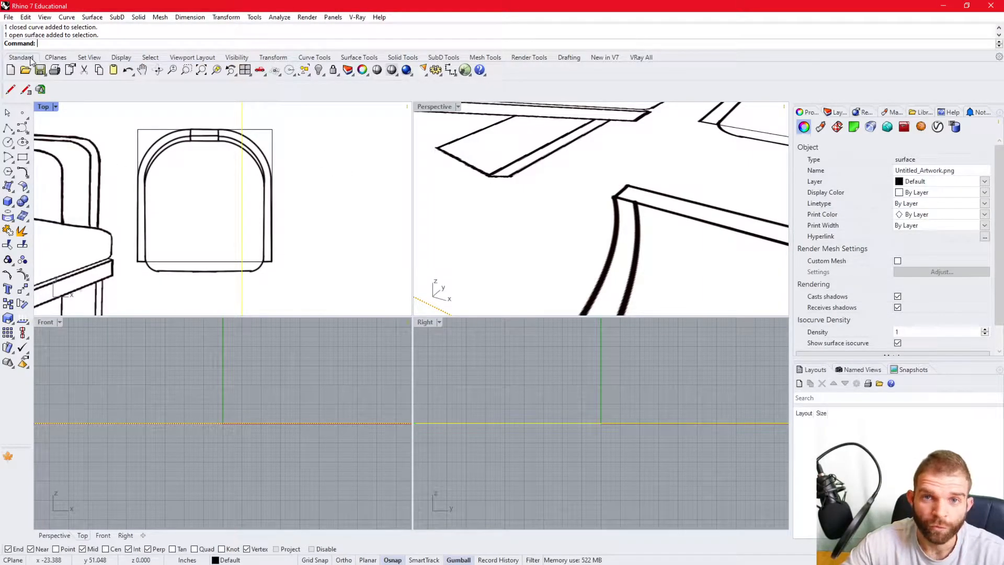
{"action": "left_click", "coordinate": [334, 70]}
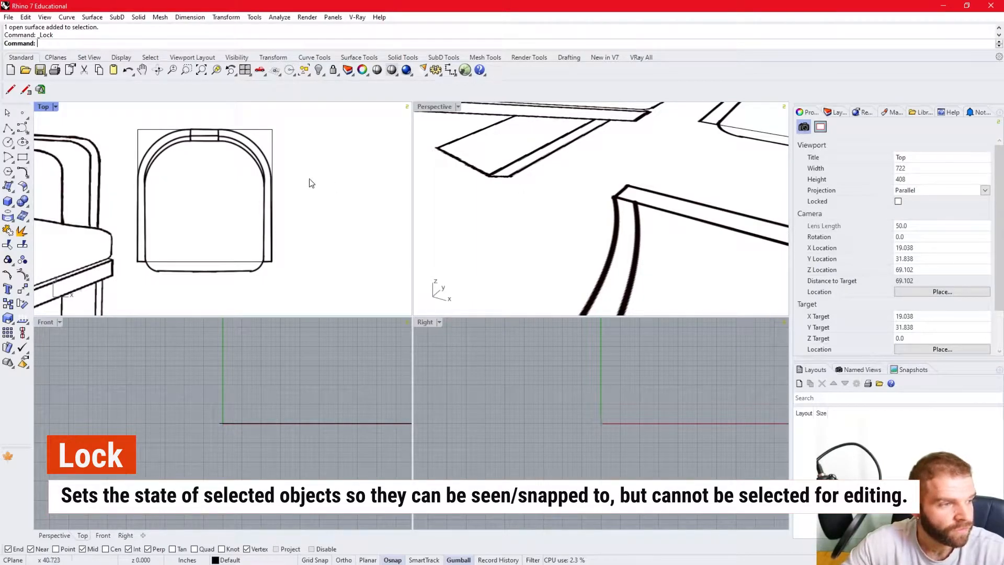
{"action": "left_click", "coordinate": [264, 206]}
{"action": "left_click", "coordinate": [337, 205]}
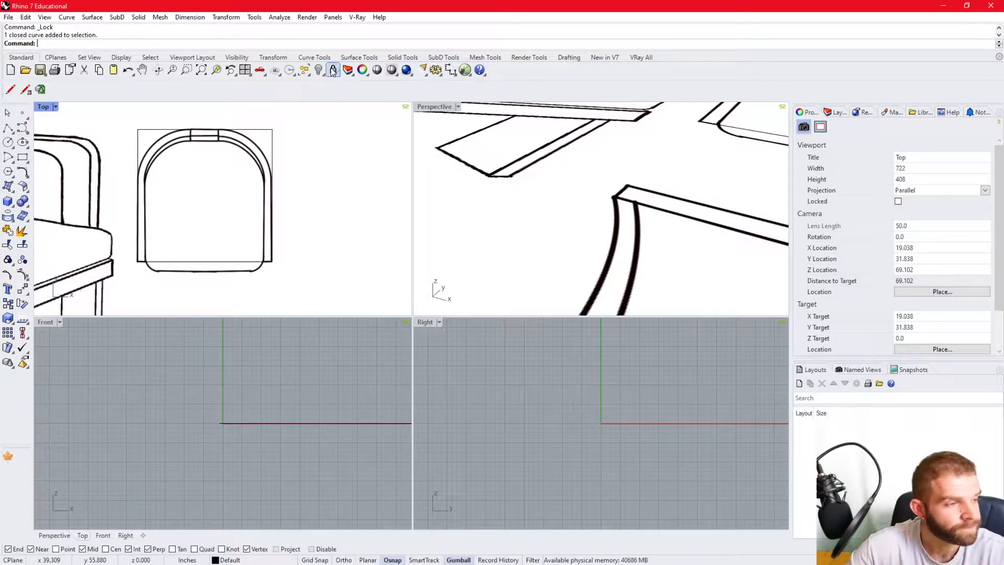
Move only the rectangle's lower segment down to the front edge of the seat in the plan sketch.
{"action": "left_click", "coordinate": [243, 266]}
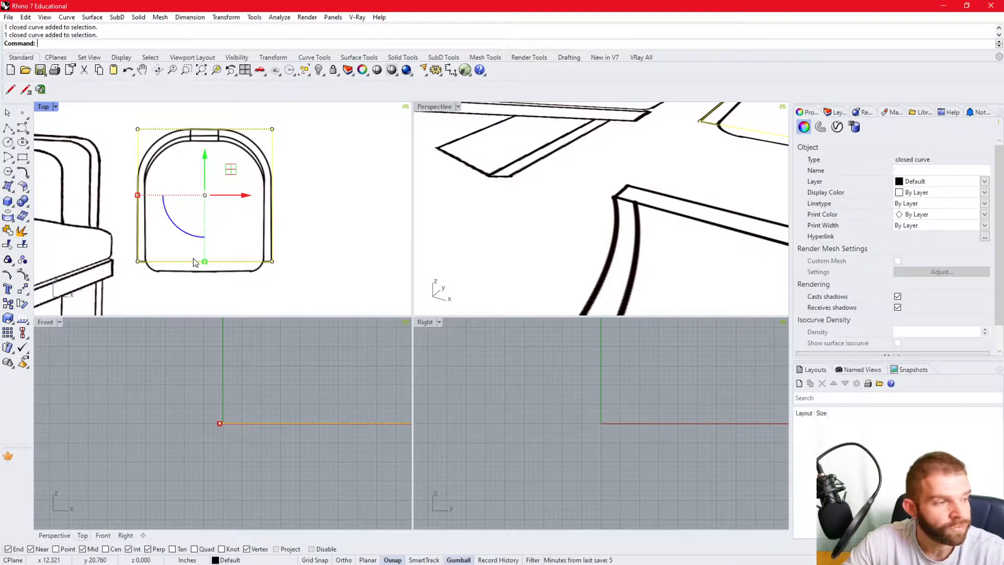
{"action": "left_click", "coordinate": [223, 206]}
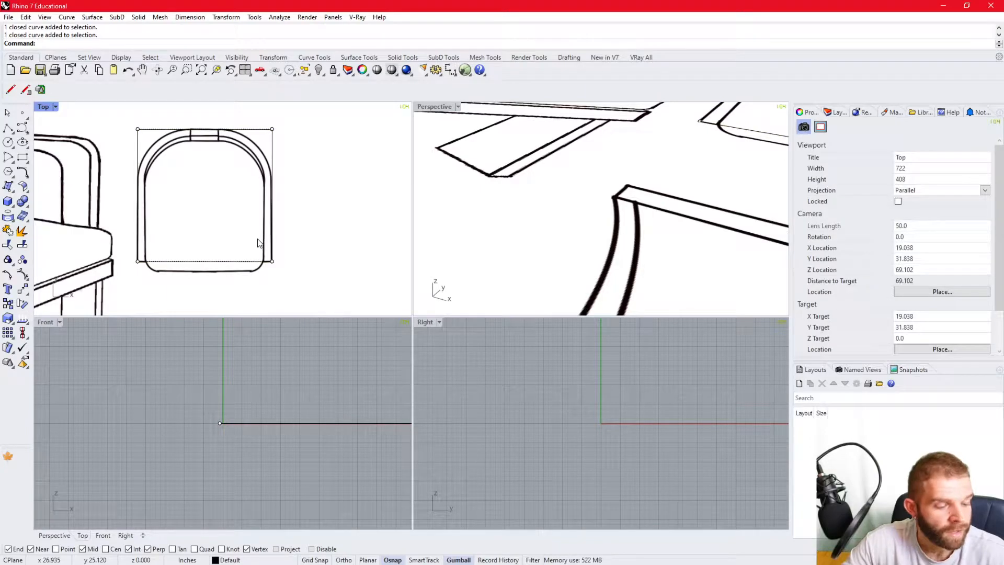
{"action": "left_click", "coordinate": [234, 265], "text": "ctrl+shift"}
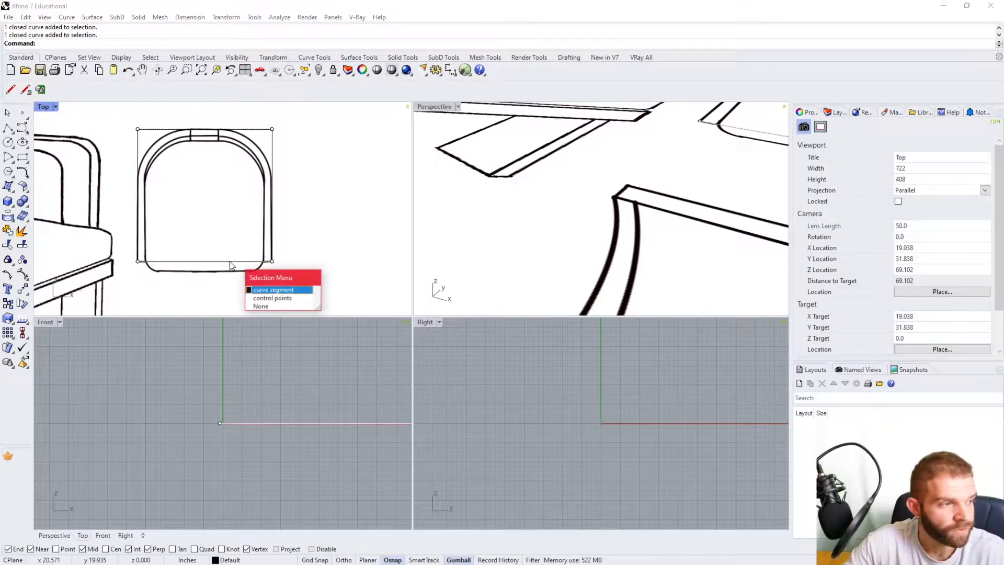
{"action": "left_click", "coordinate": [269, 291]}
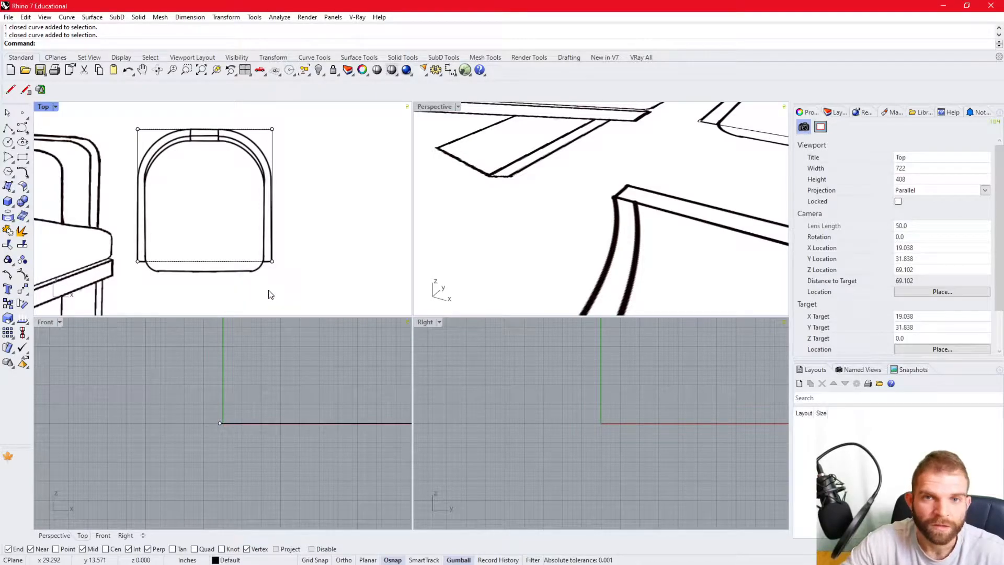
{"action": "left_click", "coordinate": [233, 271], "text": "ctrl+shift"}
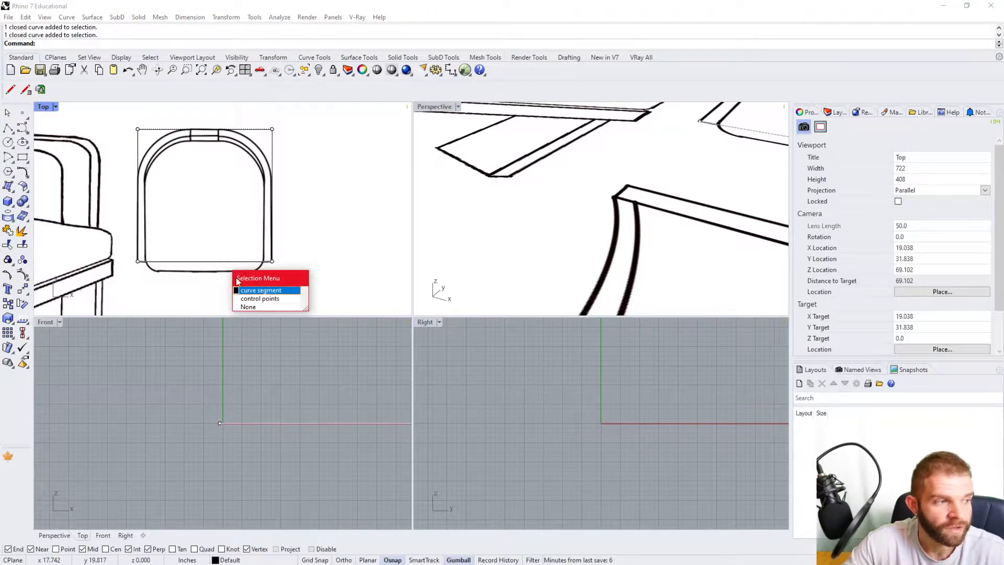
{"action": "left_click", "coordinate": [251, 293]}
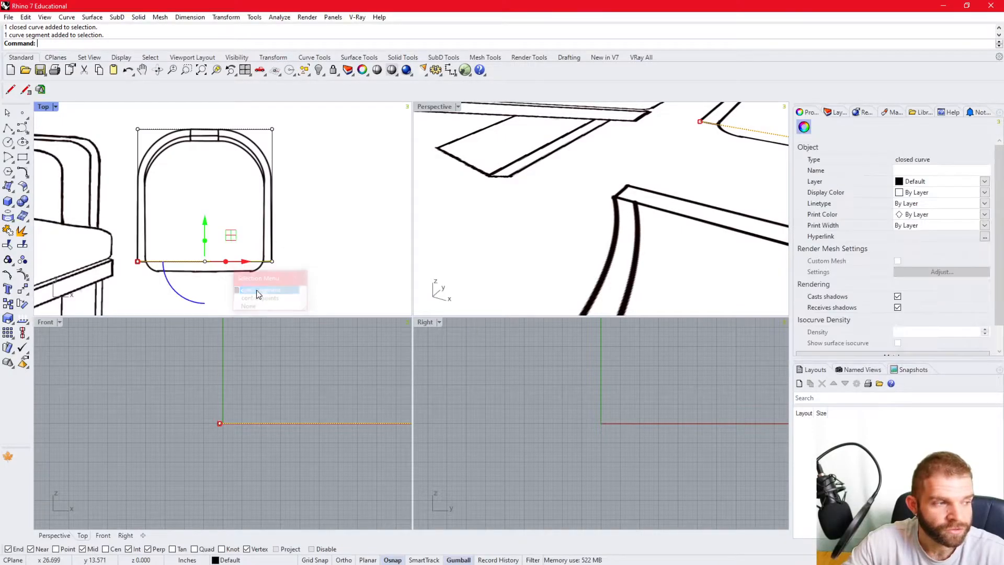
{"action": "left_click_drag", "start_coordinate": [208, 230], "coordinate": [264, 245]}
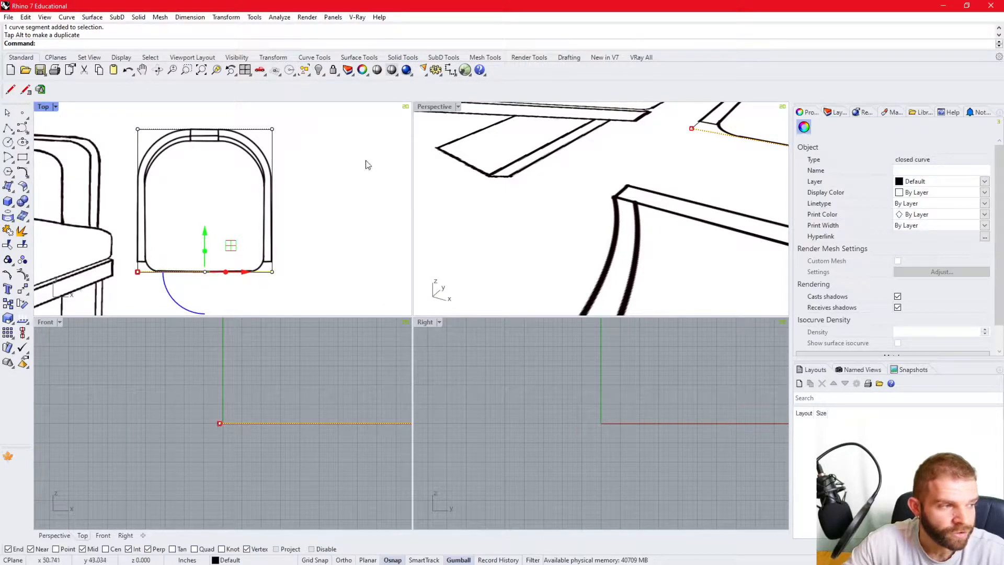
Examine the adjusted rectangle against the chair's plan sketch in the maximized Perspective view.
{"action": "double_click", "coordinate": [434, 106]}
{"action": "scroll", "coordinate": [410, 285], "scroll_direction": "down", "scroll_amount": 5}
{"action": "key", "text": "Escape"}
{"action": "right_click_drag", "start_coordinate": [630, 307], "coordinate": [389, 321], "text": "shift"}
{"action": "scroll", "coordinate": [379, 320], "scroll_direction": "down", "scroll_amount": 10}
{"action": "scroll", "coordinate": [388, 318], "scroll_direction": "up", "scroll_amount": 12}
{"action": "scroll", "coordinate": [407, 381], "scroll_direction": "up", "scroll_amount": 2}
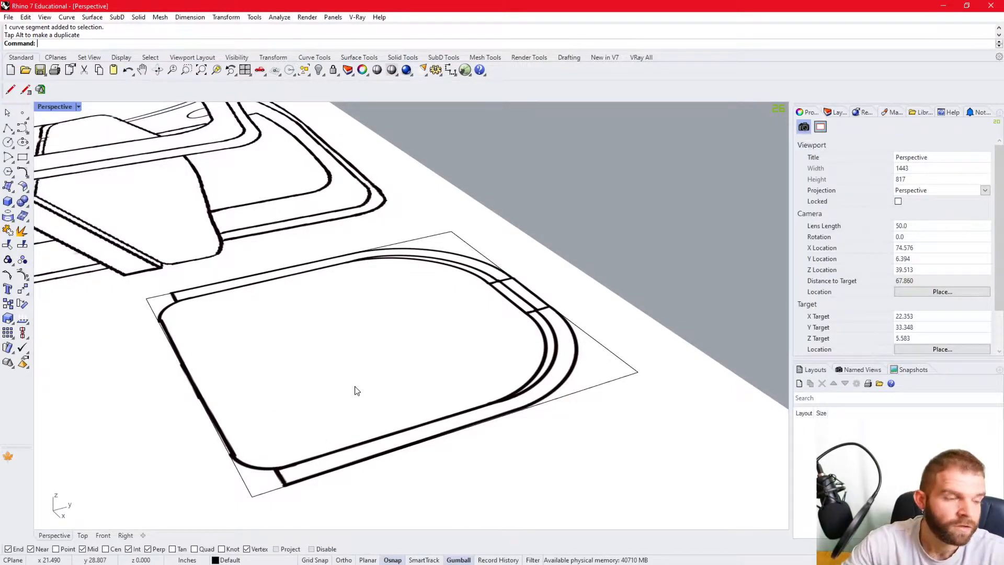
{"action": "scroll", "coordinate": [395, 419], "scroll_direction": "down", "scroll_amount": 6}
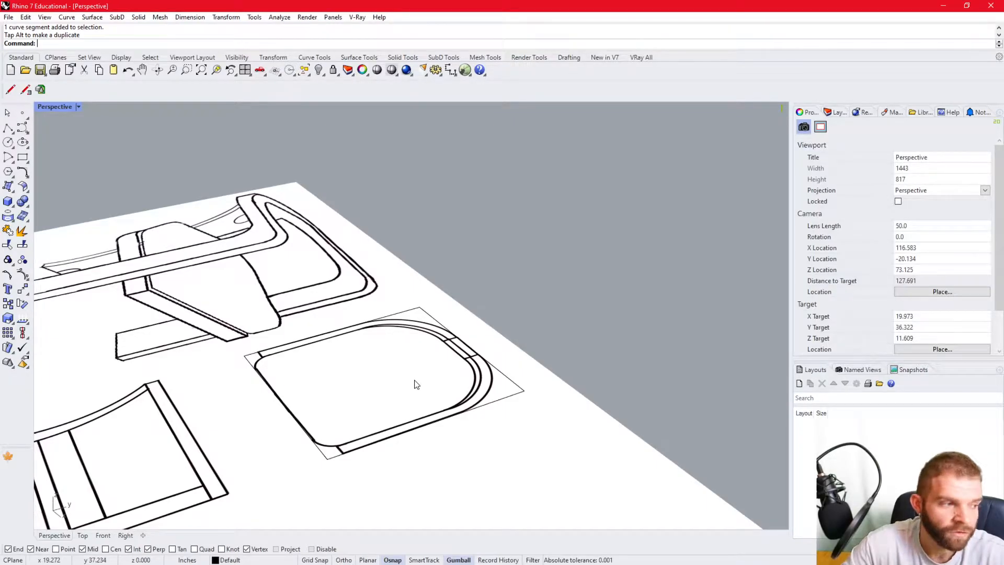
{"action": "right_click_drag", "start_coordinate": [334, 401], "coordinate": [349, 399], "text": "shift"}
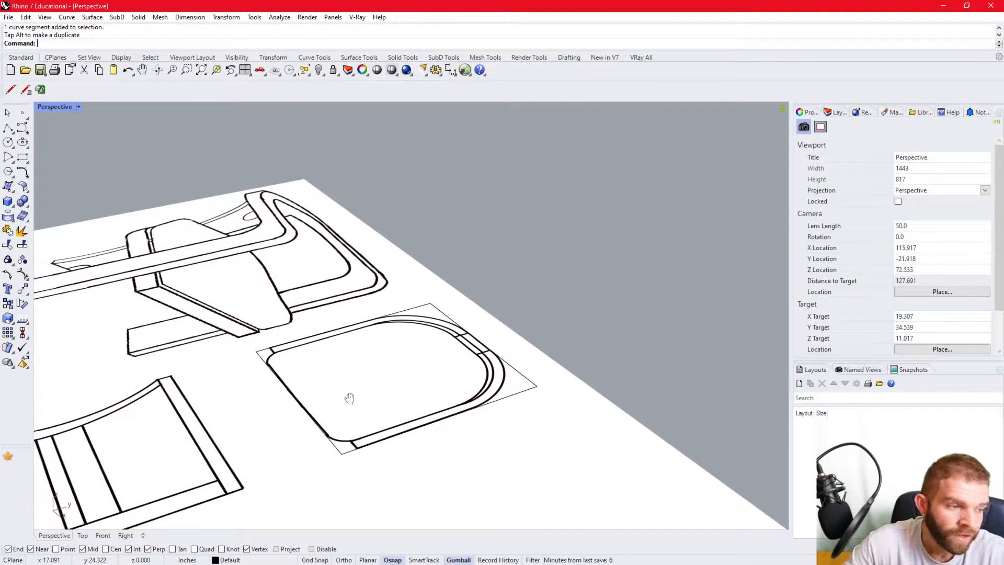
{"action": "scroll", "coordinate": [428, 347], "scroll_direction": "down", "scroll_amount": 3}
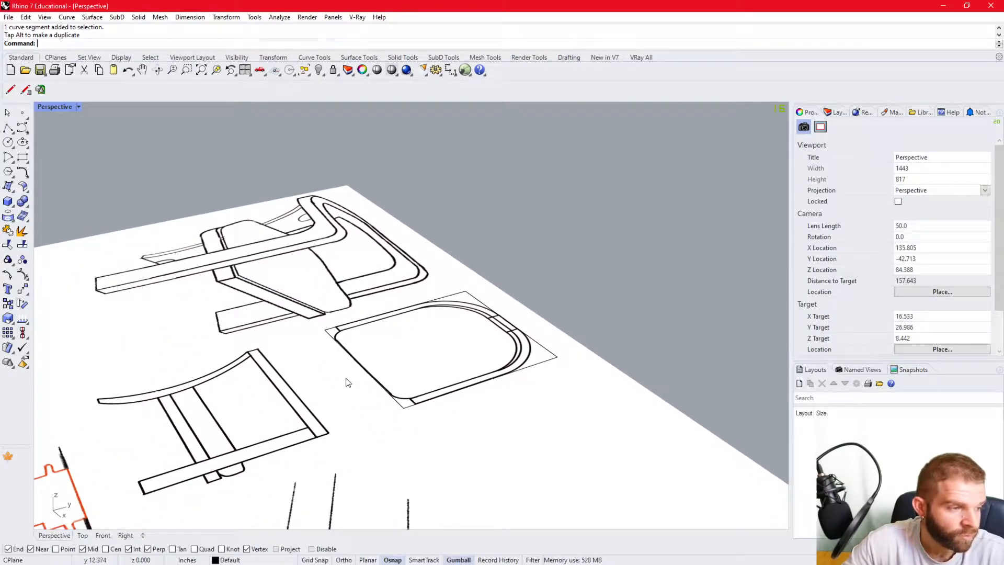
Unlock the chair sketch picture and duplicate it in place by copying and pasting.
{"action": "right_click", "coordinate": [333, 70]}
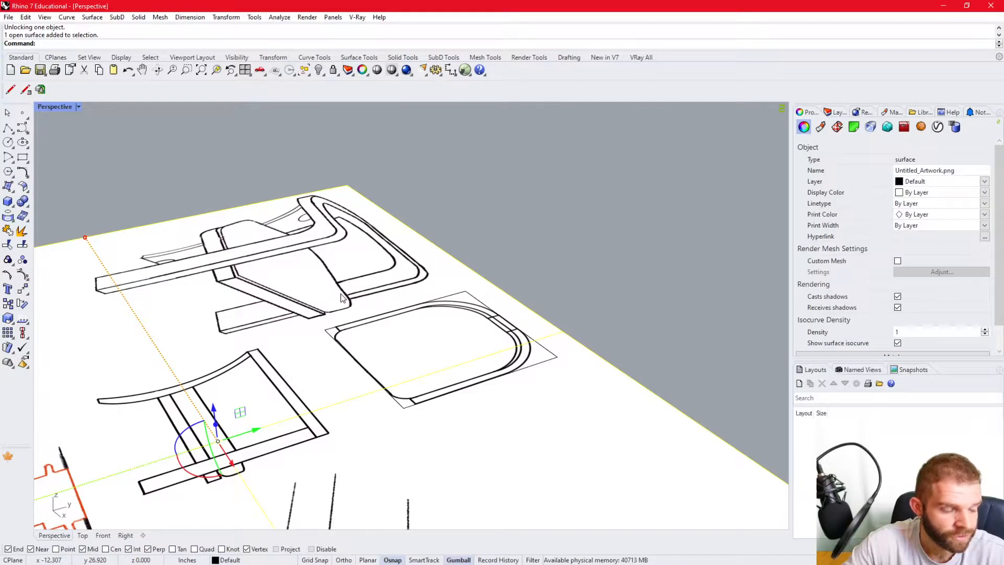
{"action": "key", "text": "ctrl+c"}
{"action": "key", "text": "ctrl+v"}
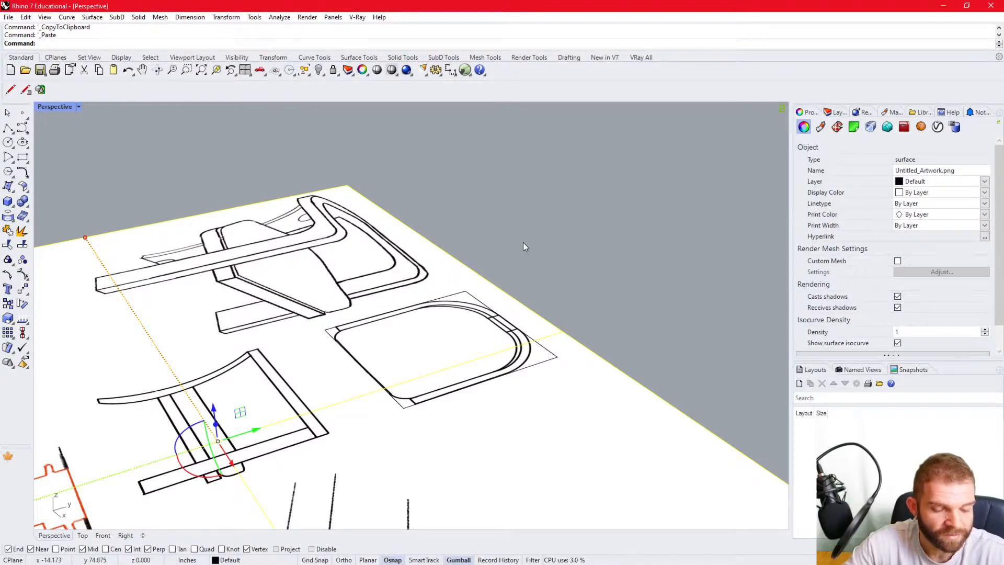
Rotate the pasted picture 90 degrees about the X axis so that it stands upright, and deselect it.
{"action": "scroll", "coordinate": [522, 296], "scroll_direction": "down", "scroll_amount": 4}
{"action": "scroll", "coordinate": [489, 375], "scroll_direction": "up", "scroll_amount": 2}
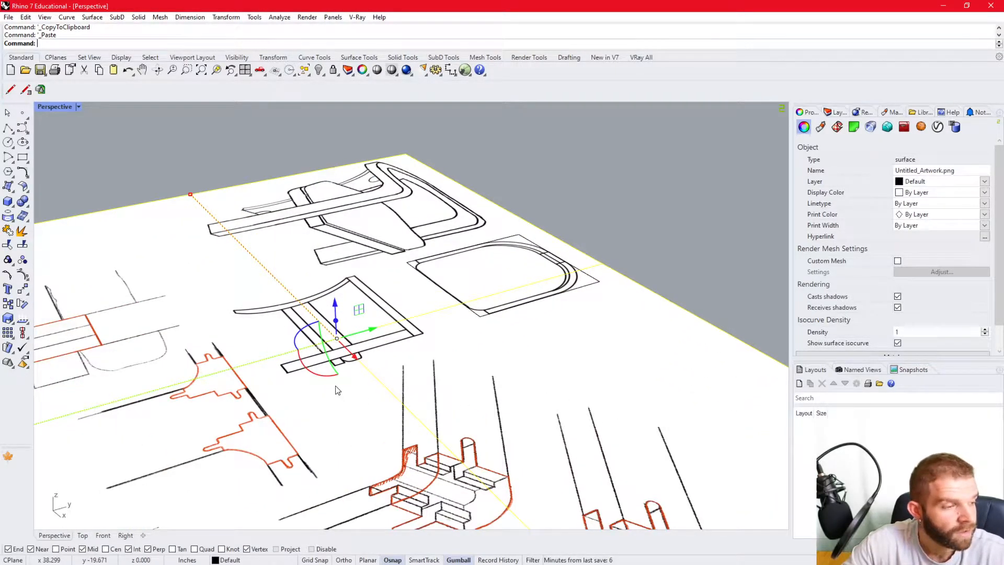
{"action": "left_click", "coordinate": [313, 375]}
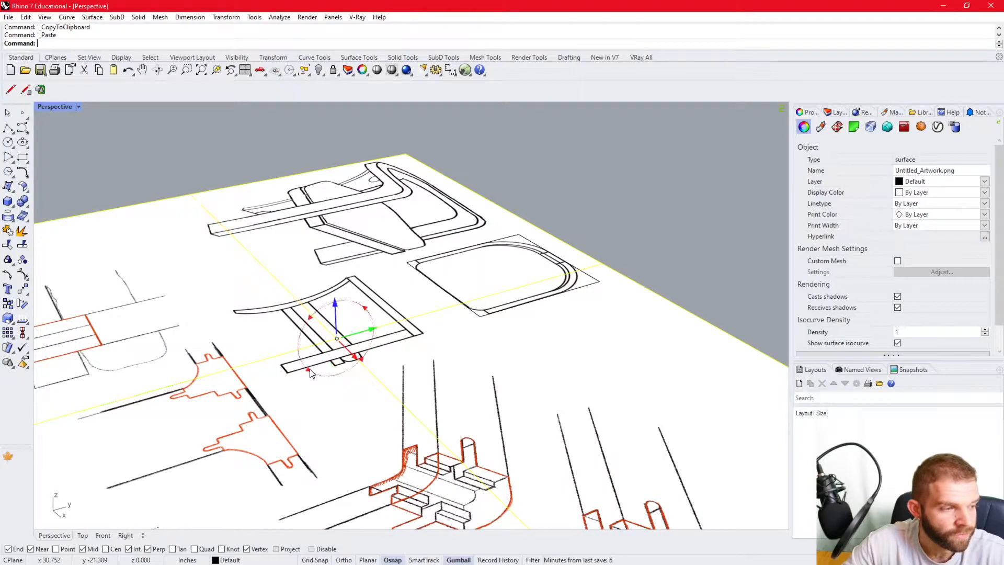
{"action": "type", "text": "90"}
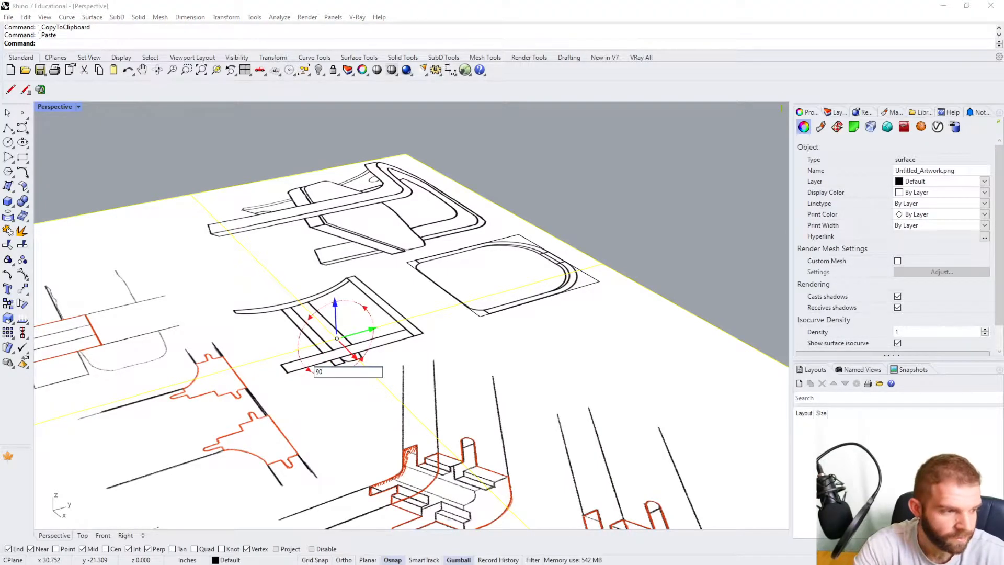
{"action": "key", "text": "Return"}
{"action": "key", "text": "Escape"}
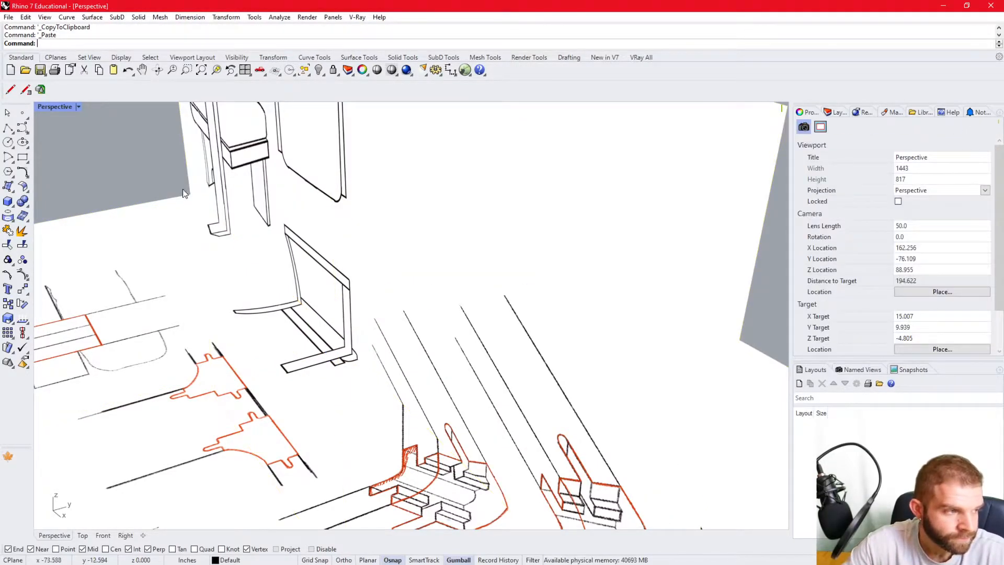
Raise the upright picture above the flat one, undoing the first misplaced move, and deselect it.
{"action": "scroll", "coordinate": [193, 187], "scroll_direction": "down", "scroll_amount": 2}
{"action": "right_click_drag", "start_coordinate": [230, 306], "coordinate": [386, 283]}
{"action": "left_click", "coordinate": [332, 254]}
{"action": "left_click_drag", "start_coordinate": [409, 341], "coordinate": [549, 288]}
{"action": "key", "text": "ctrl+z"}
{"action": "left_click_drag", "start_coordinate": [548, 253], "coordinate": [556, 213]}
{"action": "key", "text": "Escape"}
Rotate the upright picture about its vertical axis in 90-degree turns until it is parallel to the Right view's plane.
{"action": "right_click_drag", "start_coordinate": [325, 275], "coordinate": [478, 297]}
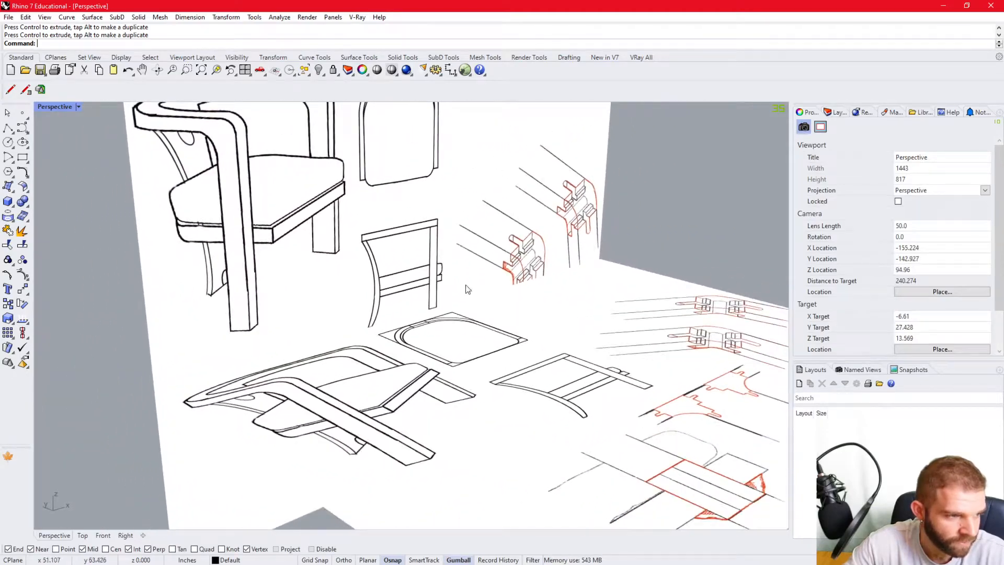
{"action": "left_click", "coordinate": [476, 302]}
{"action": "left_click", "coordinate": [438, 288]}
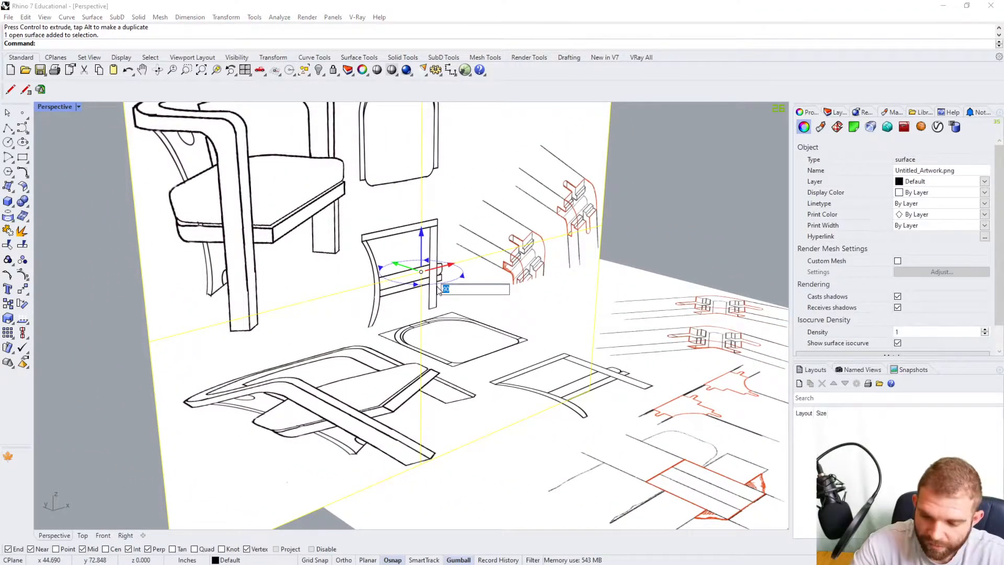
{"action": "key", "text": "Return"}
{"action": "left_click", "coordinate": [462, 277]}
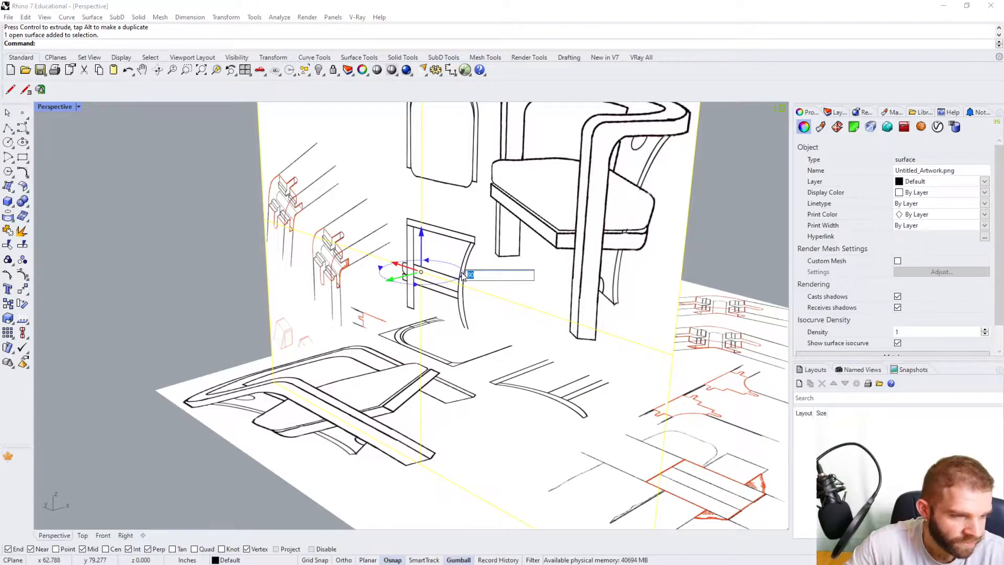
{"action": "key", "text": "Return"}
{"action": "key", "text": "Escape"}
{"action": "left_click", "coordinate": [462, 272]}
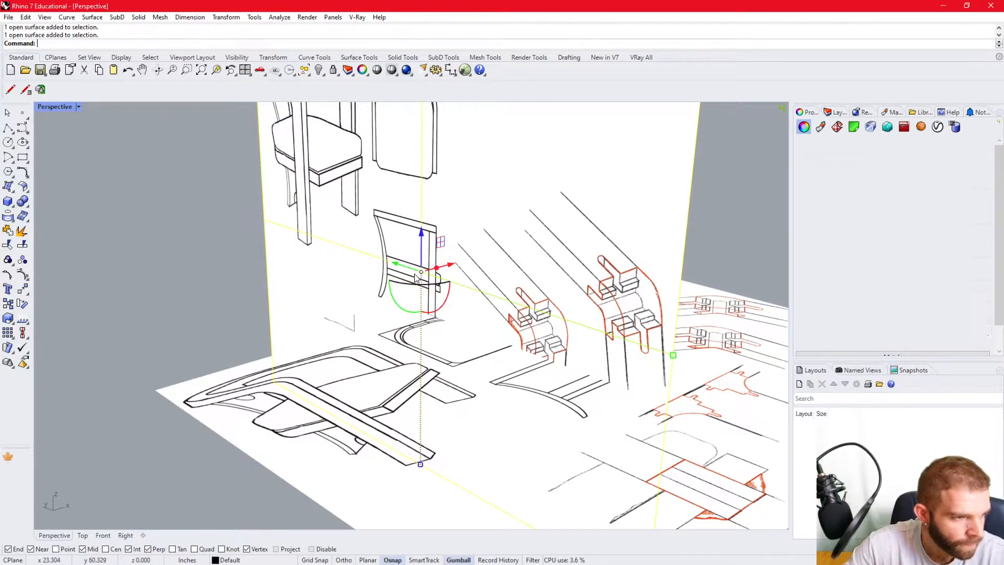
Reposition the upright picture so its side elevation stands beside the plan sketch, and restore the four-viewport layout.
{"action": "left_click_drag", "start_coordinate": [402, 267], "coordinate": [536, 283]}
{"action": "right_click_drag", "start_coordinate": [463, 267], "coordinate": [521, 227]}
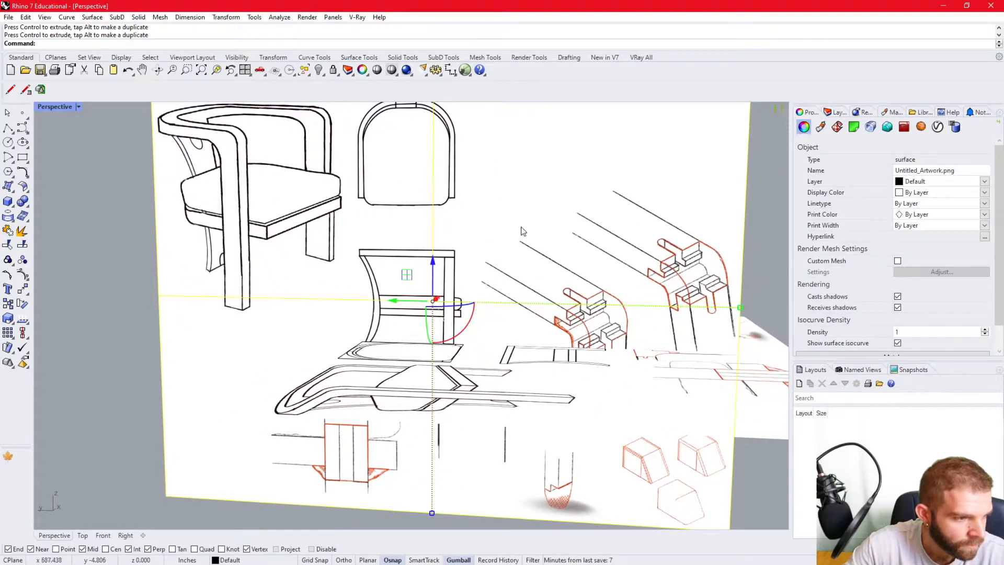
{"action": "double_click", "coordinate": [65, 108]}
{"action": "scroll", "coordinate": [602, 388], "scroll_direction": "down", "scroll_amount": 12}
{"action": "scroll", "coordinate": [608, 366], "scroll_direction": "up", "scroll_amount": 16}
{"action": "key", "text": "Escape"}
Nudge the upright picture so the side elevation's legs line up with the plan rectangle at floor level.
{"action": "left_click", "coordinate": [543, 238]}
{"action": "scroll", "coordinate": [560, 238], "scroll_direction": "up", "scroll_amount": 6}
{"action": "right_click_drag", "start_coordinate": [579, 238], "coordinate": [586, 213]}
{"action": "left_click", "coordinate": [583, 211]}
{"action": "left_click_drag", "start_coordinate": [576, 213], "coordinate": [576, 215]}
{"action": "key", "text": "Escape"}
Select the plan rectangle curve and check its alignment with the chair's side elevation in the Perspective and Right views.
{"action": "right_click_drag", "start_coordinate": [576, 238], "coordinate": [650, 272]}
{"action": "scroll", "coordinate": [581, 228], "scroll_direction": "up", "scroll_amount": 5}
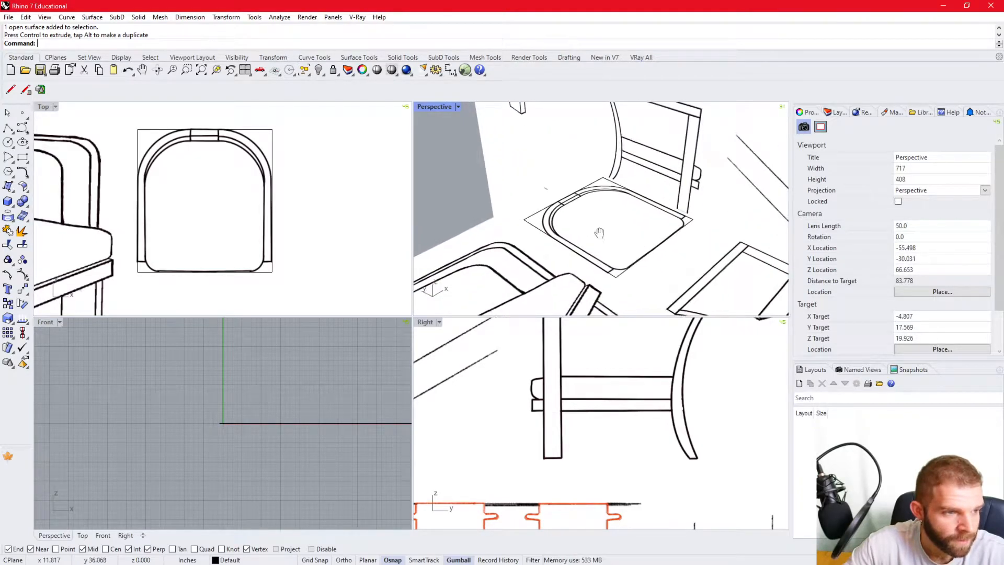
{"action": "right_click_drag", "start_coordinate": [600, 229], "coordinate": [597, 251], "text": "shift"}
{"action": "left_click", "coordinate": [530, 245]}
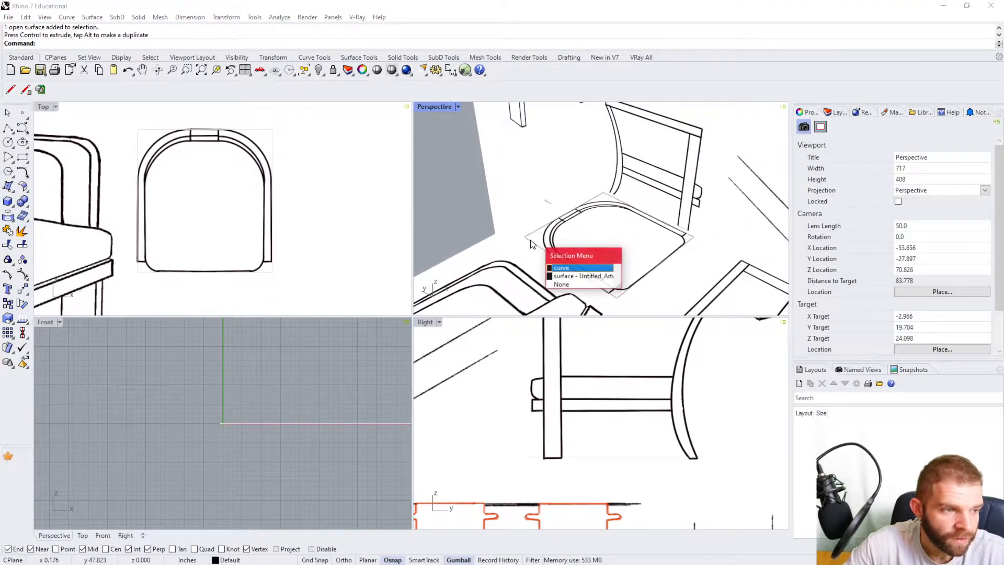
{"action": "left_click", "coordinate": [564, 272]}
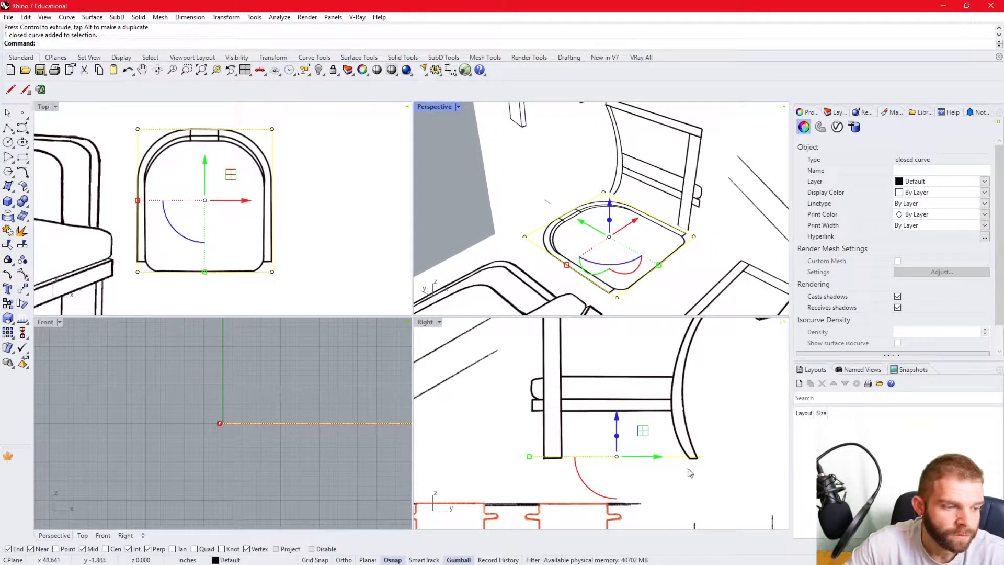
{"action": "scroll", "coordinate": [617, 287], "scroll_direction": "down", "scroll_amount": 5}
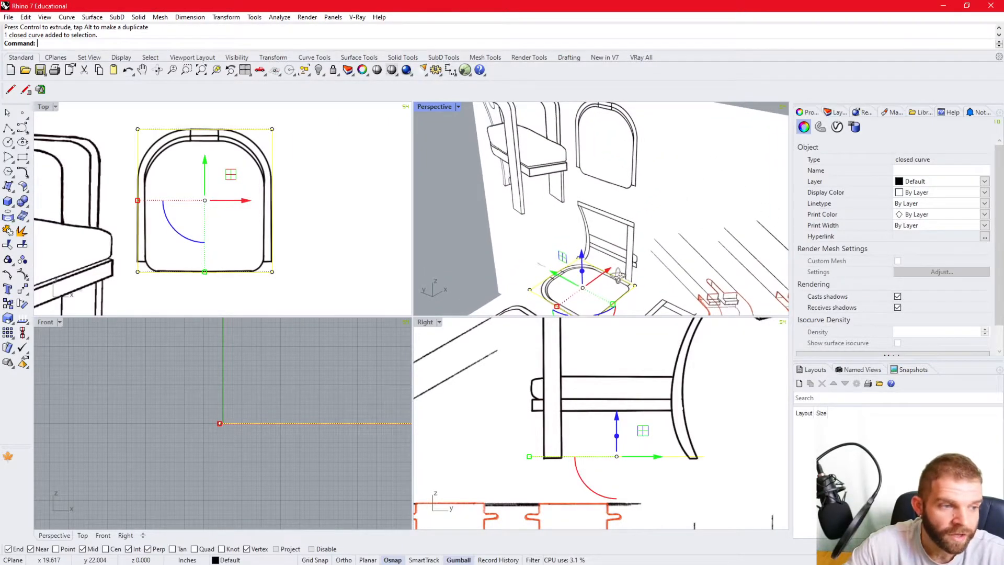
{"action": "scroll", "coordinate": [541, 466], "scroll_direction": "down", "scroll_amount": 5}
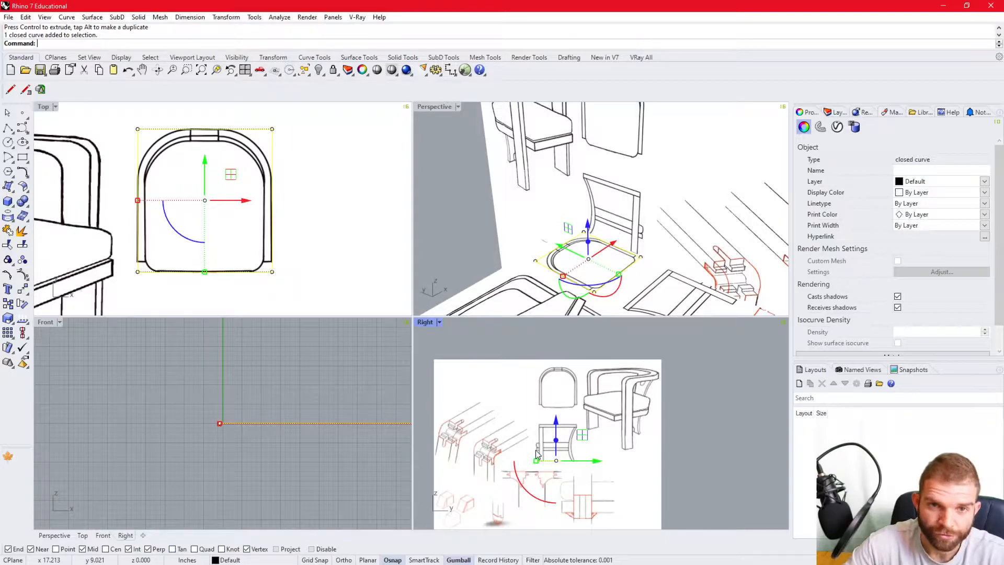
{"action": "scroll", "coordinate": [565, 455], "scroll_direction": "up", "scroll_amount": 2}
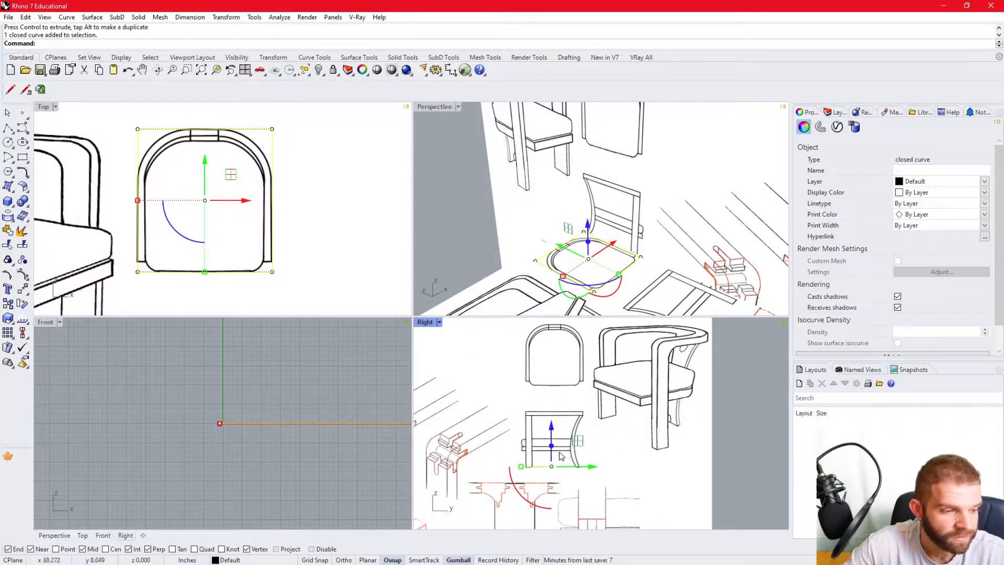
Copy the plan rectangle 30 inches straight up to the top of the chair's side elevation.
{"action": "scroll", "coordinate": [539, 454], "scroll_direction": "up", "scroll_amount": 2}
{"action": "type", "text": "Copy"}
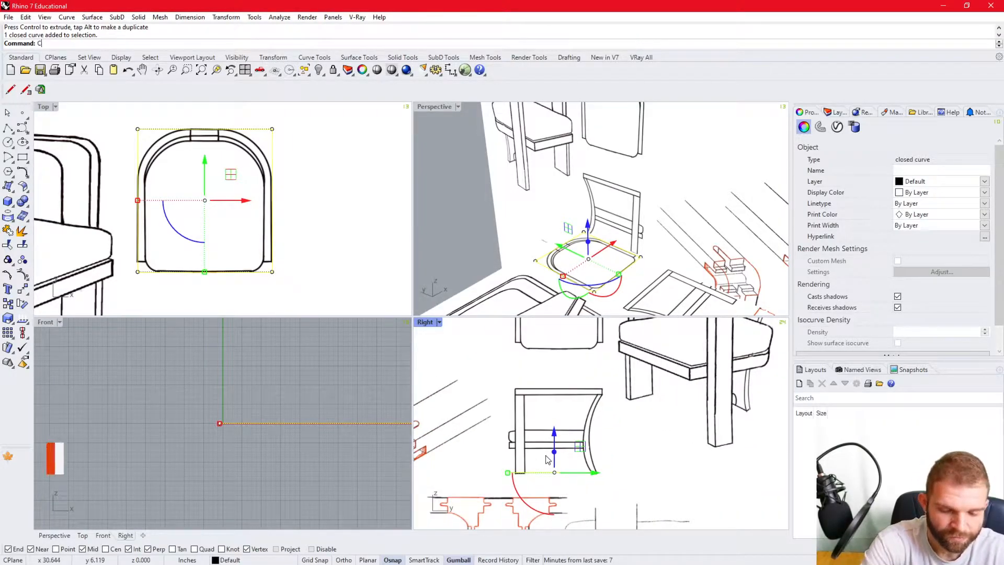
{"action": "key", "text": "Return"}
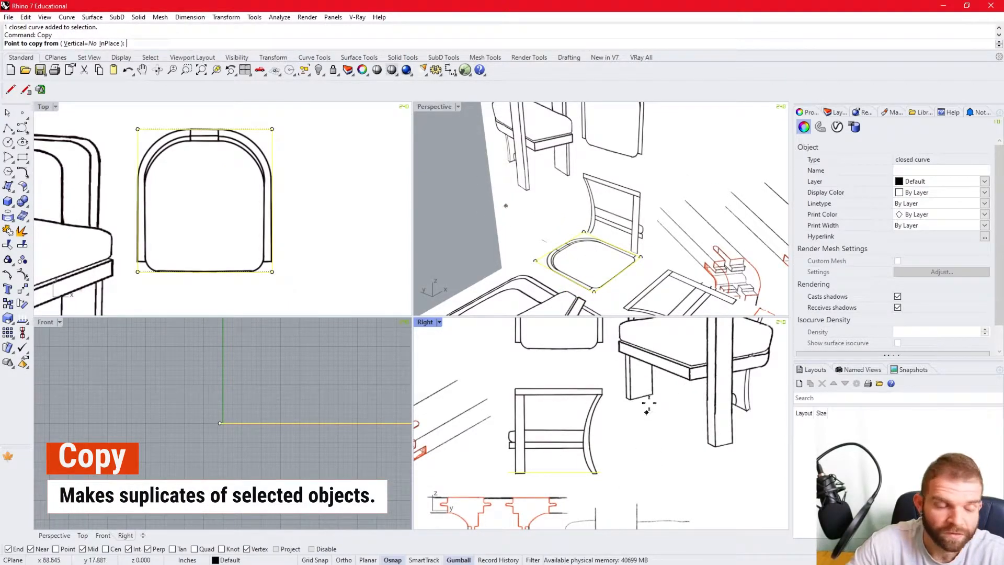
{"action": "left_click", "coordinate": [704, 473]}
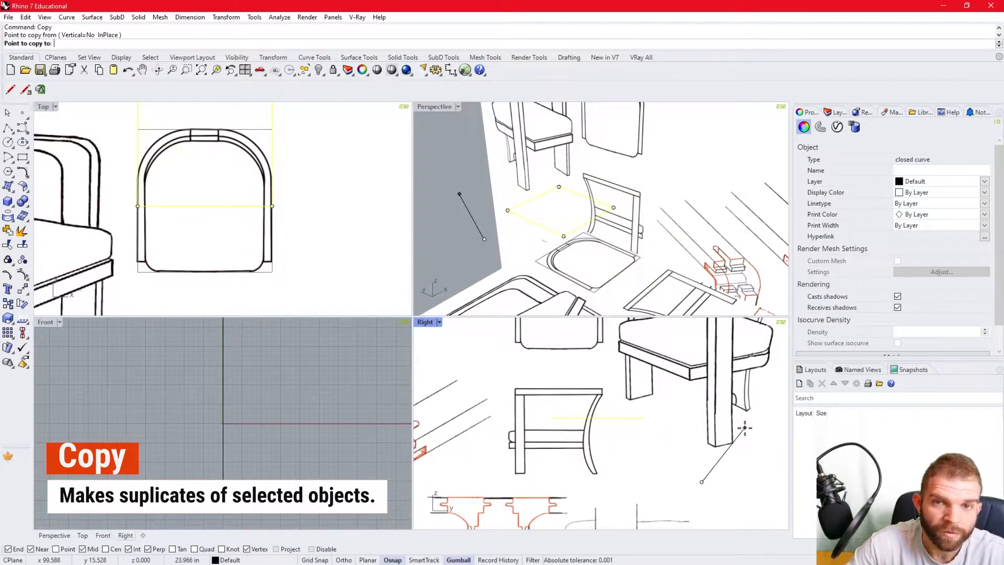
{"action": "key", "text": "F8"}
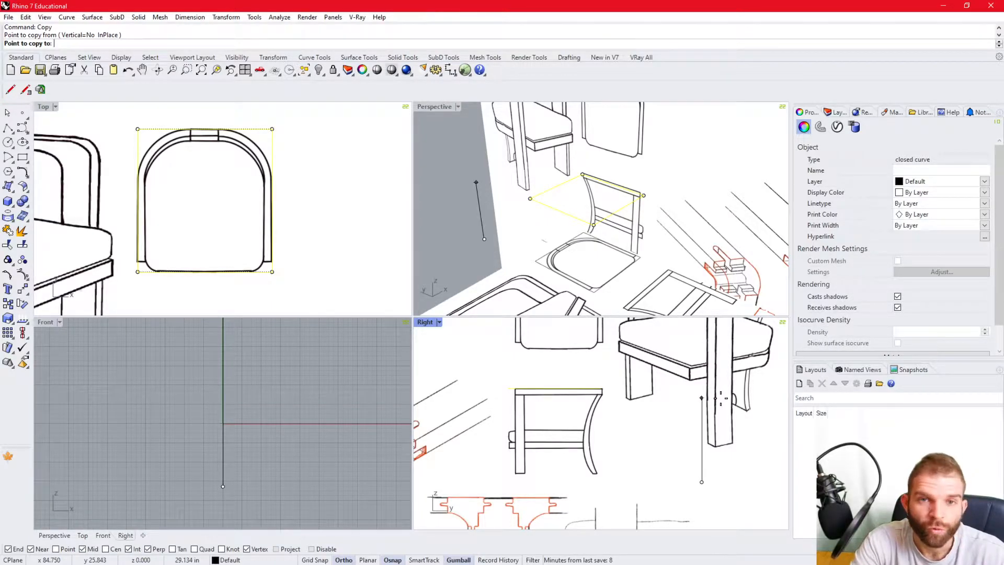
{"action": "type", "text": "30"}
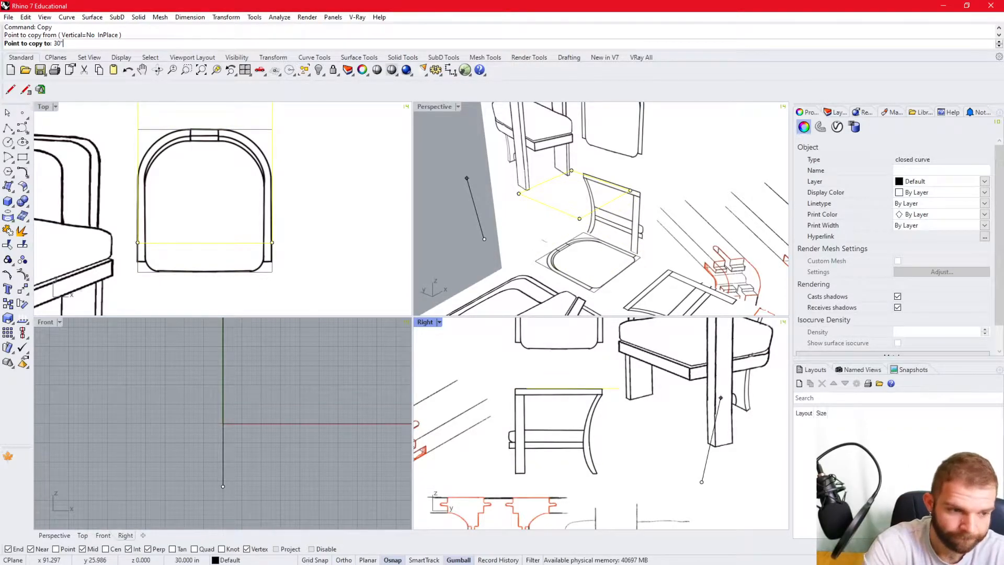
{"action": "key", "text": "Return"}
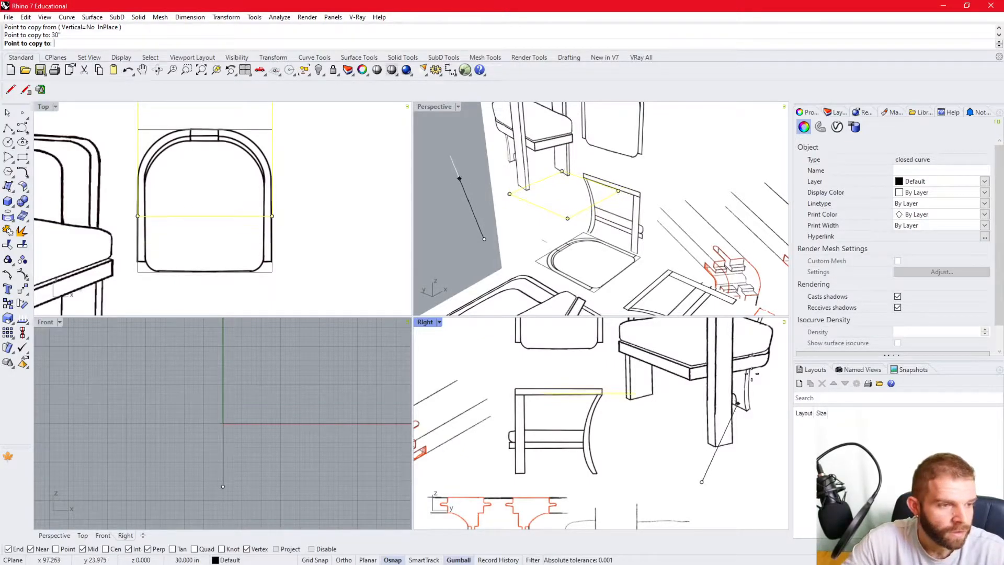
{"action": "key", "text": "F8"}
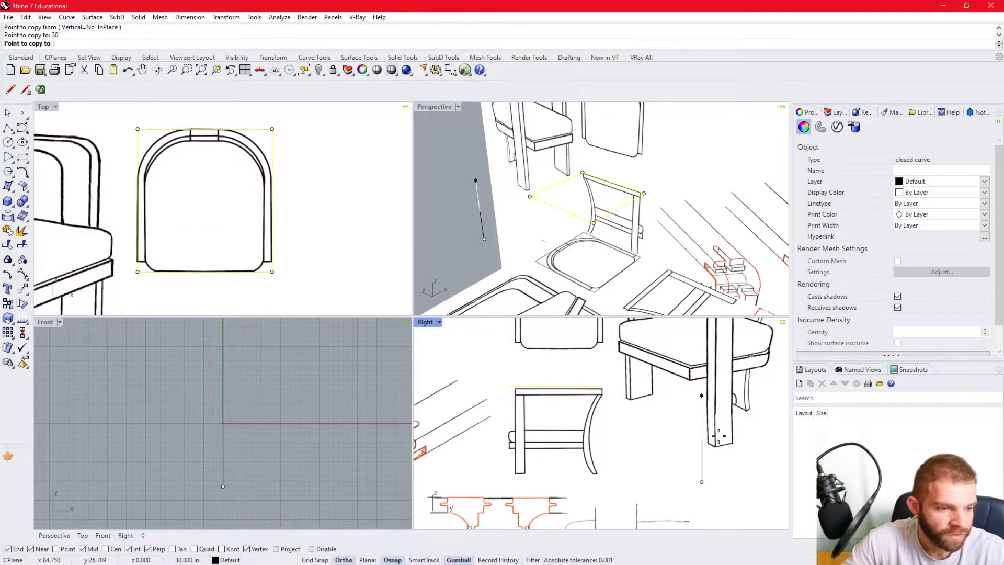
{"action": "left_click", "coordinate": [724, 369]}
{"action": "key", "text": "F8"}
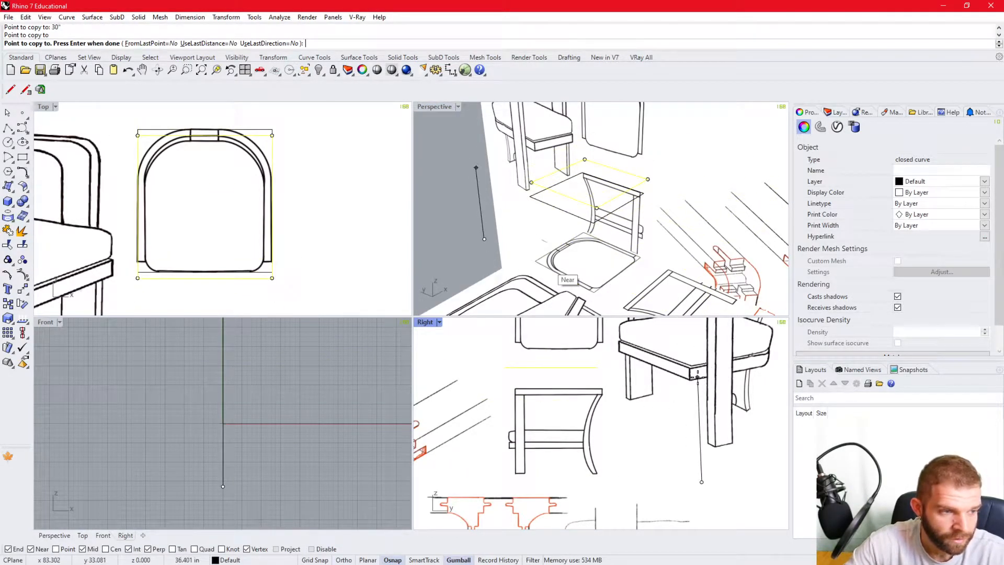
{"action": "key", "text": "Return"}
{"action": "left_click", "coordinate": [475, 199]}
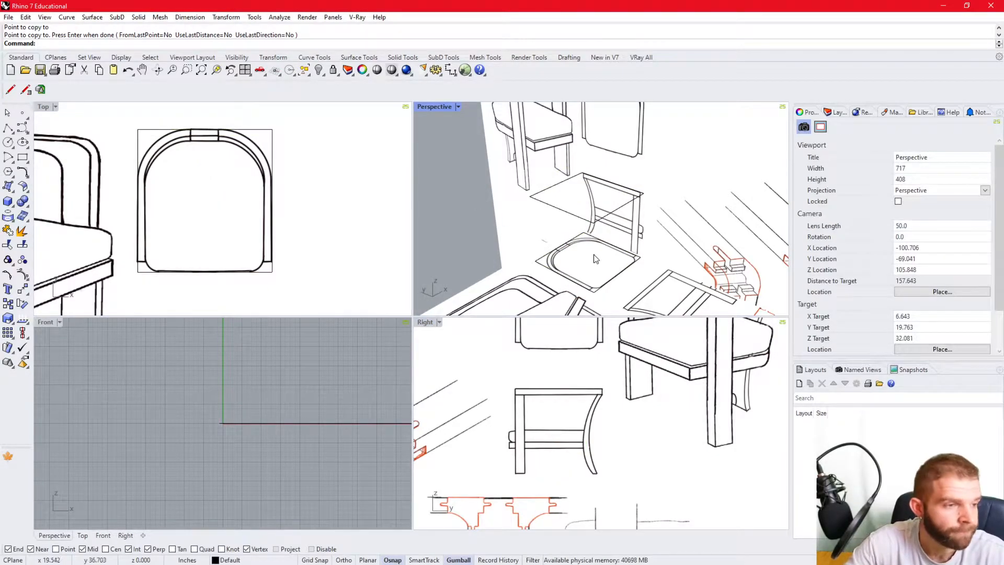
{"action": "scroll", "coordinate": [588, 254], "scroll_direction": "up", "scroll_amount": 4}
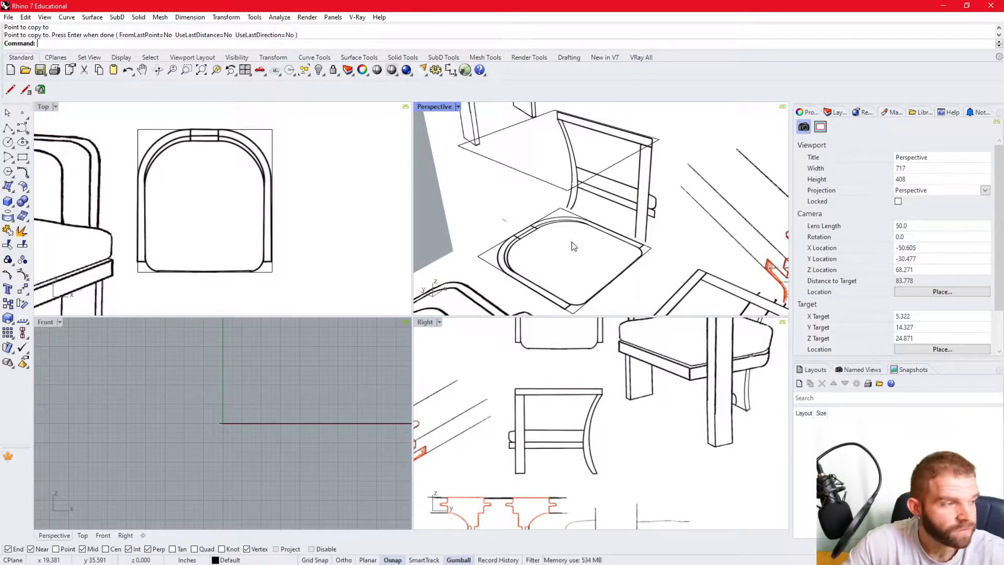
{"action": "left_click", "coordinate": [23, 157]}
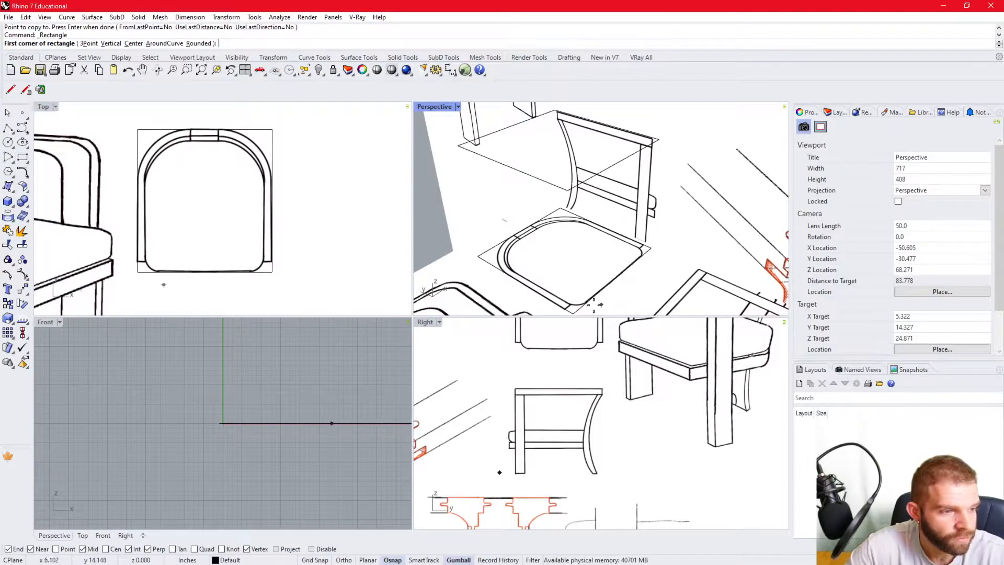
{"action": "left_click", "coordinate": [574, 312]}
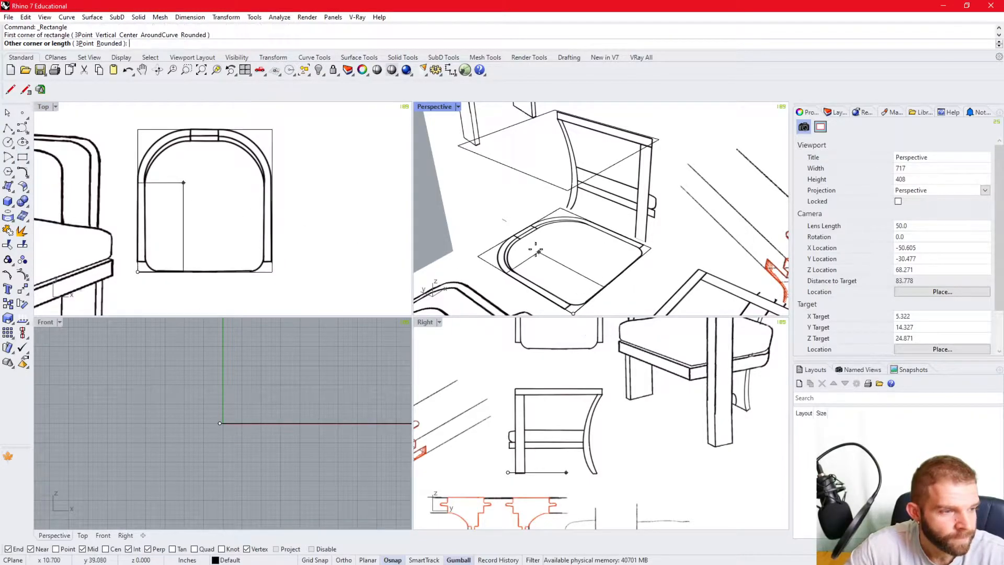
{"action": "left_click", "coordinate": [486, 256]}
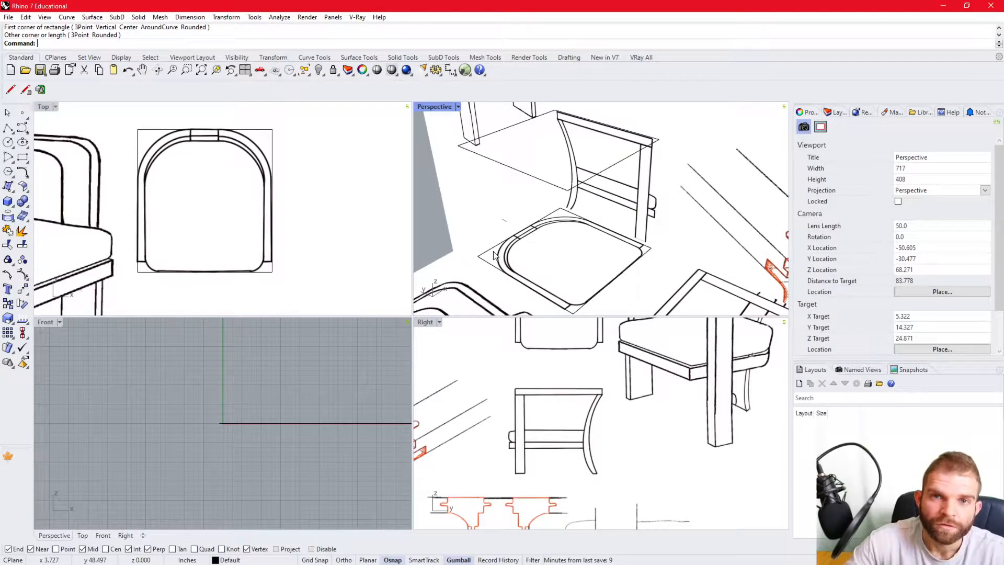
Draw a 2-inch-wide rectangle along one long side of the plan rectangle, starting at its back corner and running to the front.
{"action": "left_click", "coordinate": [22, 157]}
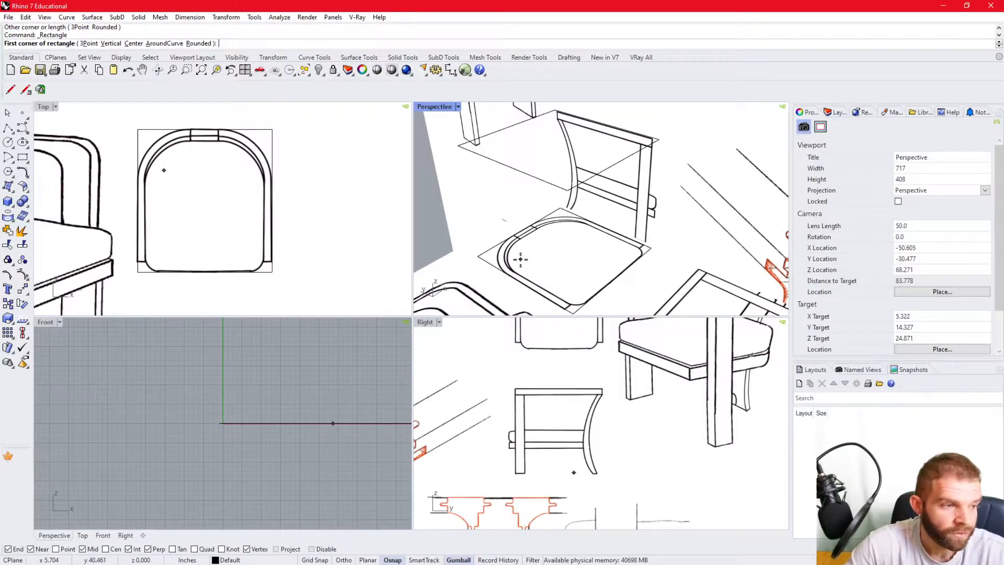
{"action": "left_click", "coordinate": [482, 257]}
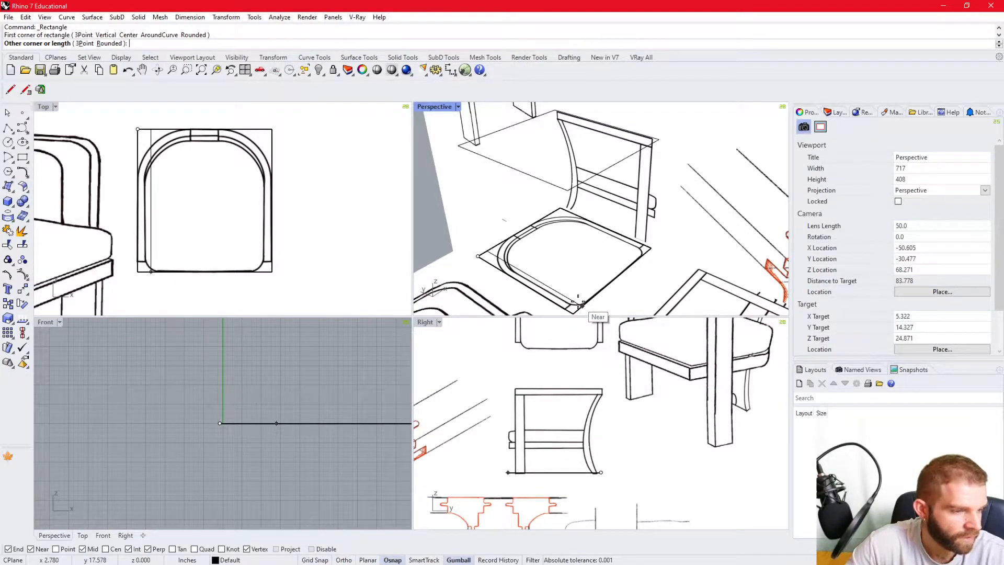
{"action": "type", "text": "2\""}
{"action": "key", "text": "Return"}
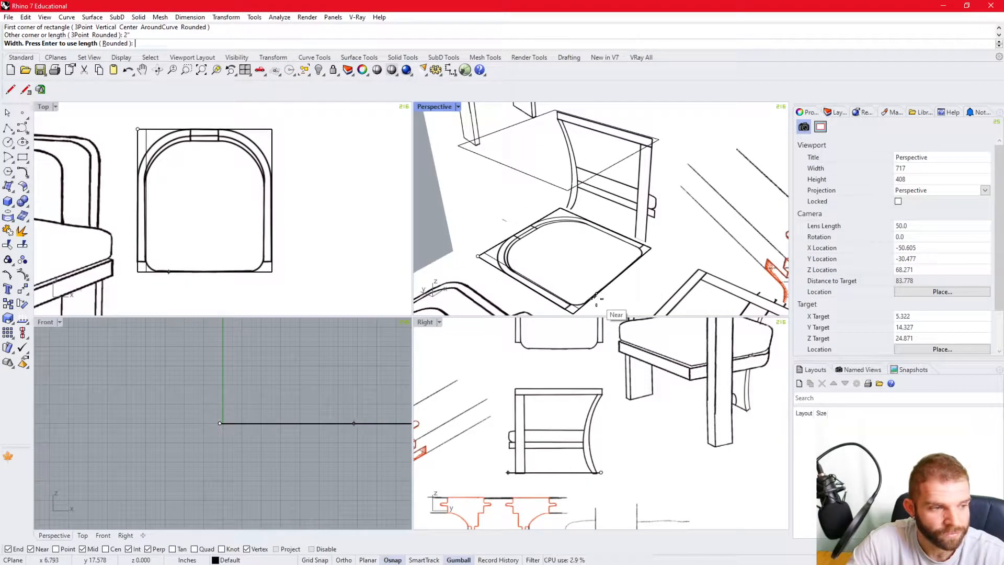
{"action": "key", "text": "Return"}
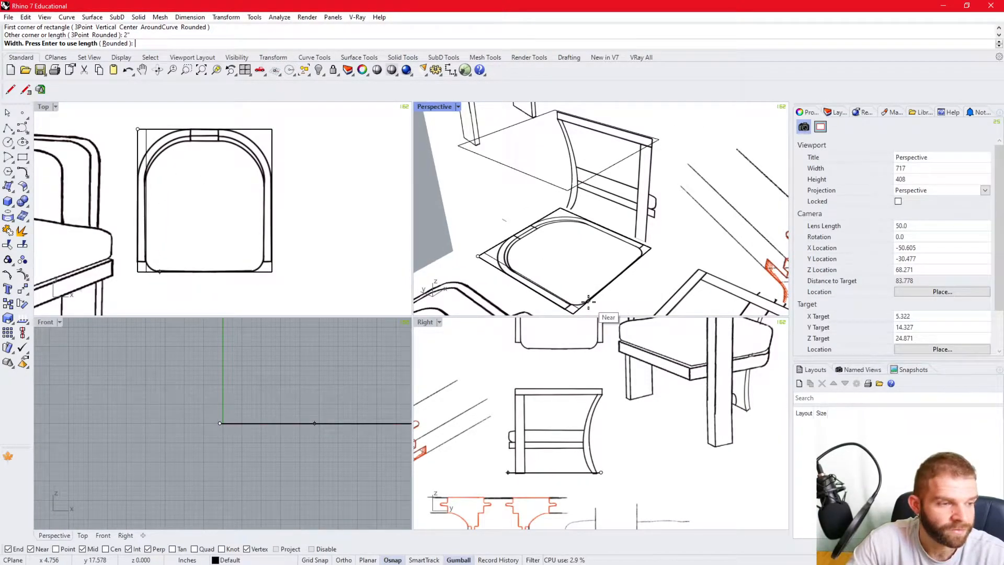
Mirror the 2-inch side strip to the opposite side about the plan rectangle's front-to-back centreline, using midpoint snaps.
{"action": "left_click", "coordinate": [565, 305]}
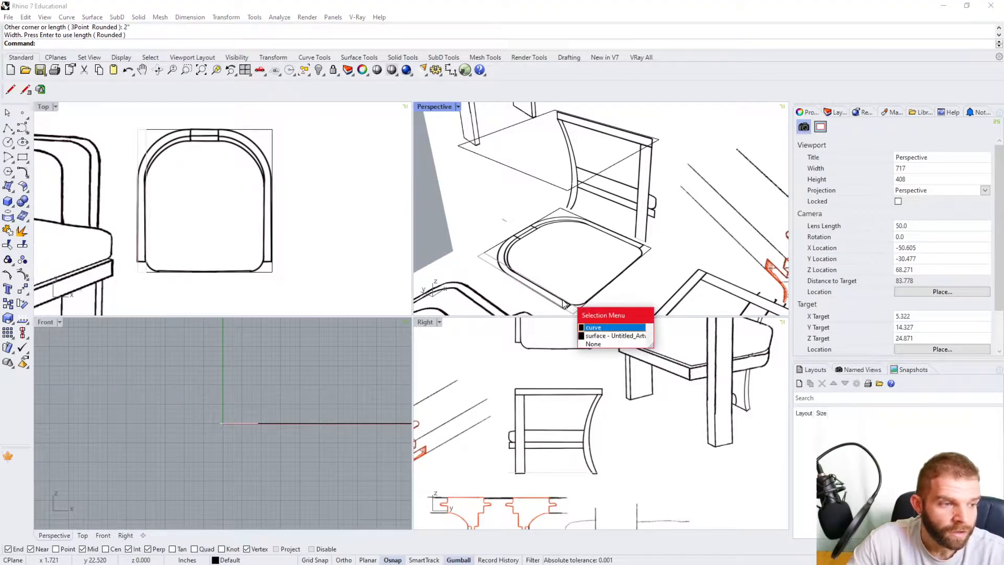
{"action": "left_click", "coordinate": [593, 328]}
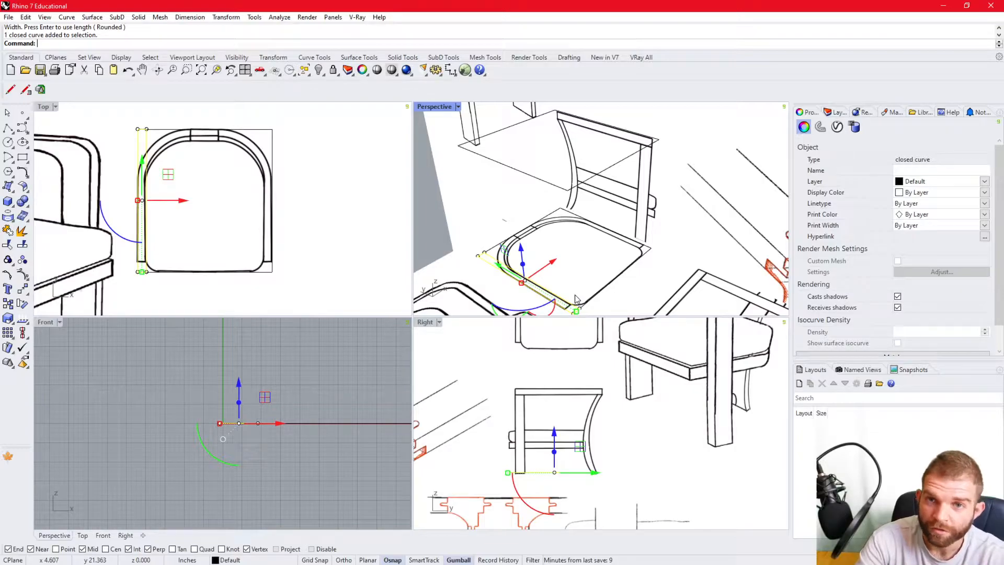
{"action": "type", "text": "Mirror"}
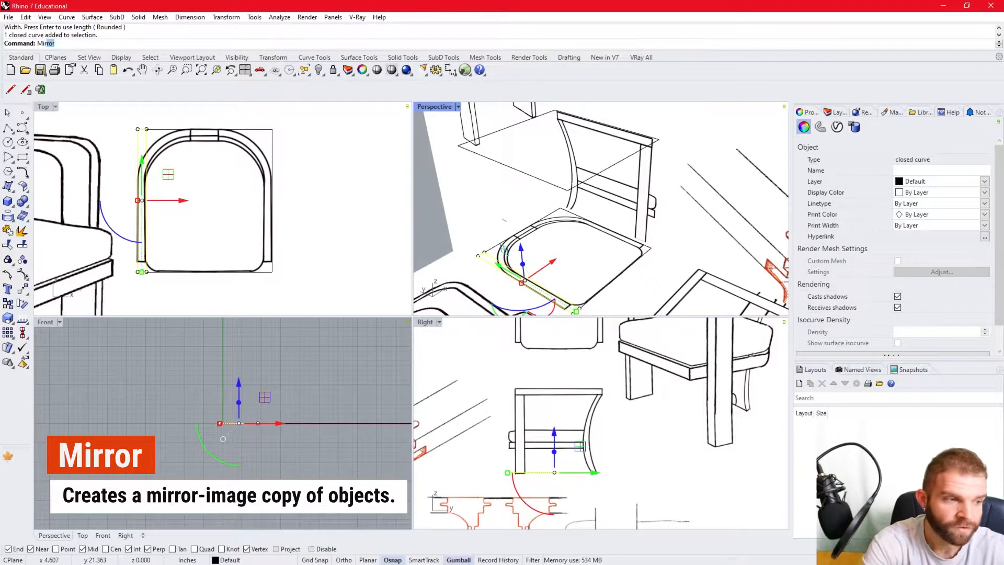
{"action": "key", "text": "Return"}
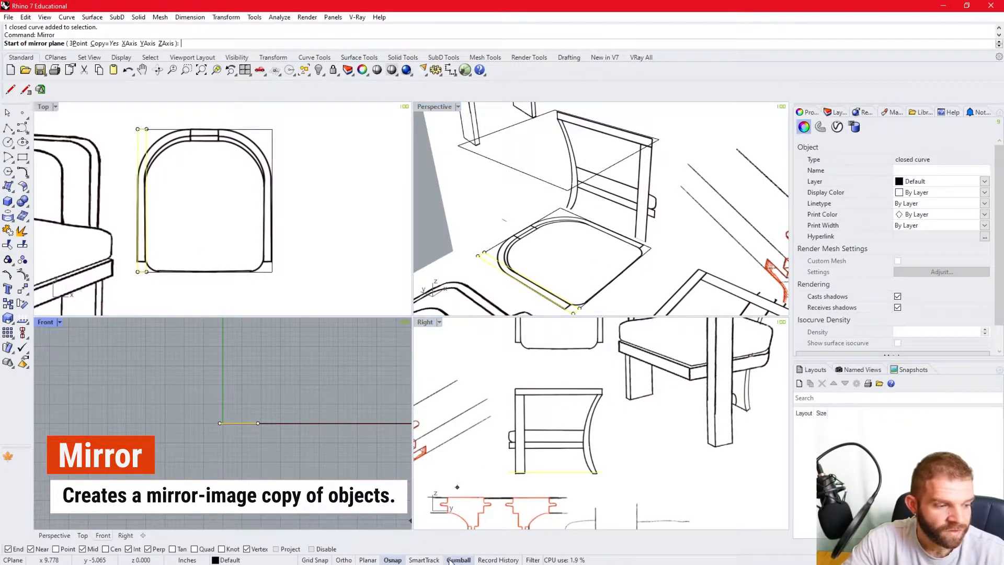
{"action": "left_click", "coordinate": [83, 549]}
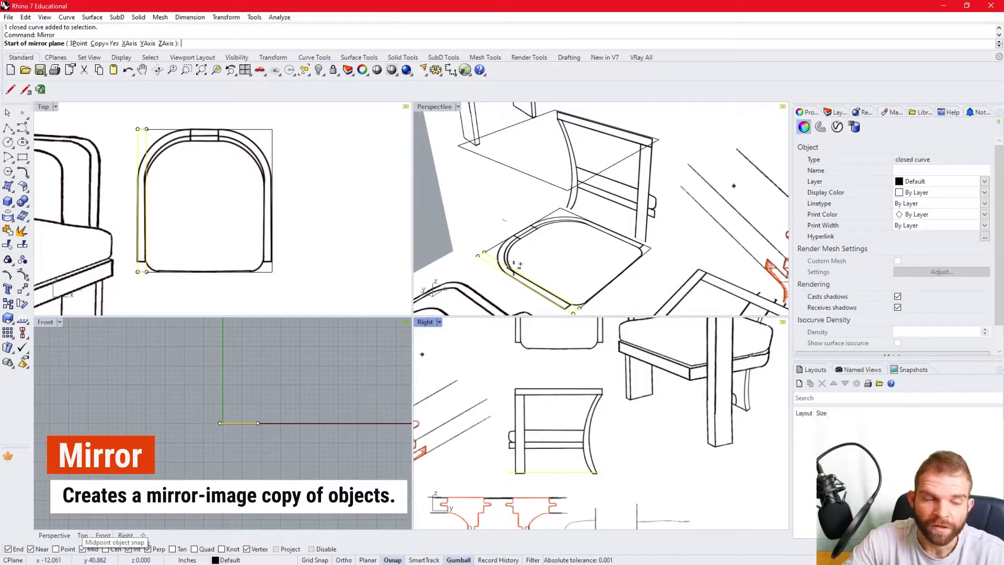
{"action": "left_click", "coordinate": [615, 281]}
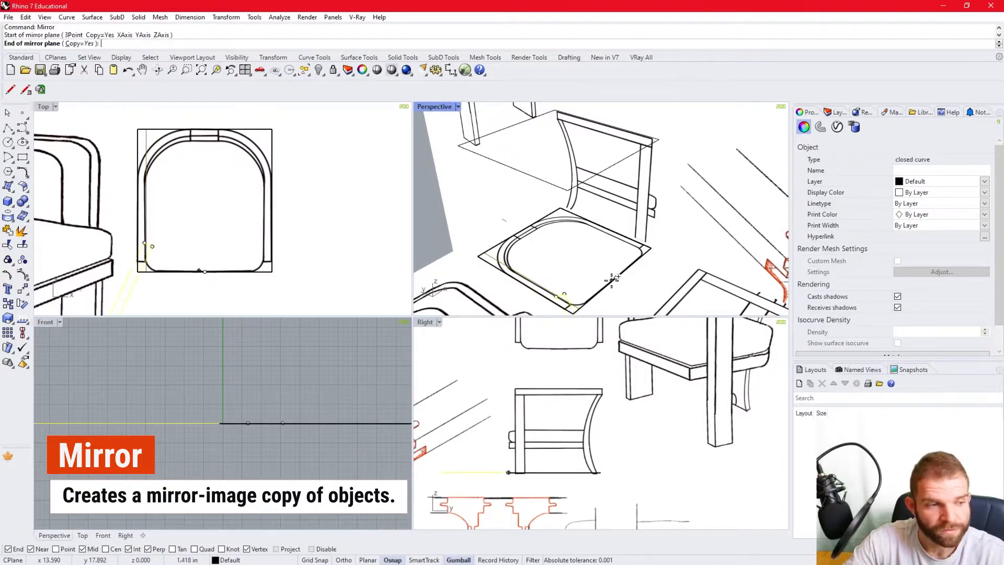
{"action": "left_click", "coordinate": [540, 238]}
Draw a small rectangle across the full width of the first side strip at the front end of the sketched arm.
{"action": "scroll", "coordinate": [641, 276], "scroll_direction": "up", "scroll_amount": 5}
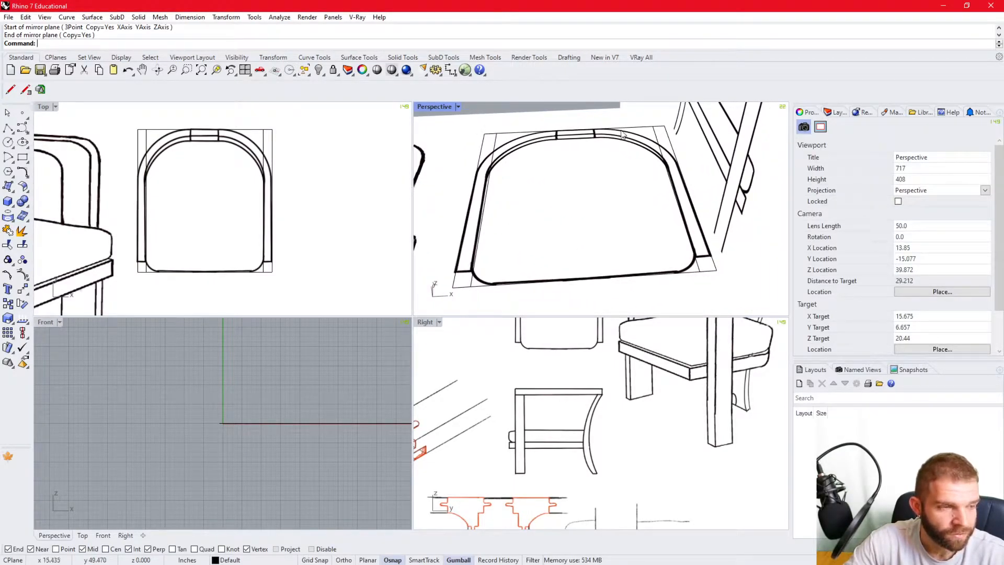
{"action": "right_click_drag", "start_coordinate": [568, 217], "coordinate": [618, 228]}
{"action": "scroll", "coordinate": [592, 251], "scroll_direction": "down", "scroll_amount": 4}
{"action": "scroll", "coordinate": [557, 254], "scroll_direction": "down", "scroll_amount": 4}
{"action": "left_click", "coordinate": [557, 253]}
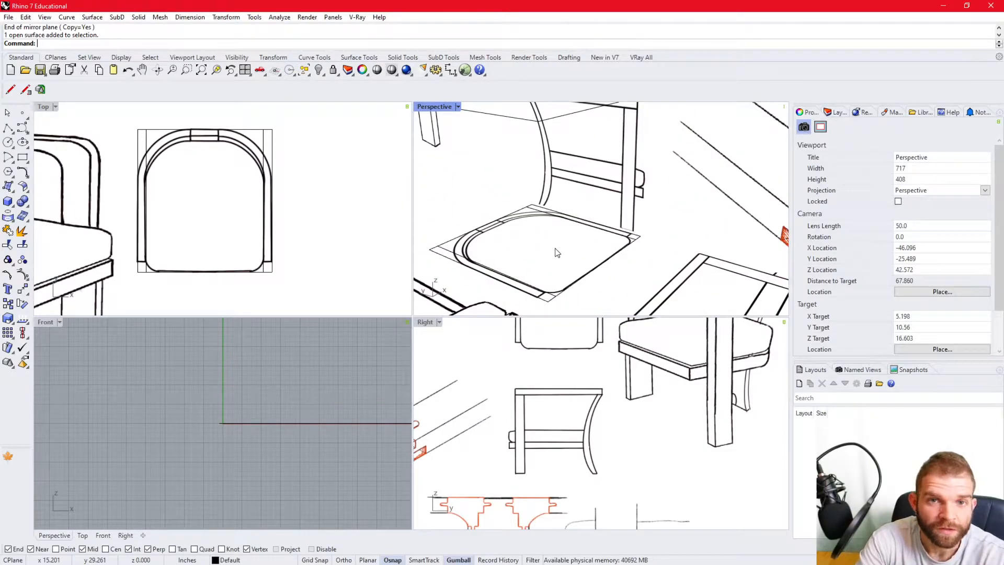
{"action": "left_click", "coordinate": [23, 157]}
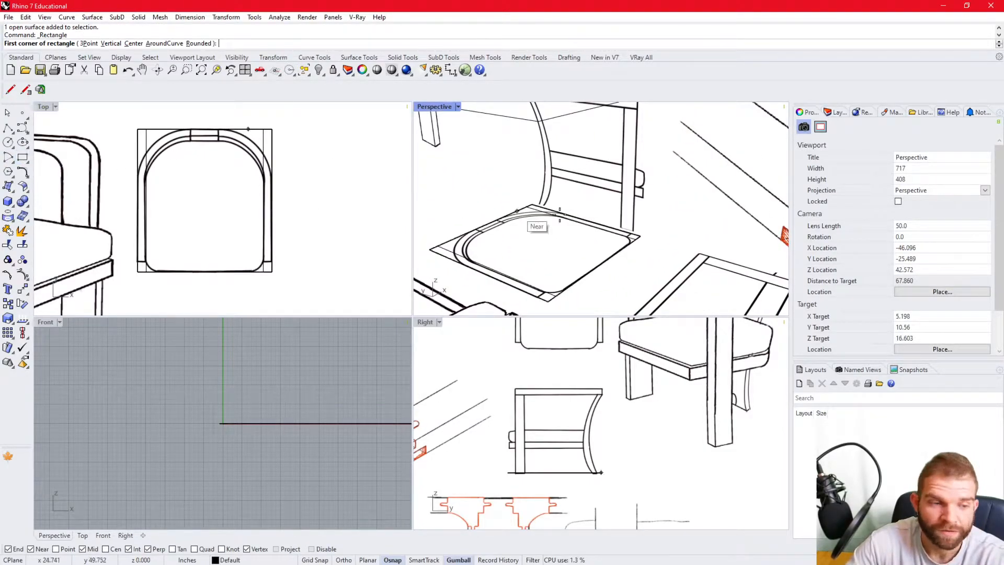
{"action": "scroll", "coordinate": [537, 297], "scroll_direction": "up", "scroll_amount": 3}
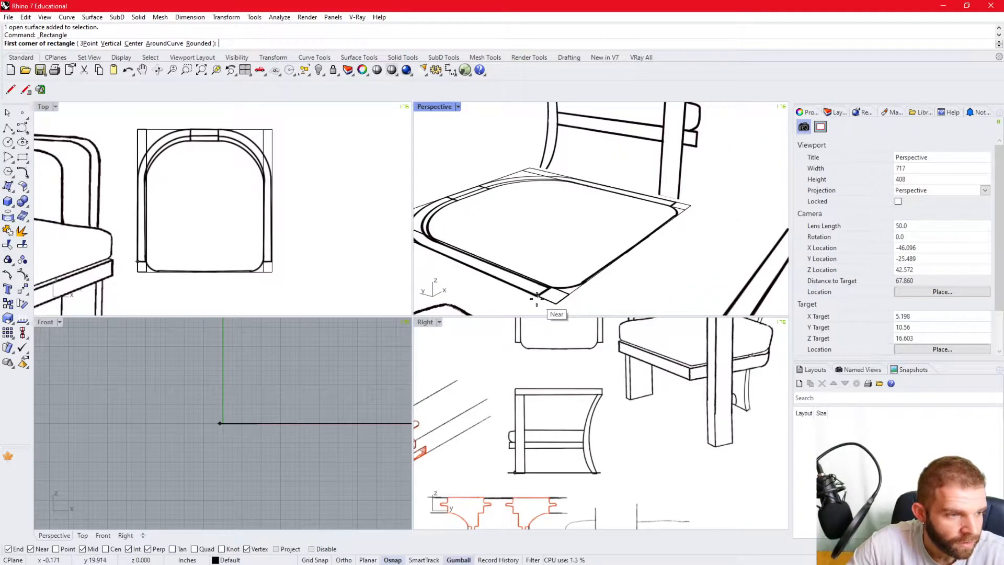
{"action": "left_click", "coordinate": [537, 295]}
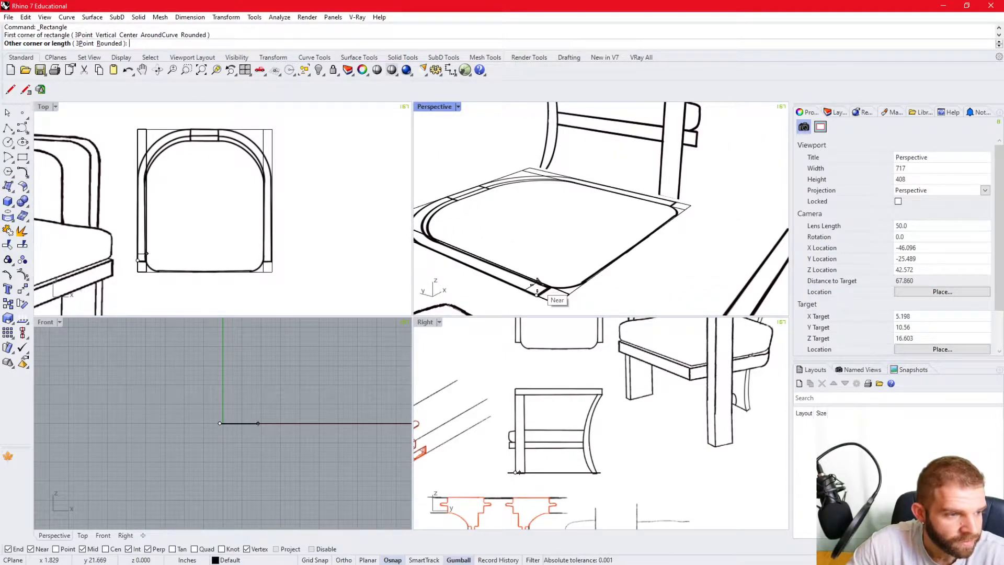
{"action": "left_click", "coordinate": [540, 284]}
Mirror the small front-leg rectangle to the opposite strip about the plan rectangle's front-to-back centreline.
{"action": "left_click", "coordinate": [544, 295]}
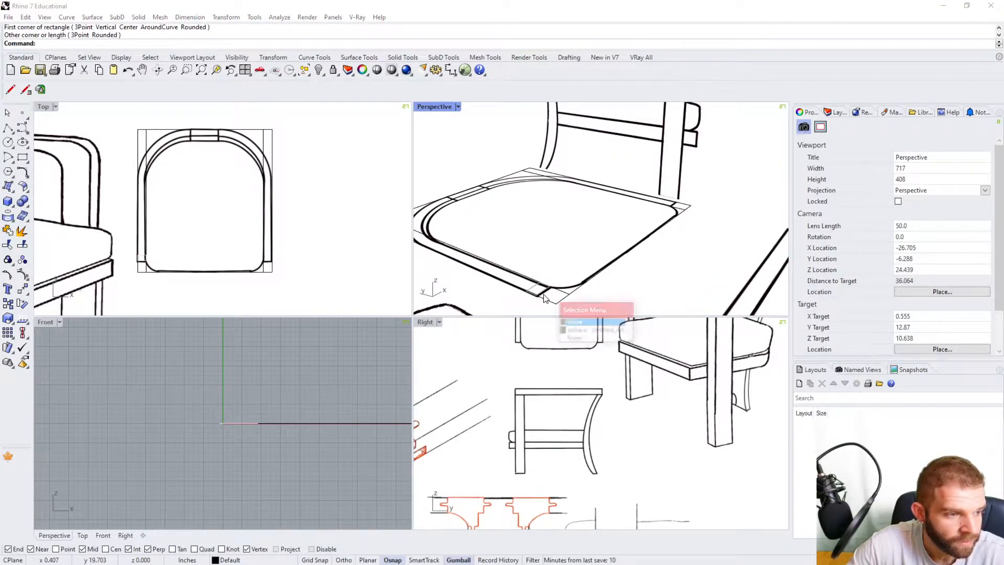
{"action": "left_click", "coordinate": [564, 320]}
{"action": "scroll", "coordinate": [577, 238], "scroll_direction": "down", "scroll_amount": 3}
{"action": "right_click_drag", "start_coordinate": [579, 235], "coordinate": [566, 249]}
{"action": "type", "text": "mirror"}
{"action": "key", "text": "Return"}
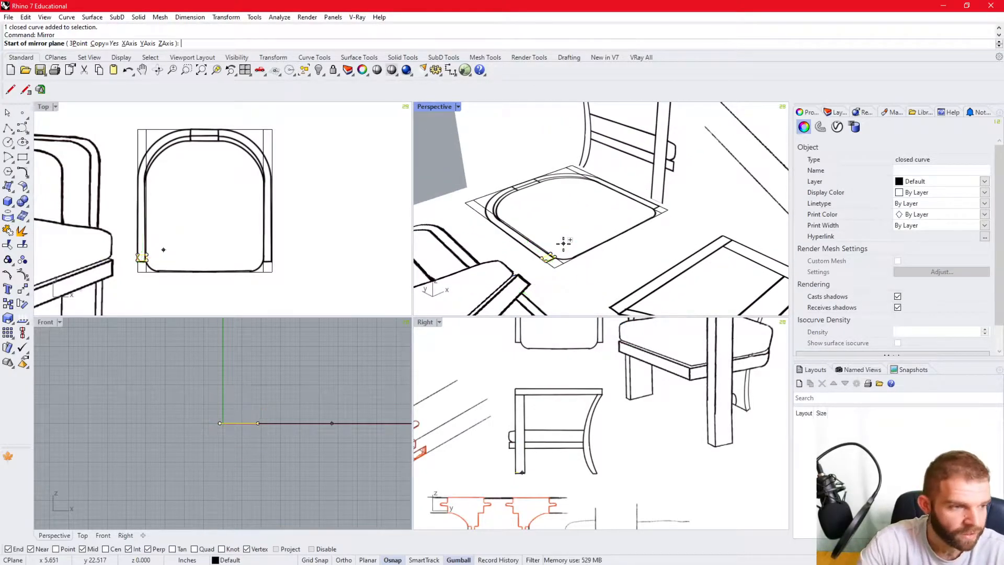
{"action": "left_click", "coordinate": [616, 235]}
{"action": "left_click", "coordinate": [579, 210]}
{"action": "key", "text": "Return"}
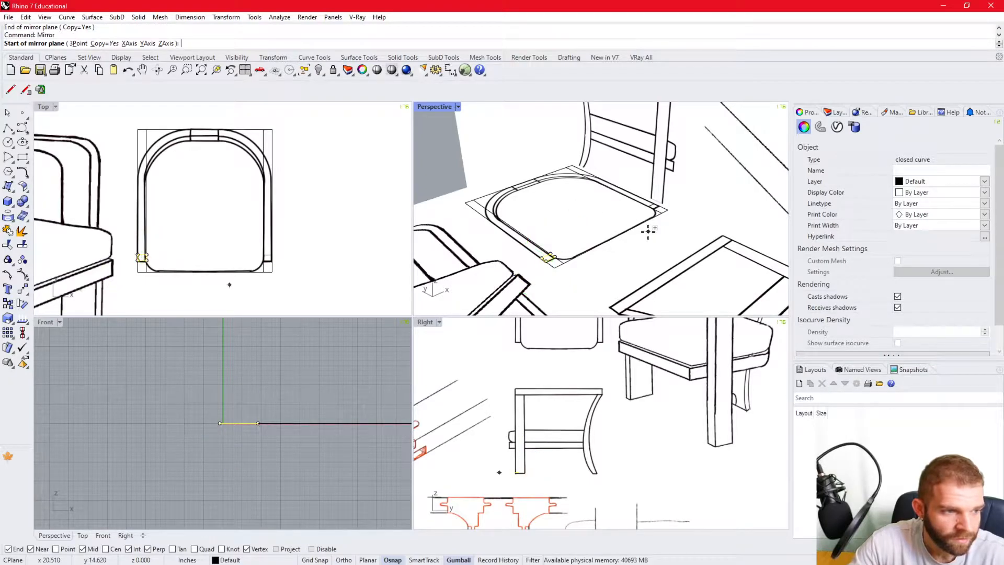
{"action": "key", "text": "Escape"}
{"action": "key", "text": "Escape"}
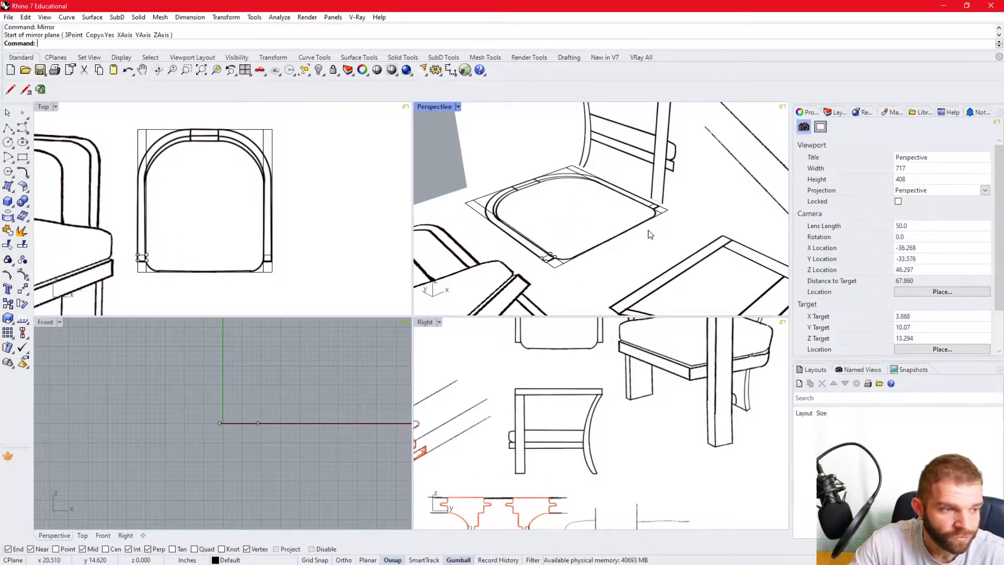
Try to mirror both small front-leg rectangles to the back of the plan about the plan rectangle's side-to-side centreline.
{"action": "left_click", "coordinate": [551, 264]}
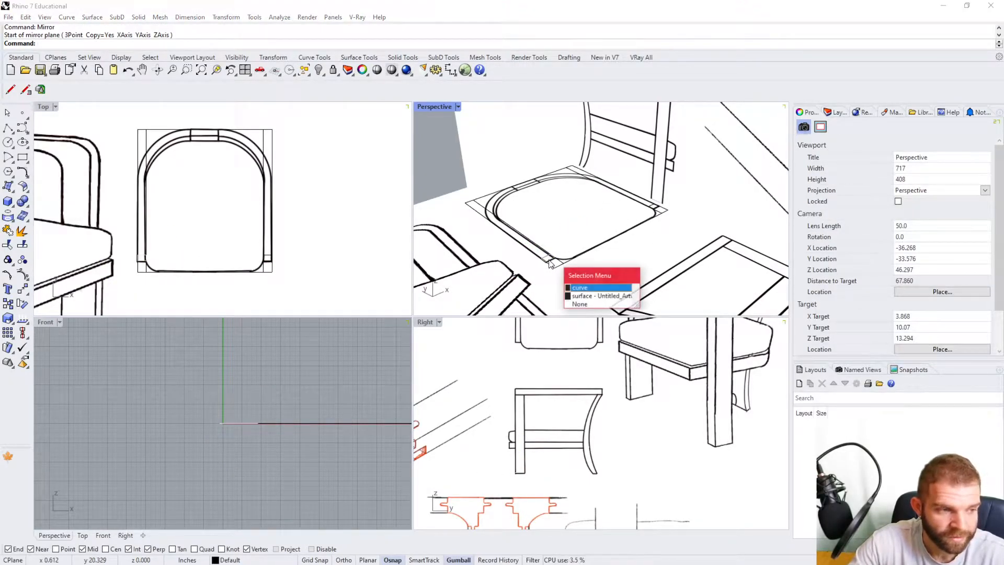
{"action": "left_click", "coordinate": [580, 288]}
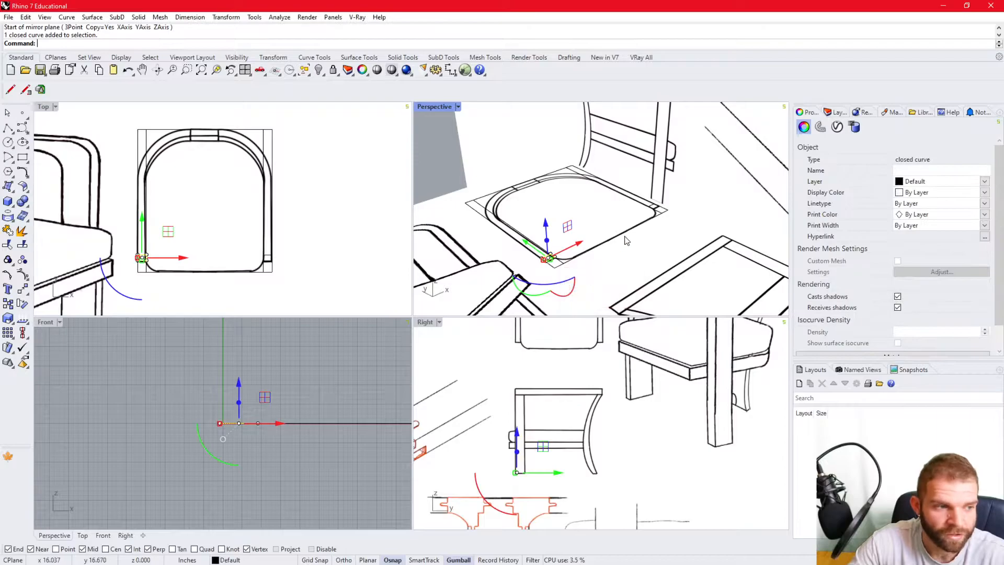
{"action": "left_click", "coordinate": [657, 212]}
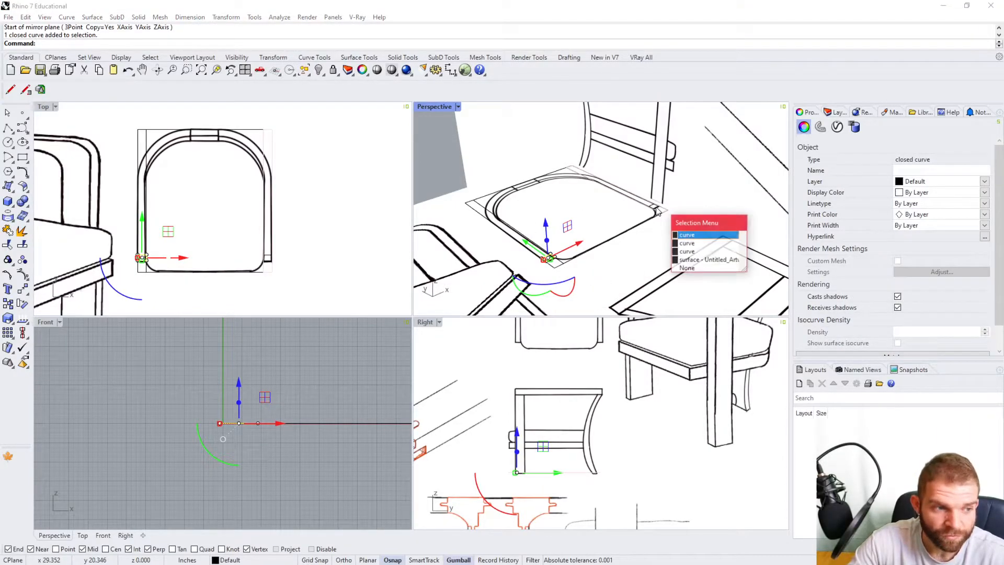
{"action": "left_click", "coordinate": [696, 252]}
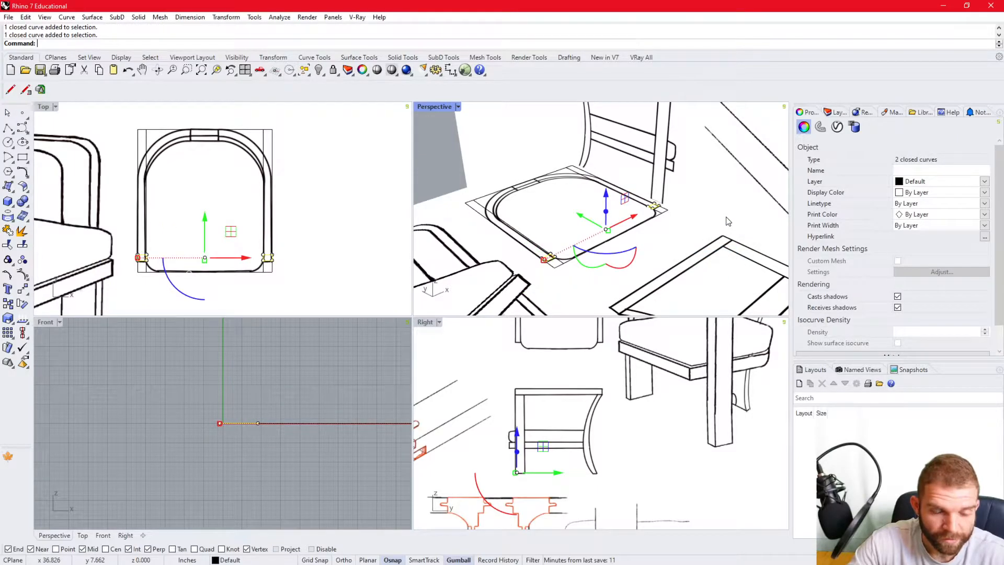
{"action": "type", "text": "mirror"}
{"action": "key", "text": "Return"}
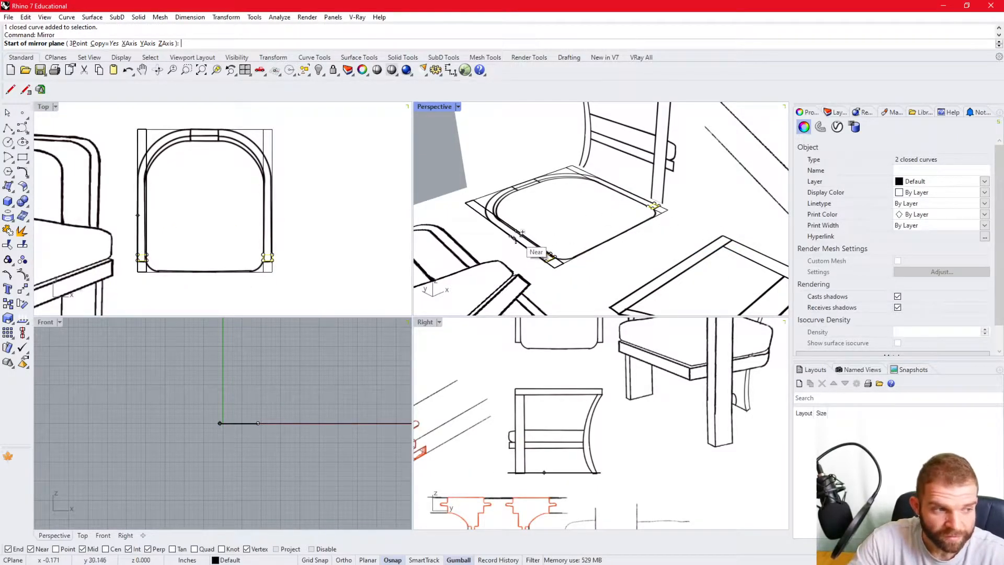
{"action": "left_click", "coordinate": [505, 230]}
{"action": "left_click", "coordinate": [579, 204]}
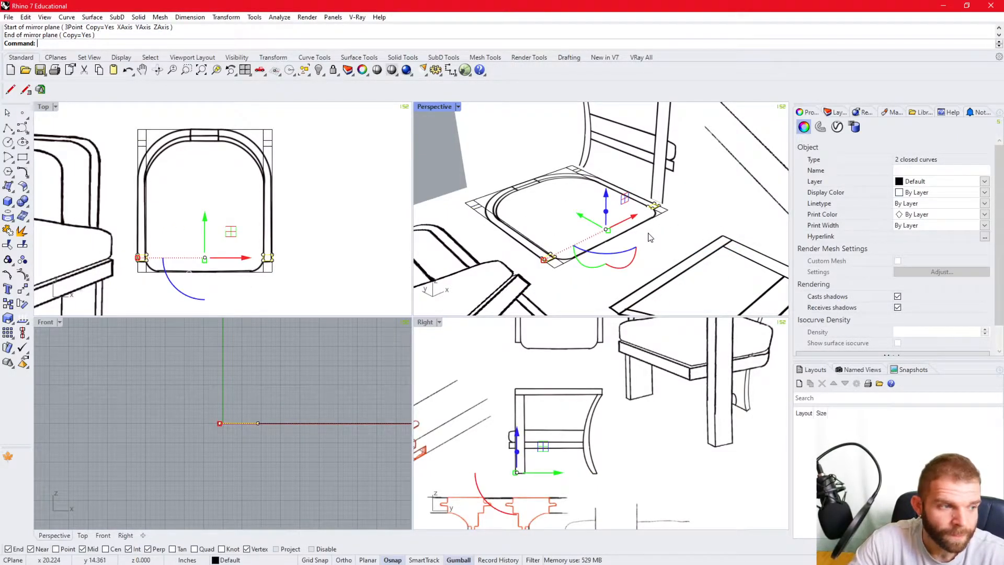
{"action": "key", "text": "Escape"}
Delete the two mirrored leg rectangles at the plan rectangle's back corners.
{"action": "right_click_drag", "start_coordinate": [490, 207], "coordinate": [530, 249]}
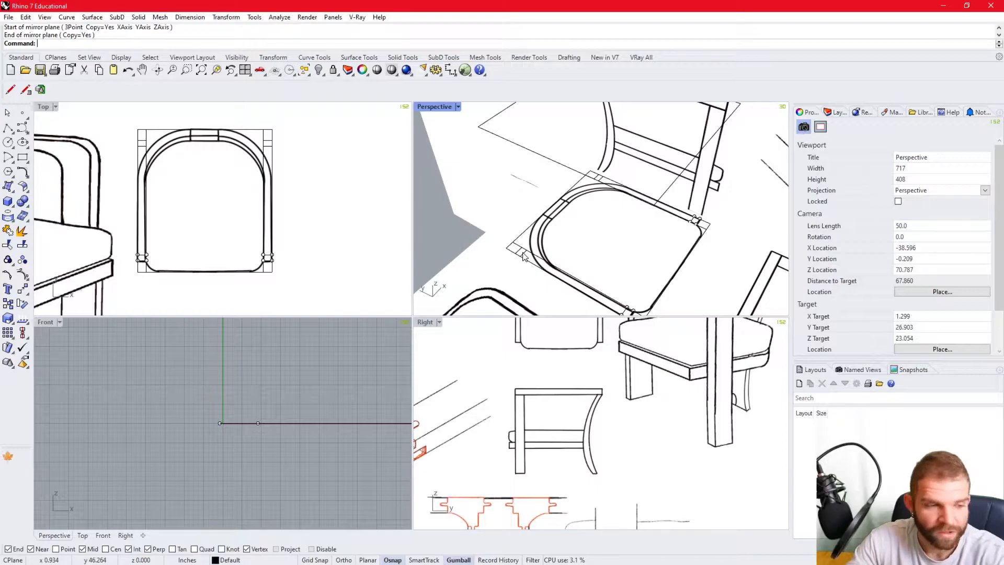
{"action": "left_click", "coordinate": [525, 256]}
{"action": "left_click", "coordinate": [560, 281]}
{"action": "key", "text": "Delete"}
{"action": "left_click", "coordinate": [600, 182]}
{"action": "left_click", "coordinate": [628, 205]}
{"action": "key", "text": "Delete"}
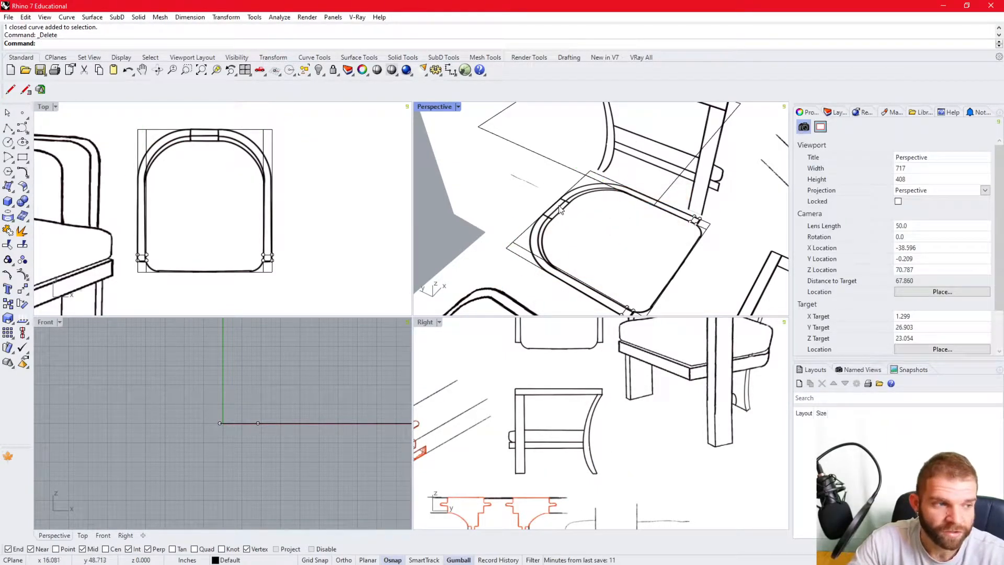
Draw a rectangle over the central back block of the plan sketch, from one outer corner to the opposite inner corner.
{"action": "scroll", "coordinate": [559, 209], "scroll_direction": "up", "scroll_amount": 10}
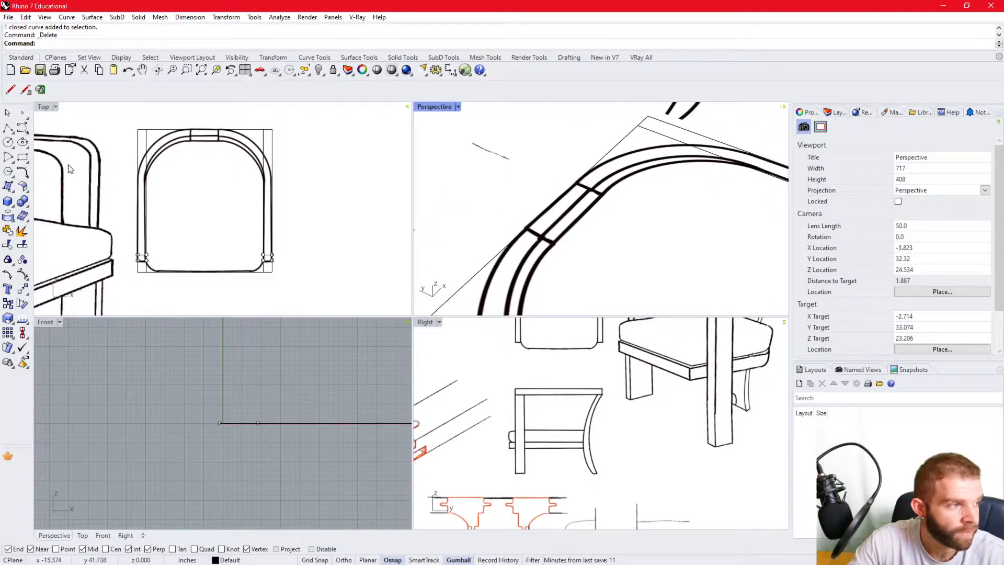
{"action": "left_click", "coordinate": [22, 157]}
{"action": "left_click", "coordinate": [525, 229]}
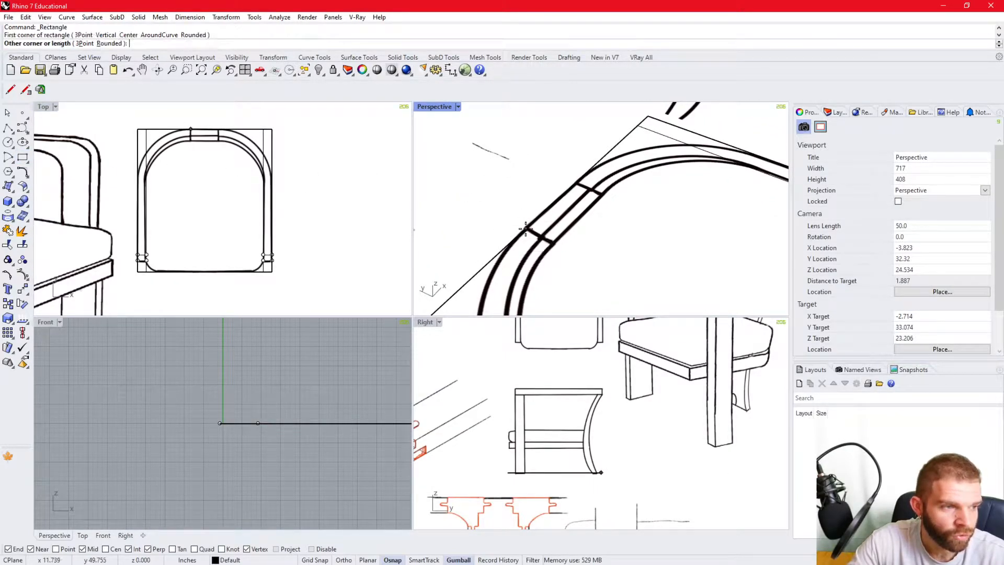
{"action": "left_click", "coordinate": [606, 194]}
Move the back-block rectangle so the midpoint of its rear edge sits on the midpoint of the plan rectangle's back edge.
{"action": "left_click", "coordinate": [596, 211]}
{"action": "left_click", "coordinate": [621, 234]}
{"action": "left_click_drag", "start_coordinate": [552, 199], "coordinate": [634, 223]}
{"action": "left_click", "coordinate": [635, 223]}
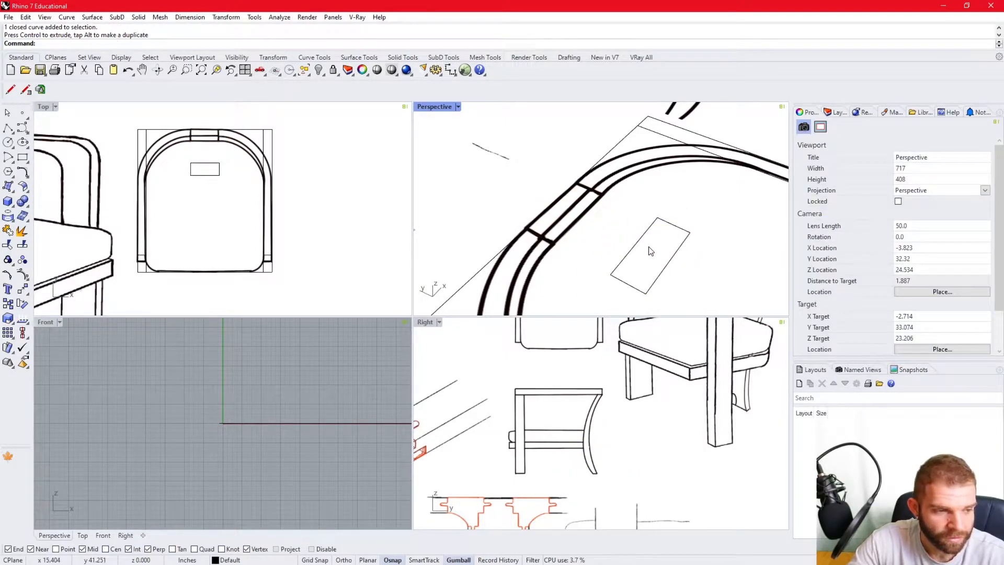
{"action": "type", "text": "Move"}
{"action": "key", "text": "Return"}
{"action": "left_click", "coordinate": [634, 250]}
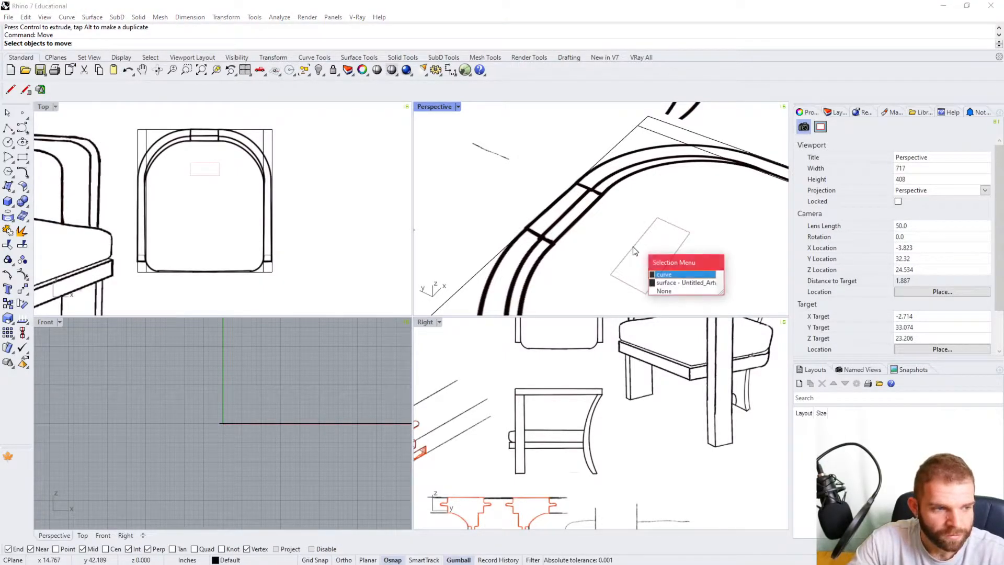
{"action": "left_click", "coordinate": [680, 274]}
{"action": "key", "text": "Return"}
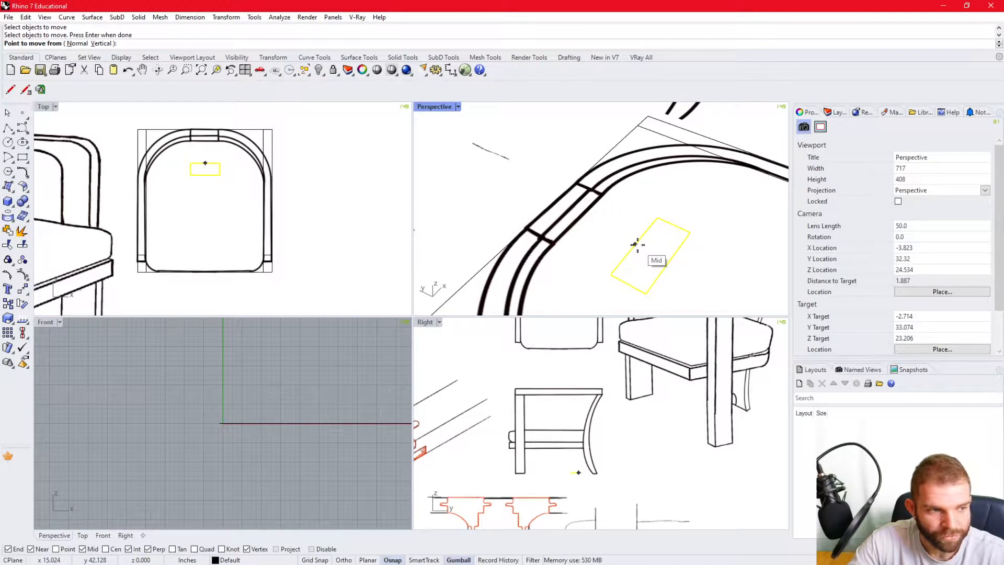
{"action": "left_click", "coordinate": [635, 244]}
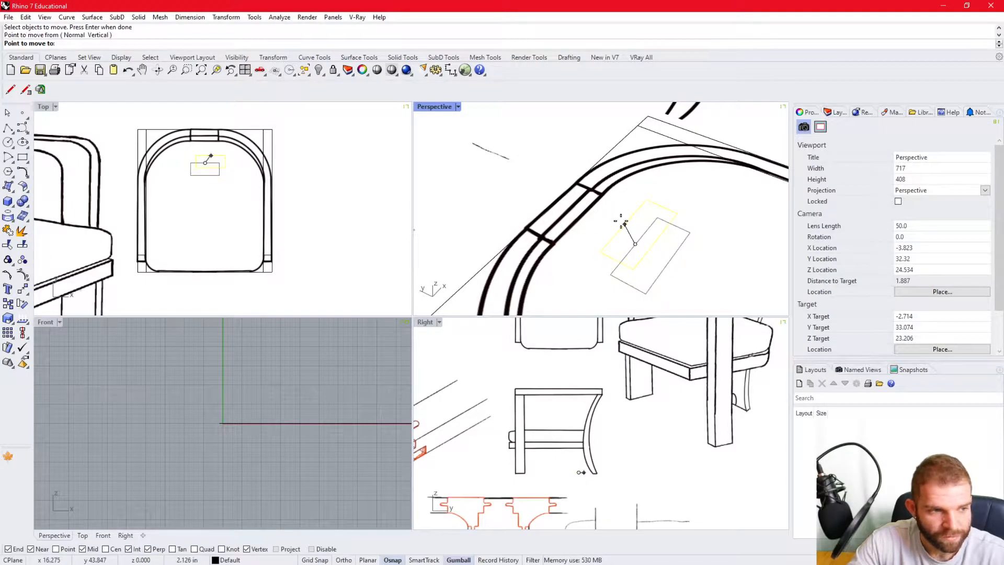
{"action": "left_click", "coordinate": [548, 208]}
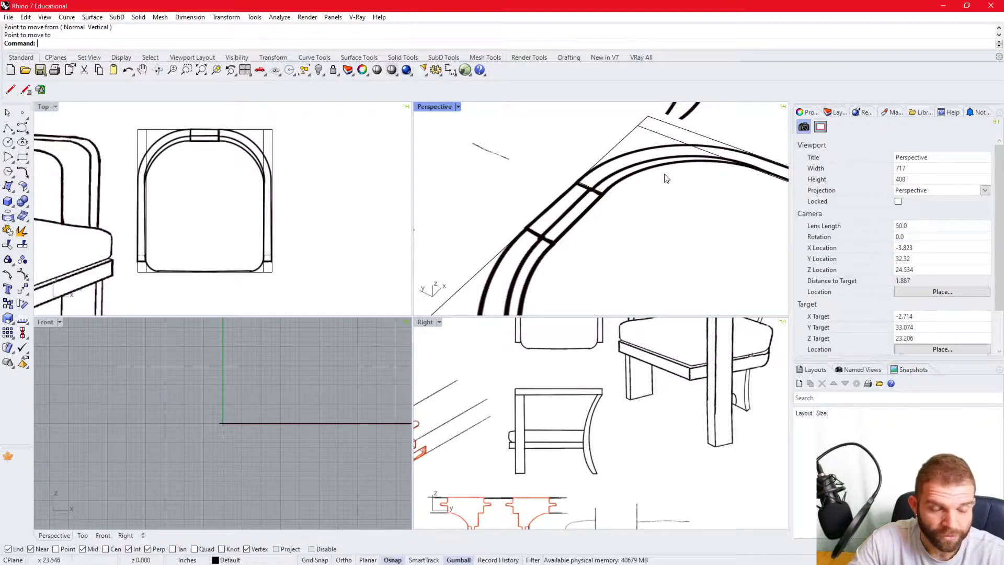
Hide the upright side-view sketch picture and lock the flat plan sketch picture in the enlarged Perspective view.
{"action": "right_click_drag", "start_coordinate": [666, 174], "coordinate": [602, 172]}
{"action": "scroll", "coordinate": [601, 191], "scroll_direction": "down", "scroll_amount": 12}
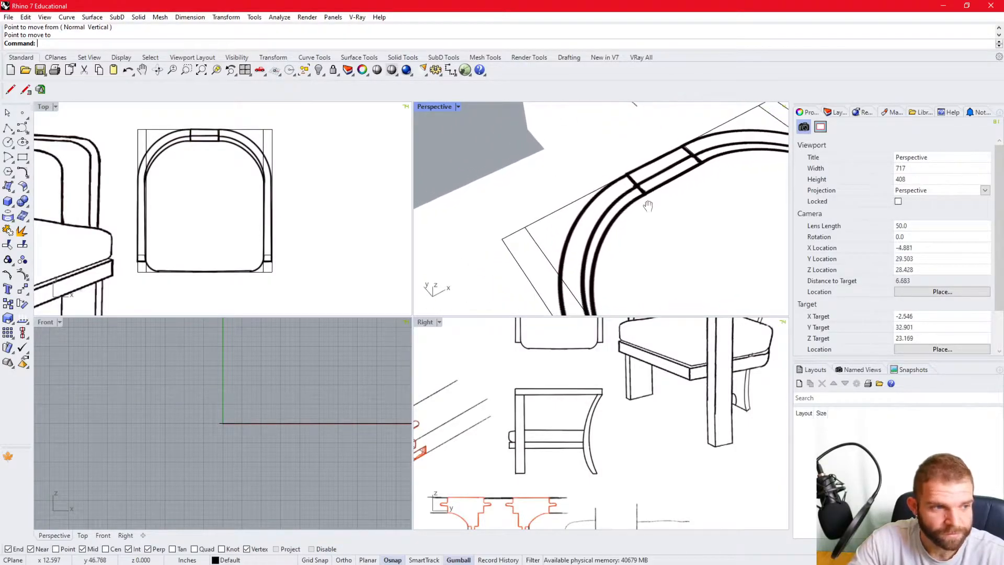
{"action": "double_click", "coordinate": [437, 108]}
{"action": "scroll", "coordinate": [479, 408], "scroll_direction": "down", "scroll_amount": 4}
{"action": "right_click_drag", "start_coordinate": [475, 405], "coordinate": [493, 391]}
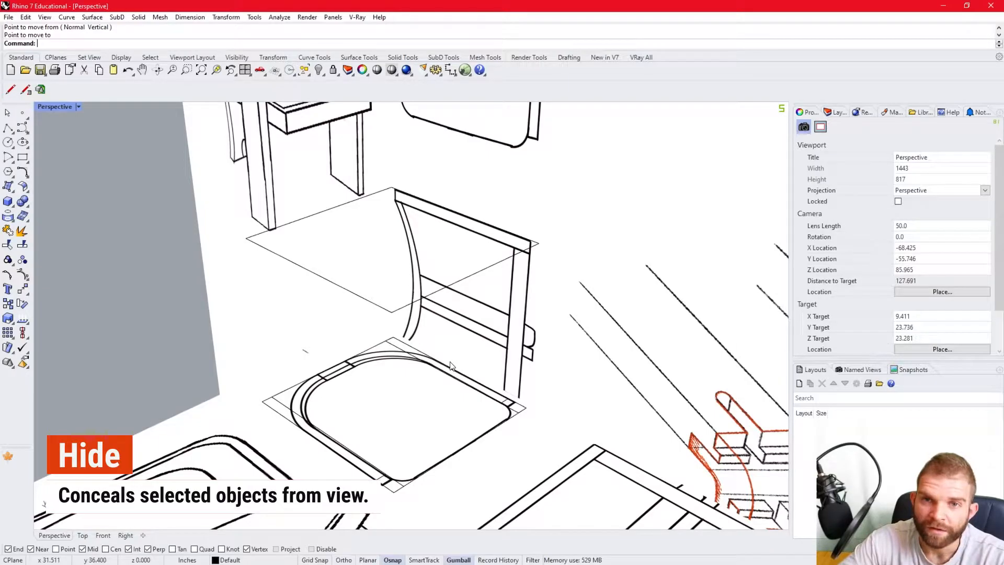
{"action": "left_click", "coordinate": [285, 173]}
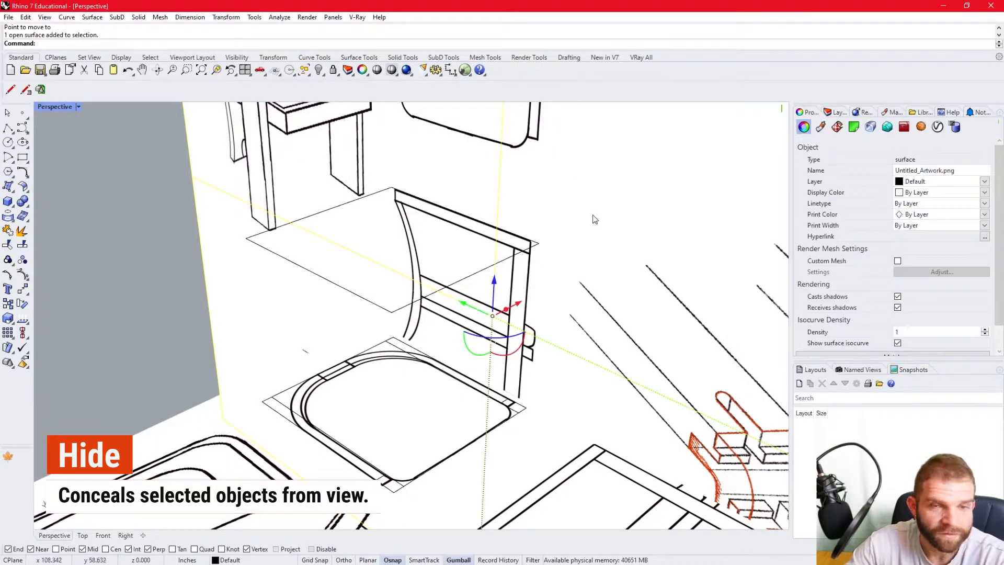
{"action": "left_click", "coordinate": [319, 72]}
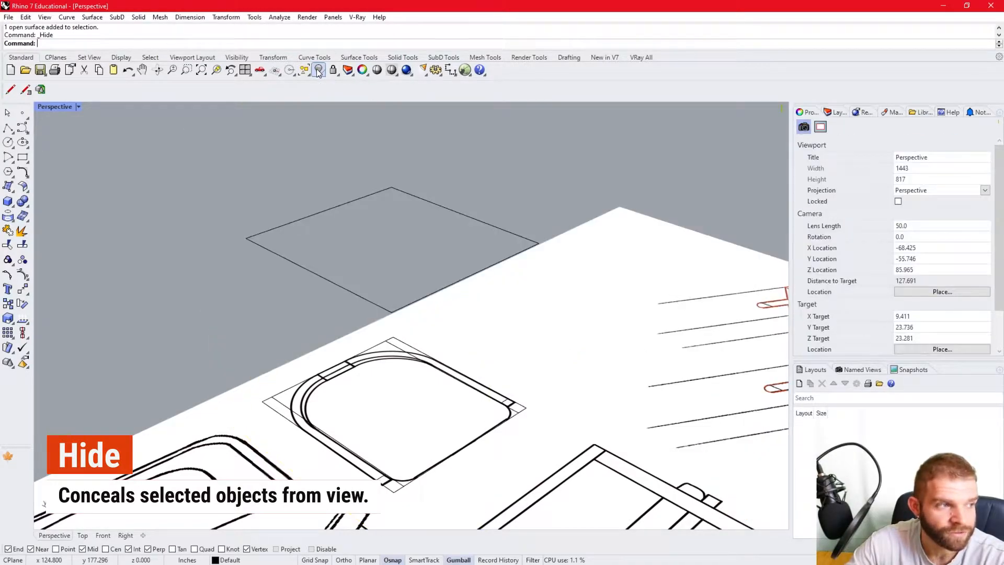
{"action": "left_click", "coordinate": [558, 272]}
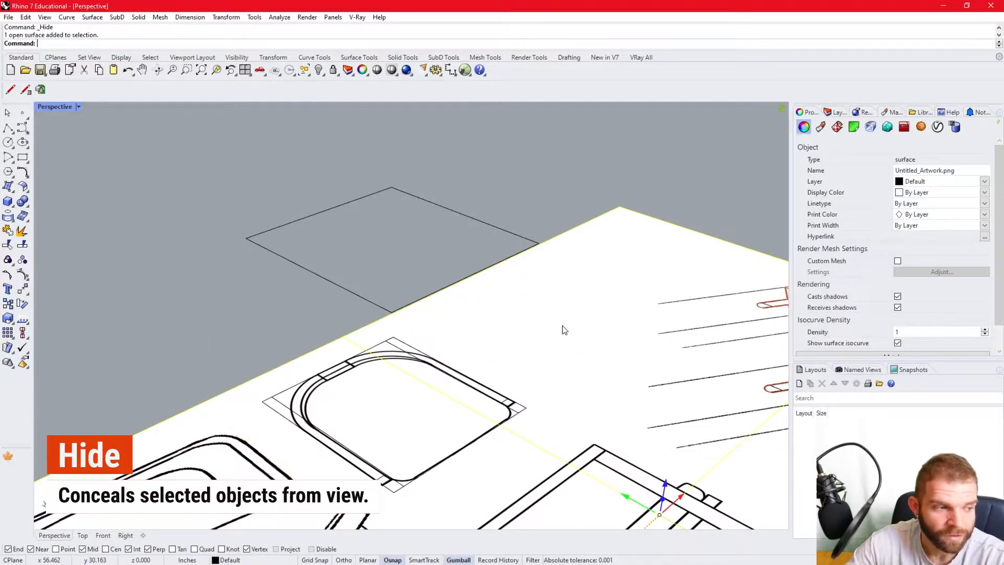
{"action": "left_click", "coordinate": [333, 72]}
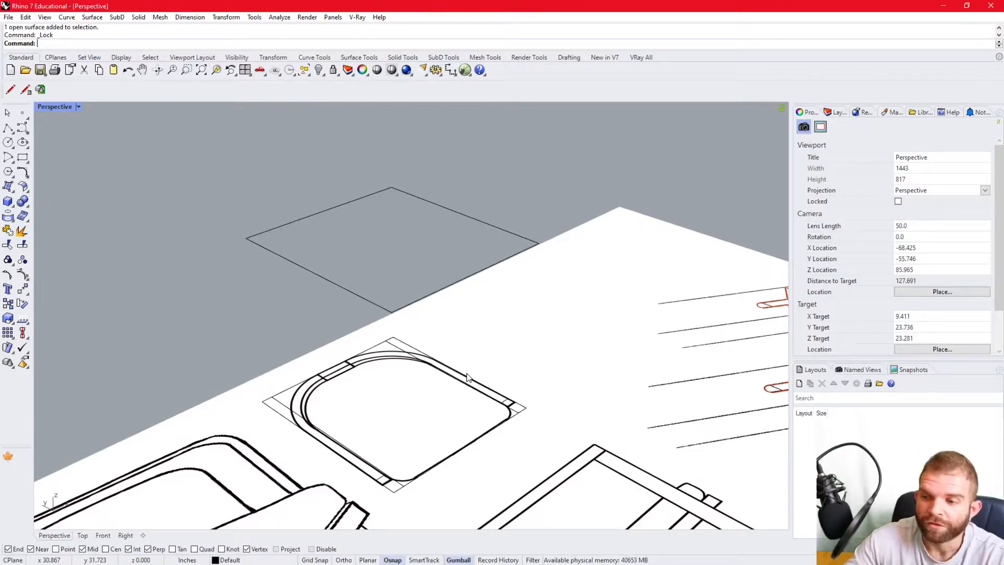
Make Layer 01 the current layer and lock the Default layer.
{"action": "left_click", "coordinate": [835, 113]}
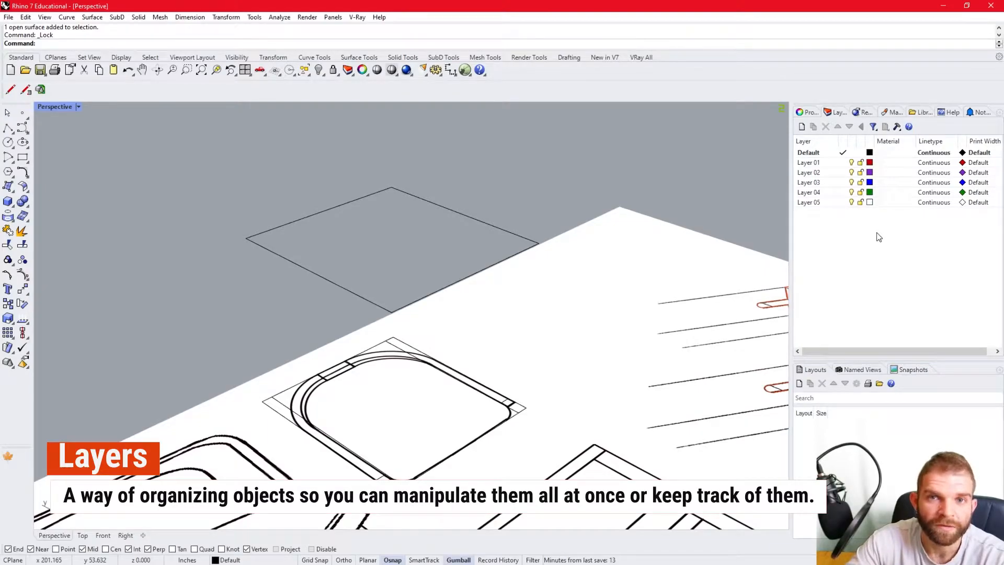
{"action": "left_click", "coordinate": [842, 163]}
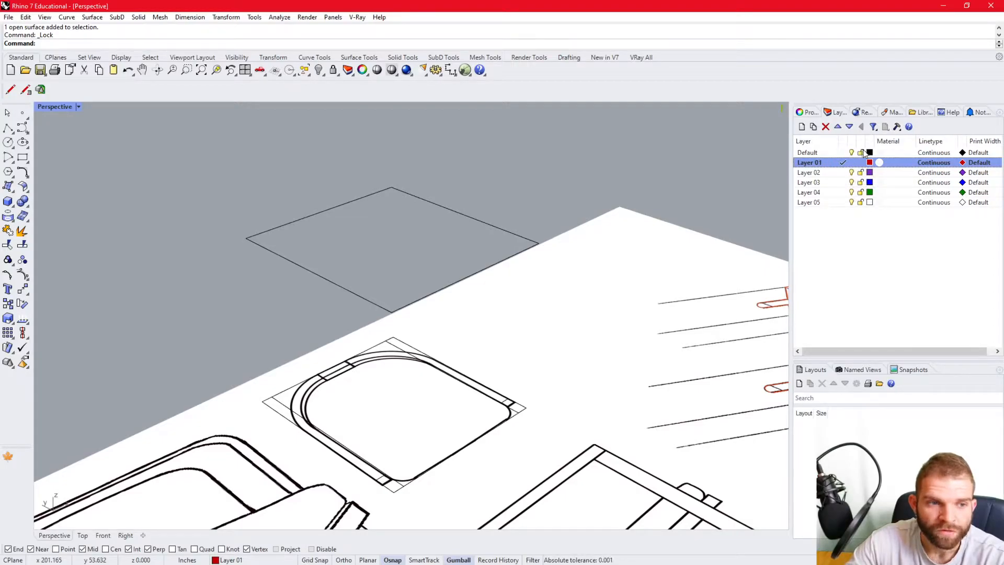
{"action": "left_click", "coordinate": [861, 153]}
{"action": "left_click", "coordinate": [819, 153]}
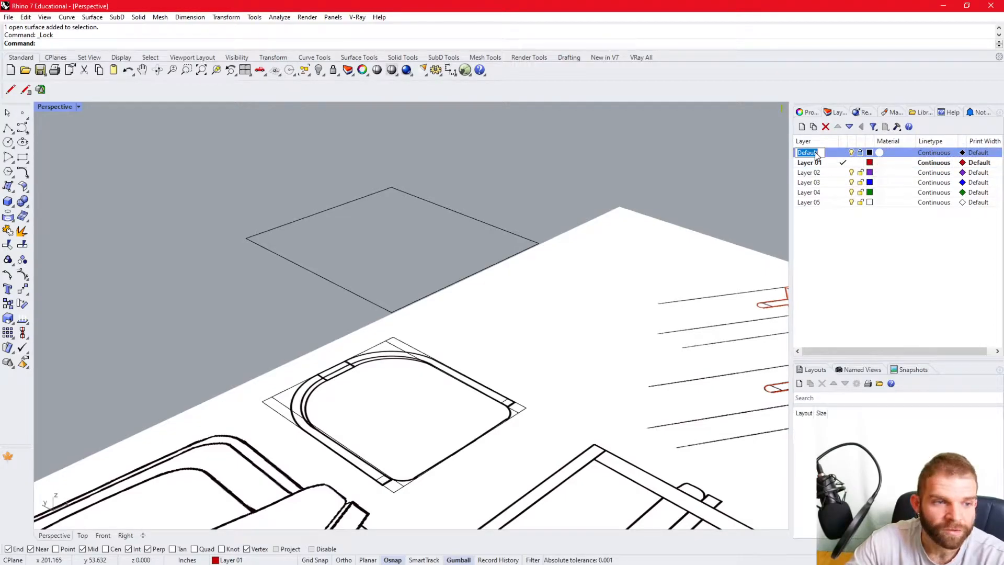
{"action": "type", "text": "Sketchsssxsxddxcsd"}
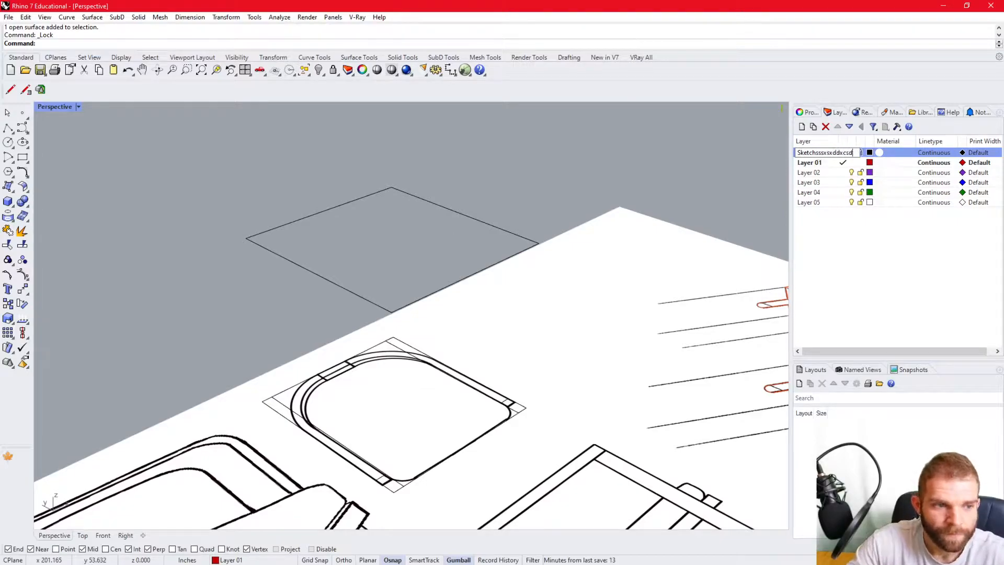
{"action": "key", "text": "alt+c"}
{"action": "type", "text": "wsazxqaszxsxq"}
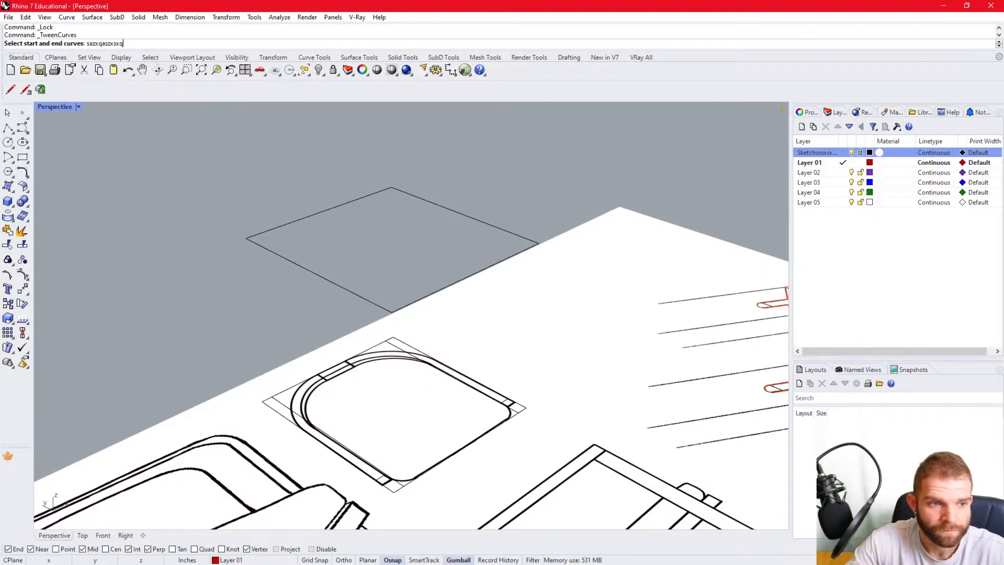
{"action": "key", "text": "BackSpace"}
{"action": "key", "text": "BackSpace"}
{"action": "key", "text": "BackSpace"}
{"action": "key", "text": "BackSpace"}
{"action": "key", "text": "BackSpace"}
{"action": "key", "text": "BackSpace"}
{"action": "key", "text": "BackSpace"}
{"action": "key", "text": "BackSpace"}
{"action": "key", "text": "BackSpace"}
{"action": "key", "text": "BackSpace"}
{"action": "key", "text": "BackSpace"}
{"action": "key", "text": "BackSpace"}
{"action": "key", "text": "BackSpace"}
{"action": "key", "text": "BackSpace"}
{"action": "key", "text": "BackSpace"}
{"action": "key", "text": "BackSpace"}
{"action": "key", "text": "BackSpace"}
{"action": "key", "text": "BackSpace"}
{"action": "key", "text": "BackSpace"}
{"action": "key", "text": "BackSpace"}
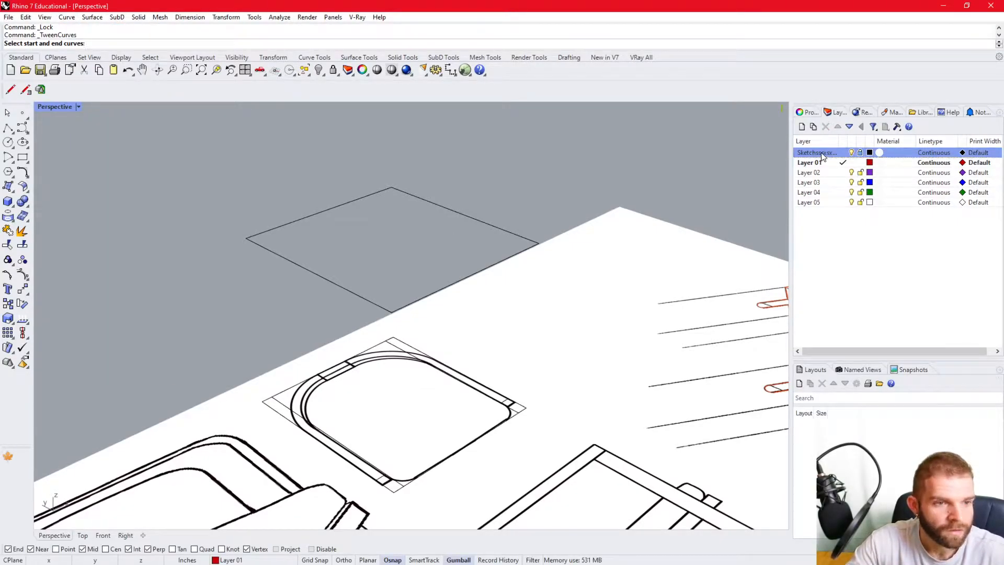
{"action": "key", "text": "Escape"}
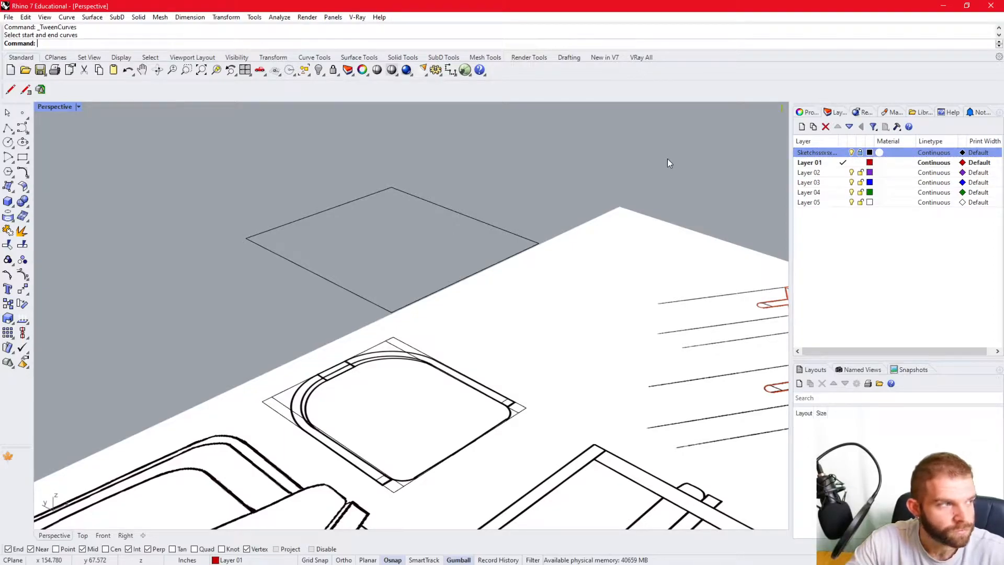
Rename the locked first layer as Sketch.
{"action": "left_click", "coordinate": [821, 155]}
{"action": "left_click", "coordinate": [821, 156]}
{"action": "type", "text": "Sketch"}
{"action": "key", "text": "Return"}
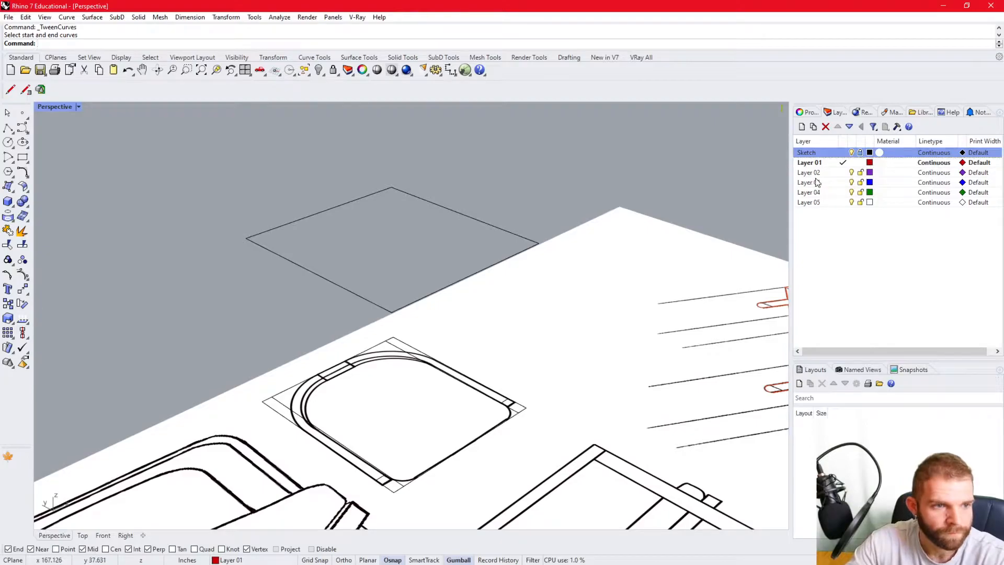
Rename Layer 01 as Primitive.
{"action": "left_click", "coordinate": [812, 164]}
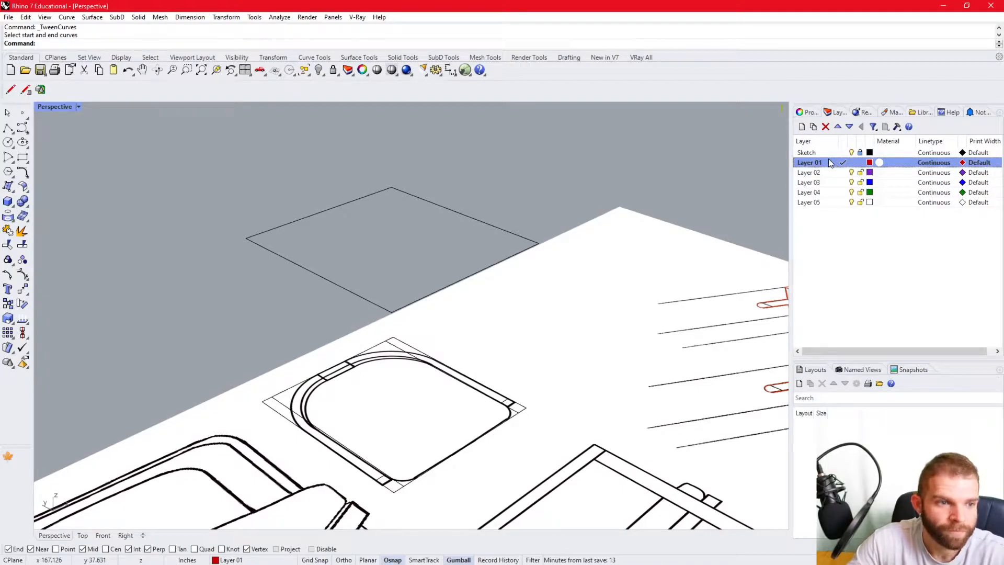
{"action": "left_click", "coordinate": [817, 164]}
{"action": "type", "text": "Primitive"}
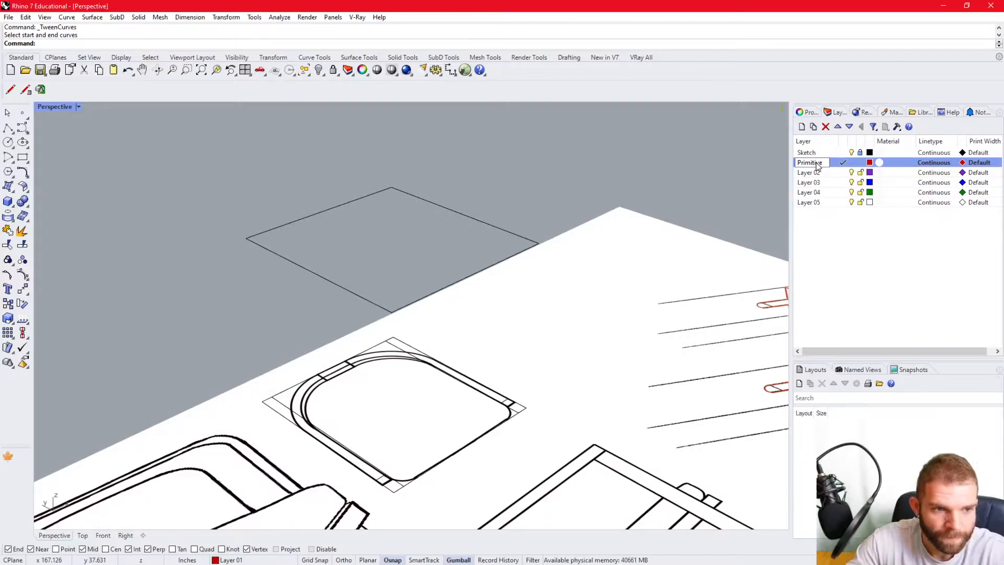
{"action": "key", "text": "Return"}
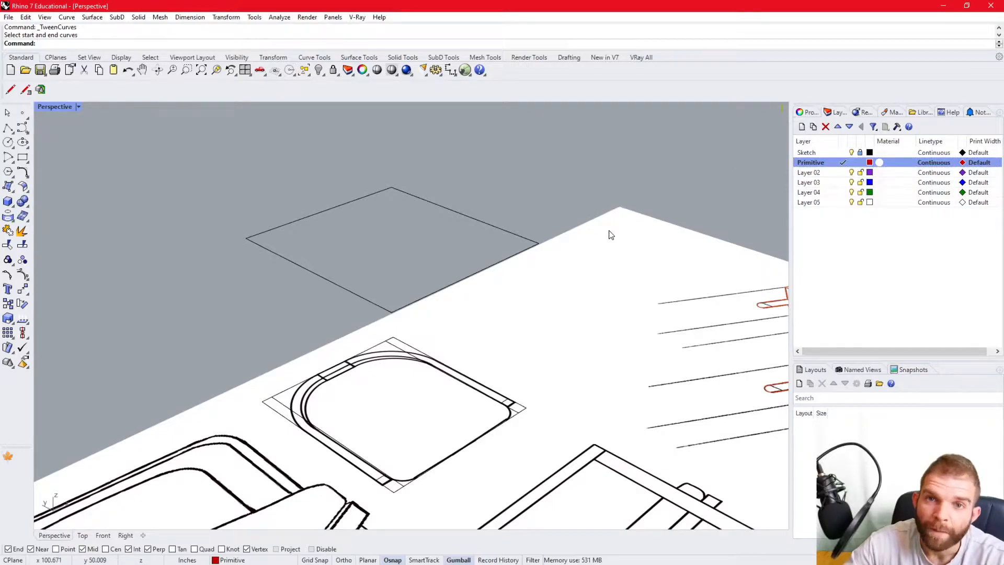
Model the front-left leg as a box on its plan outline, extending up to the height of the raised rectangle.
{"action": "left_click", "coordinate": [10, 202]}
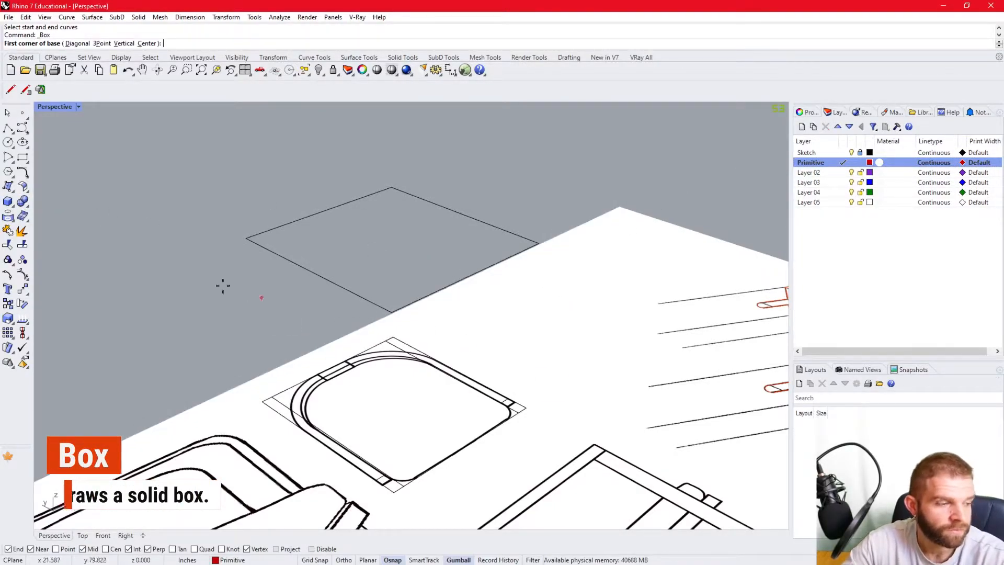
{"action": "scroll", "coordinate": [585, 354], "scroll_direction": "down", "scroll_amount": 2}
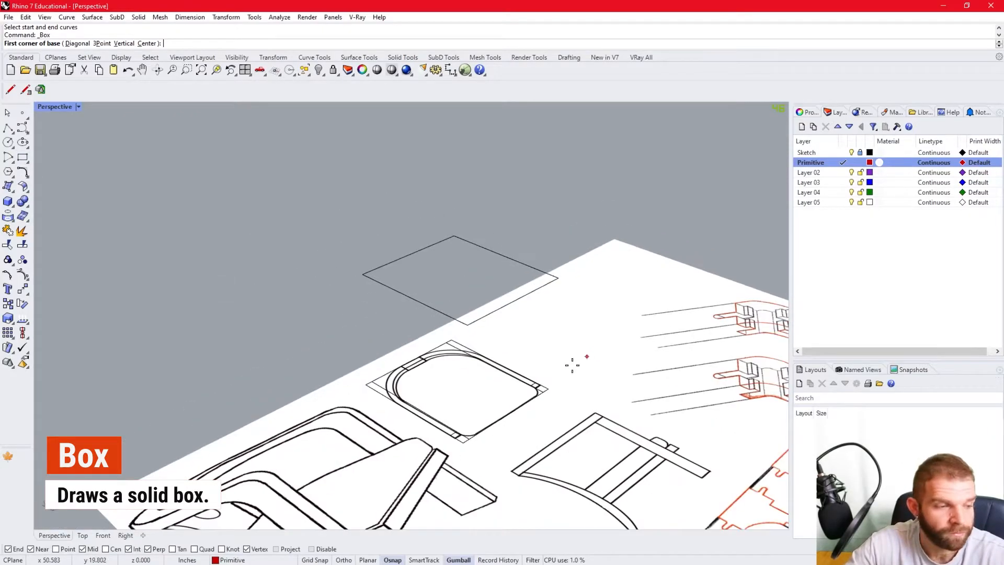
{"action": "scroll", "coordinate": [468, 446], "scroll_direction": "up", "scroll_amount": 4}
{"action": "scroll", "coordinate": [471, 444], "scroll_direction": "up", "scroll_amount": 2}
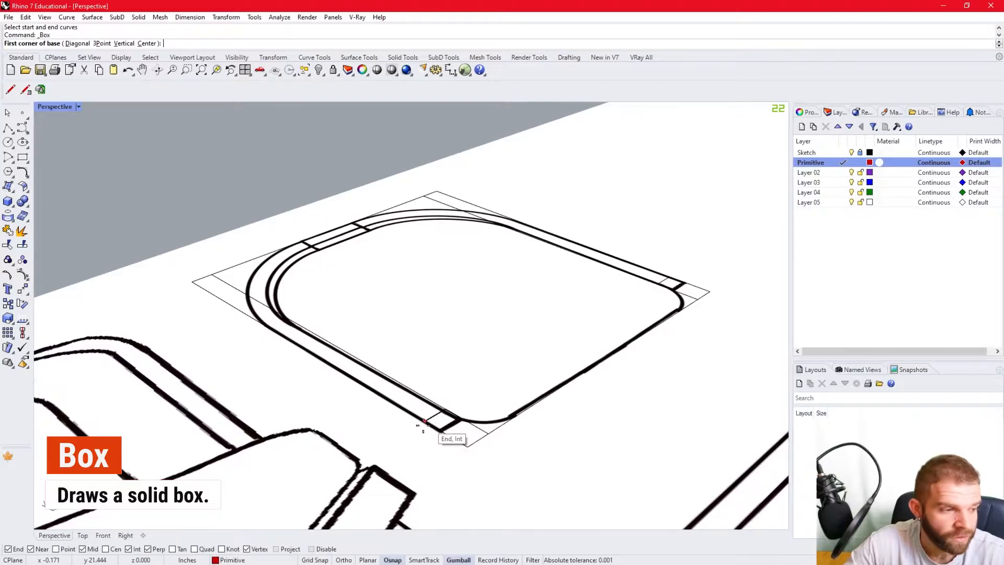
{"action": "left_click", "coordinate": [418, 423]}
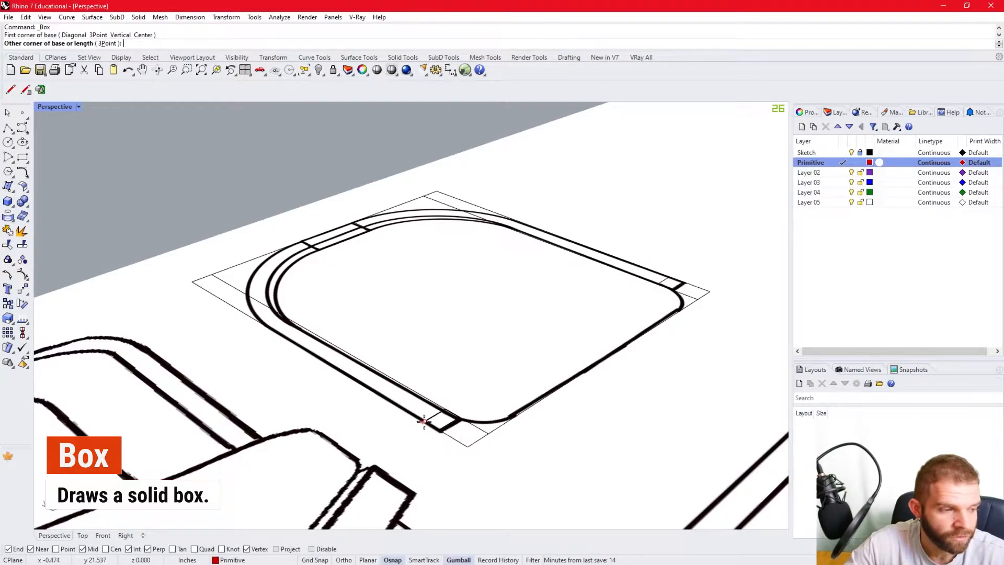
{"action": "left_click", "coordinate": [465, 418]}
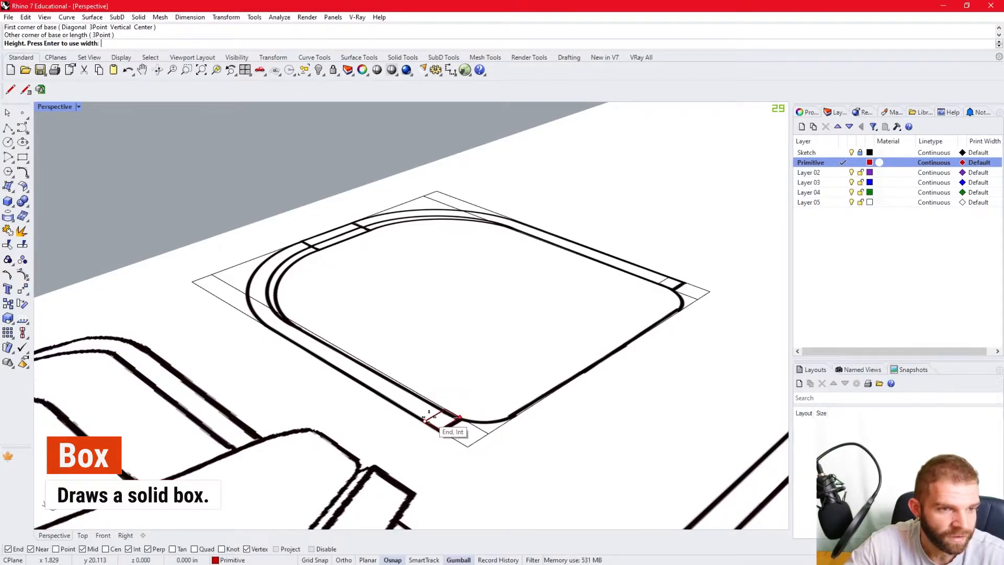
{"action": "scroll", "coordinate": [465, 419], "scroll_direction": "down", "scroll_amount": 4}
{"action": "right_click_drag", "start_coordinate": [496, 315], "coordinate": [467, 318], "text": "shift"}
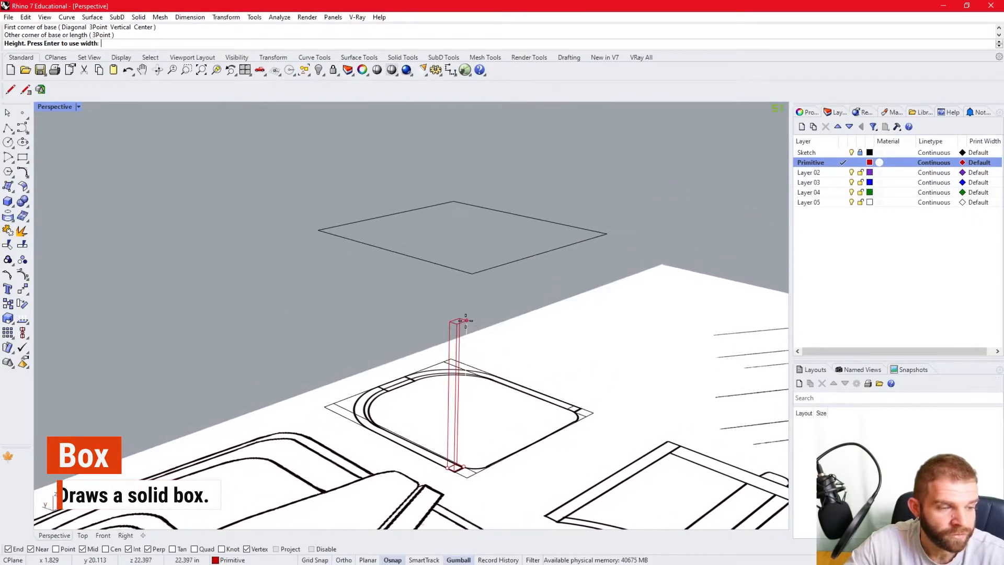
{"action": "left_click", "coordinate": [439, 271]}
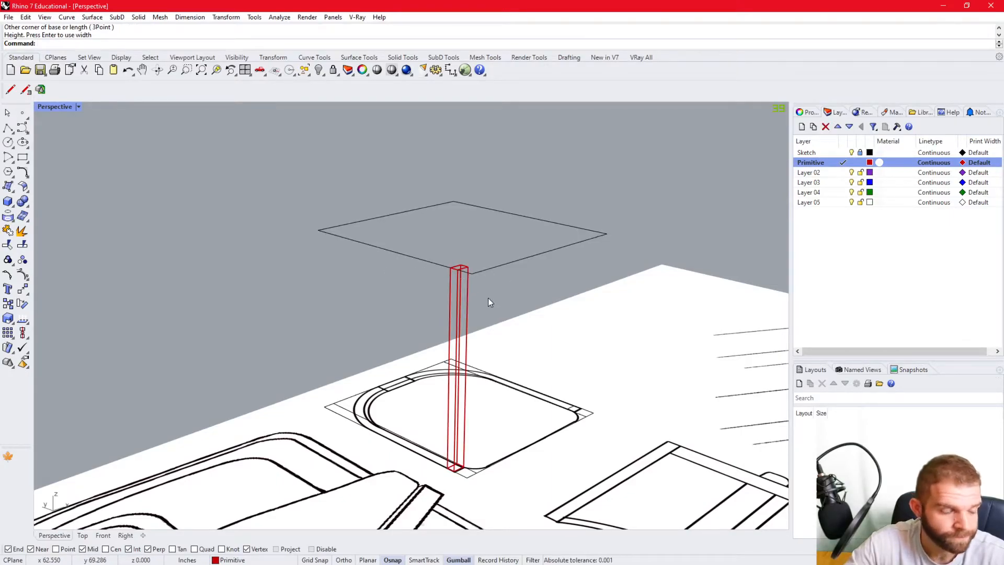
Mirror a copy of the box leg across the seat's front-to-back centre line to form the opposite front leg.
{"action": "mouse_move", "coordinate": [464, 419]}
{"action": "right_mouse_down"}
{"action": "mouse_move", "coordinate": [542, 397]}
{"action": "mouse_move", "coordinate": [587, 406]}
{"action": "mouse_move", "coordinate": [503, 403]}
{"action": "mouse_move", "coordinate": [409, 340]}
{"action": "right_mouse_up"}
{"action": "left_click", "coordinate": [409, 340]}
{"action": "type", "text": "mirror"}
{"action": "key", "text": "Return"}
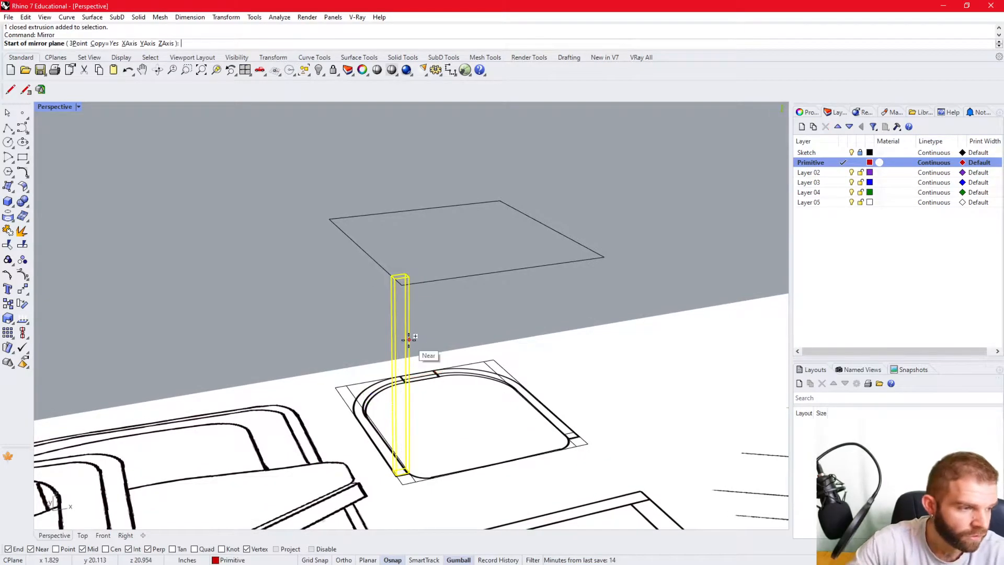
{"action": "left_click", "coordinate": [500, 463]}
{"action": "left_click", "coordinate": [488, 326]}
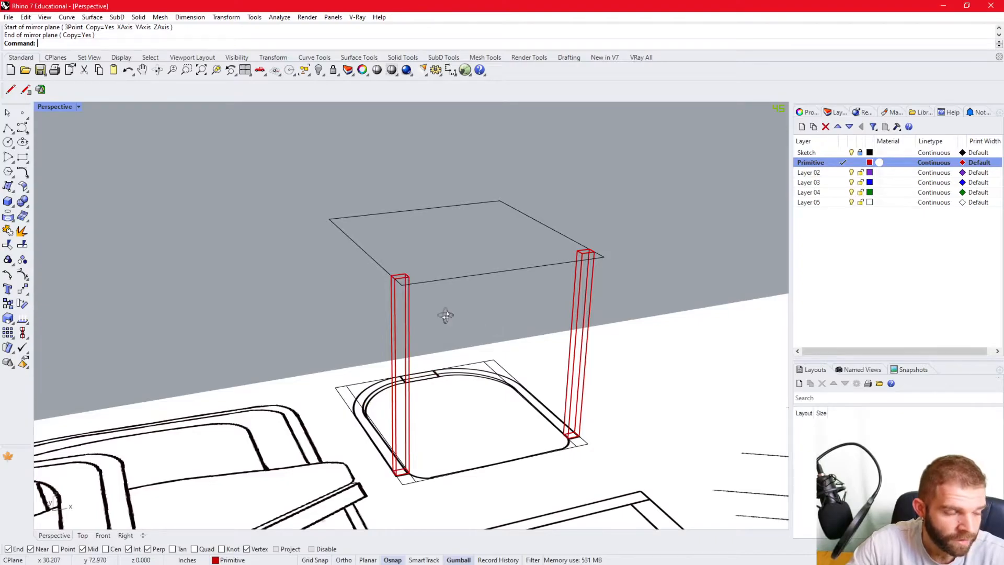
Set the Perspective viewport's display mode to Shaded and inspect both legs.
{"action": "right_click_drag", "start_coordinate": [443, 315], "coordinate": [491, 306]}
{"action": "scroll", "coordinate": [478, 343], "scroll_direction": "up", "scroll_amount": 3}
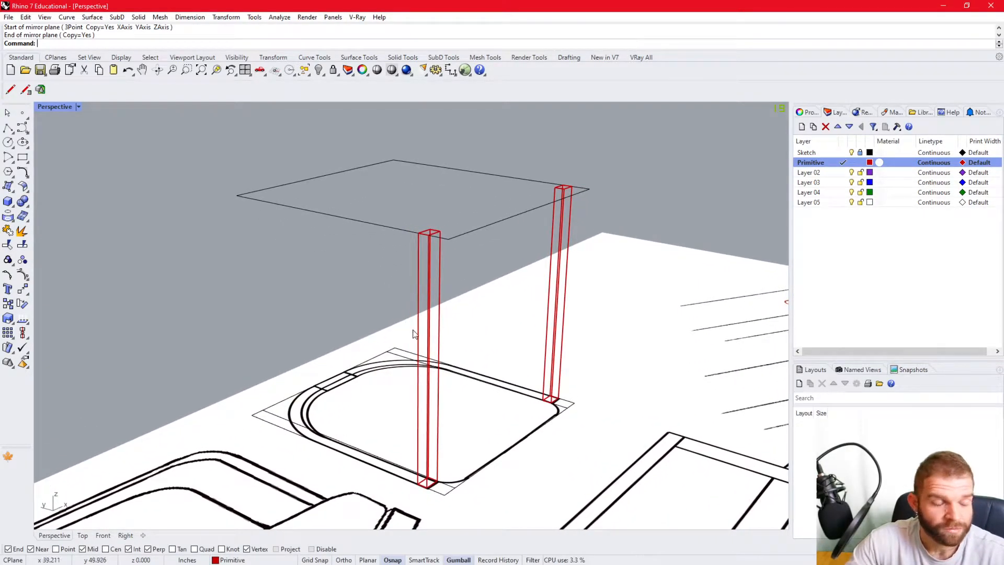
{"action": "left_click", "coordinate": [78, 107]}
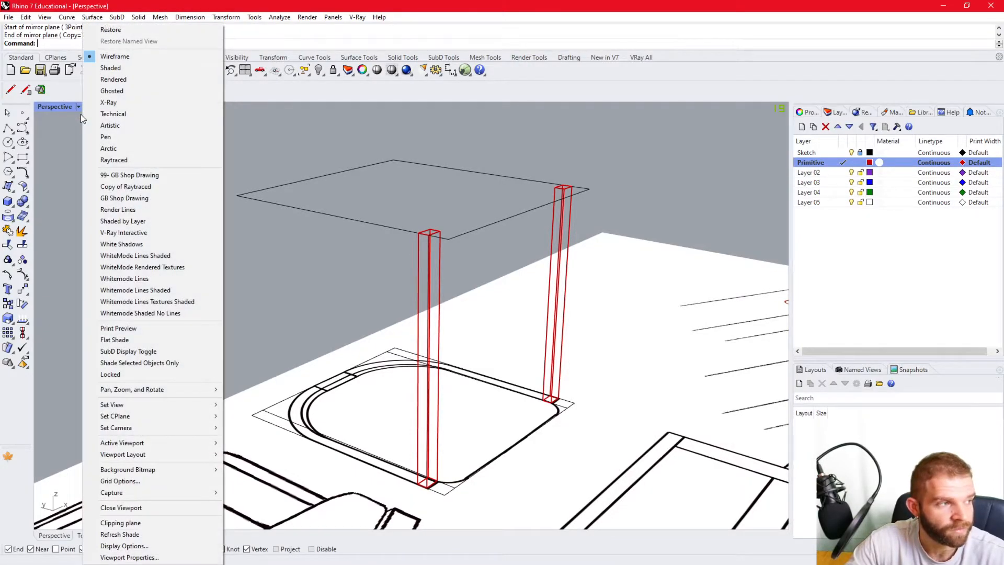
{"action": "left_click", "coordinate": [145, 68]}
{"action": "mouse_move", "coordinate": [552, 287]}
{"action": "right_mouse_down"}
{"action": "mouse_move", "coordinate": [506, 307]}
{"action": "mouse_move", "coordinate": [506, 330]}
{"action": "right_mouse_up"}
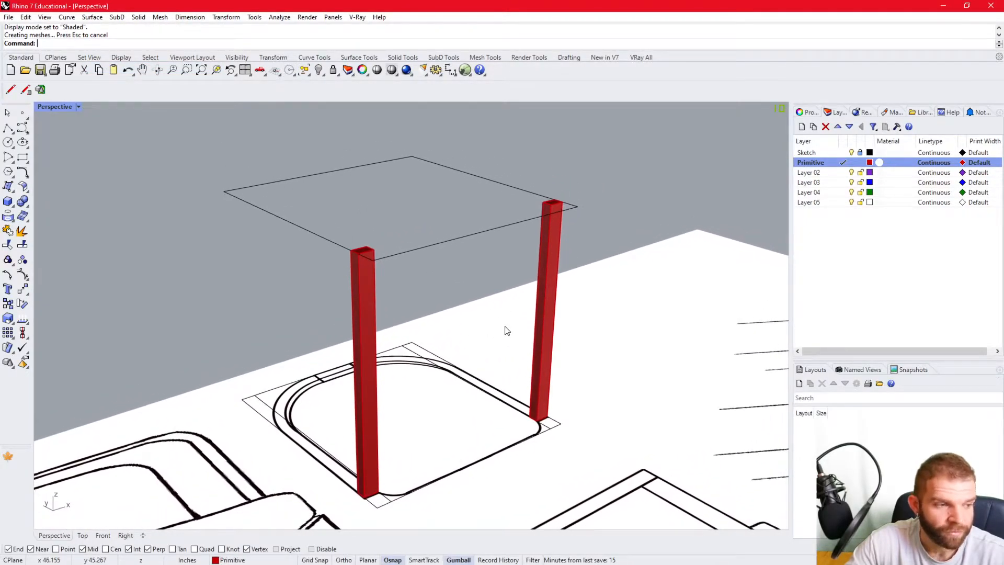
{"action": "scroll", "coordinate": [504, 332], "scroll_direction": "up", "scroll_amount": 5}
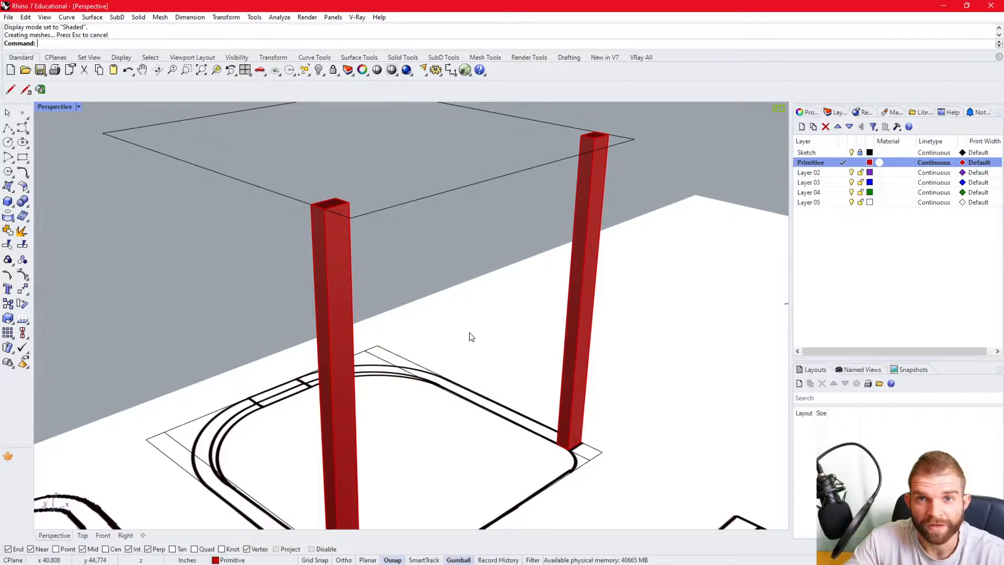
{"action": "scroll", "coordinate": [469, 336], "scroll_direction": "down", "scroll_amount": 3}
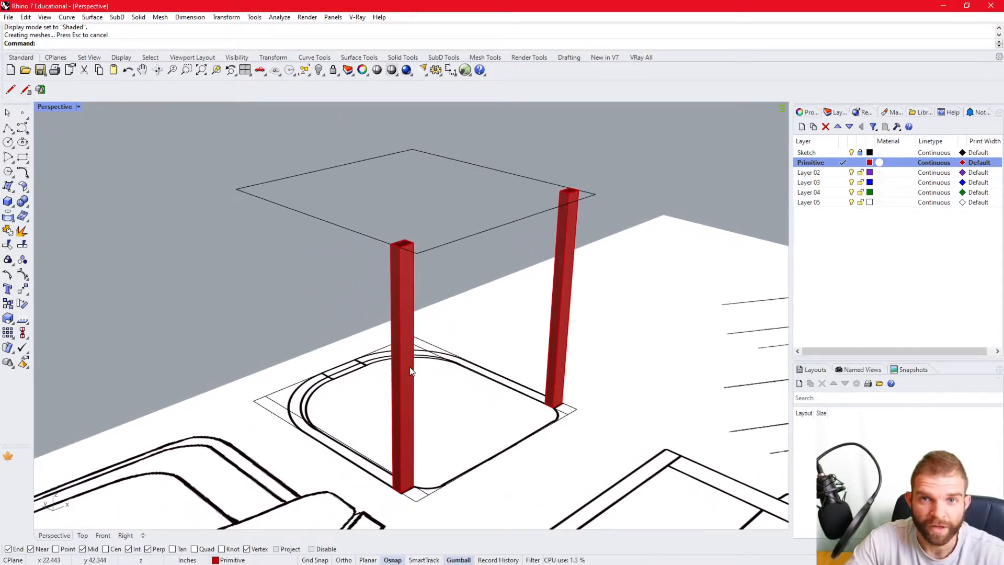
{"action": "right_click_drag", "start_coordinate": [410, 367], "coordinate": [420, 372]}
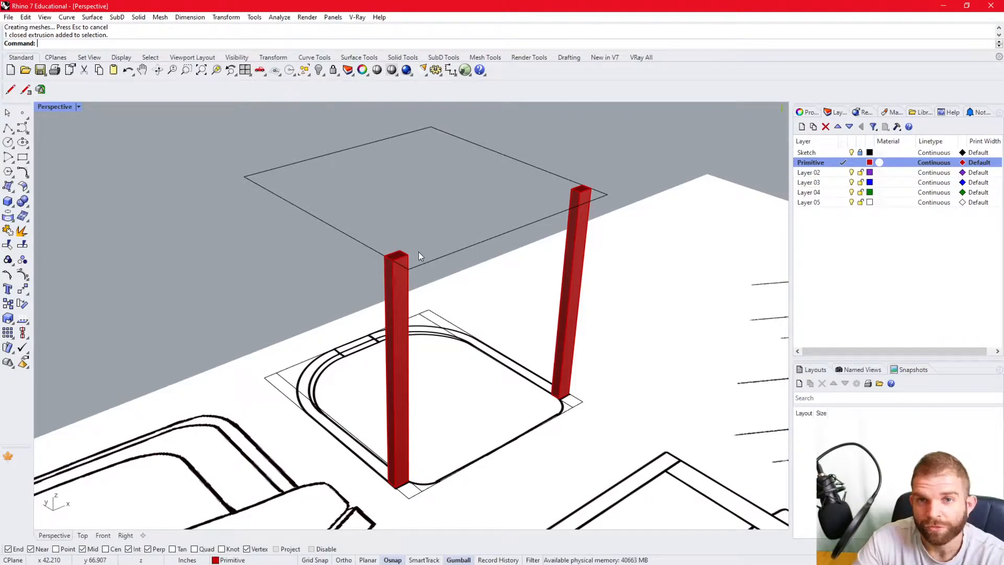
Duplicate the front-left leg in place.
{"action": "left_click", "coordinate": [401, 341]}
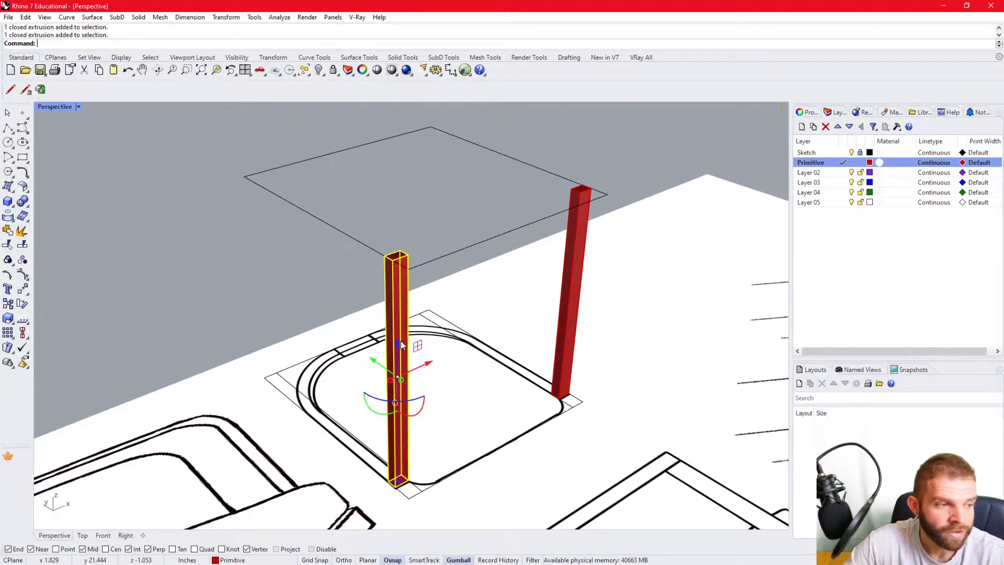
{"action": "key", "text": "ctrl+c"}
{"action": "key", "text": "ctrl+v"}
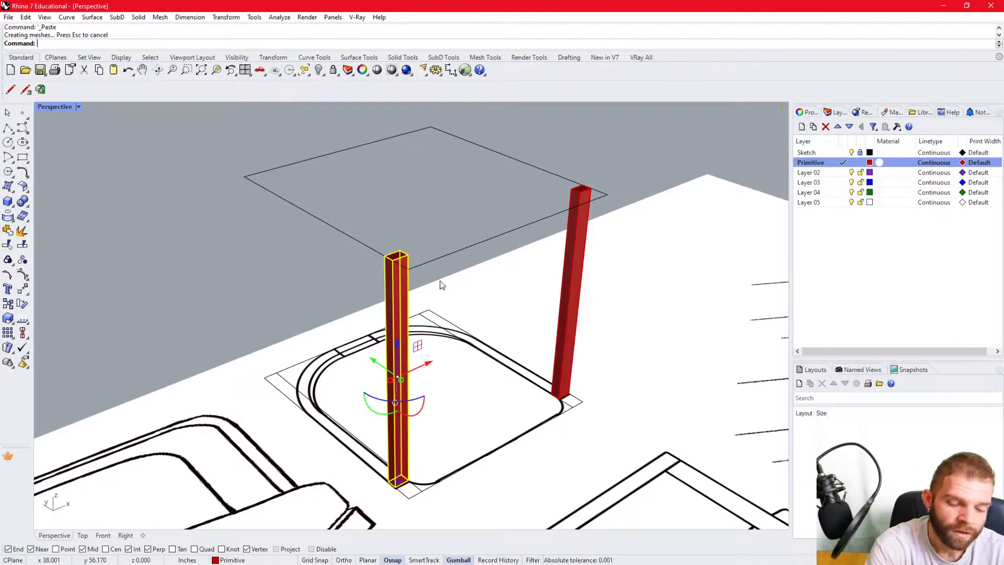
Try to rotate the duplicated leg about its top corner in the Perspective view.
{"action": "type", "text": "Rotate"}
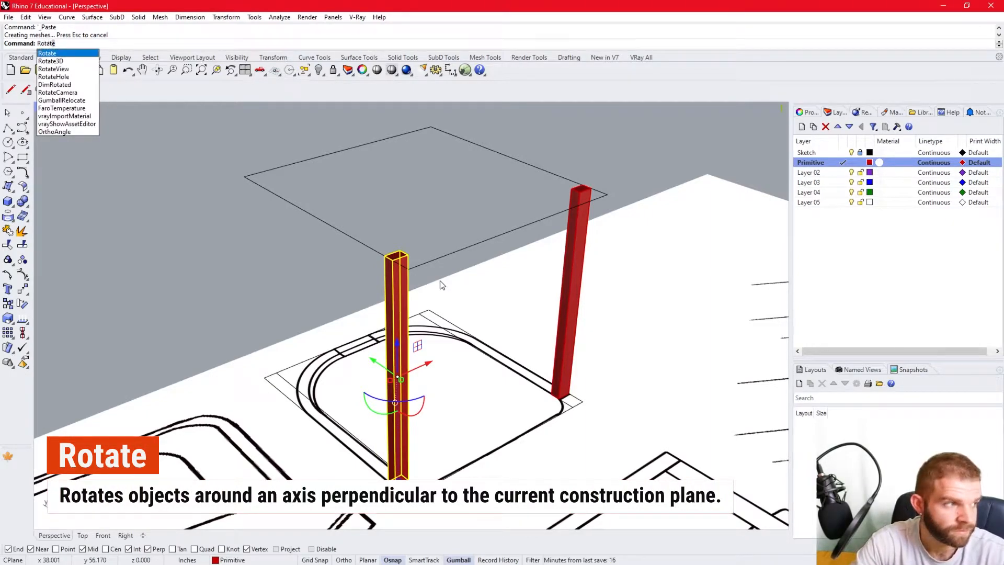
{"action": "key", "text": "Return"}
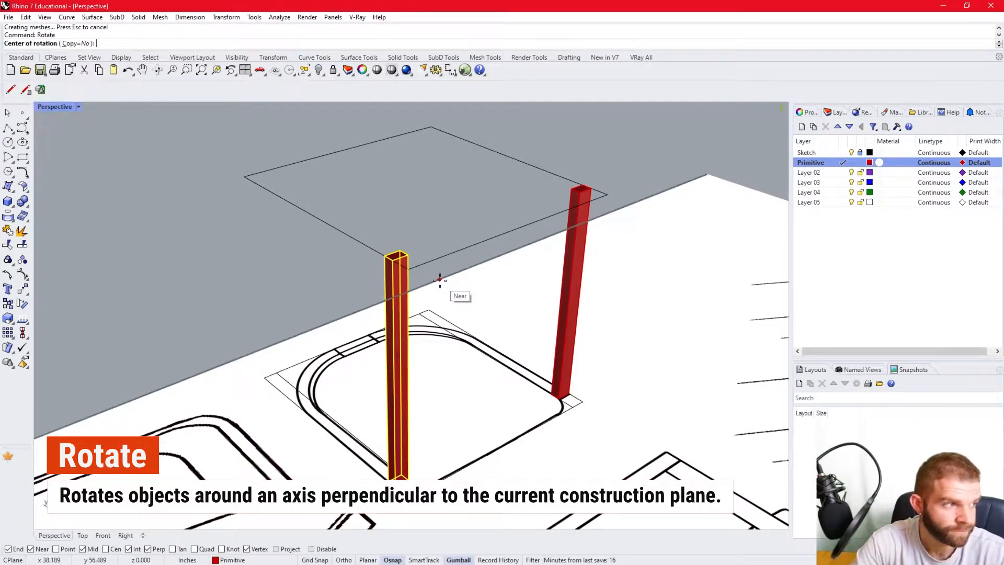
{"action": "left_click", "coordinate": [382, 257]}
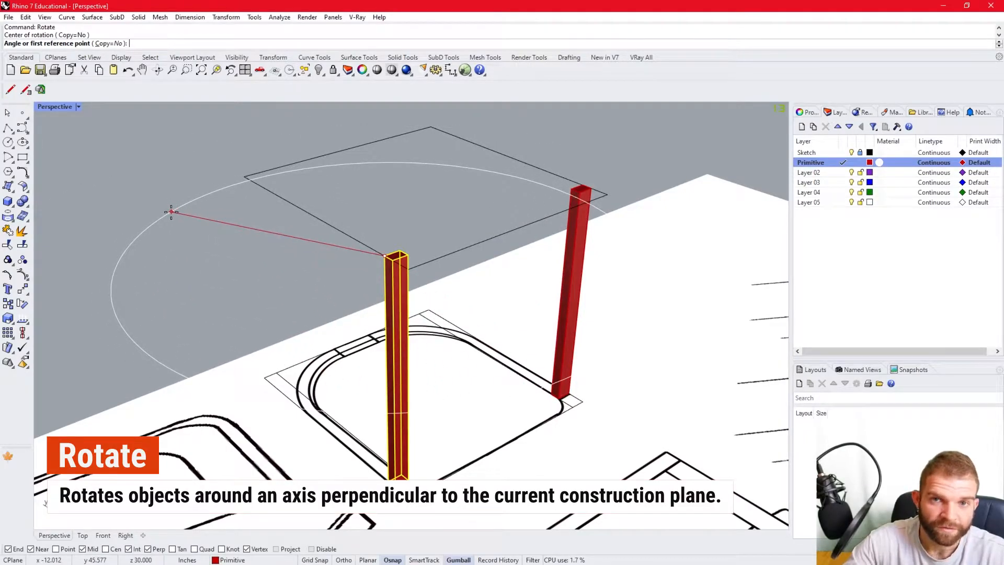
{"action": "left_click", "coordinate": [212, 272]}
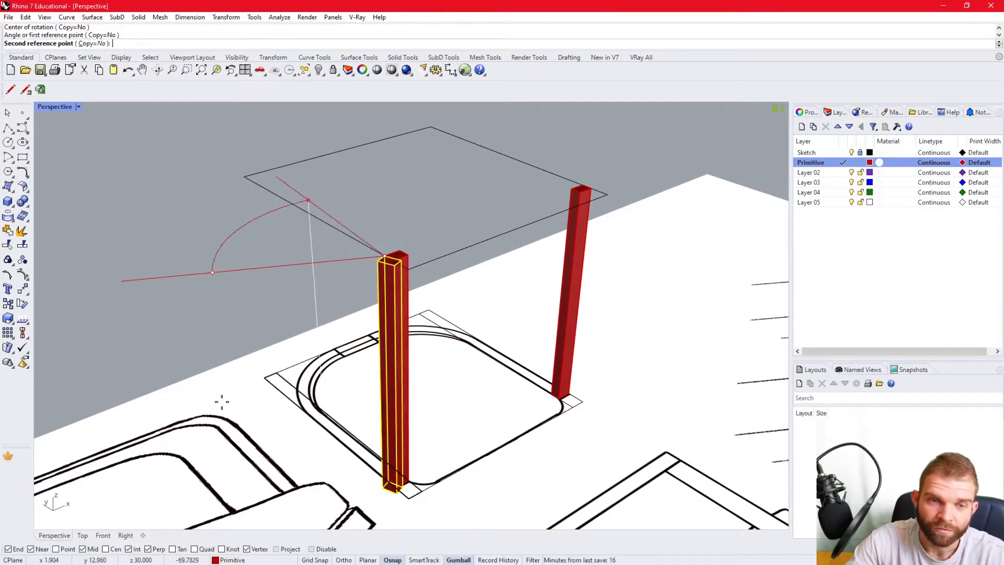
{"action": "left_click", "coordinate": [338, 280]}
In the Right view, rotate the duplicated leg 90 degrees about its rear top corner into a horizontal arm running backward.
{"action": "key", "text": "ctrl+m"}
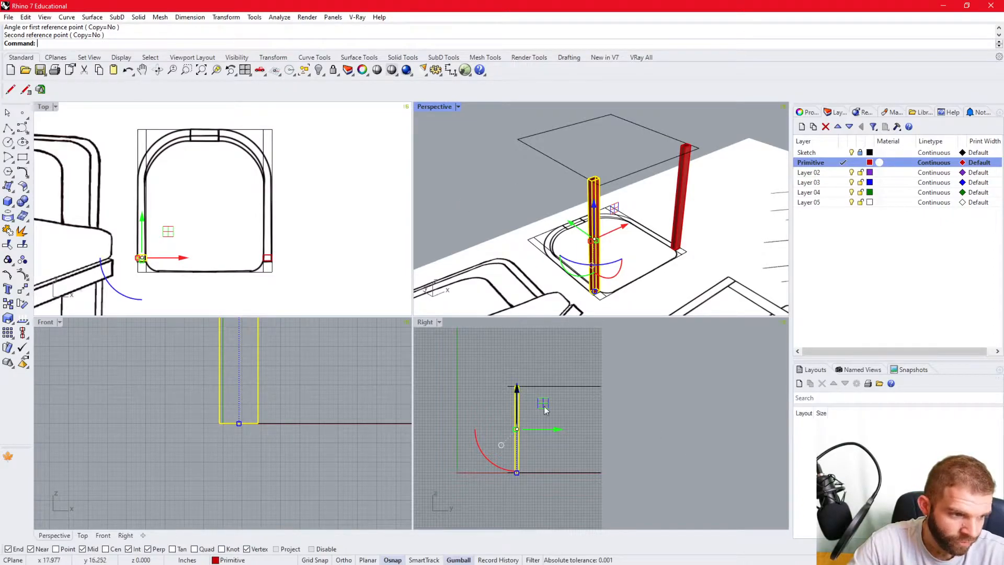
{"action": "scroll", "coordinate": [561, 440], "scroll_direction": "down", "scroll_amount": 3}
{"action": "scroll", "coordinate": [556, 458], "scroll_direction": "up", "scroll_amount": 5}
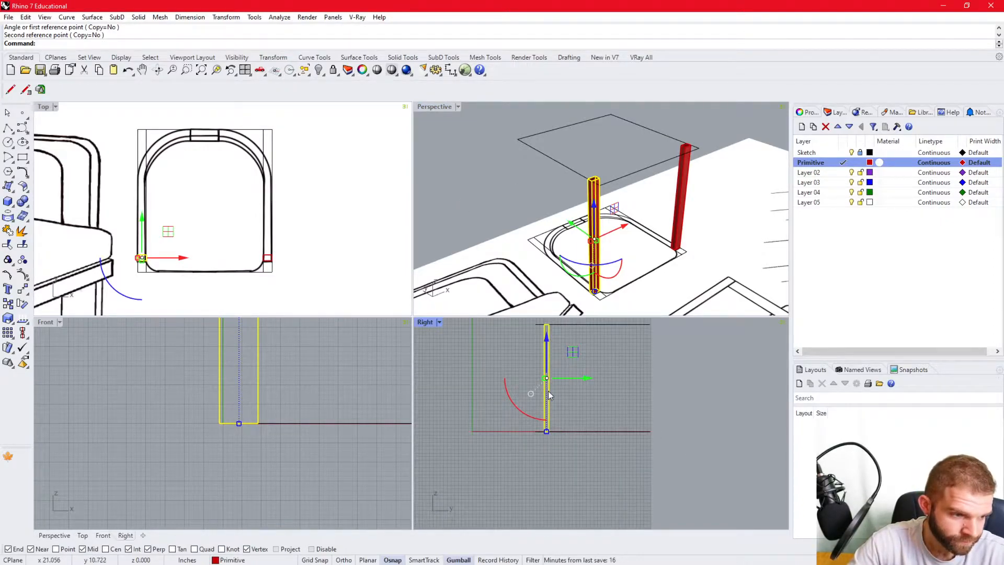
{"action": "type", "text": "Roate"}
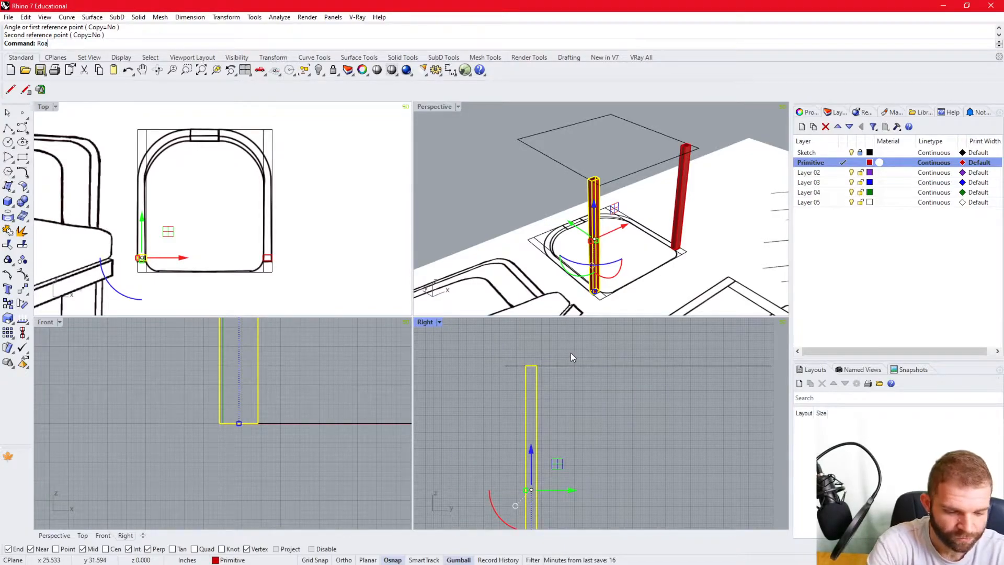
{"action": "key", "text": "Return"}
{"action": "type", "text": "Rotate"}
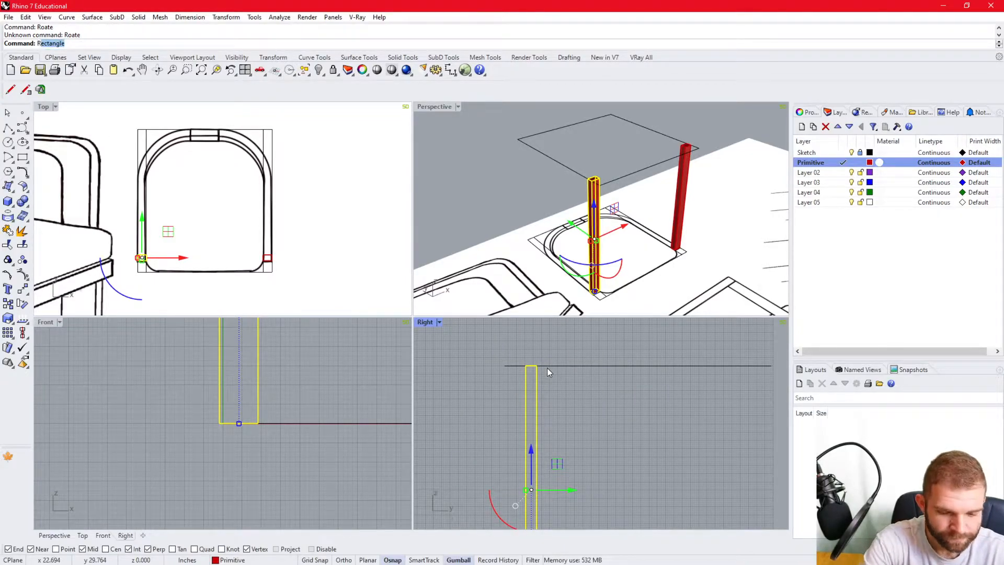
{"action": "key", "text": "Return"}
{"action": "left_click", "coordinate": [534, 366]}
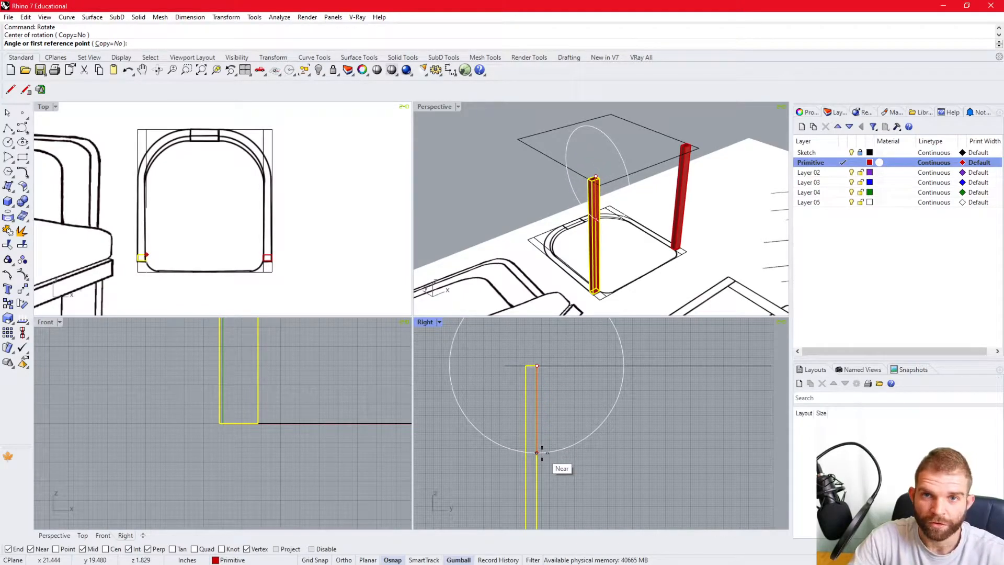
{"action": "left_click", "coordinate": [542, 452]}
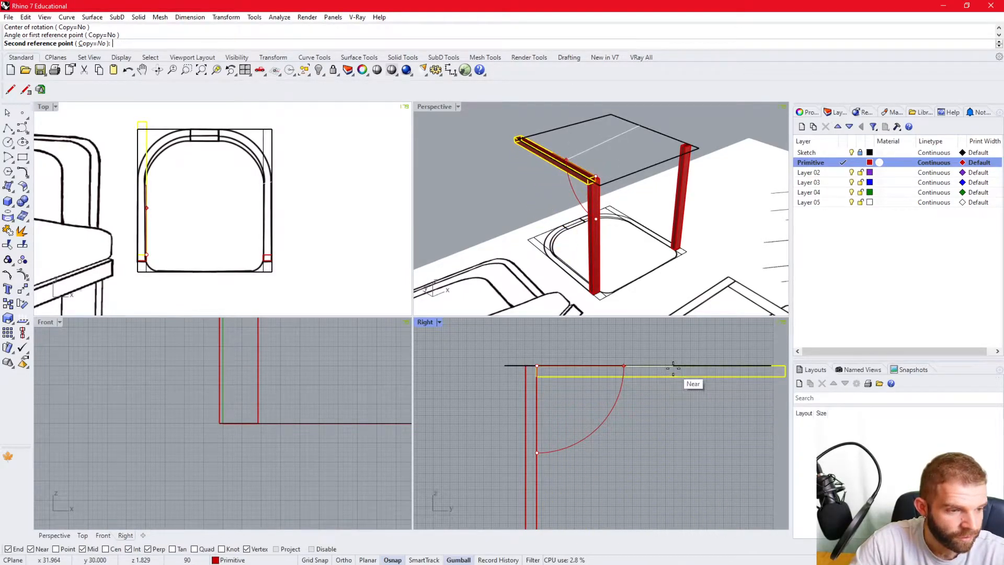
{"action": "left_click", "coordinate": [748, 367]}
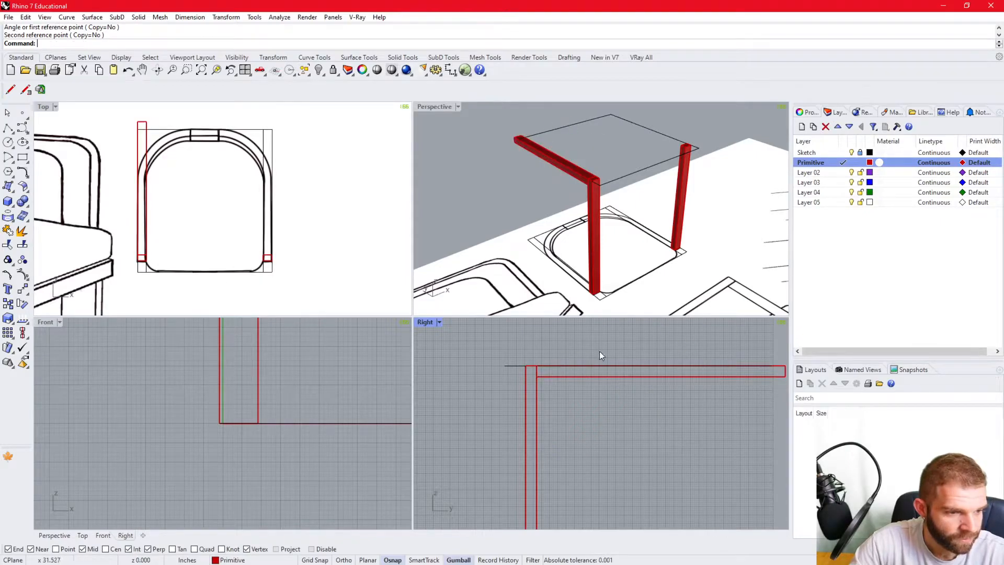
Shorten the horizontal arm by moving its rear end face forward to where the backrest curve begins in the plan sketch.
{"action": "right_click_drag", "start_coordinate": [579, 187], "coordinate": [600, 206], "text": "shift"}
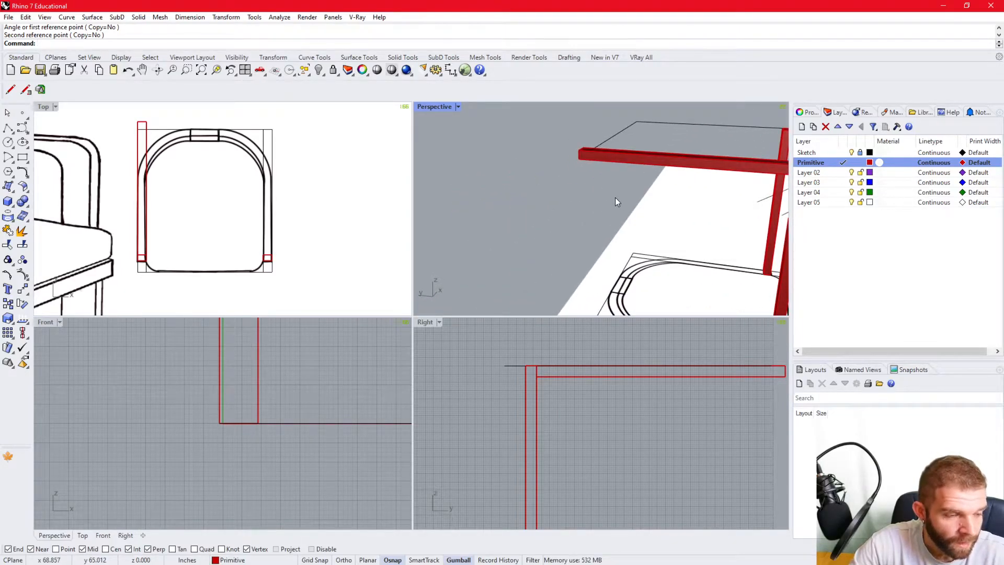
{"action": "right_click_drag", "start_coordinate": [615, 197], "coordinate": [626, 150]}
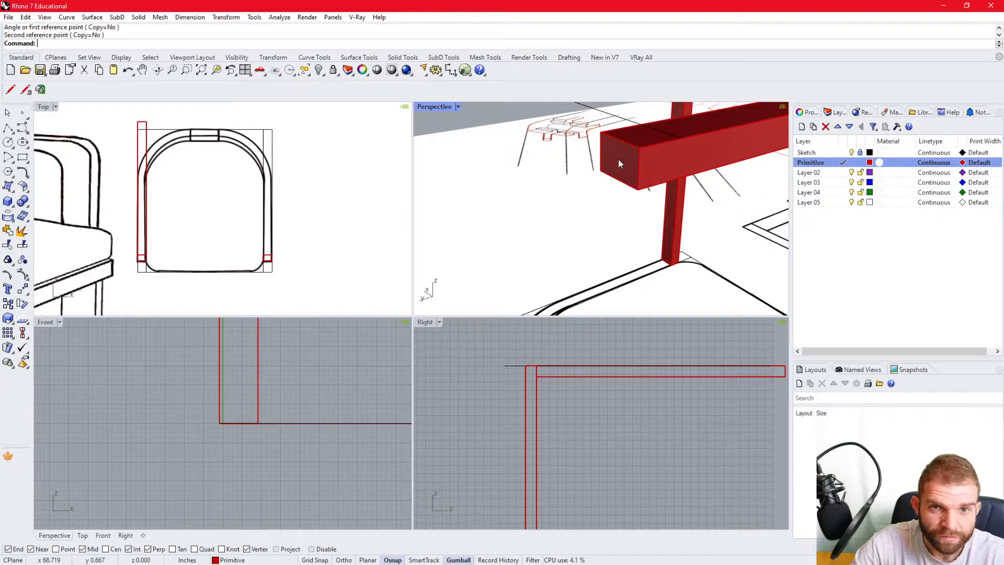
{"action": "left_click", "coordinate": [618, 159], "text": "ctrl+shift"}
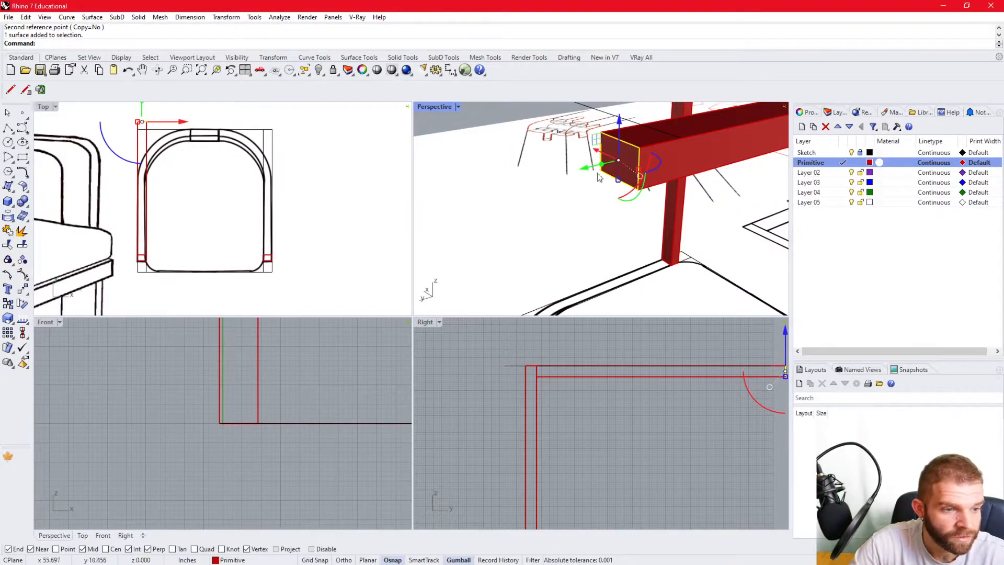
{"action": "right_click_drag", "start_coordinate": [425, 287], "coordinate": [590, 153]}
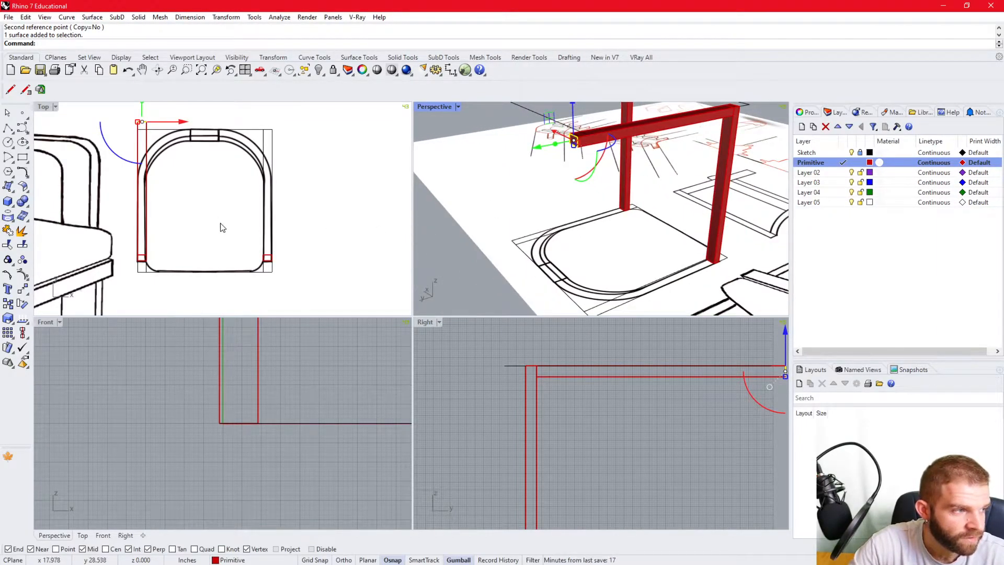
{"action": "scroll", "coordinate": [197, 190], "scroll_direction": "down", "scroll_amount": 4}
{"action": "scroll", "coordinate": [183, 139], "scroll_direction": "up", "scroll_amount": 8}
{"action": "left_click_drag", "start_coordinate": [186, 128], "coordinate": [203, 216]}
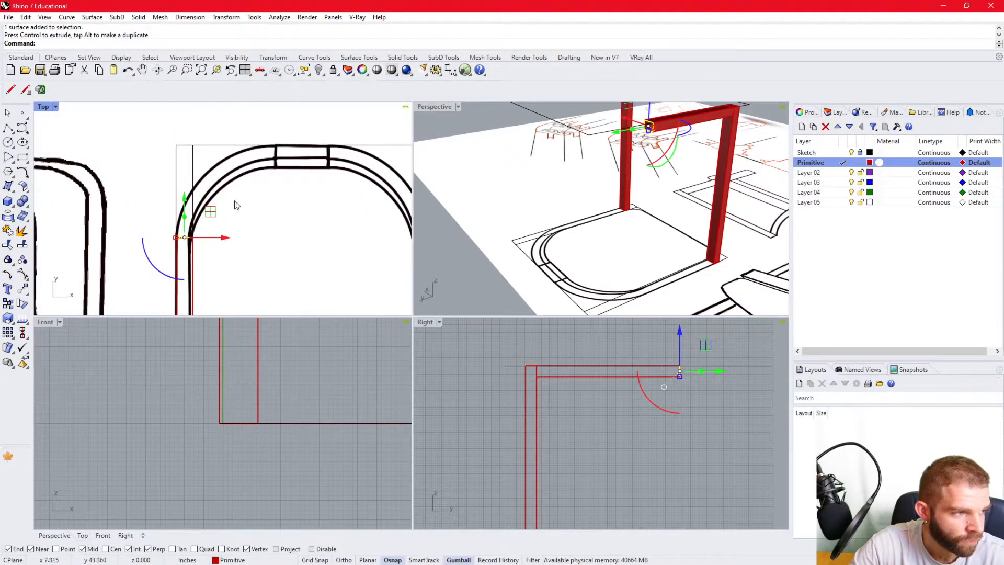
Maximise the Perspective view and deselect the arm's end face.
{"action": "double_click", "coordinate": [425, 109]}
{"action": "left_click", "coordinate": [218, 140]}
{"action": "scroll", "coordinate": [352, 239], "scroll_direction": "down", "scroll_amount": 5}
{"action": "right_click_drag", "start_coordinate": [696, 272], "coordinate": [517, 266]}
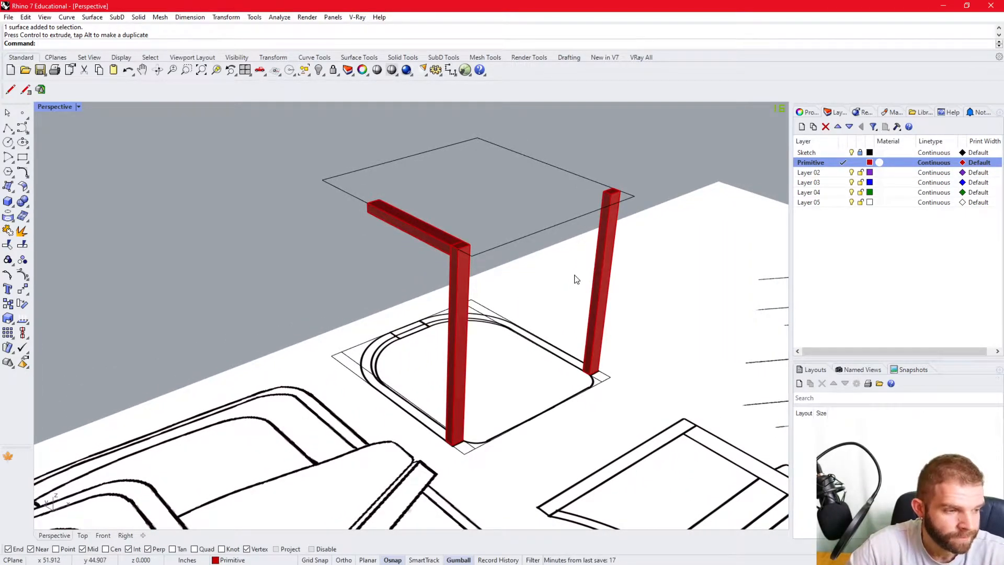
{"action": "right_click_drag", "start_coordinate": [576, 280], "coordinate": [558, 279]}
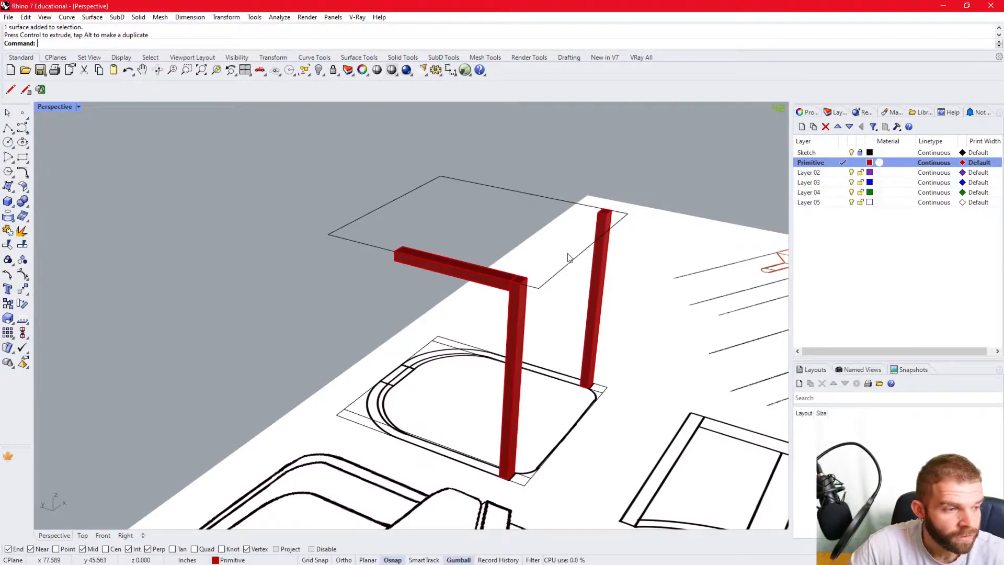
Copy the horizontal arm and move the duplicate straight down the leg to form a lower rail.
{"action": "left_click", "coordinate": [461, 278]}
{"action": "key", "text": "ctrl+c"}
{"action": "key", "text": "ctrl+v"}
{"action": "type", "text": "m"}
{"action": "key", "text": "Return"}
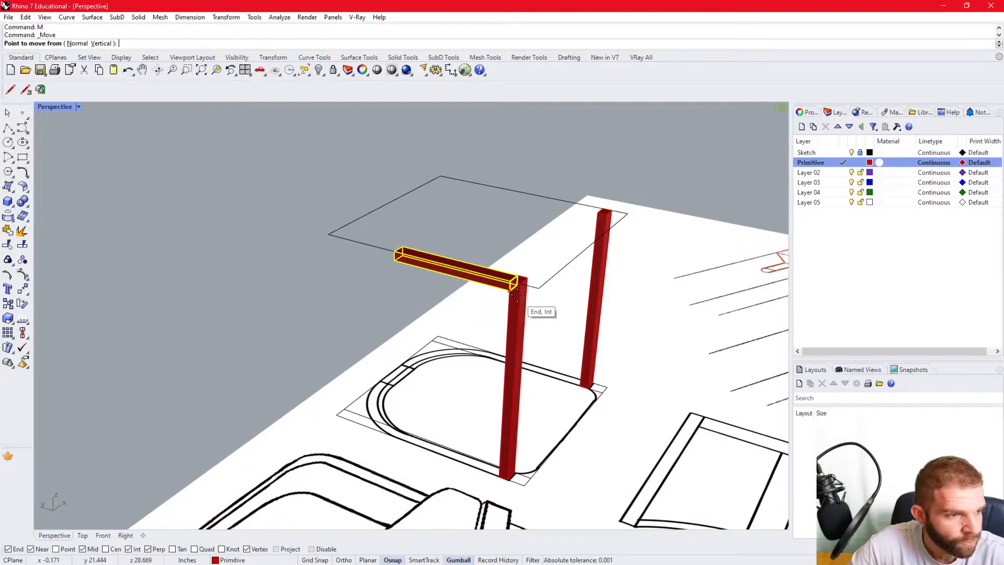
{"action": "left_click", "coordinate": [511, 279]}
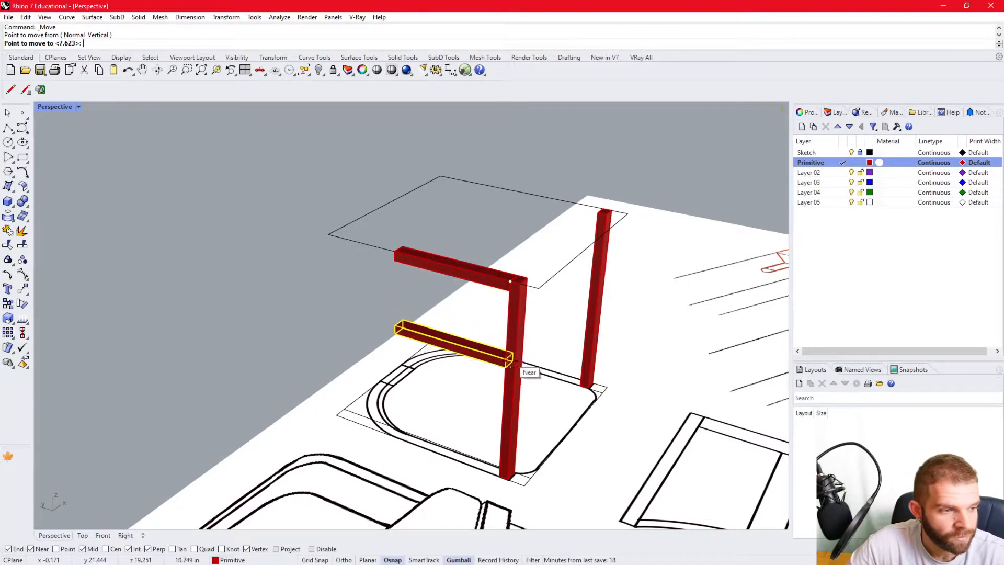
{"action": "left_click", "coordinate": [506, 383]}
{"action": "key", "text": "Escape"}
Move the lower rail's inner side face across to the outer side of the opposite leg, widening it into a seat slab.
{"action": "scroll", "coordinate": [523, 361], "scroll_direction": "up", "scroll_amount": 4}
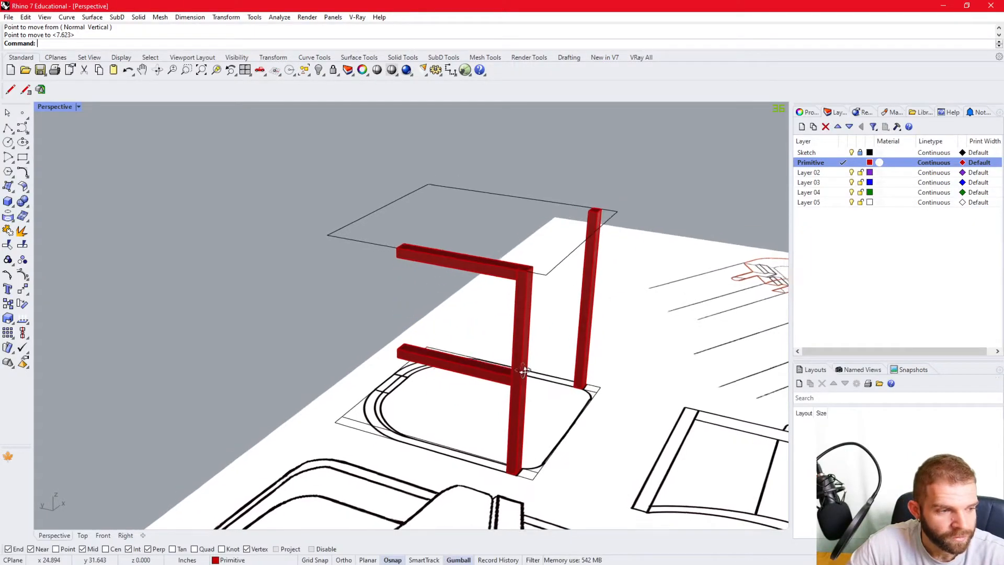
{"action": "right_click_drag", "start_coordinate": [526, 360], "coordinate": [268, 323]}
{"action": "left_click", "coordinate": [309, 315]}
{"action": "right_click_drag", "start_coordinate": [290, 322], "coordinate": [523, 284]}
{"action": "type", "text": "M"}
{"action": "key", "text": "Return"}
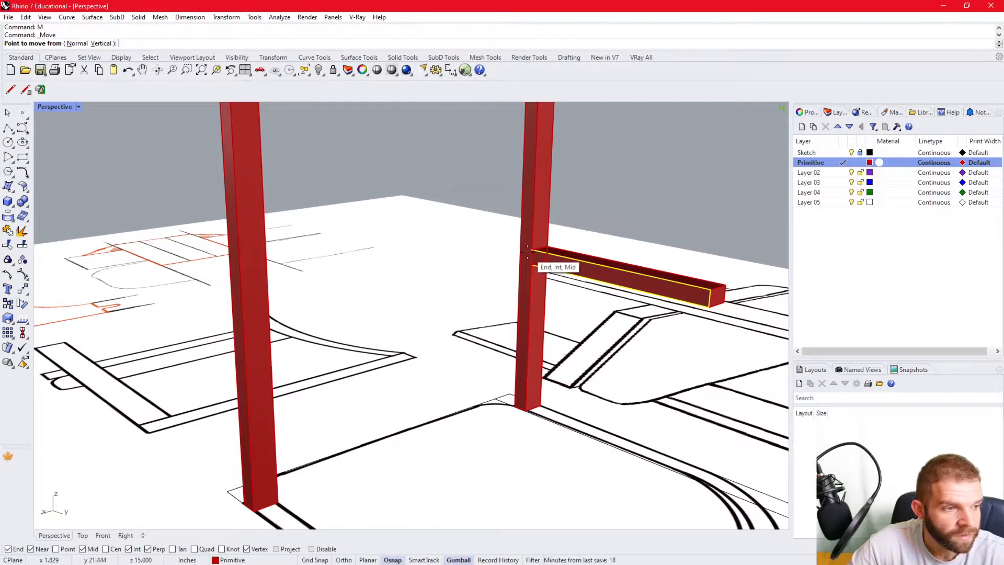
{"action": "left_click", "coordinate": [529, 250]}
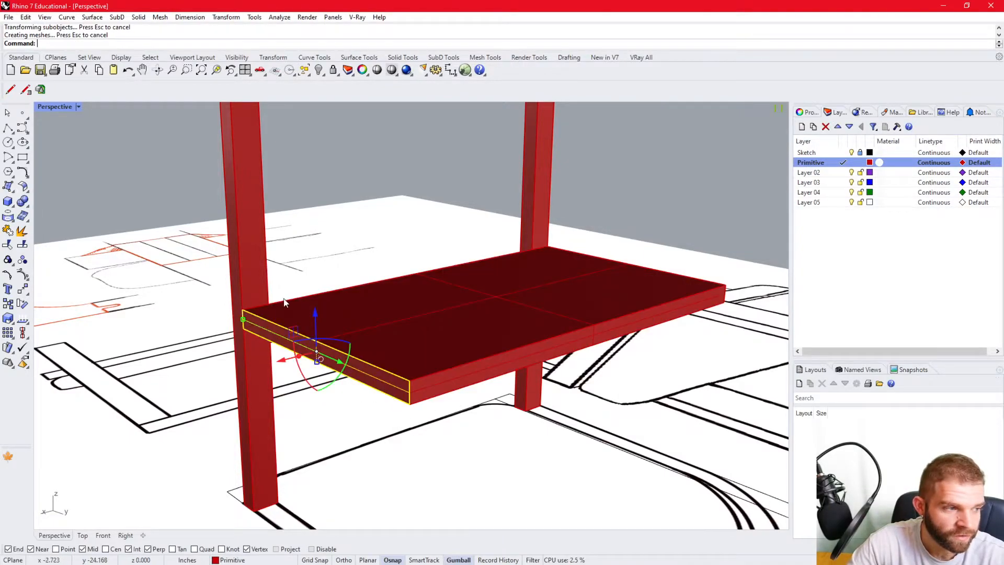
Unlock the Sketch layer and show the hidden side-view sketch.
{"action": "right_click_drag", "start_coordinate": [455, 246], "coordinate": [459, 324]}
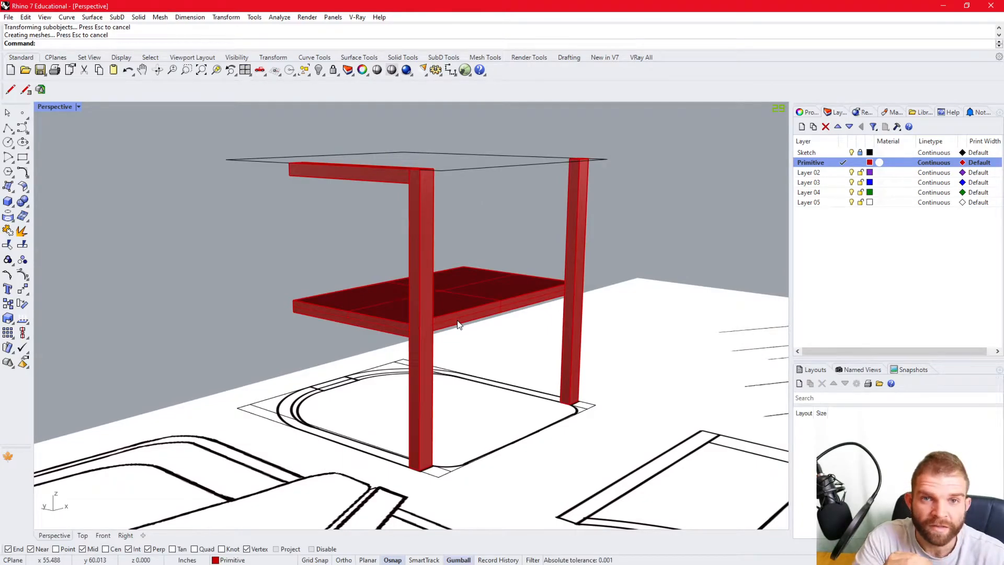
{"action": "right_click", "coordinate": [318, 71]}
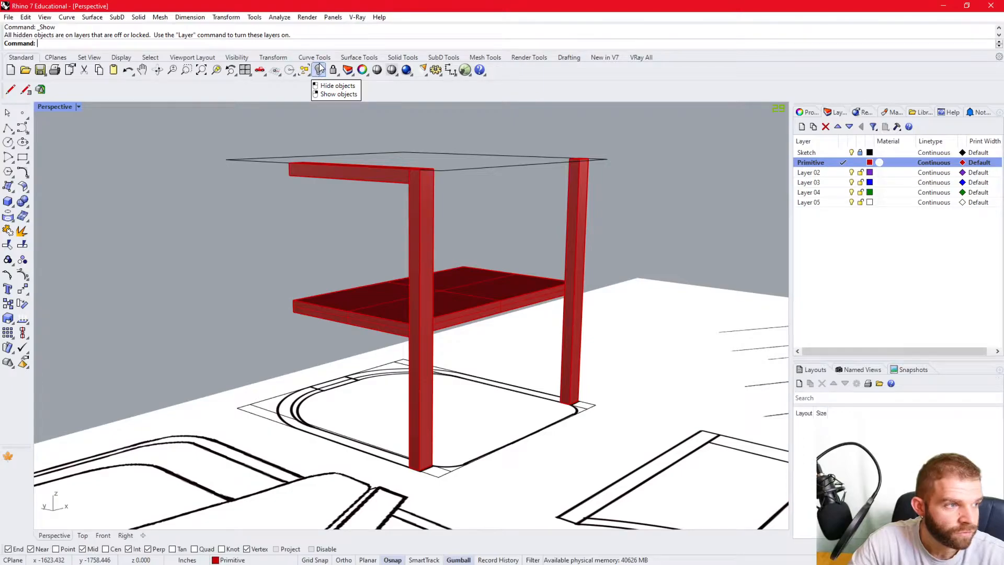
{"action": "left_click", "coordinate": [860, 152]}
{"action": "right_click", "coordinate": [319, 71]}
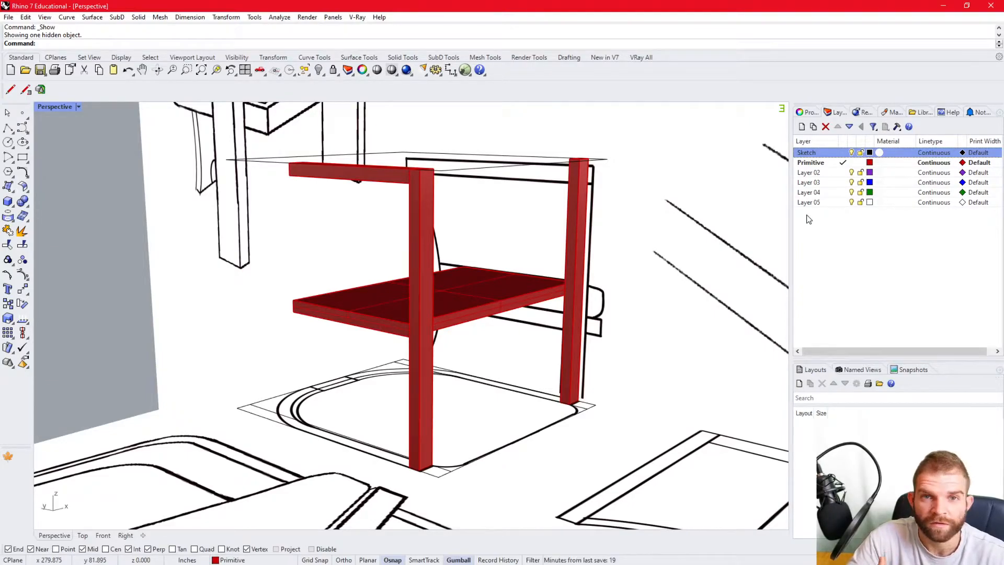
Lower the seat slab to the height of the seat rail in the side-view sketch.
{"action": "right_click_drag", "start_coordinate": [607, 243], "coordinate": [453, 284]}
{"action": "scroll", "coordinate": [453, 284], "scroll_direction": "up", "scroll_amount": 3}
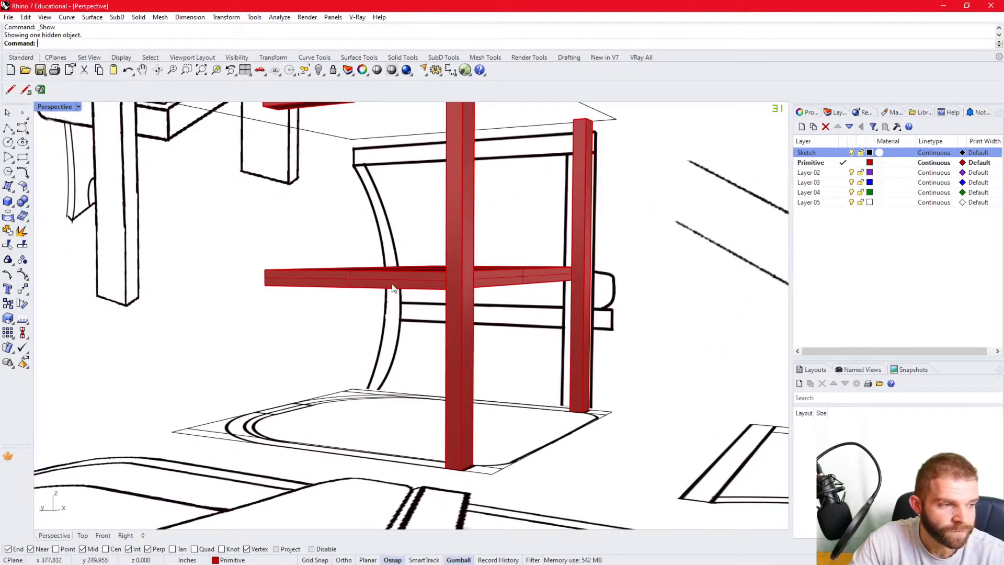
{"action": "left_click", "coordinate": [377, 279]}
{"action": "left_click_drag", "start_coordinate": [404, 276], "coordinate": [463, 285]}
{"action": "key", "text": "Escape"}
{"action": "right_click_drag", "start_coordinate": [523, 314], "coordinate": [517, 334]}
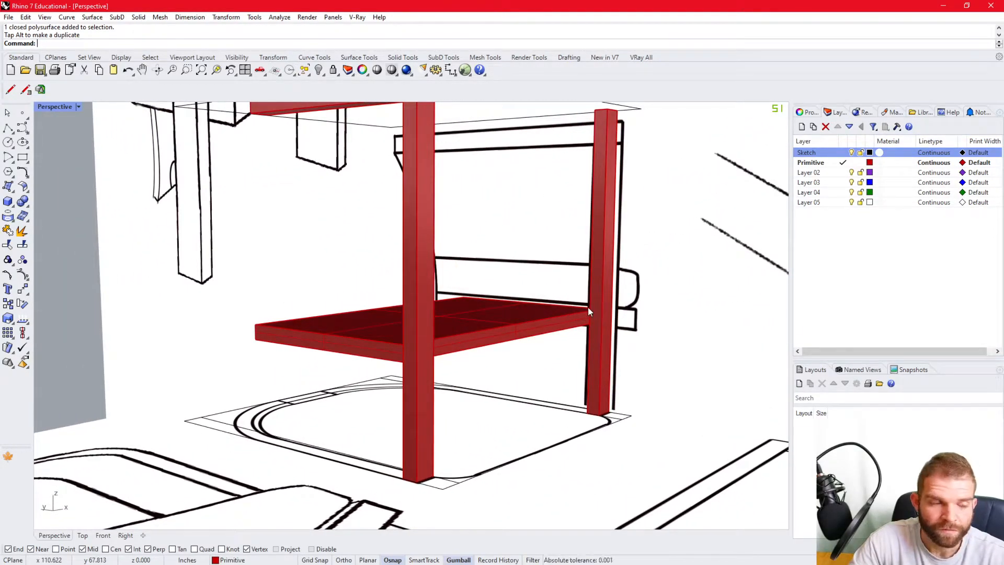
Try to scale the seat slab uniformly from the midpoint of its front top edge, using its front corner as reference.
{"action": "mouse_move", "coordinate": [448, 351]}
{"action": "right_mouse_down"}
{"action": "mouse_move", "coordinate": [549, 359]}
{"action": "mouse_move", "coordinate": [453, 333]}
{"action": "right_mouse_up"}
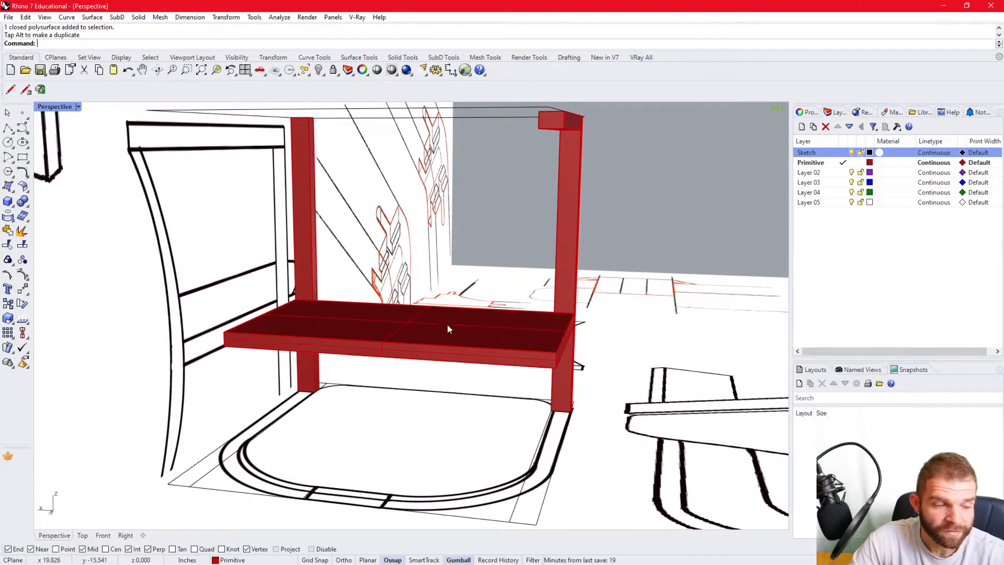
{"action": "scroll", "coordinate": [454, 333], "scroll_direction": "up", "scroll_amount": 3}
{"action": "left_click", "coordinate": [425, 331]}
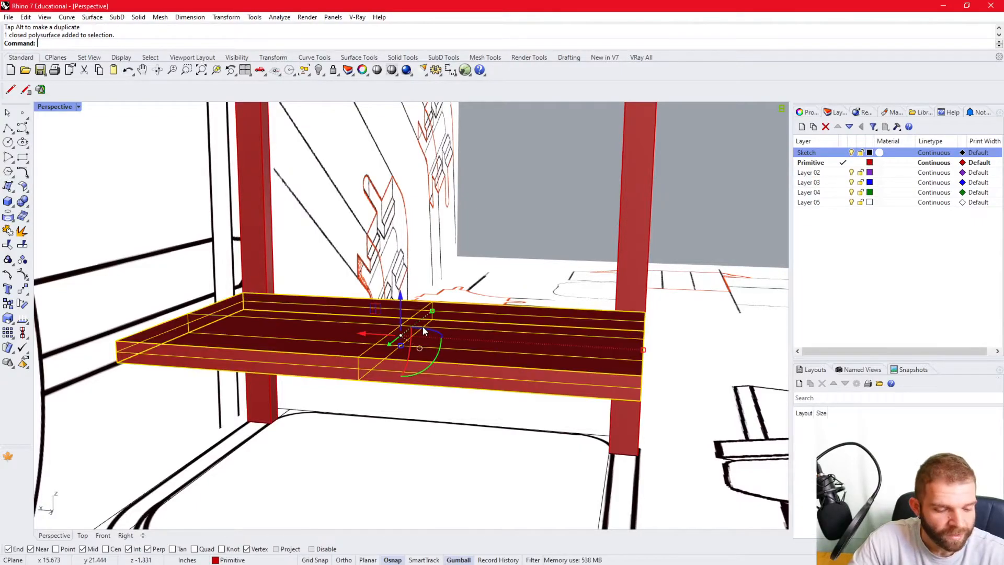
{"action": "key", "text": "Return"}
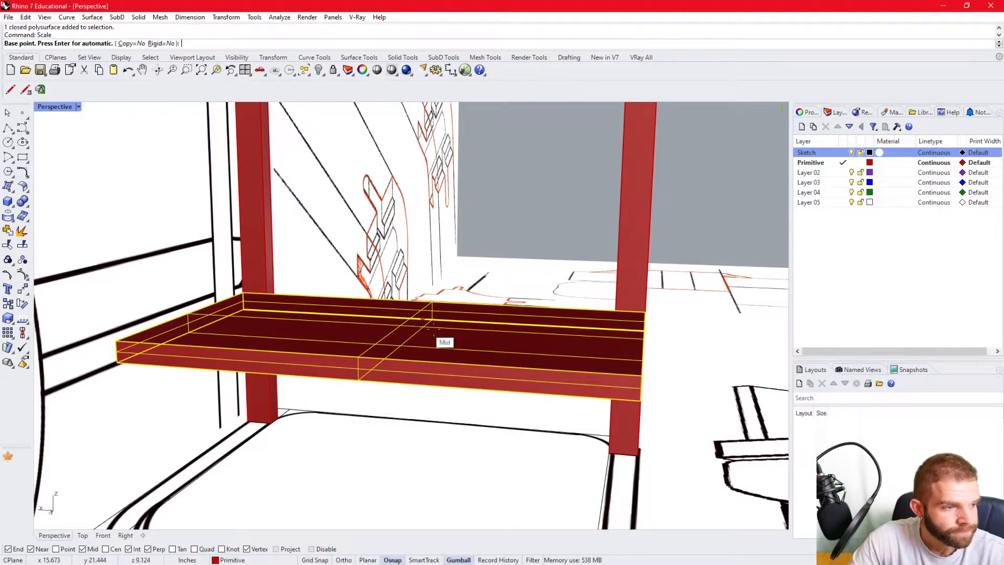
{"action": "left_click", "coordinate": [432, 301]}
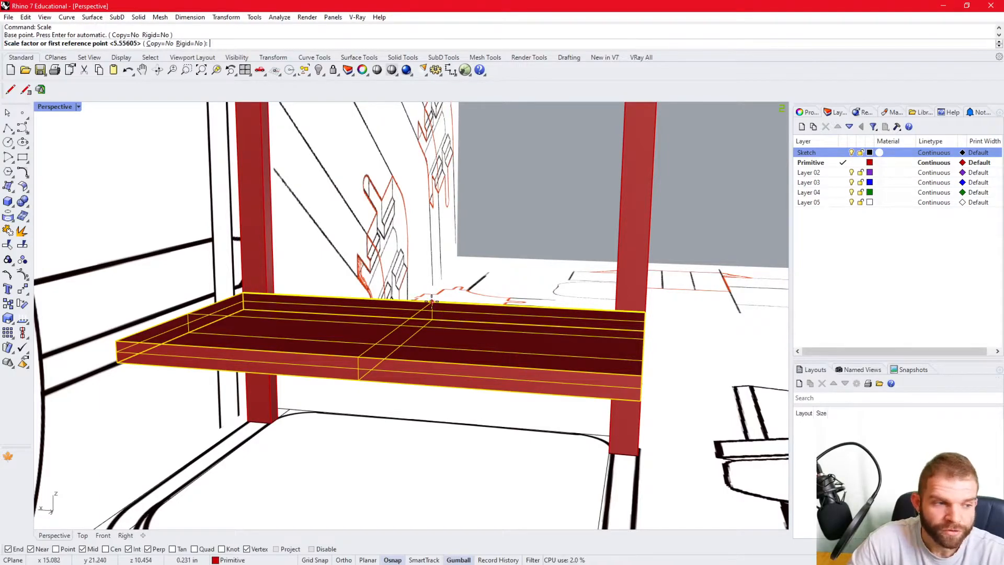
{"action": "left_click", "coordinate": [648, 311]}
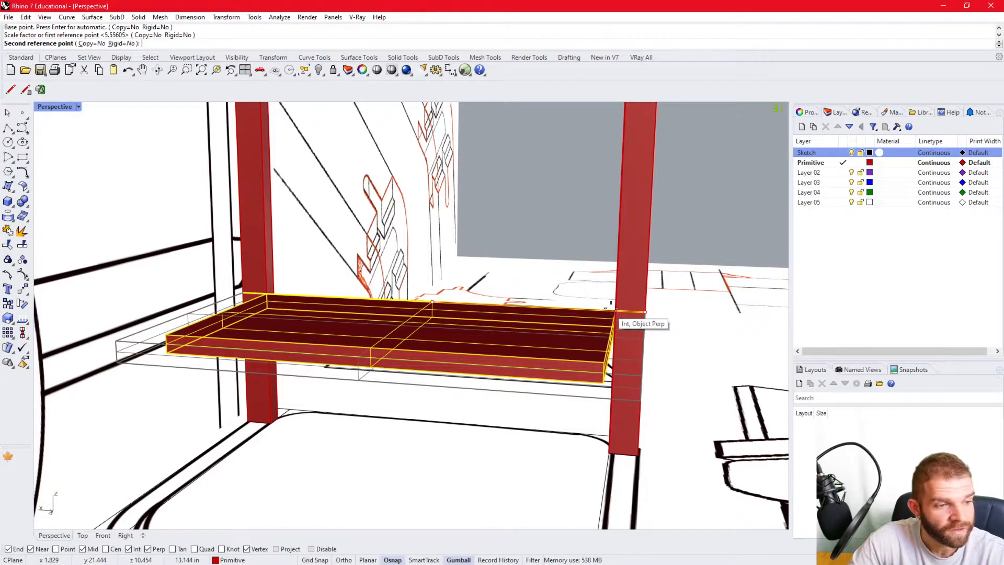
{"action": "left_click", "coordinate": [647, 312]}
Narrow the seat slab with Scale1D about its front edge midpoint so it fits between the legs' inner faces.
{"action": "type", "text": "scale1d"}
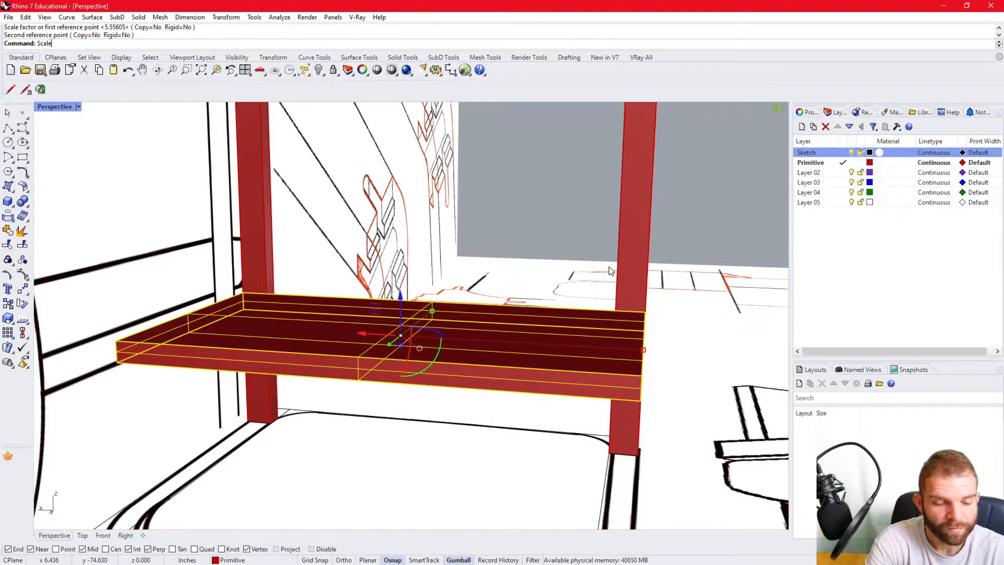
{"action": "key", "text": "Return"}
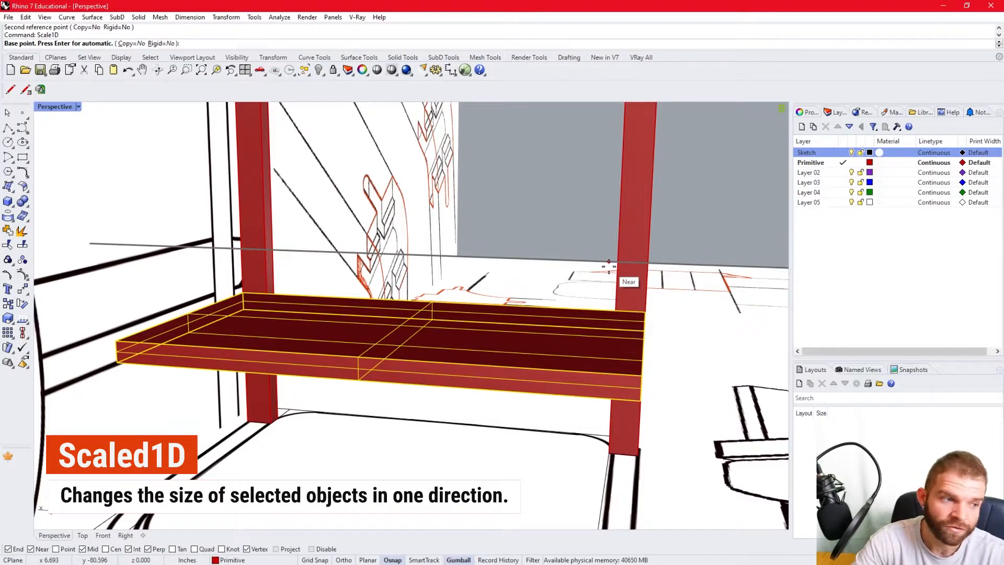
{"action": "left_click", "coordinate": [432, 302]}
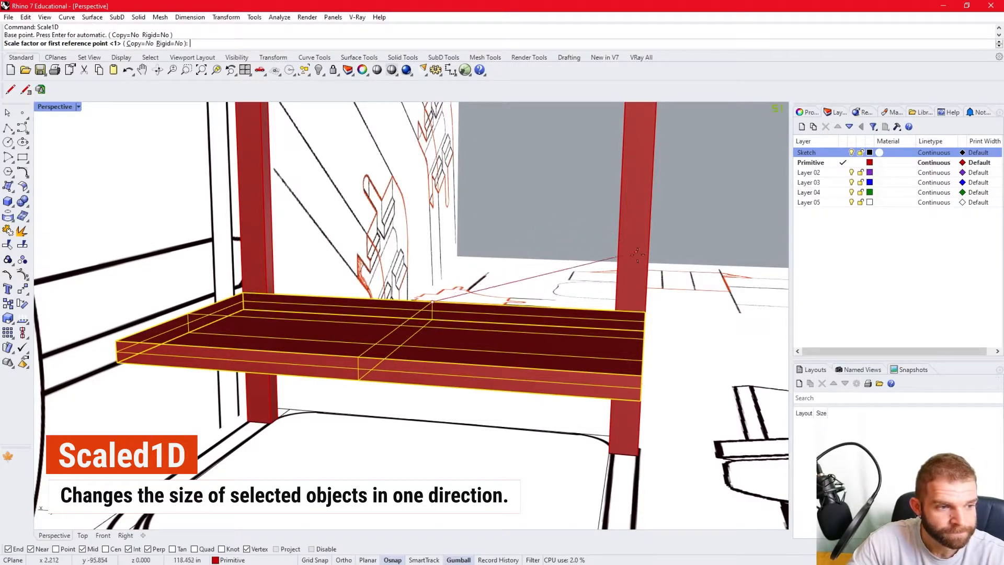
{"action": "left_click", "coordinate": [646, 311]}
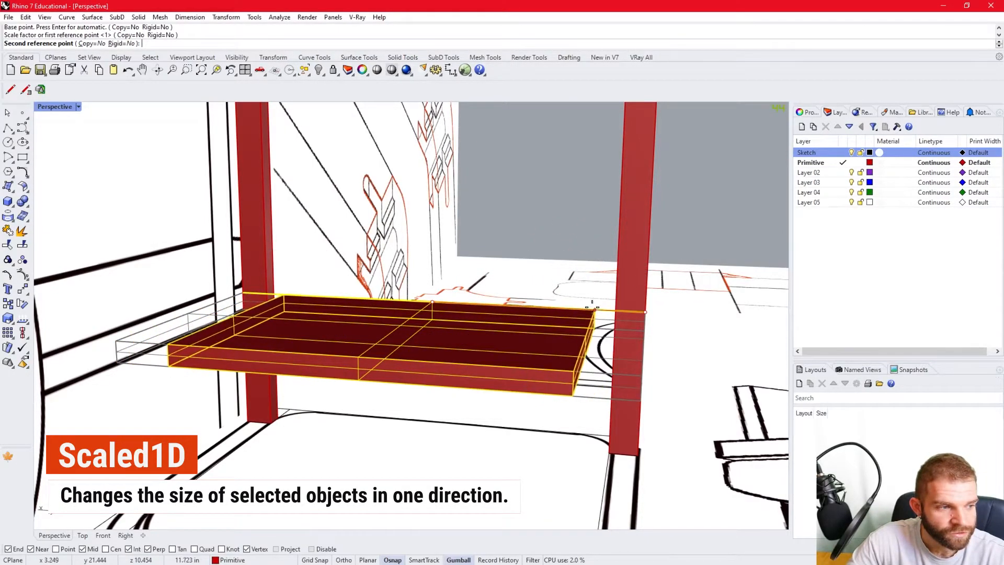
{"action": "left_click", "coordinate": [633, 316]}
{"action": "key", "text": "Escape"}
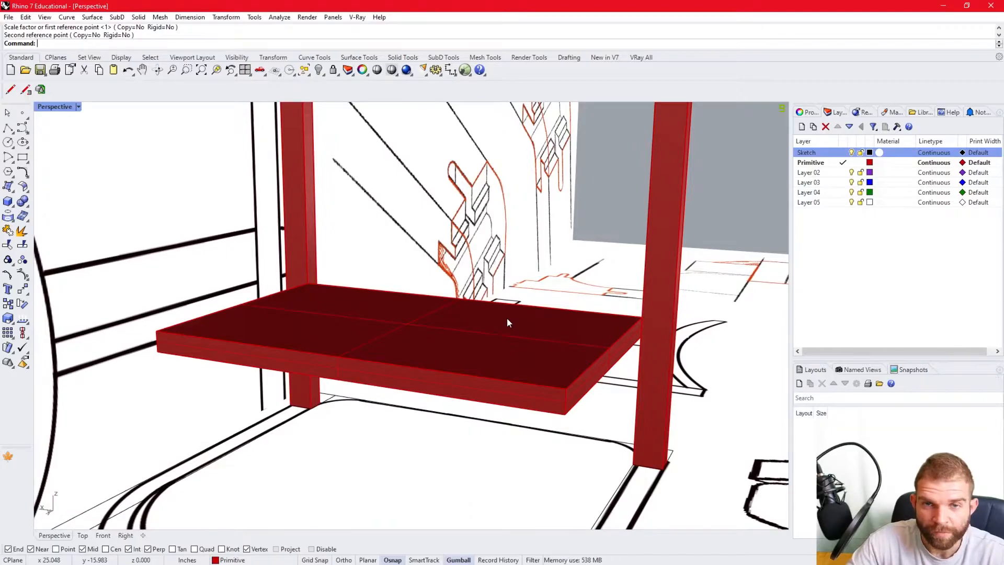
Try to stretch the seat slab along its left edge from rear corner to front corner, picking the end point in the Top view.
{"action": "right_click_drag", "start_coordinate": [520, 325], "coordinate": [464, 346]}
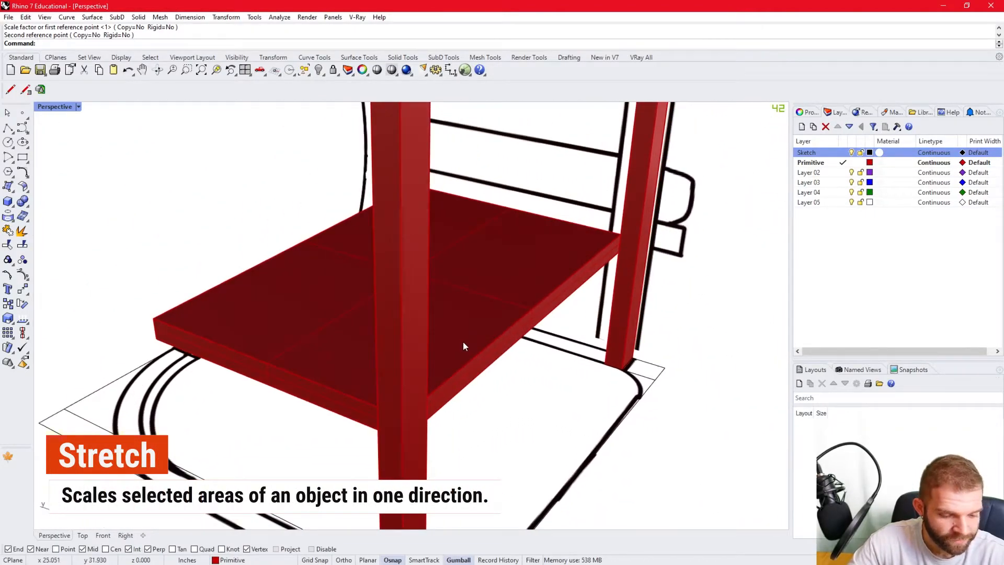
{"action": "type", "text": "tretch"}
{"action": "key", "text": "Return"}
{"action": "left_click", "coordinate": [329, 323]}
{"action": "key", "text": "Return"}
{"action": "left_click", "coordinate": [154, 318]}
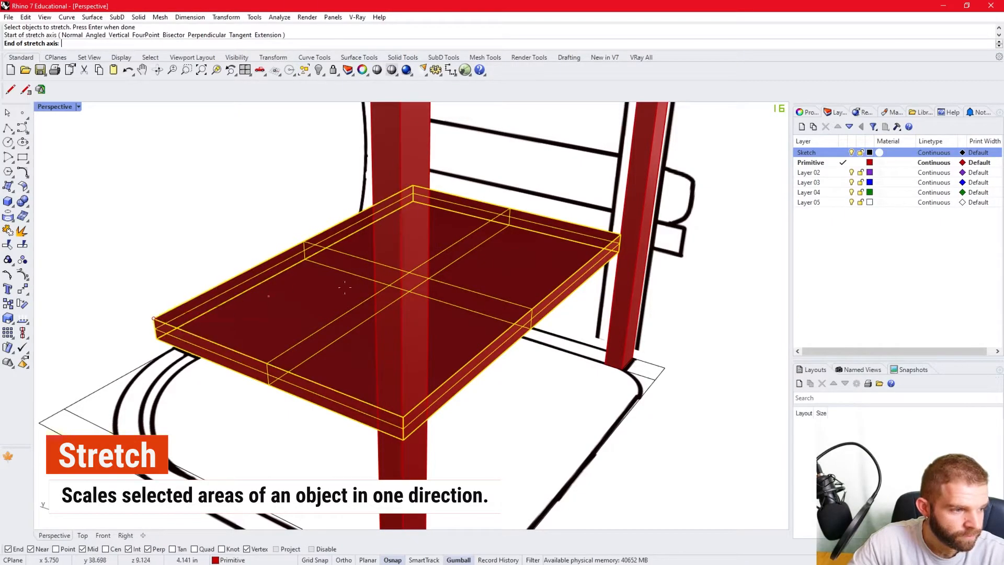
{"action": "left_click", "coordinate": [403, 415]}
{"action": "double_click", "coordinate": [62, 107]}
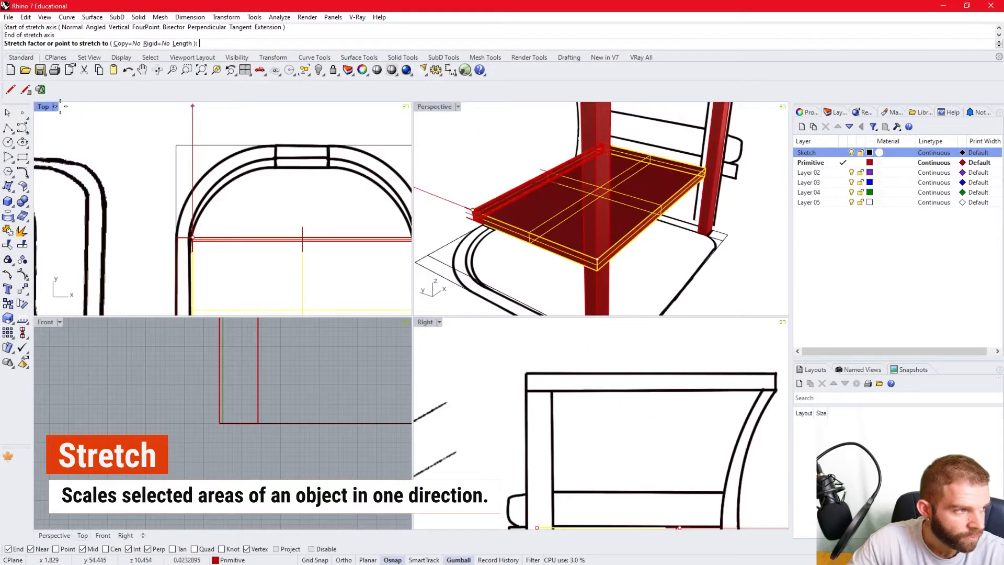
{"action": "scroll", "coordinate": [238, 196], "scroll_direction": "down", "scroll_amount": 12}
{"action": "scroll", "coordinate": [267, 193], "scroll_direction": "up", "scroll_amount": 9}
{"action": "scroll", "coordinate": [264, 210], "scroll_direction": "down", "scroll_amount": 6}
{"action": "scroll", "coordinate": [259, 202], "scroll_direction": "up", "scroll_amount": 4}
{"action": "scroll", "coordinate": [264, 196], "scroll_direction": "up", "scroll_amount": 2}
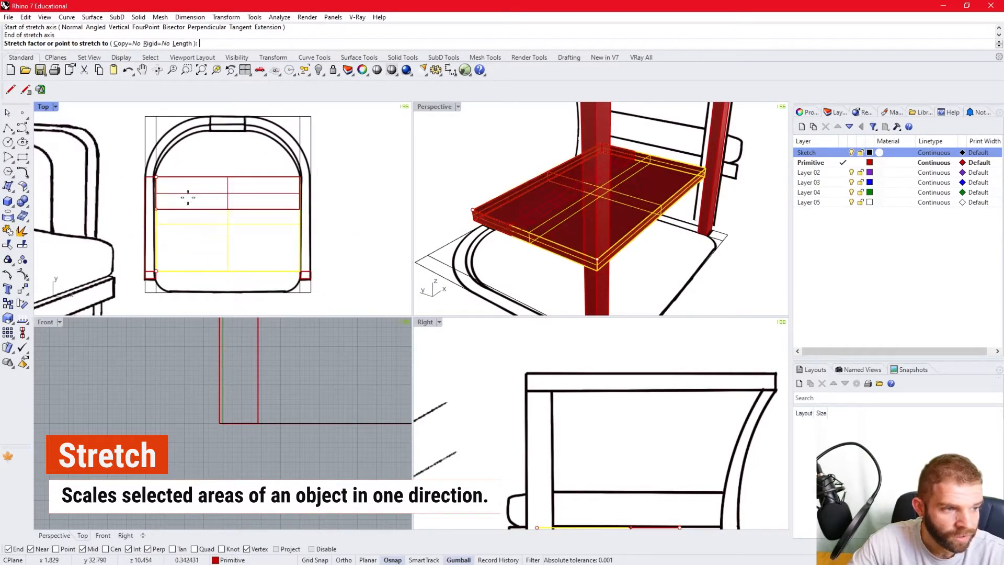
{"action": "left_click", "coordinate": [196, 225]}
Stretch the seat slab in the Top view from its rear edge midpoint forward to the front edge of the plan sketch.
{"action": "type", "text": "Stretch"}
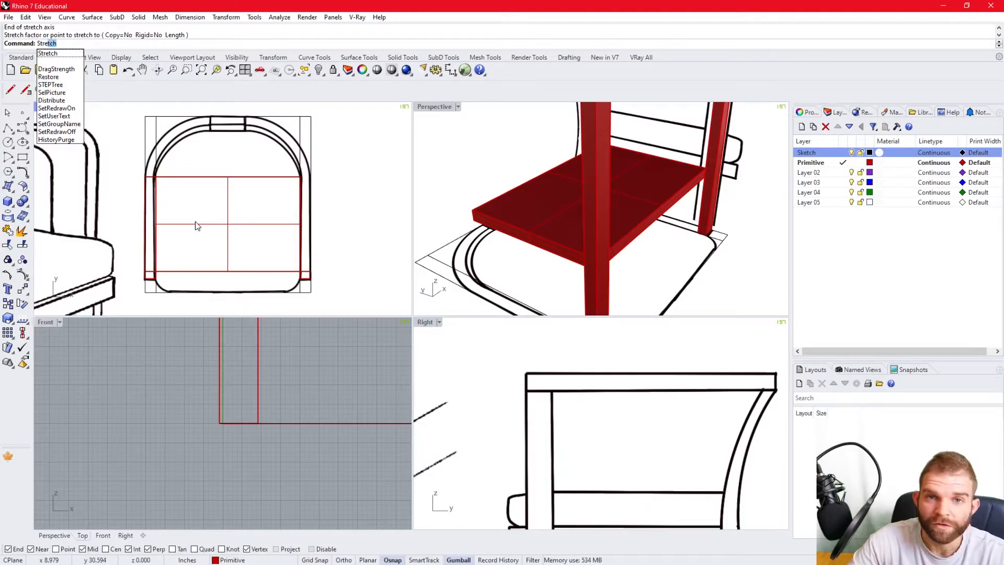
{"action": "key", "text": "Return"}
{"action": "key", "text": "Escape"}
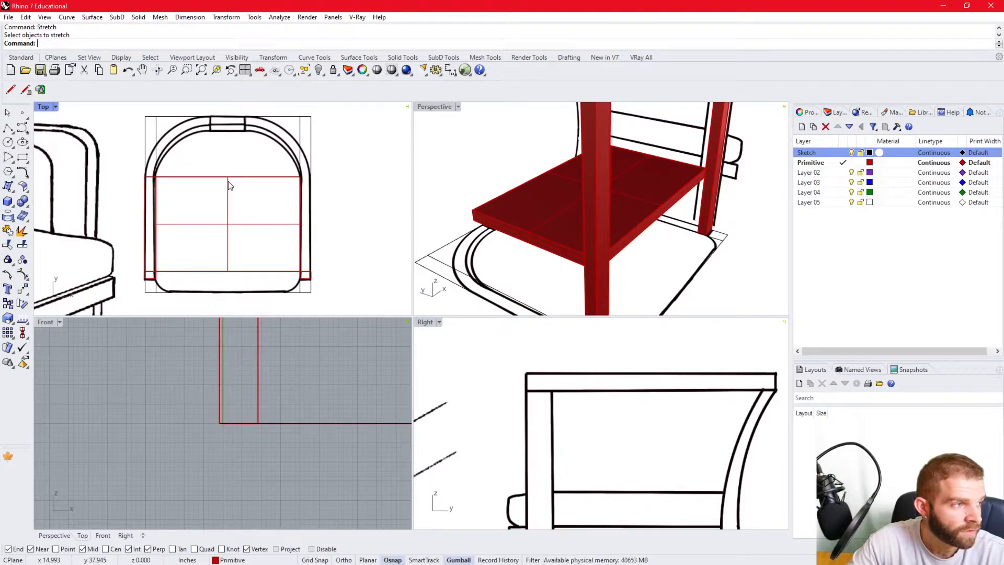
{"action": "key", "text": "Return"}
{"action": "left_click", "coordinate": [230, 198]}
{"action": "key", "text": "Return"}
{"action": "left_click", "coordinate": [227, 176]}
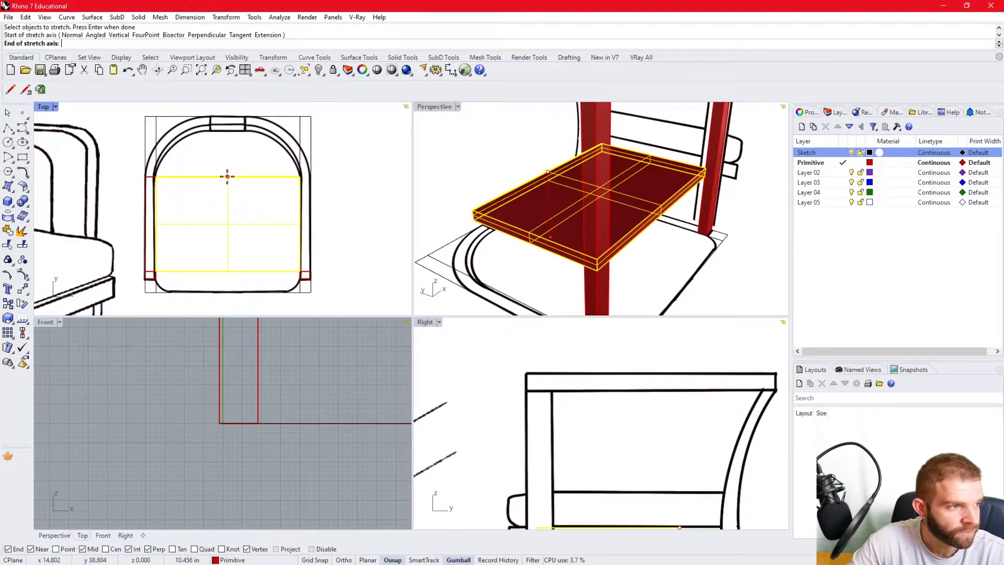
{"action": "left_click", "coordinate": [228, 270]}
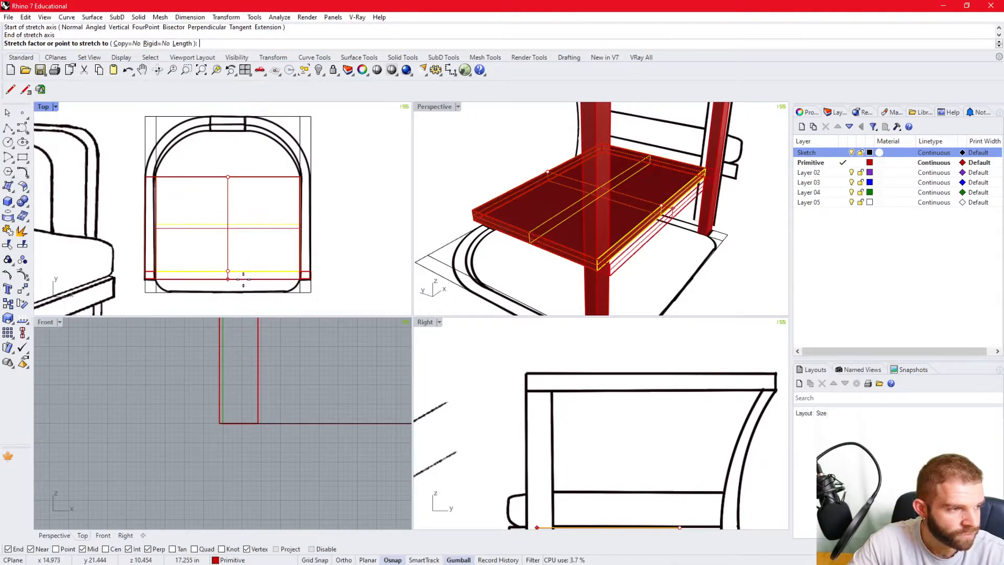
{"action": "left_click", "coordinate": [286, 291]}
Move the front leg's top face down to the armrest's underside, from the leg's top corner to the armrest's lower end corner.
{"action": "right_click_drag", "start_coordinate": [588, 243], "coordinate": [626, 225]}
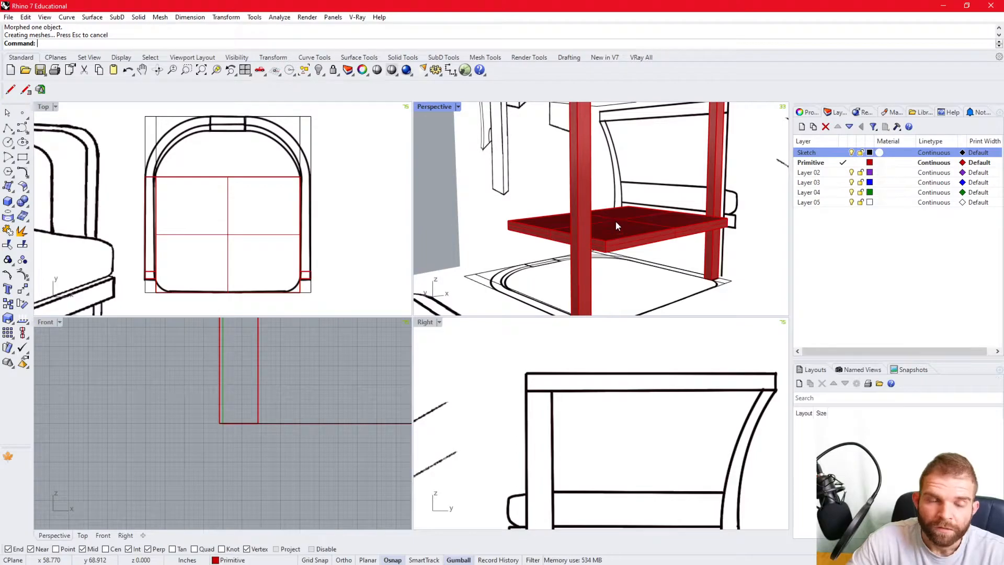
{"action": "double_click", "coordinate": [434, 107]}
{"action": "scroll", "coordinate": [152, 256], "scroll_direction": "down", "scroll_amount": 5}
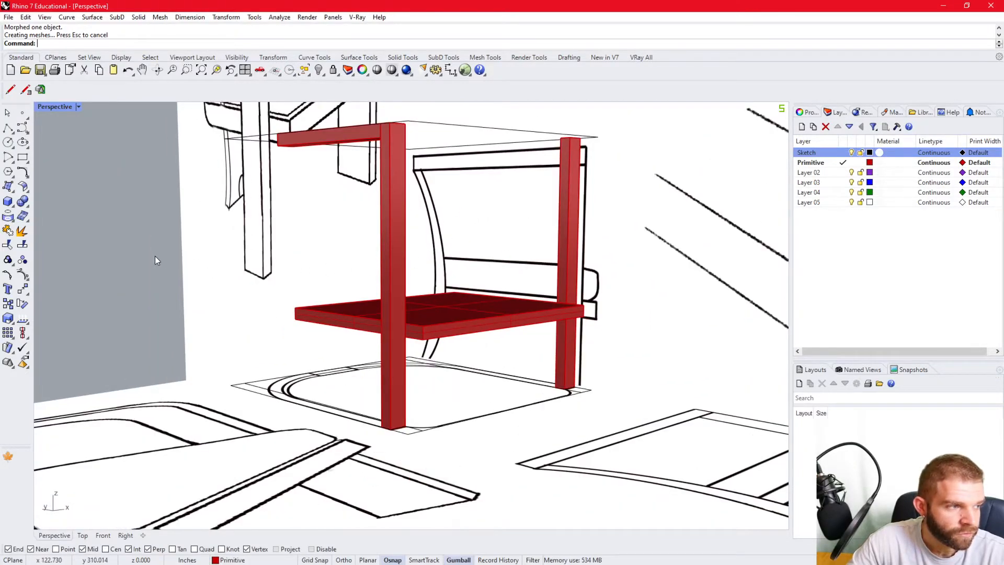
{"action": "scroll", "coordinate": [254, 319], "scroll_direction": "up", "scroll_amount": 3}
{"action": "right_click_drag", "start_coordinate": [291, 304], "coordinate": [270, 308], "text": "shift"}
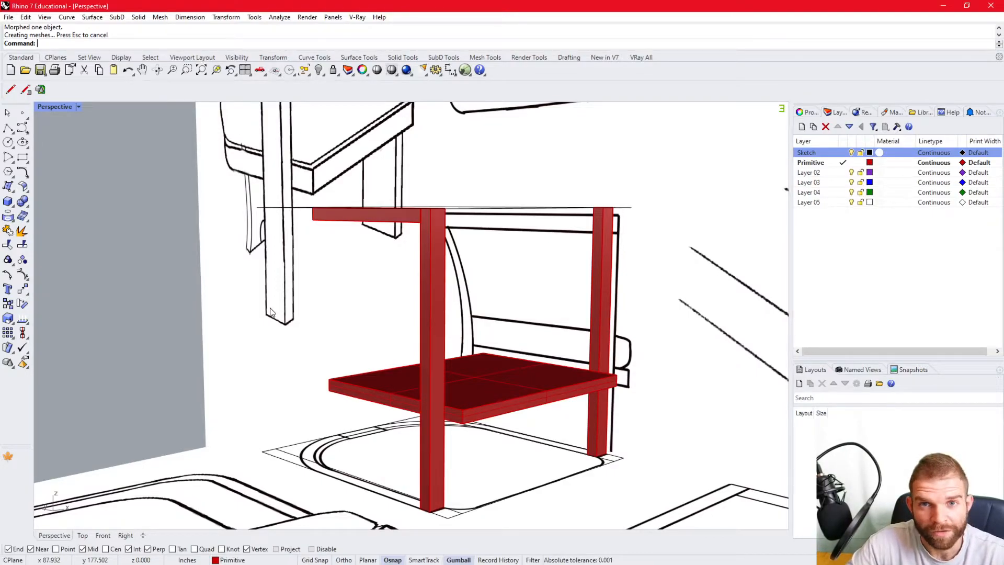
{"action": "right_click_drag", "start_coordinate": [481, 246], "coordinate": [448, 284]}
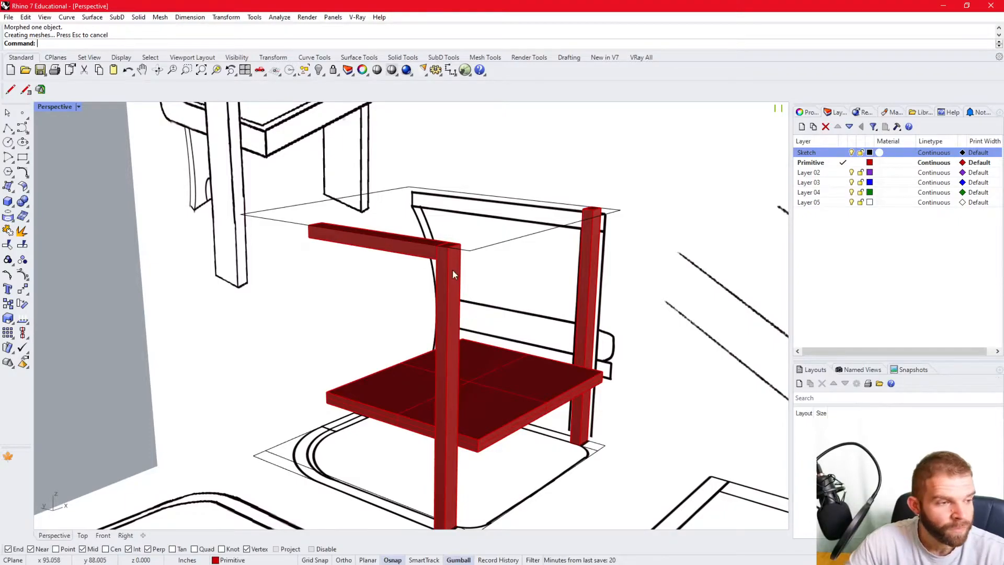
{"action": "scroll", "coordinate": [440, 232], "scroll_direction": "up", "scroll_amount": 5}
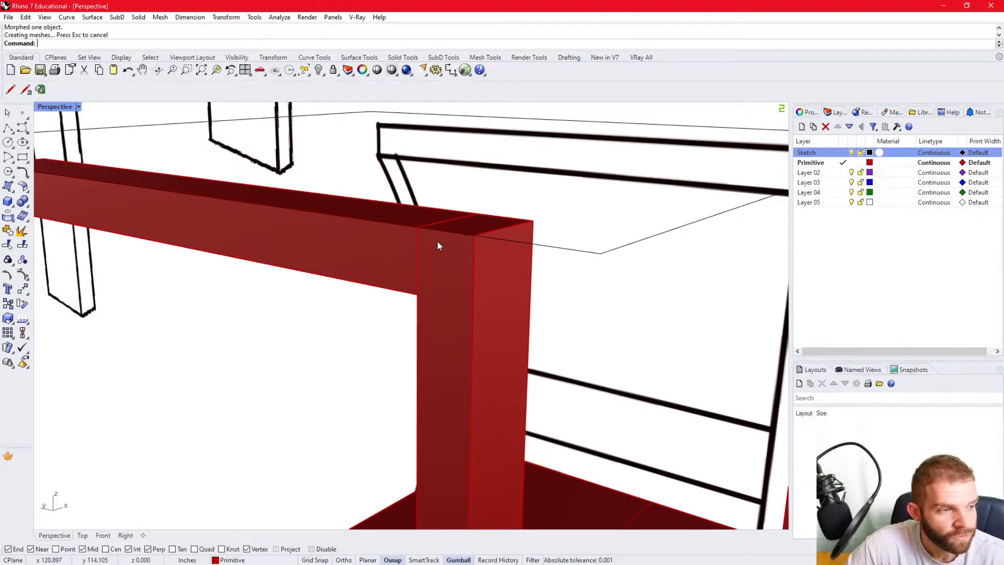
{"action": "left_click", "coordinate": [473, 226], "text": "ctrl+shift"}
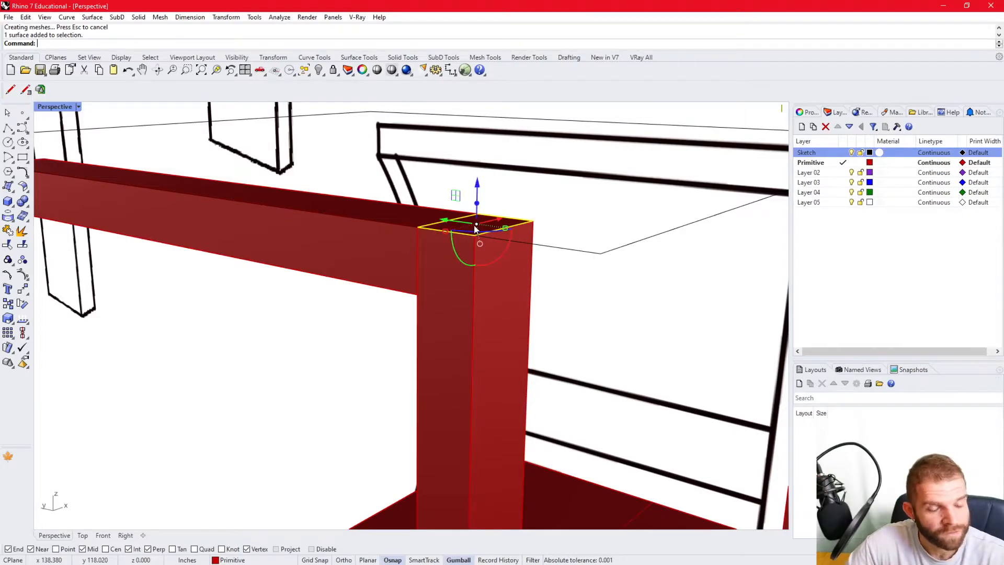
{"action": "type", "text": "m"}
{"action": "key", "text": "Return"}
{"action": "left_click", "coordinate": [418, 227]}
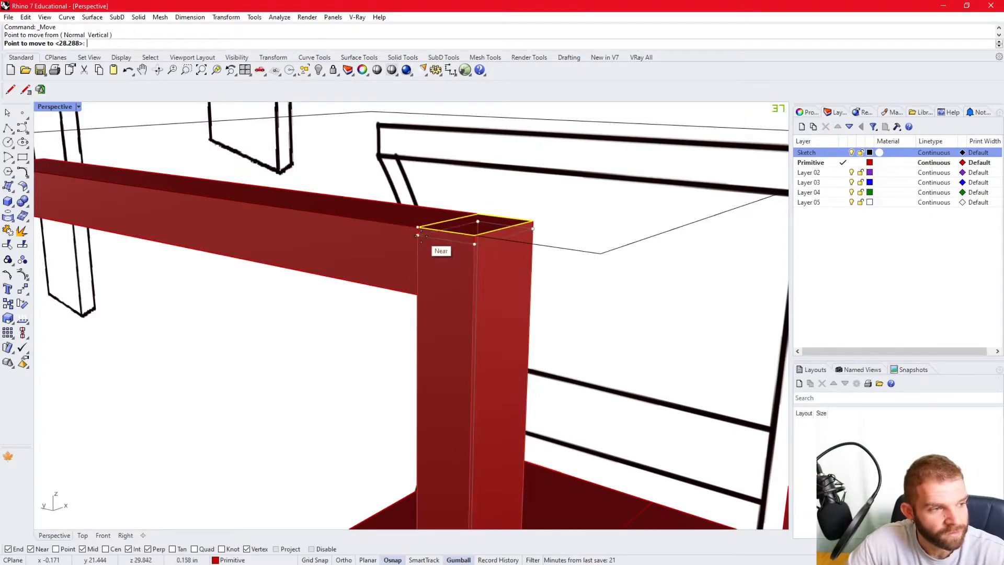
{"action": "left_click", "coordinate": [418, 294]}
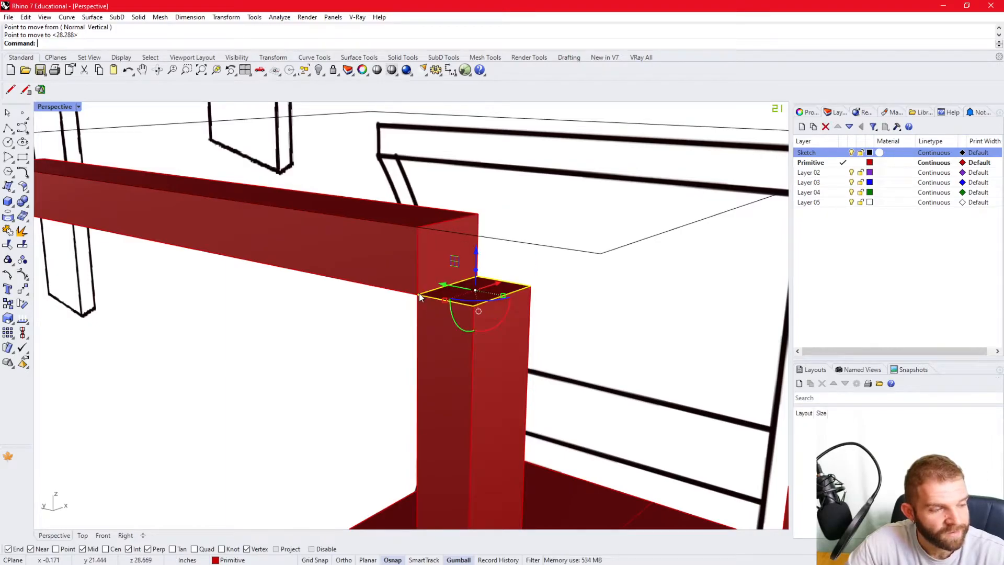
{"action": "key", "text": "Escape"}
{"action": "right_click_drag", "start_coordinate": [423, 242], "coordinate": [437, 278]}
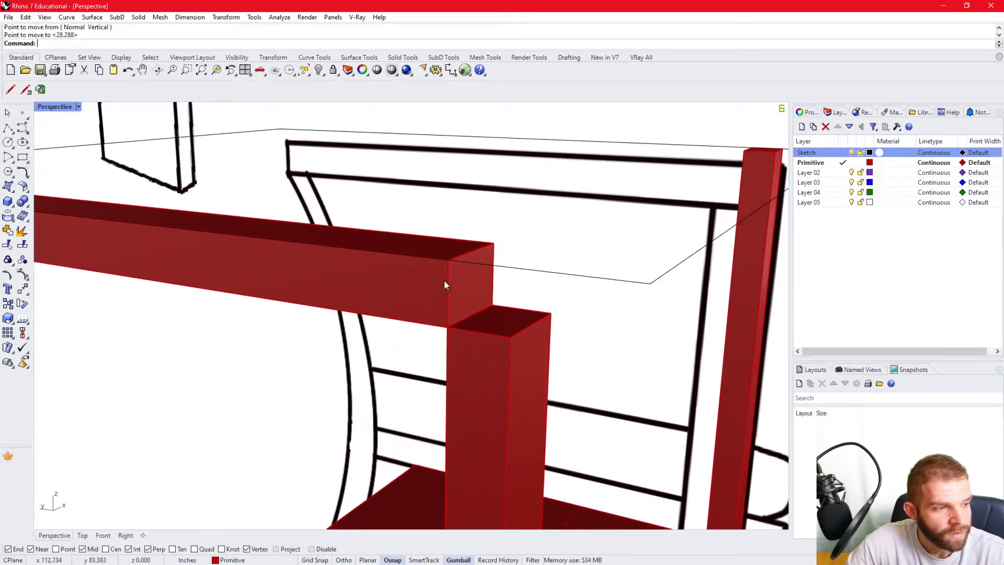
{"action": "scroll", "coordinate": [463, 290], "scroll_direction": "up", "scroll_amount": 3}
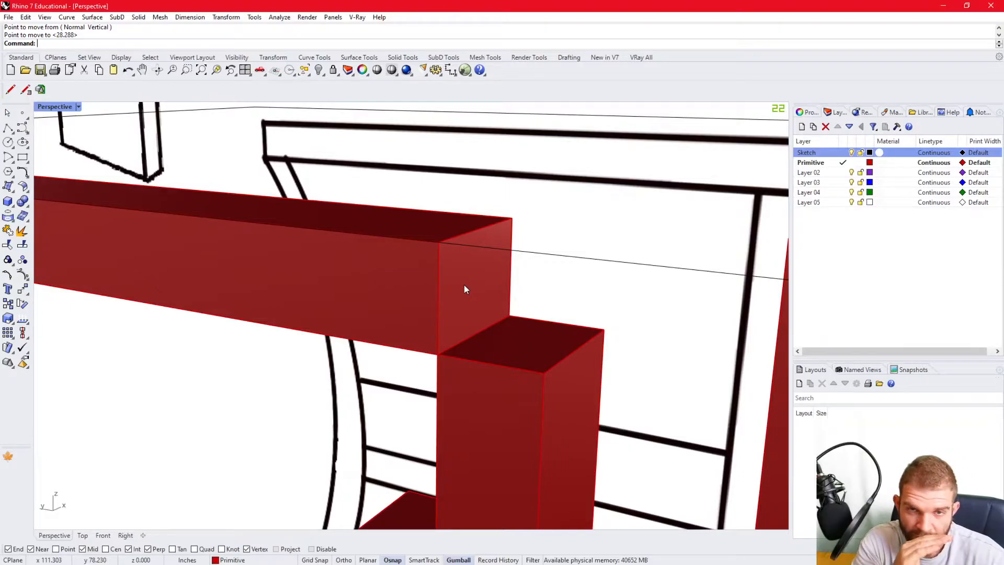
{"action": "left_click", "coordinate": [27, 133]}
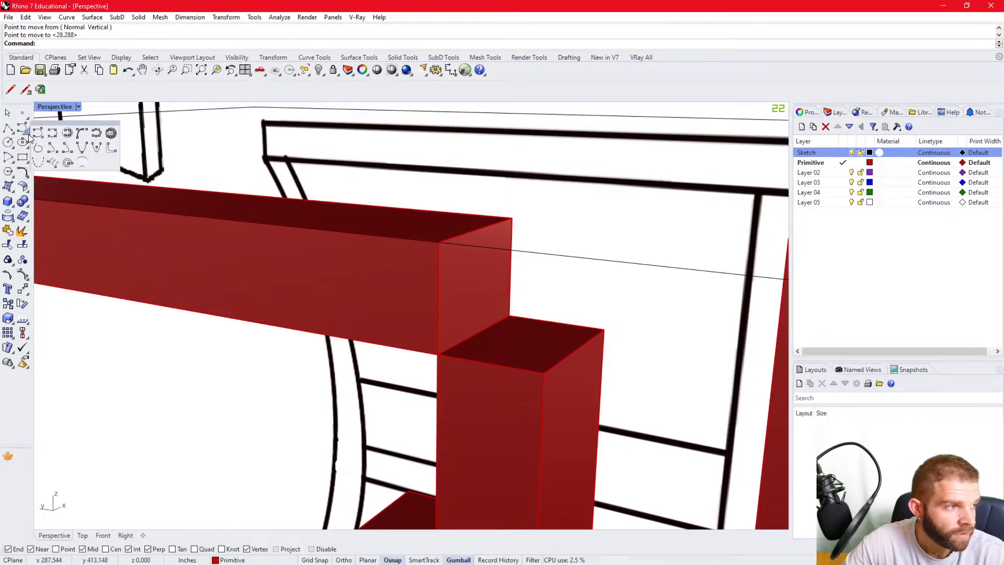
{"action": "left_click", "coordinate": [15, 164]}
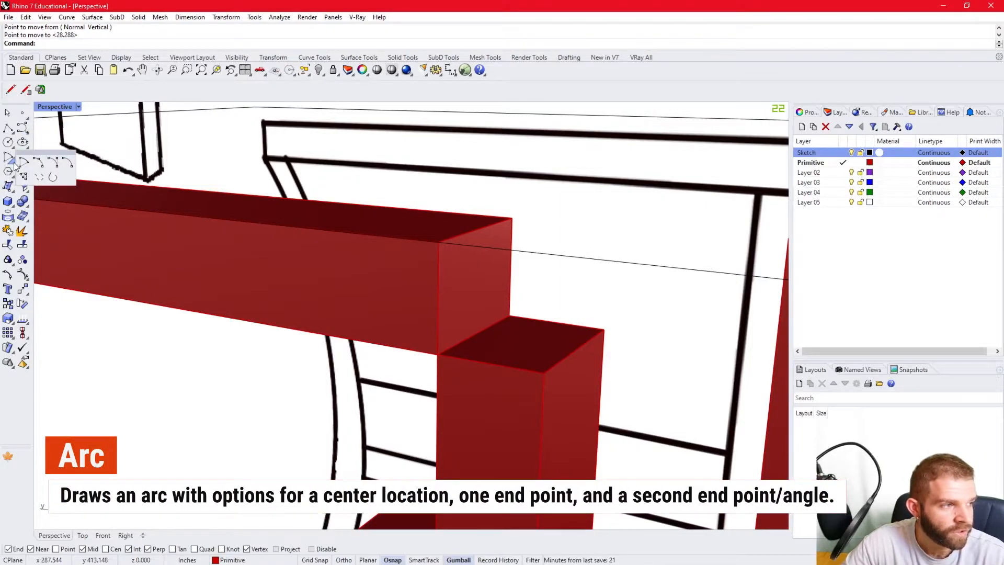
{"action": "left_click", "coordinate": [52, 164]}
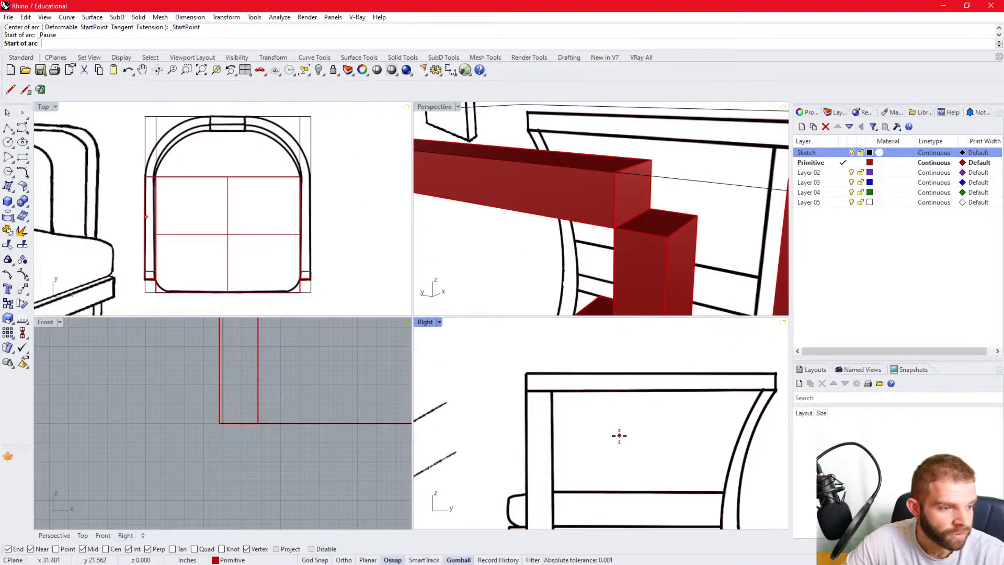
{"action": "scroll", "coordinate": [619, 433], "scroll_direction": "down", "scroll_amount": 3}
{"action": "scroll", "coordinate": [594, 466], "scroll_direction": "up", "scroll_amount": 3}
{"action": "scroll", "coordinate": [529, 428], "scroll_direction": "up", "scroll_amount": 2}
{"action": "scroll", "coordinate": [530, 427], "scroll_direction": "up", "scroll_amount": 1}
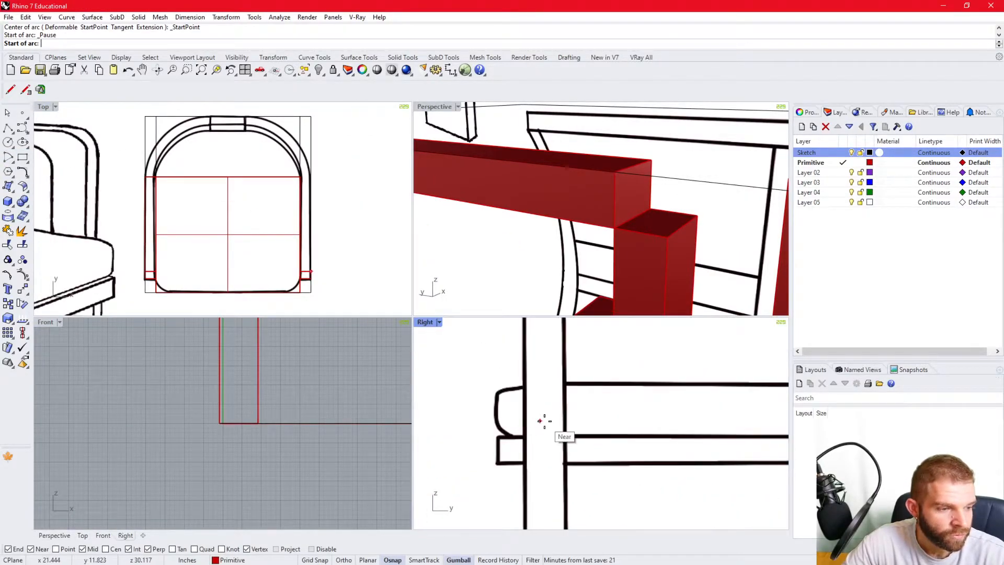
{"action": "key", "text": "Escape"}
Hide the side sketch picture in the Right view and lock the Sketch layer.
{"action": "left_click", "coordinate": [492, 368]}
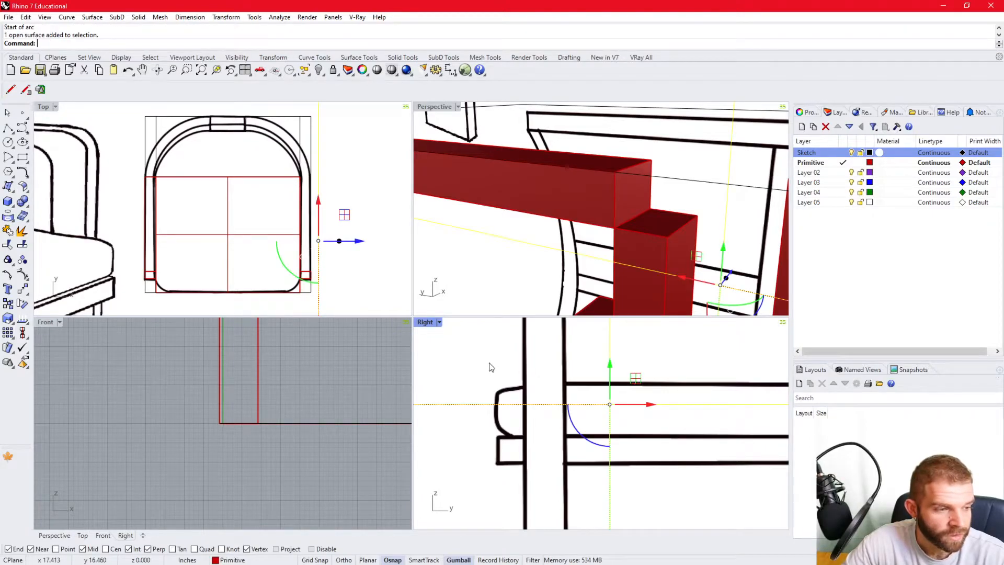
{"action": "left_click", "coordinate": [319, 71]}
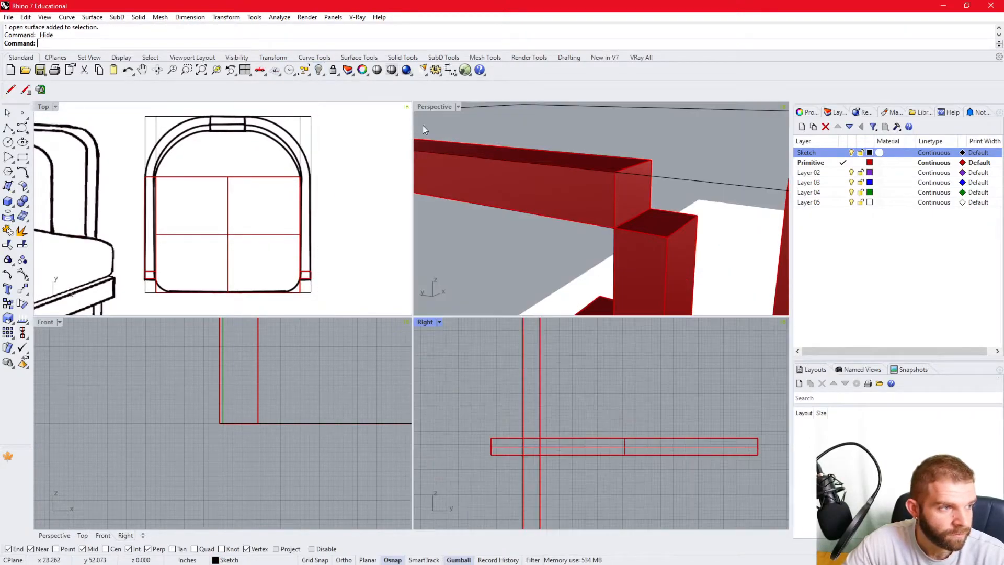
{"action": "left_click", "coordinate": [860, 153]}
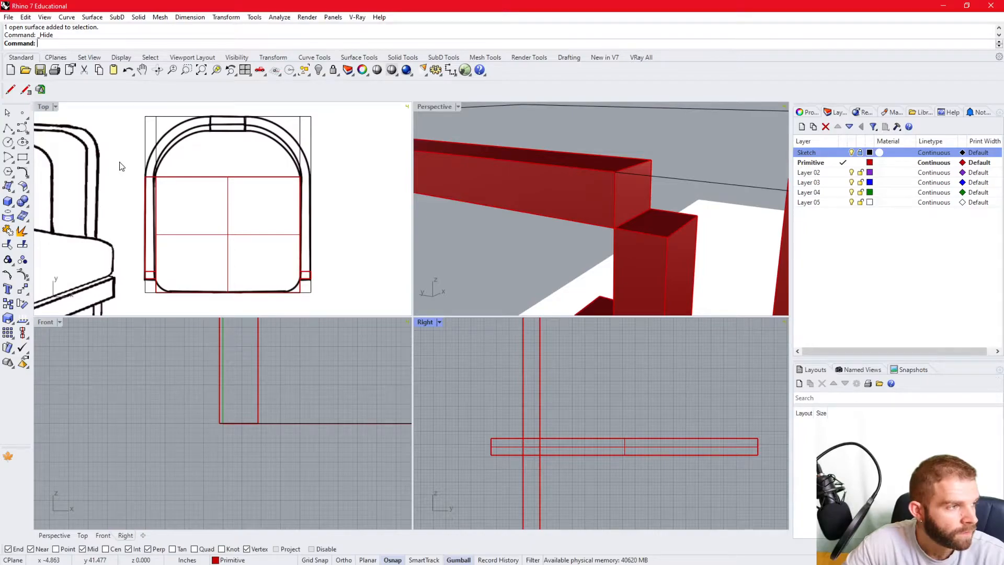
Try to draw a start, end, direction arc in the Right view from the leg's front top corner to the armrest's top end corner.
{"action": "left_click", "coordinate": [12, 159]}
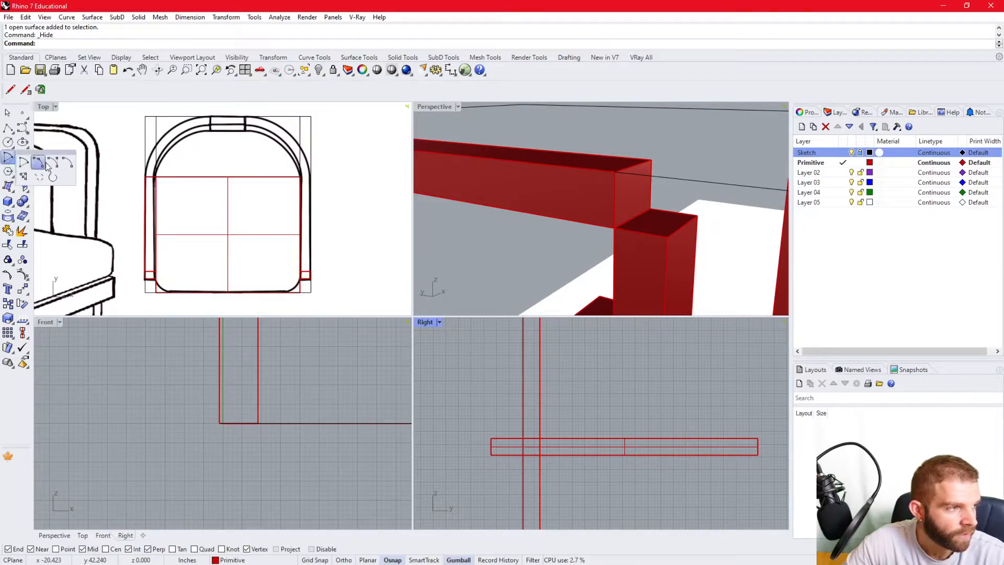
{"action": "left_click", "coordinate": [38, 164]}
{"action": "scroll", "coordinate": [552, 474], "scroll_direction": "up", "scroll_amount": 3}
{"action": "scroll", "coordinate": [562, 358], "scroll_direction": "up", "scroll_amount": 5}
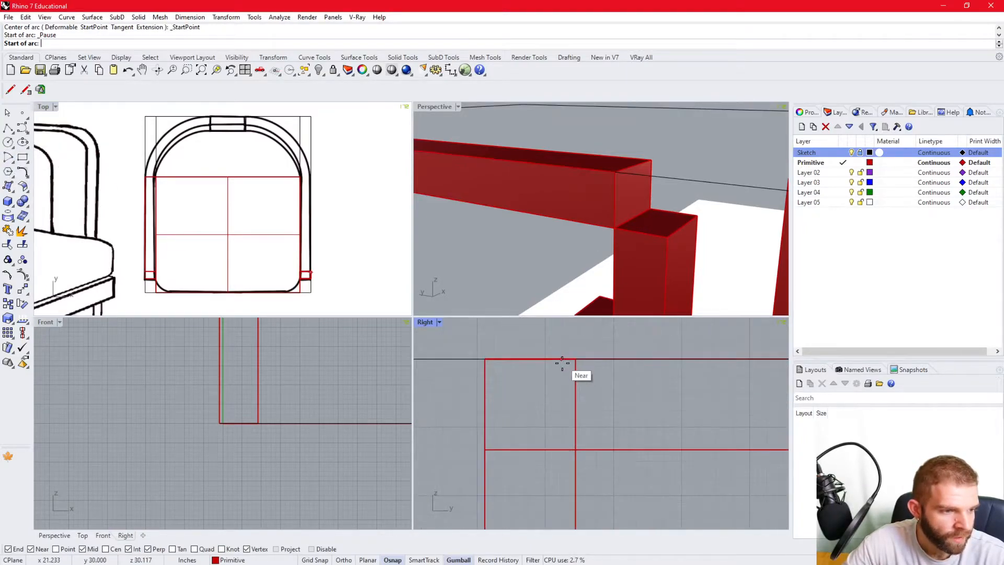
{"action": "left_click", "coordinate": [483, 451]}
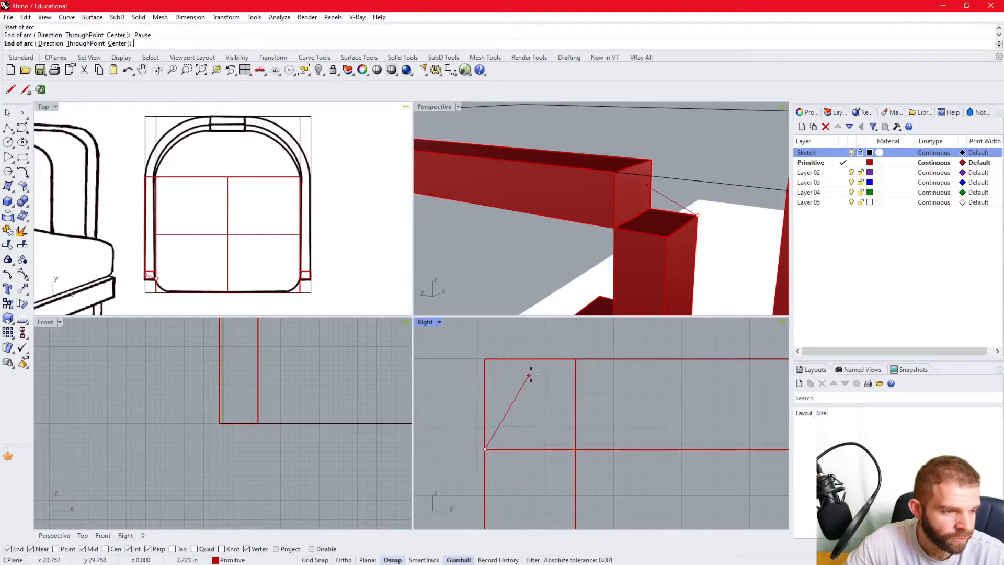
{"action": "left_click", "coordinate": [575, 359]}
{"action": "scroll", "coordinate": [656, 223], "scroll_direction": "down", "scroll_amount": 5}
{"action": "right_click_drag", "start_coordinate": [657, 221], "coordinate": [655, 228]}
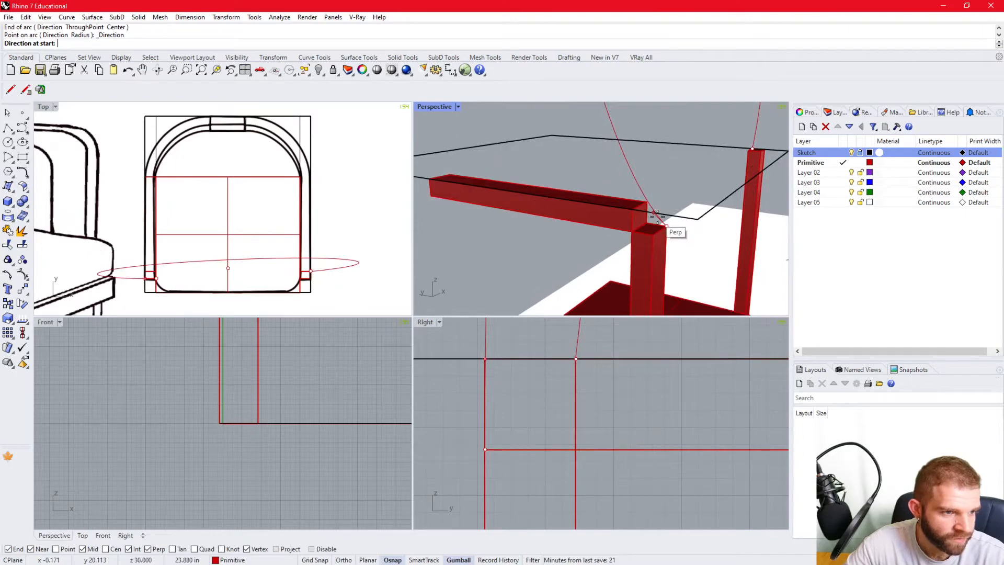
{"action": "scroll", "coordinate": [663, 204], "scroll_direction": "up", "scroll_amount": 5}
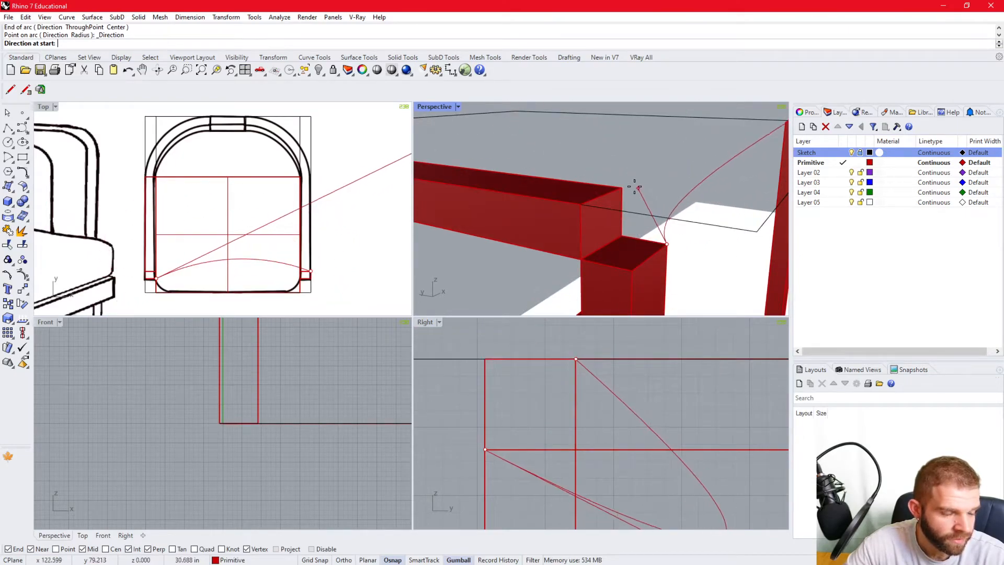
{"action": "right_click_drag", "start_coordinate": [638, 192], "coordinate": [636, 182]}
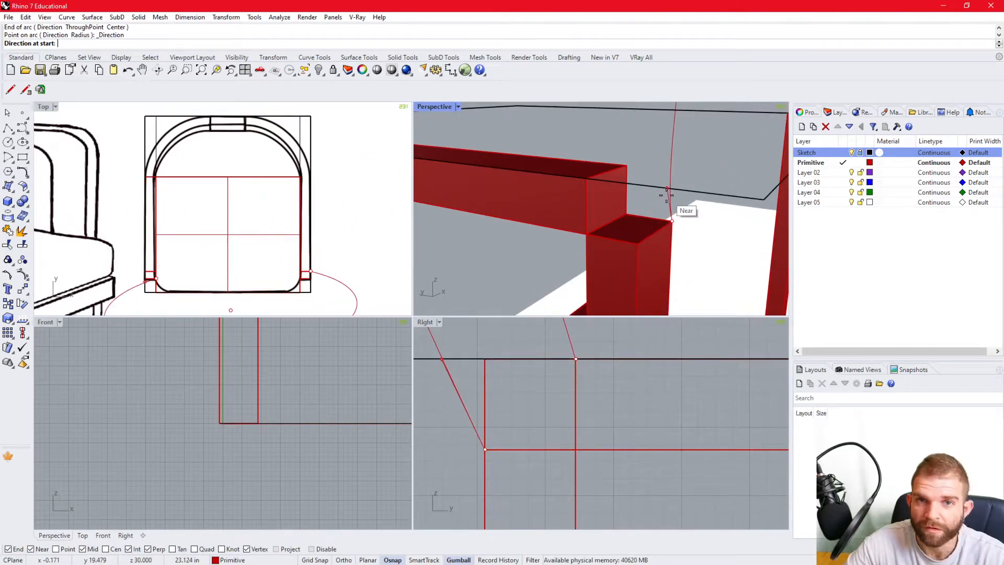
{"action": "key", "text": "Escape"}
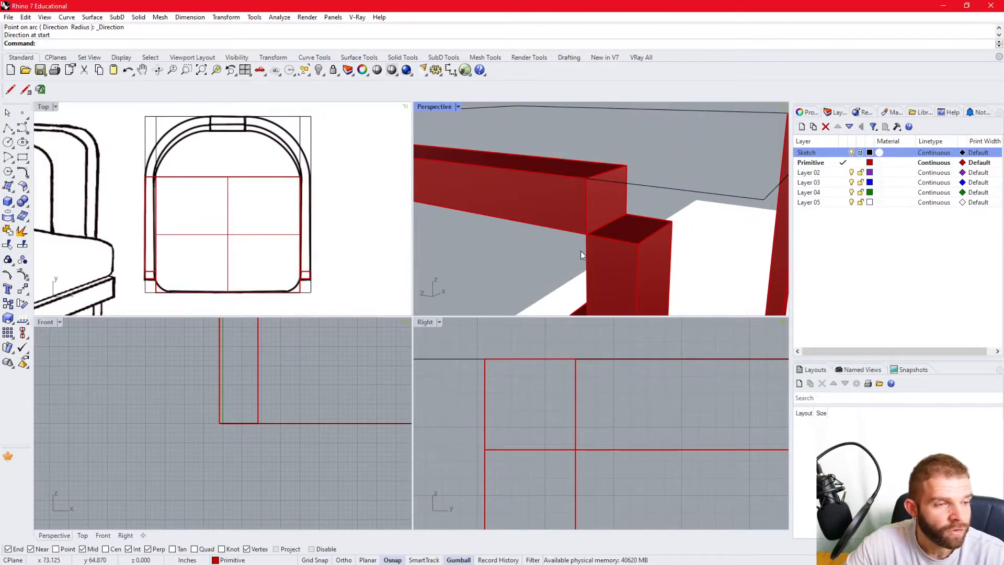
Draw an arc from the leg's inner front top corner to the armrest's inner top end corner, with a vertical start direction.
{"action": "right_click", "coordinate": [661, 213]}
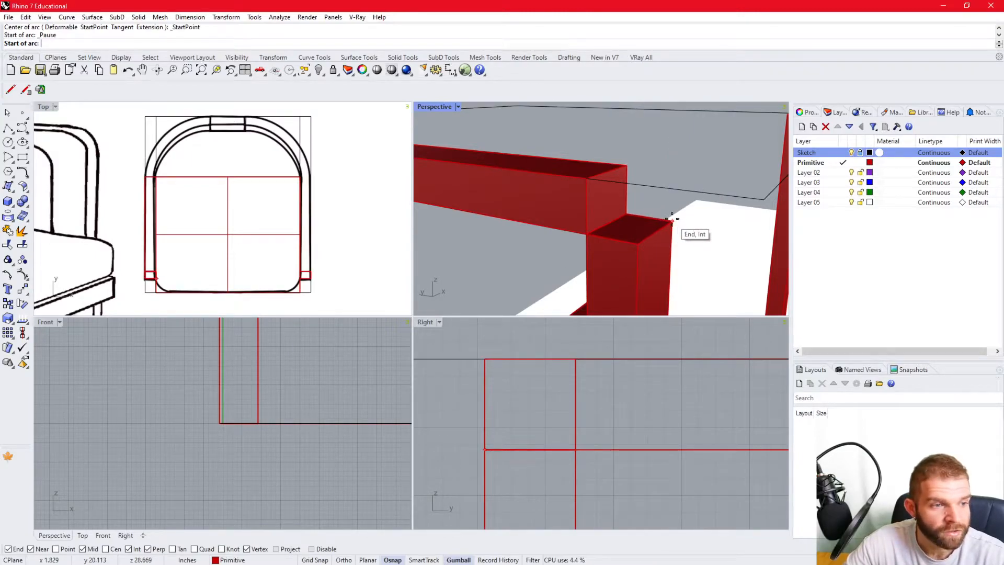
{"action": "left_click", "coordinate": [672, 221]}
{"action": "left_click", "coordinate": [628, 167]}
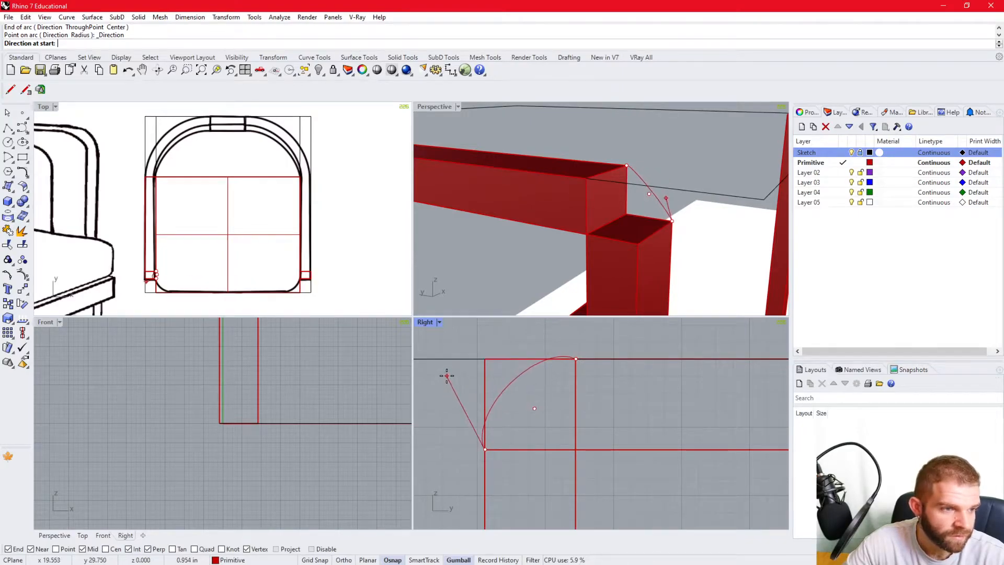
{"action": "key", "text": "shift"}
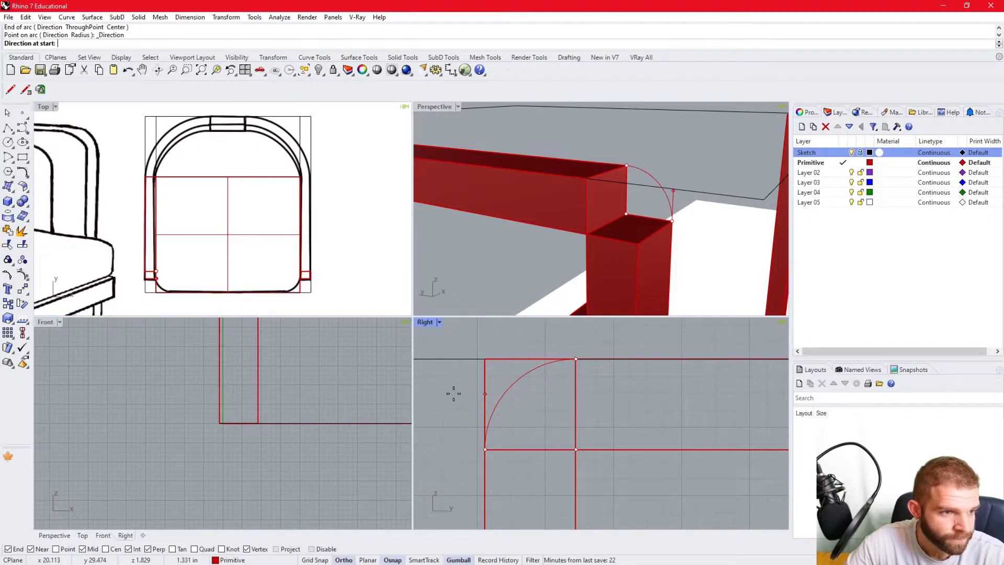
{"action": "left_click", "coordinate": [456, 392], "text": "shift"}
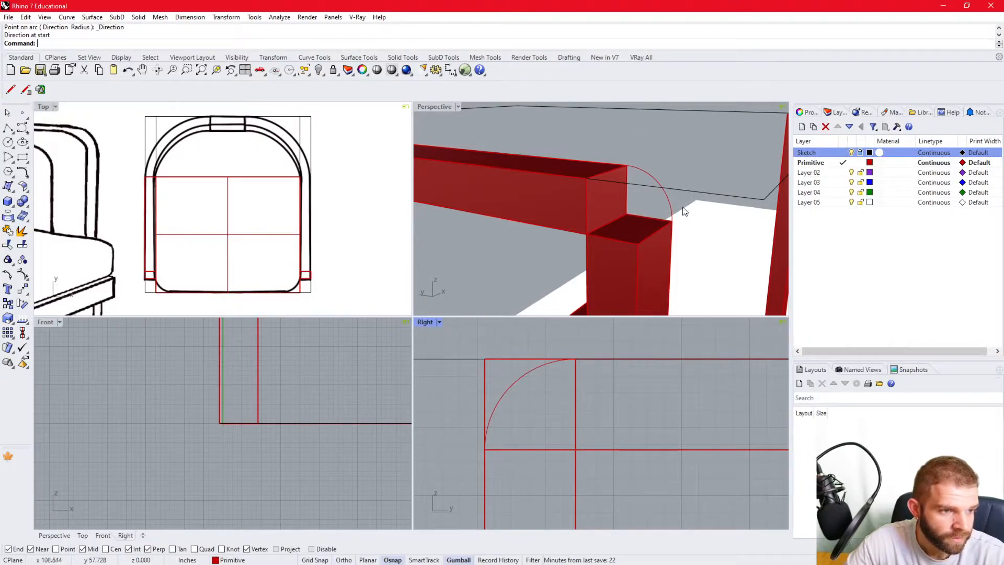
{"action": "left_click", "coordinate": [667, 200]}
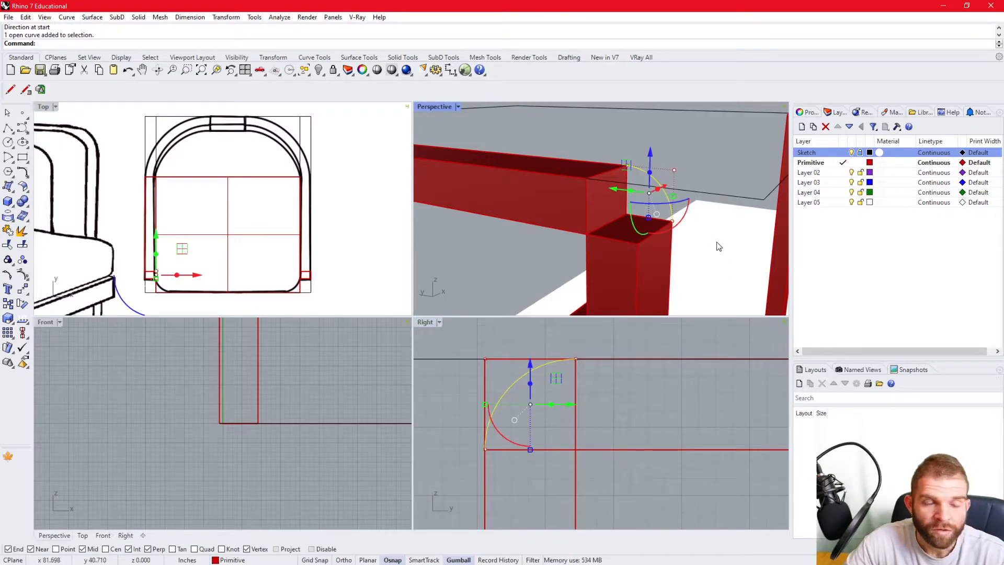
{"action": "key", "text": "Escape"}
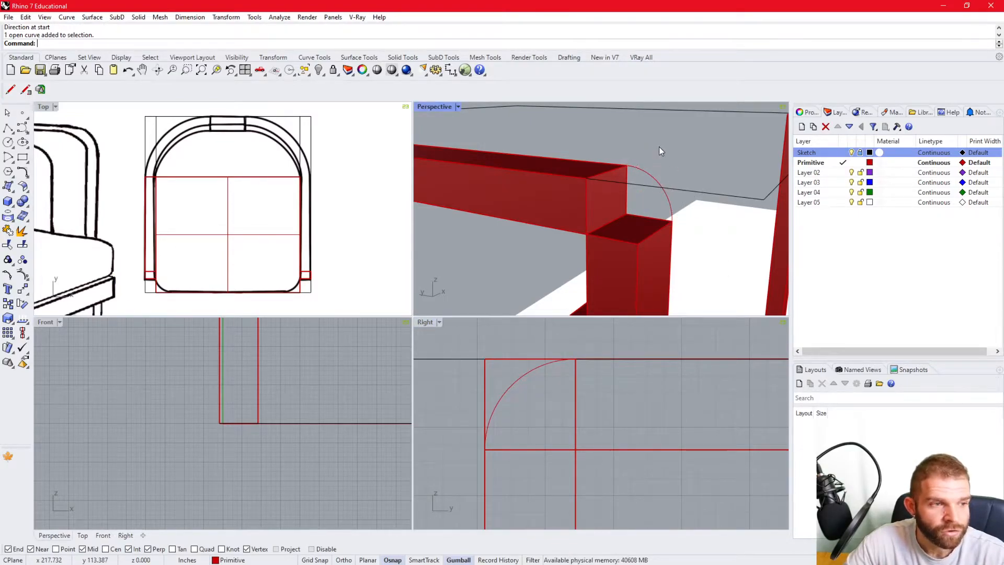
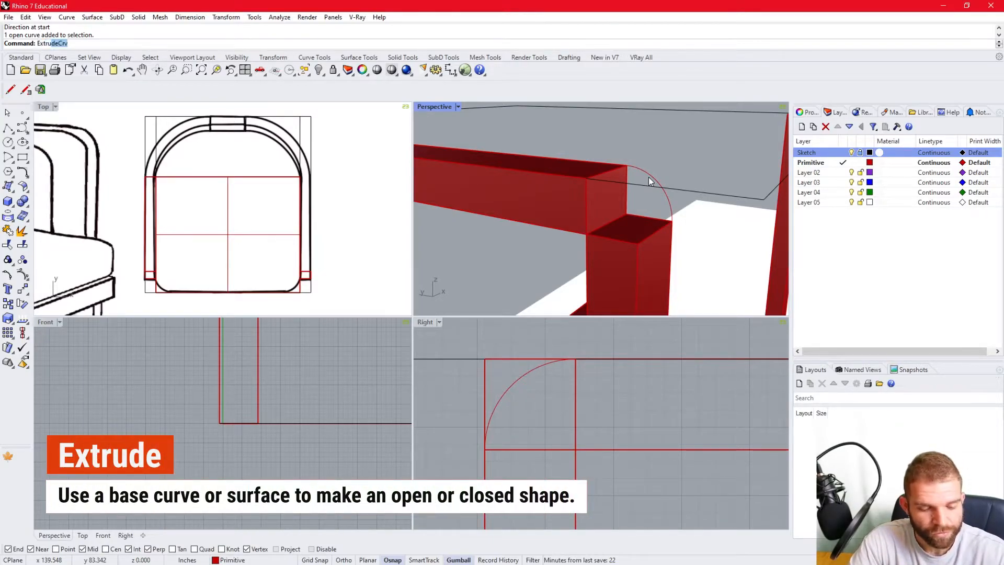
Extrude the corner arc as an open surface across the leg's width, and delete that extrusion while keeping the arc.
{"action": "key", "text": "Return"}
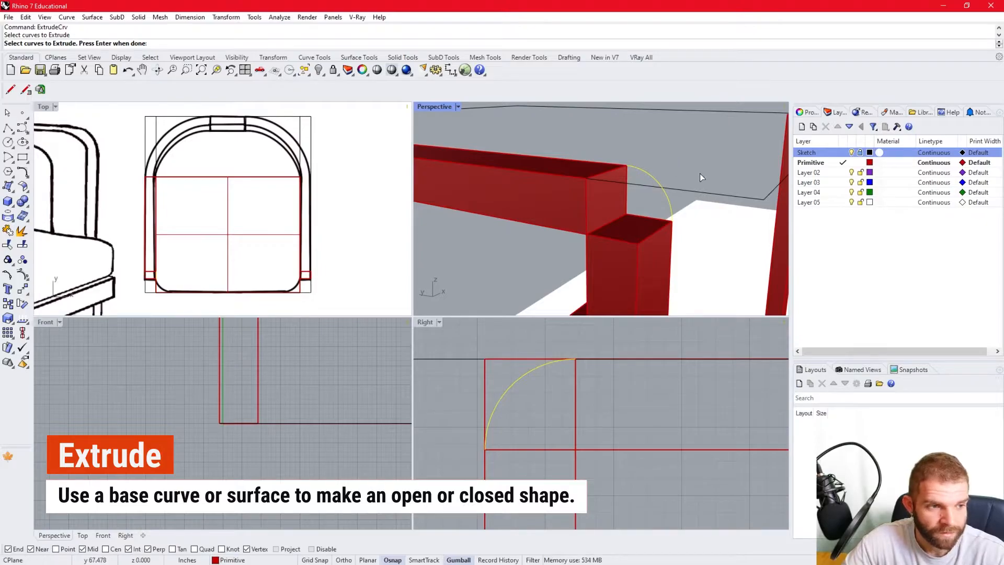
{"action": "key", "text": "Return"}
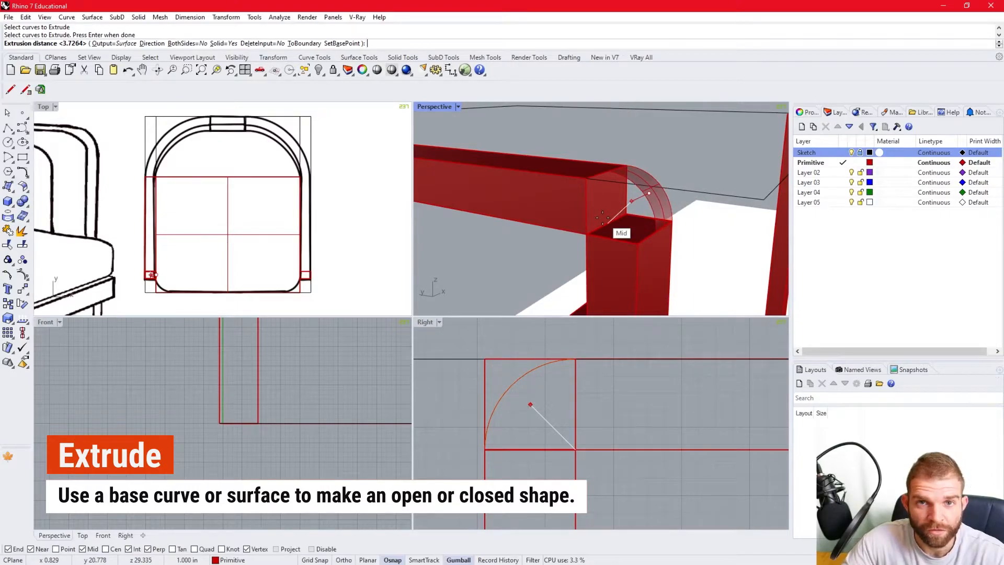
{"action": "left_click", "coordinate": [639, 246]}
{"action": "right_click_drag", "start_coordinate": [637, 268], "coordinate": [636, 209]}
{"action": "left_click", "coordinate": [643, 202]}
{"action": "key", "text": "Delete"}
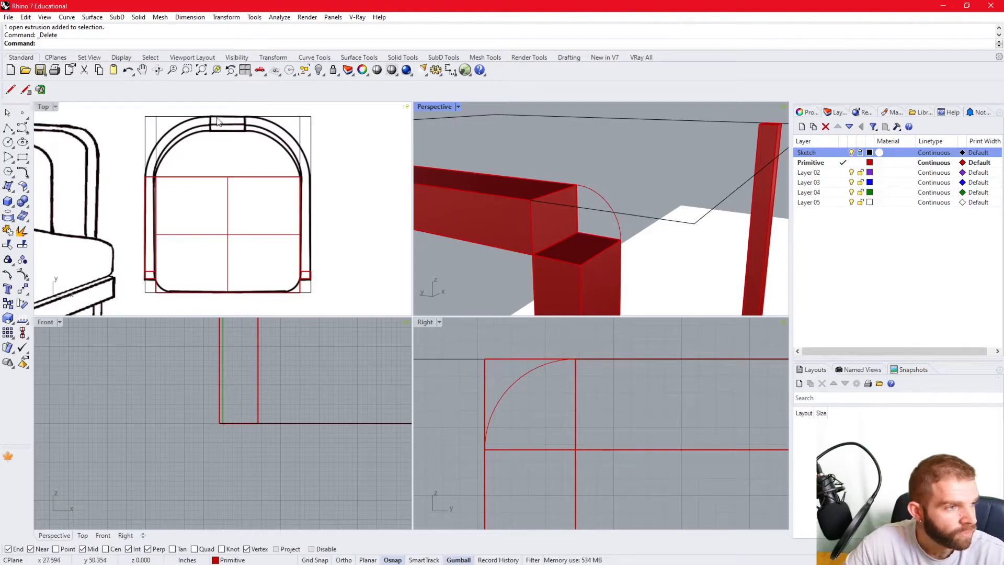
Draw a polyline from the corner arc's lower end through the inner corner between leg and armrest to the arc's upper end.
{"action": "left_click", "coordinate": [7, 127]}
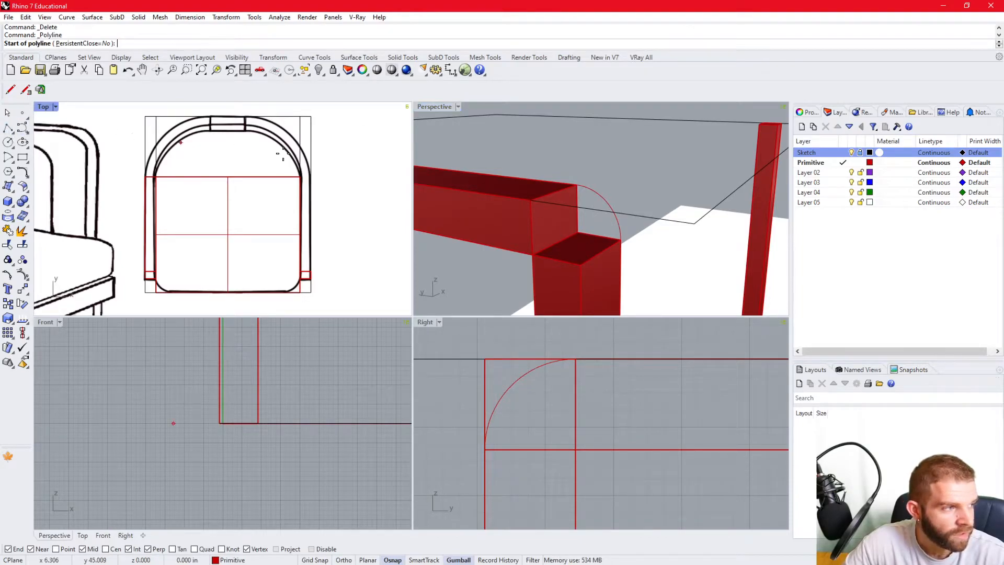
{"action": "left_click", "coordinate": [621, 239]}
{"action": "left_click", "coordinate": [578, 232]}
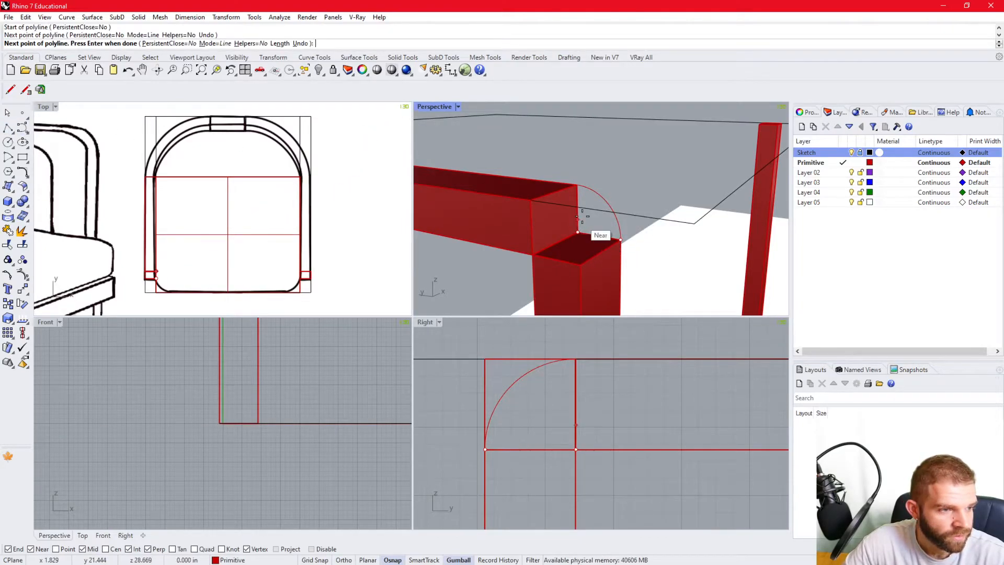
{"action": "left_click", "coordinate": [576, 181]}
{"action": "key", "text": "Return"}
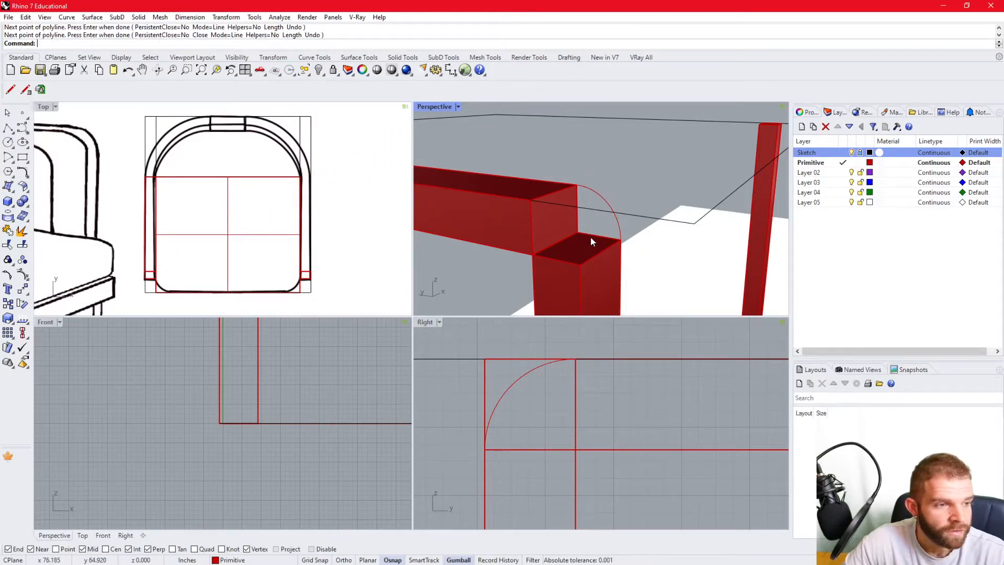
Join the corner arc and the polyline into one closed profile curve.
{"action": "left_click", "coordinate": [593, 235]}
{"action": "left_click", "coordinate": [628, 263]}
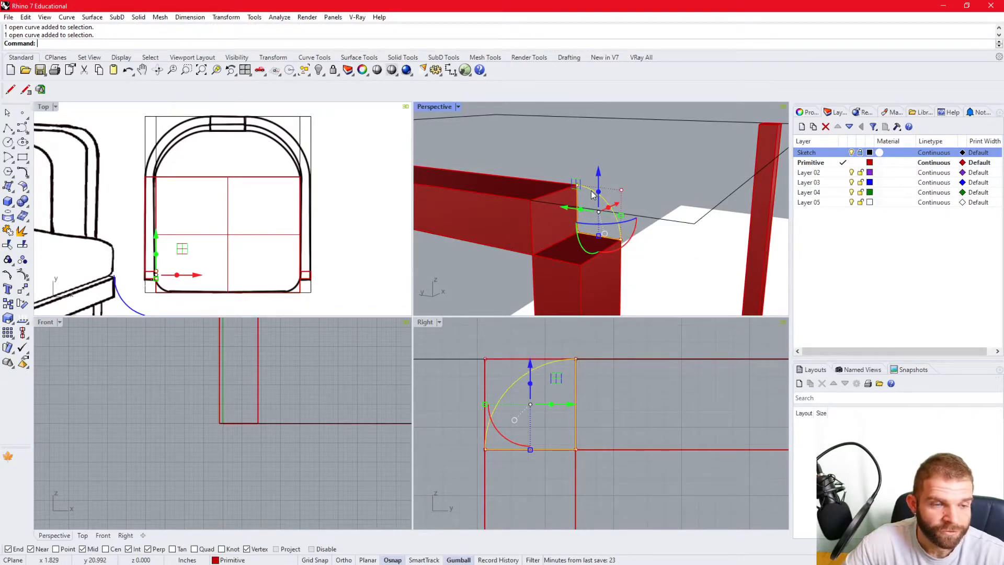
{"action": "type", "text": "j"}
{"action": "key", "text": "Return"}
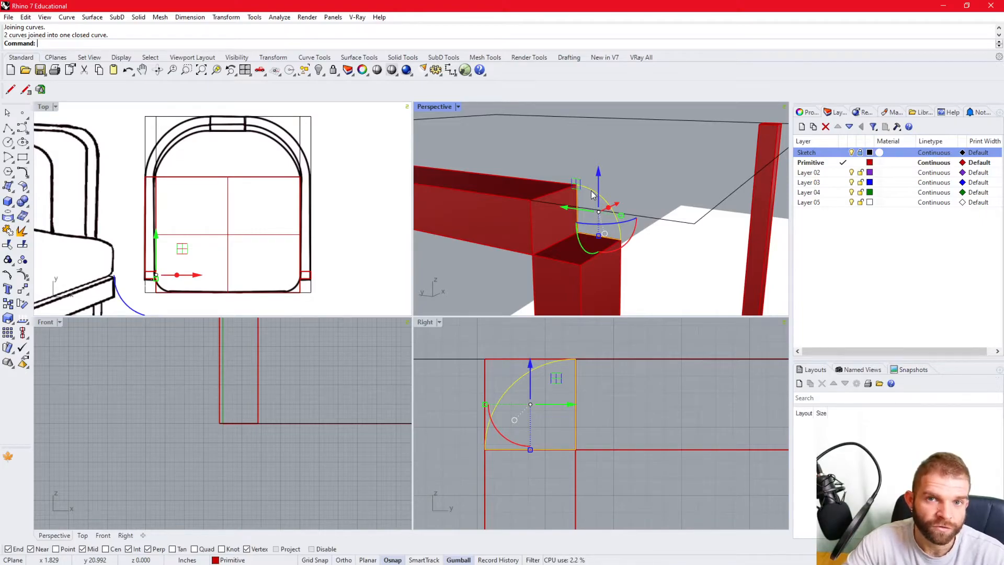
Extrude the closed corner profile across the leg's width with the Solid option set to No.
{"action": "type", "text": "Extrude"}
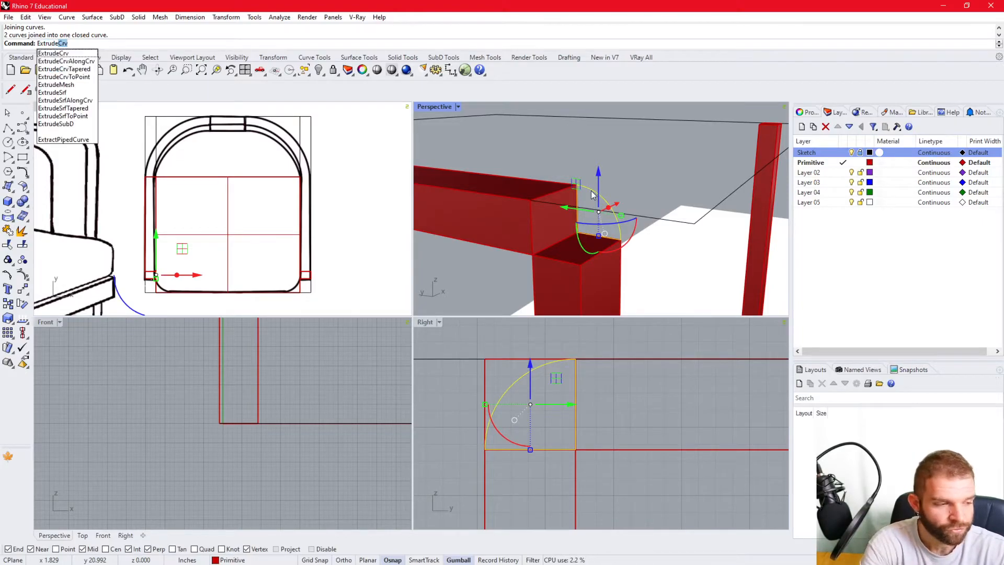
{"action": "key", "text": "Return"}
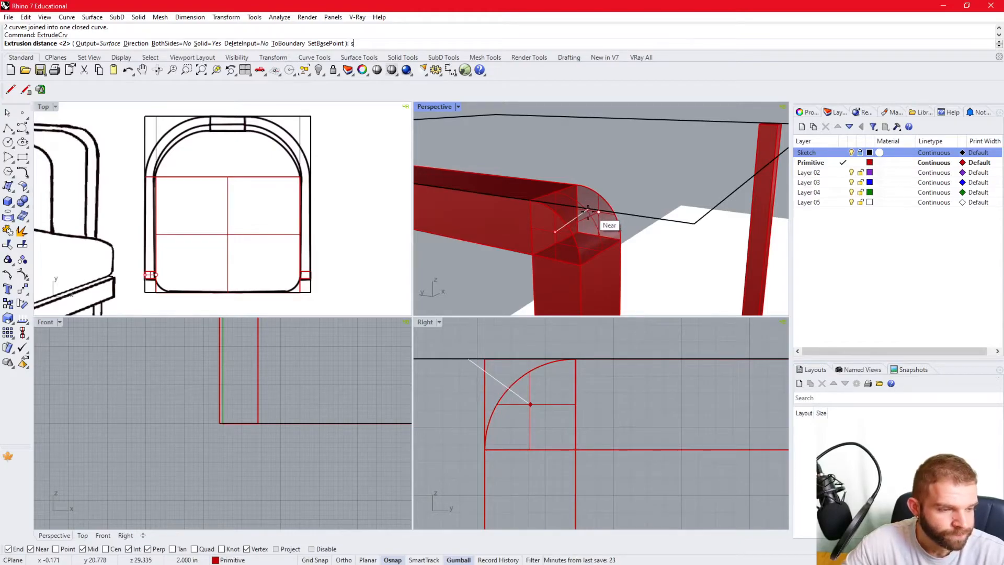
{"action": "type", "text": "s"}
{"action": "key", "text": "Return"}
{"action": "left_click", "coordinate": [575, 263]}
{"action": "right_click_drag", "start_coordinate": [600, 247], "coordinate": [608, 245]}
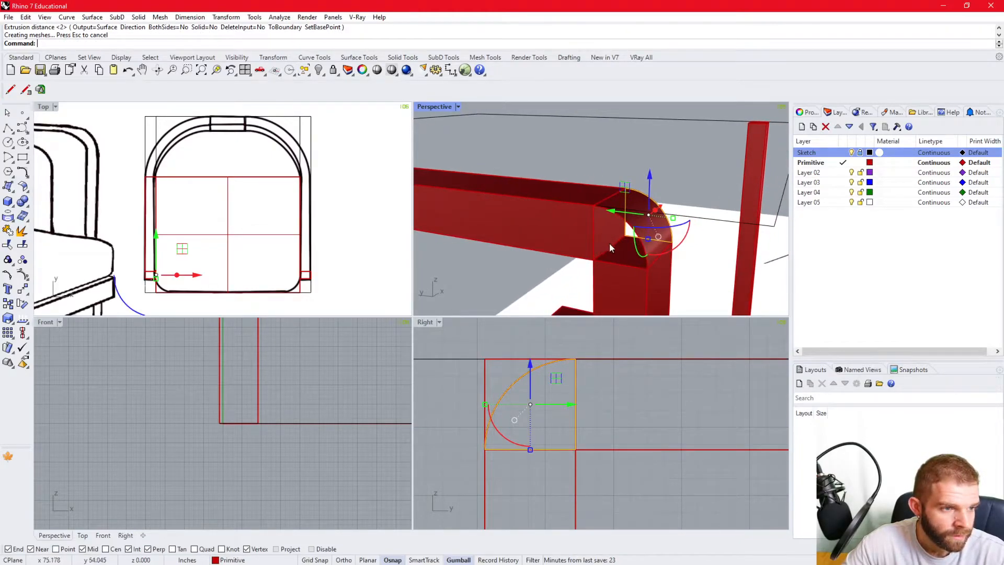
Move the open corner extrusion straight up above the leg to expose its hollow sides, and undo the move.
{"action": "left_click", "coordinate": [635, 203]}
{"action": "left_click_drag", "start_coordinate": [637, 187], "coordinate": [638, 119]}
{"action": "key", "text": "Escape"}
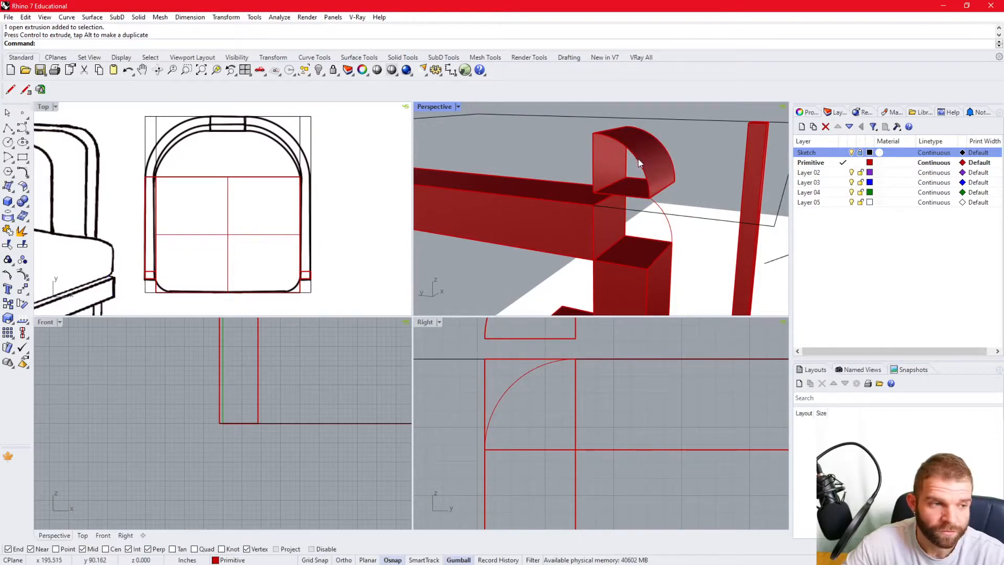
{"action": "key", "text": "ctrl+z"}
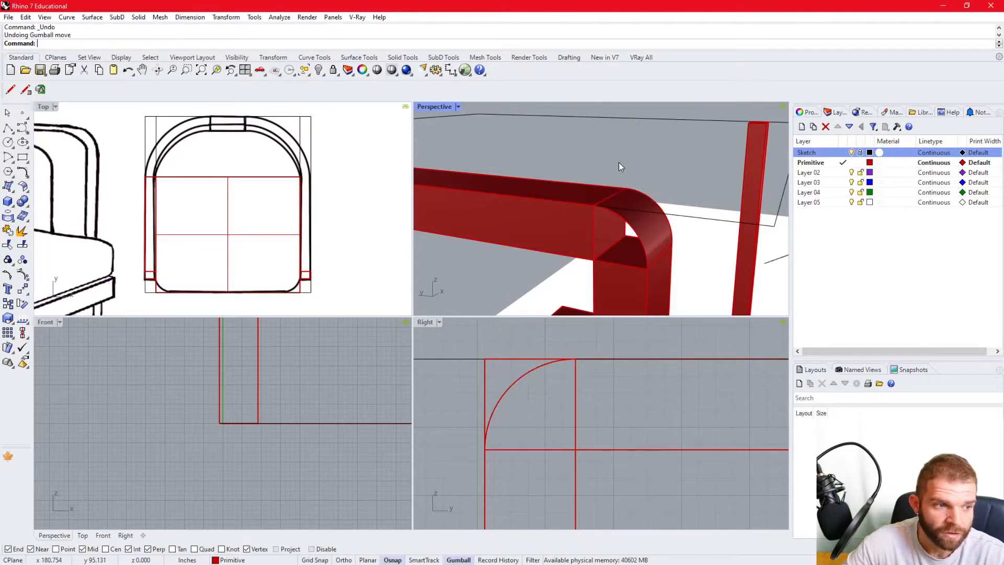
Cap the open ends of the corner extrusion, and delete the capped piece while keeping its profile curve.
{"action": "right_click_drag", "start_coordinate": [619, 162], "coordinate": [613, 221]}
{"action": "left_click", "coordinate": [632, 220]}
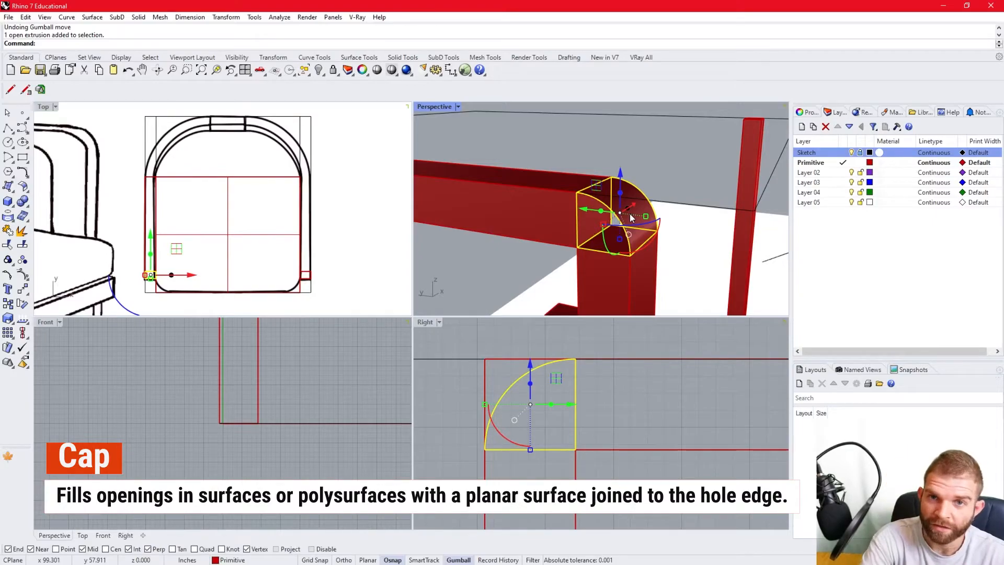
{"action": "type", "text": "Cap"}
{"action": "key", "text": "Return"}
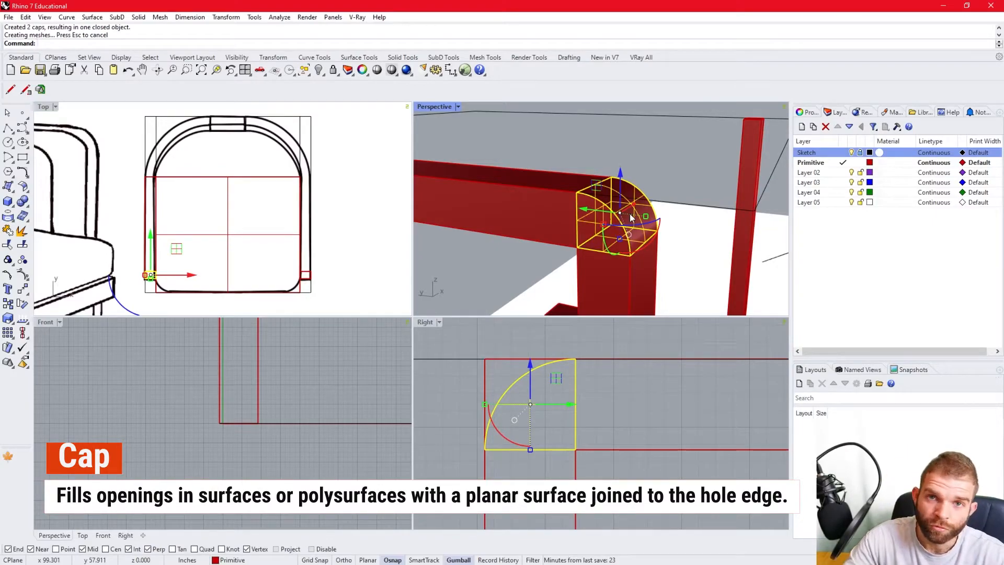
{"action": "left_click", "coordinate": [674, 162]}
{"action": "left_click", "coordinate": [614, 235]}
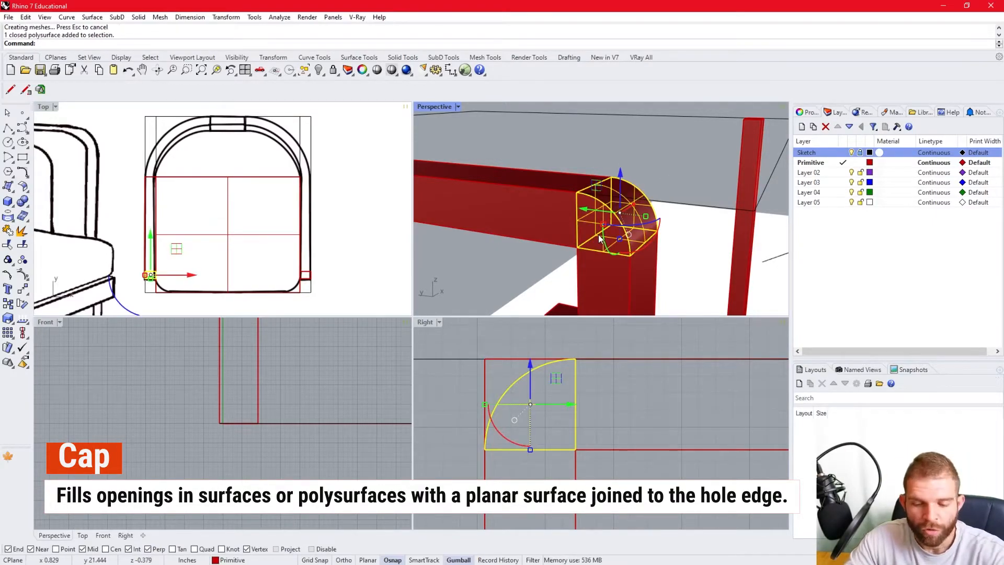
{"action": "key", "text": "Delete"}
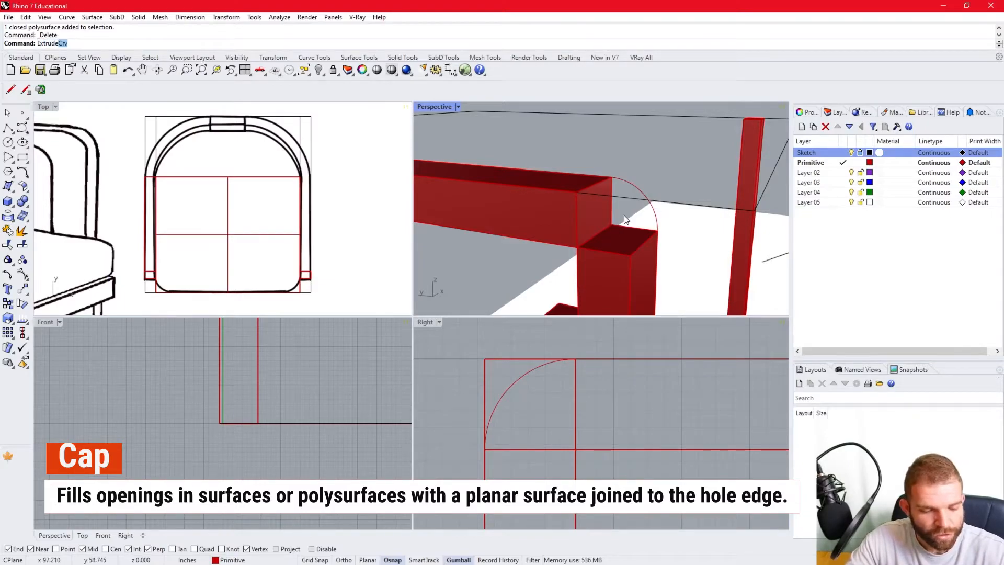
Extrude the closed corner profile across the leg's width with the Solid option set to Yes.
{"action": "key", "text": "Return"}
{"action": "left_click", "coordinate": [636, 191]}
{"action": "key", "text": "Return"}
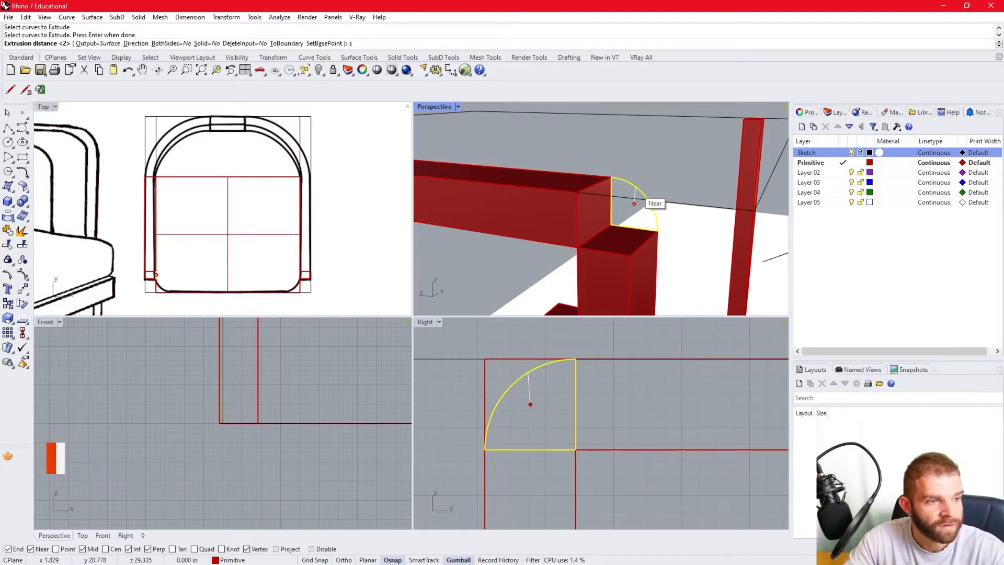
{"action": "type", "text": "s"}
{"action": "key", "text": "Return"}
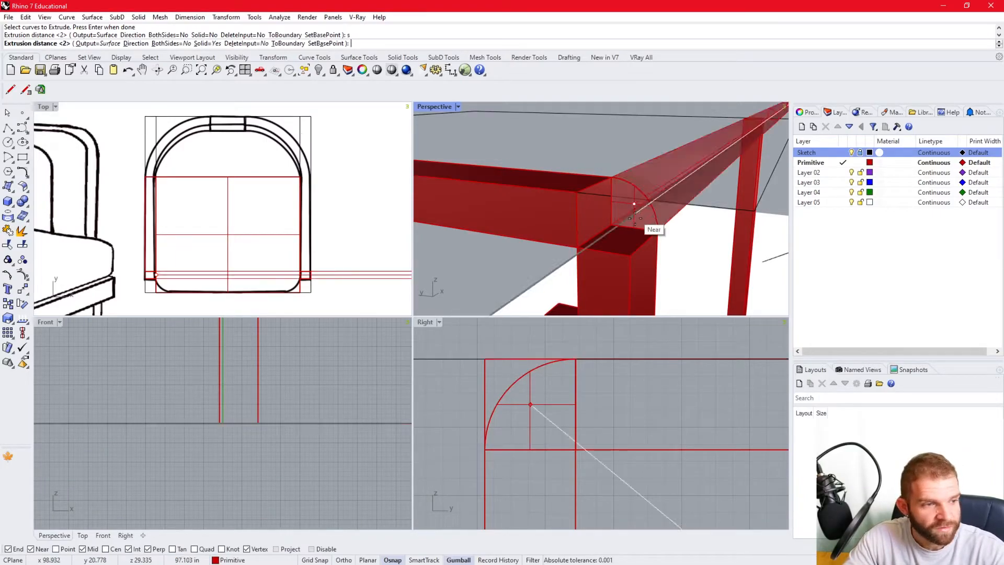
{"action": "left_click", "coordinate": [629, 255]}
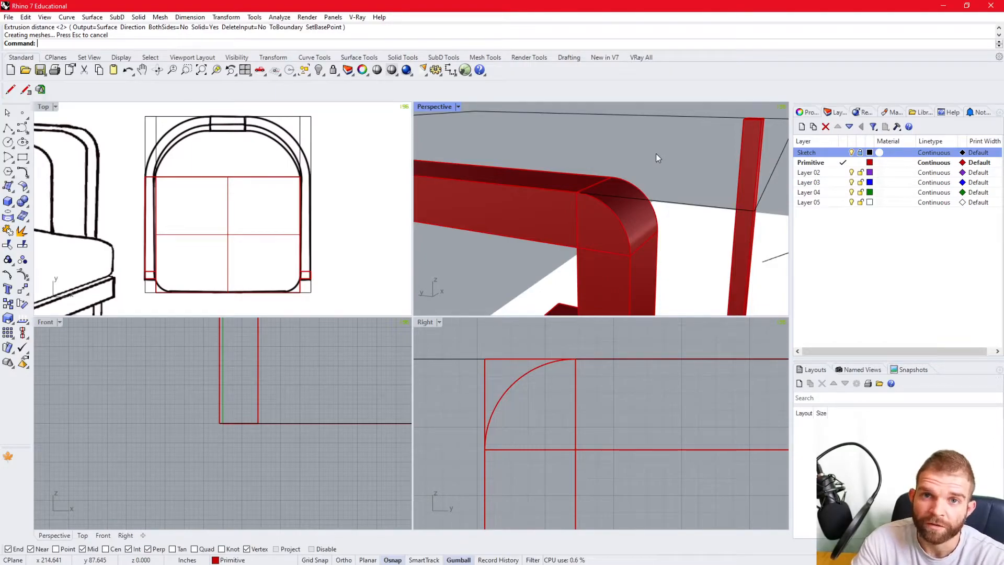
Make Sketch the current layer for tracing the backrest's curved corner in the Top view with a start, end, direction arc.
{"action": "right_click_drag", "start_coordinate": [656, 152], "coordinate": [586, 235]}
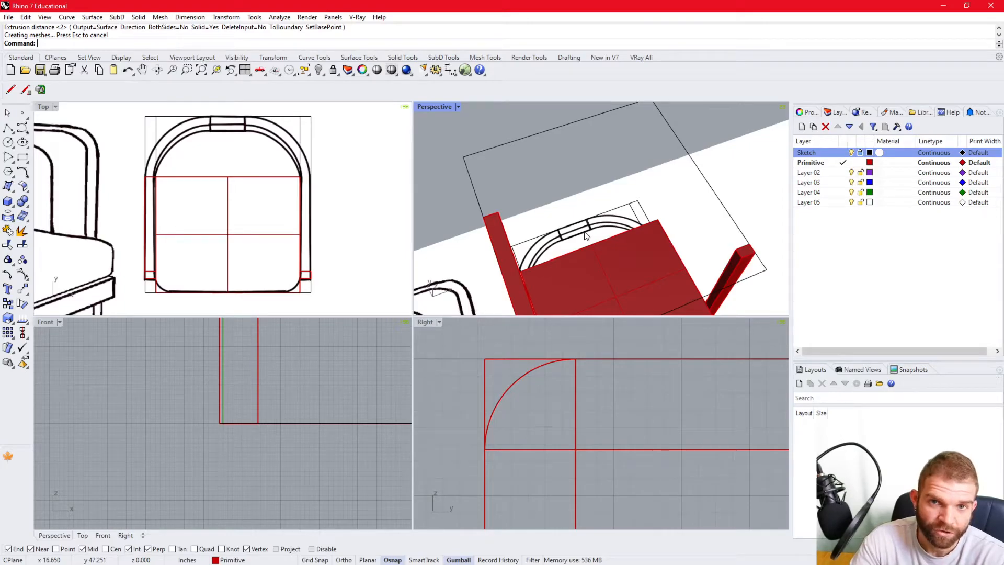
{"action": "scroll", "coordinate": [262, 168], "scroll_direction": "down", "scroll_amount": 3}
{"action": "scroll", "coordinate": [195, 167], "scroll_direction": "up", "scroll_amount": 6}
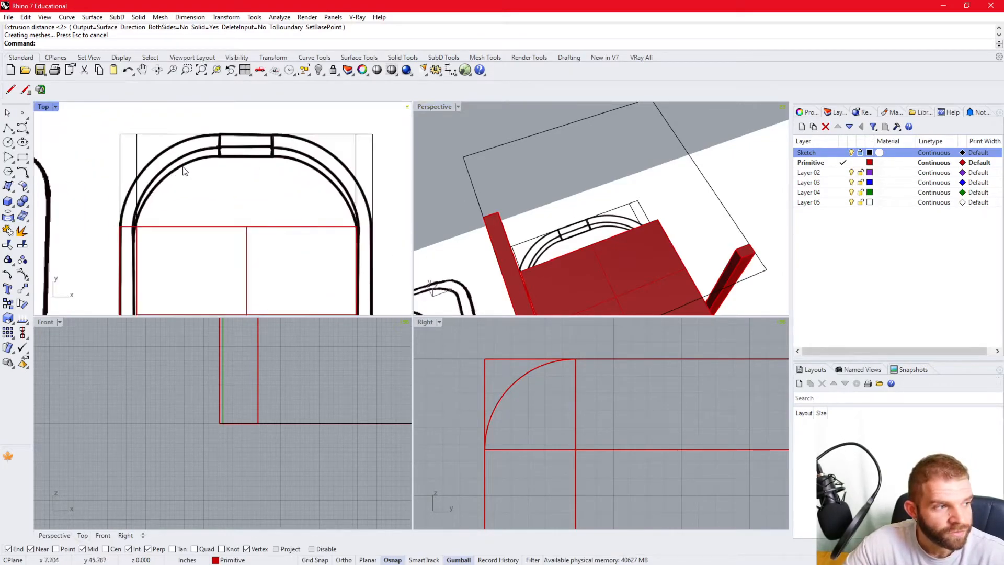
{"action": "left_click", "coordinate": [8, 157]}
{"action": "left_click", "coordinate": [53, 163]}
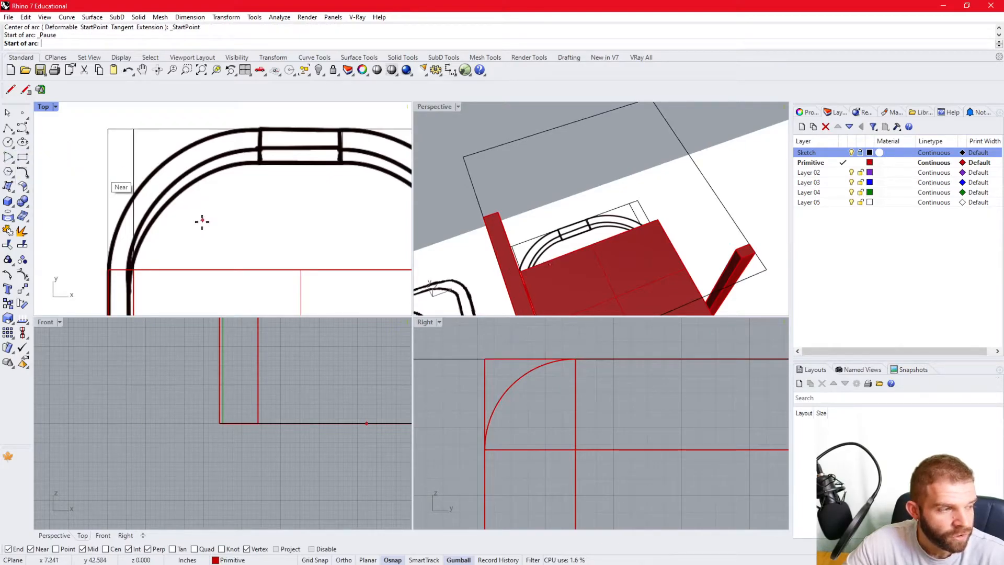
{"action": "left_click", "coordinate": [843, 153]}
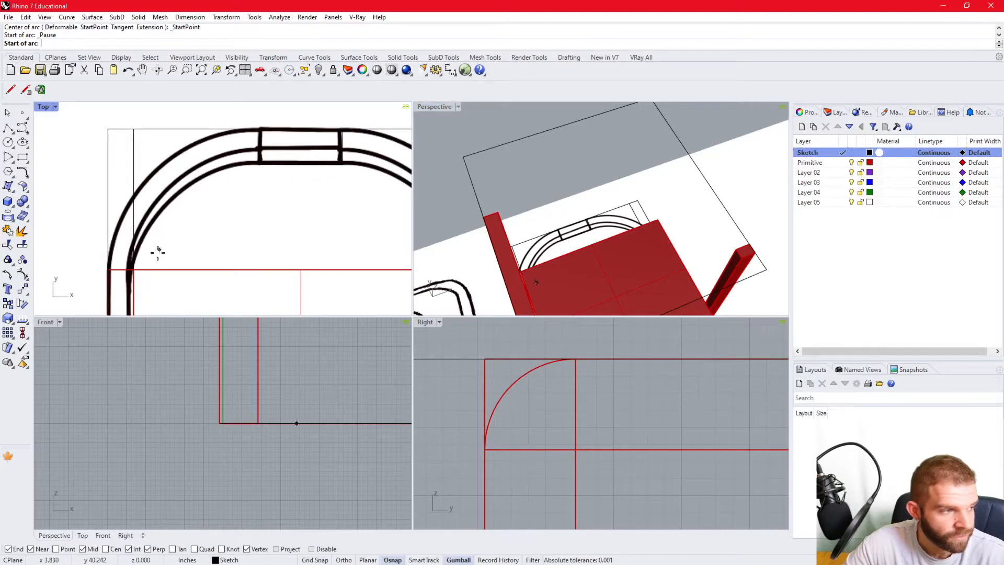
{"action": "left_click", "coordinate": [133, 270]}
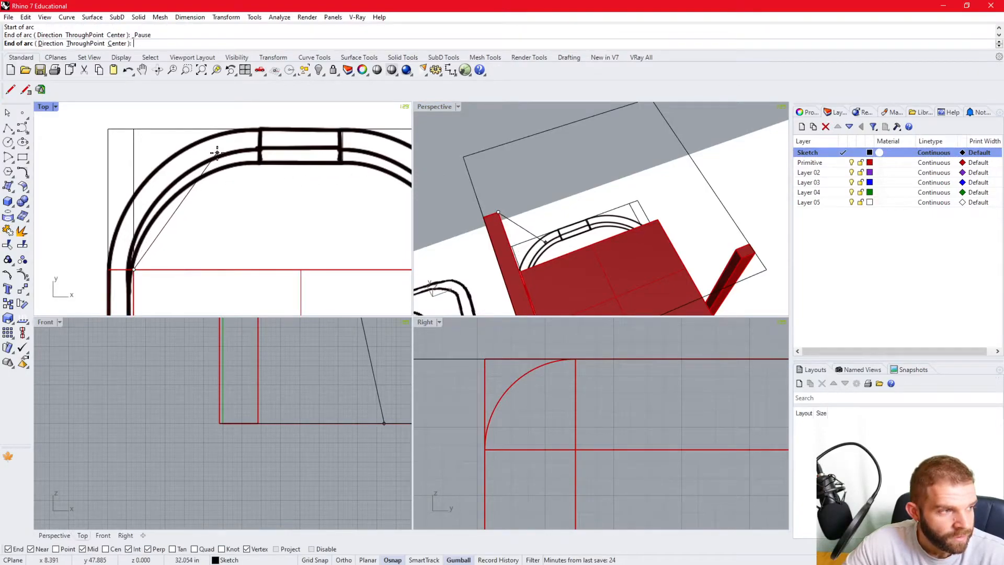
{"action": "key", "text": "Escape"}
{"action": "right_click", "coordinate": [147, 186]}
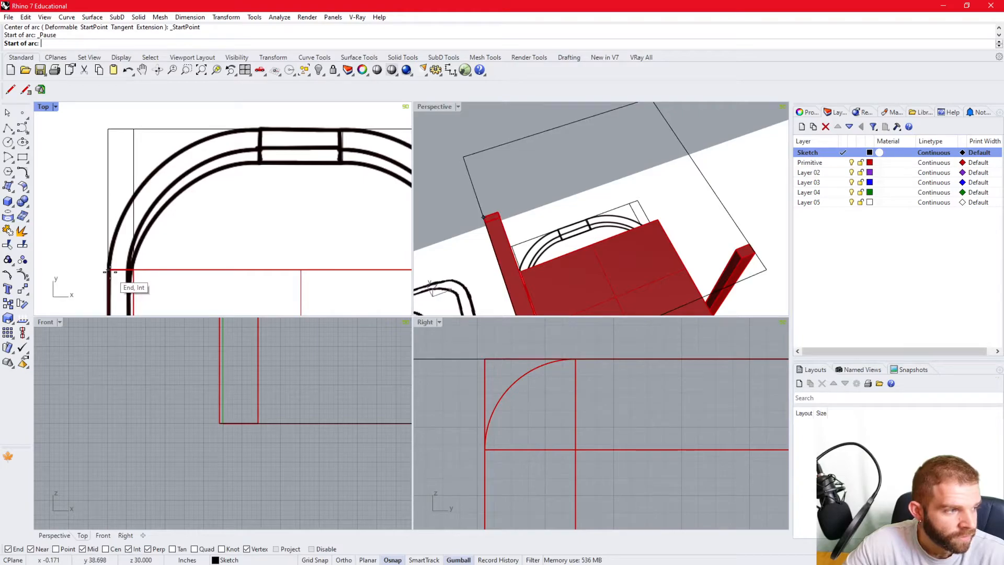
{"action": "left_click", "coordinate": [109, 271]}
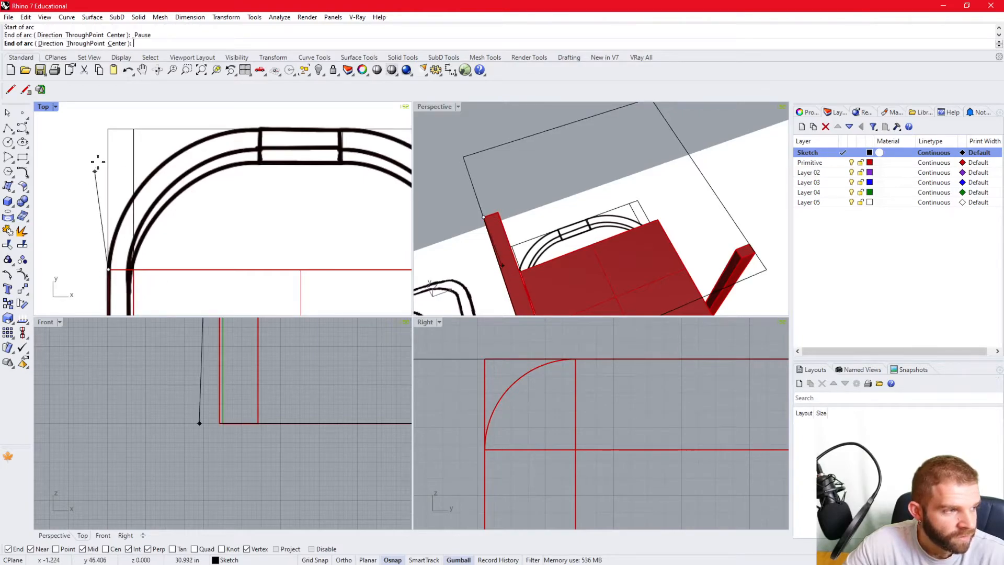
{"action": "left_click", "coordinate": [258, 127]}
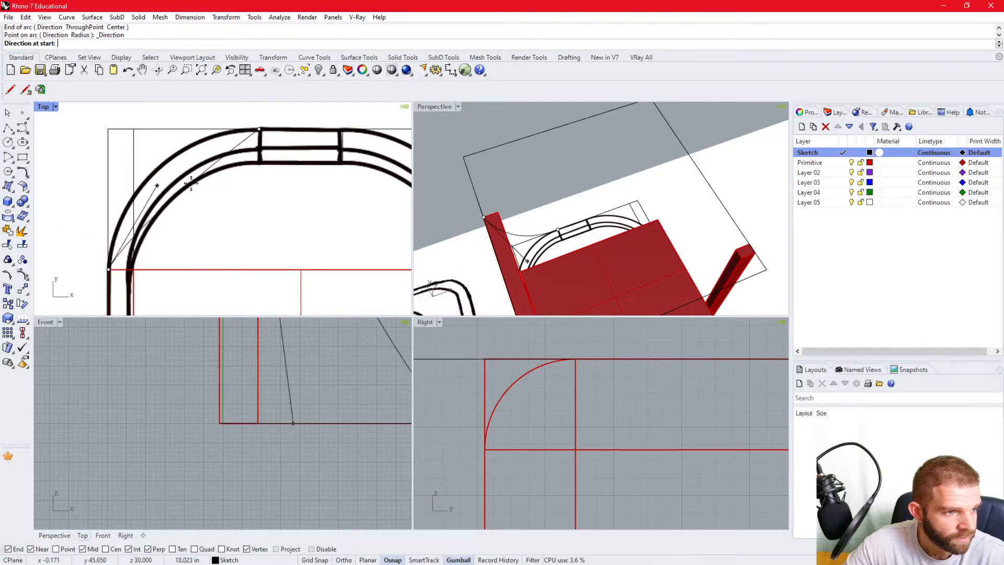
{"action": "key", "text": "Escape"}
Draw a ground-level arc along the sketched backrest's outer corner, from the side boundary line to the middle back piece, starting parallel to the side line.
{"action": "mouse_move", "coordinate": [562, 218]}
{"action": "right_mouse_down"}
{"action": "mouse_move", "coordinate": [587, 209]}
{"action": "mouse_move", "coordinate": [568, 201]}
{"action": "mouse_move", "coordinate": [533, 235]}
{"action": "right_mouse_up"}
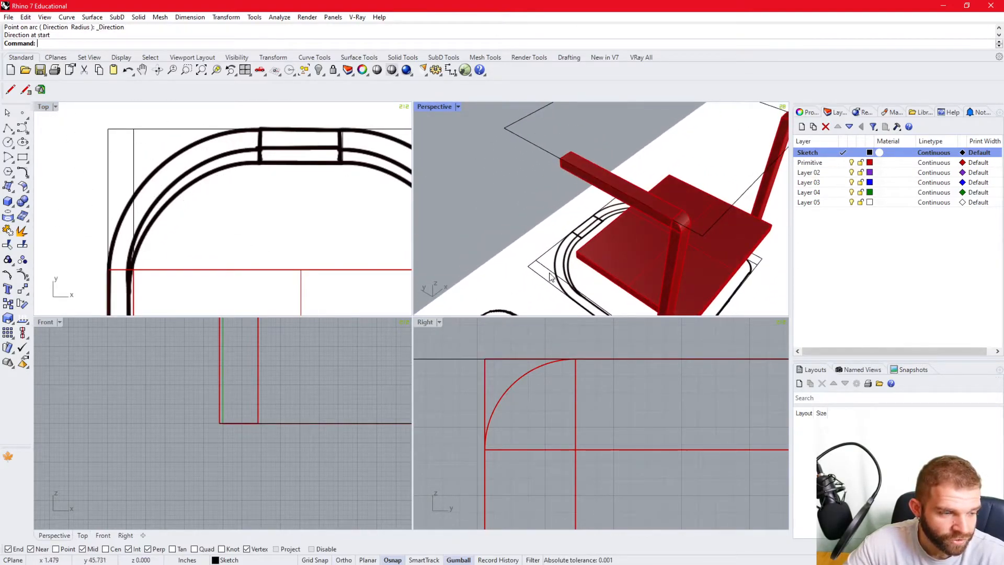
{"action": "scroll", "coordinate": [551, 273], "scroll_direction": "down", "scroll_amount": 2}
{"action": "scroll", "coordinate": [556, 264], "scroll_direction": "up", "scroll_amount": 5}
{"action": "scroll", "coordinate": [556, 265], "scroll_direction": "up", "scroll_amount": 3}
{"action": "right_click", "coordinate": [567, 279]}
{"action": "scroll", "coordinate": [561, 281], "scroll_direction": "up", "scroll_amount": 2}
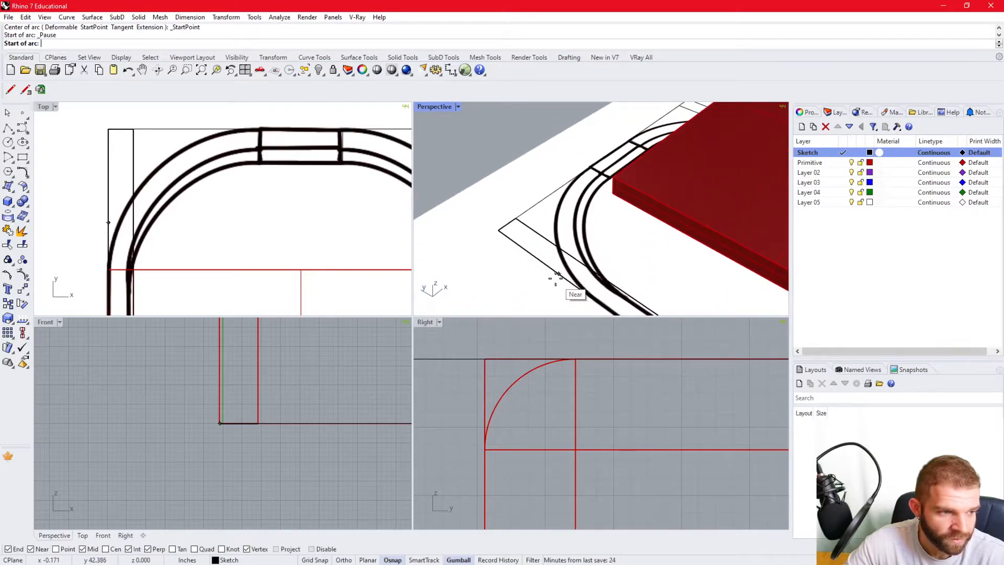
{"action": "scroll", "coordinate": [523, 209], "scroll_direction": "down", "scroll_amount": 1}
{"action": "scroll", "coordinate": [531, 227], "scroll_direction": "up", "scroll_amount": 4}
{"action": "scroll", "coordinate": [549, 239], "scroll_direction": "down", "scroll_amount": 1}
{"action": "scroll", "coordinate": [561, 257], "scroll_direction": "up", "scroll_amount": 2}
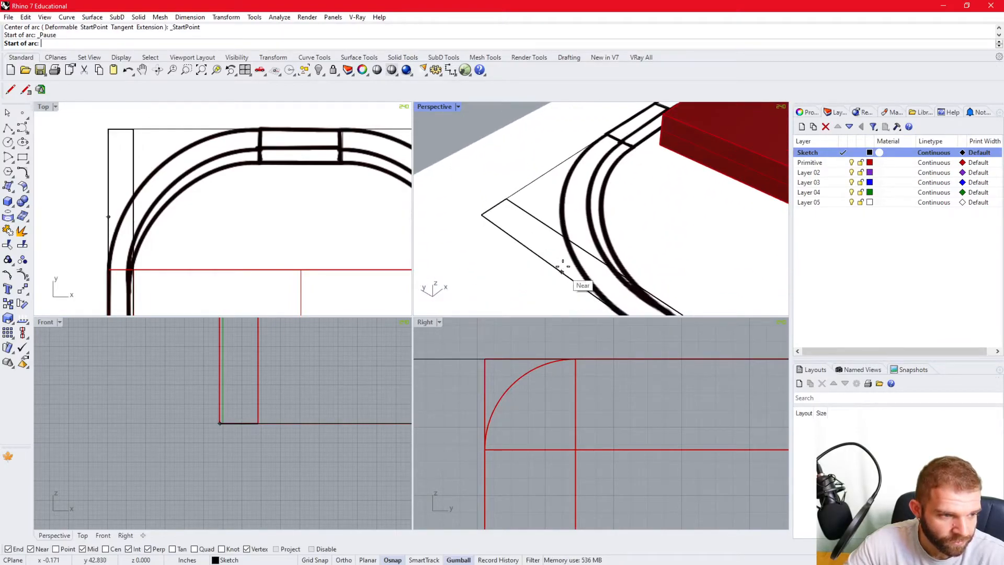
{"action": "scroll", "coordinate": [588, 282], "scroll_direction": "down", "scroll_amount": 1}
{"action": "scroll", "coordinate": [596, 289], "scroll_direction": "up", "scroll_amount": 1}
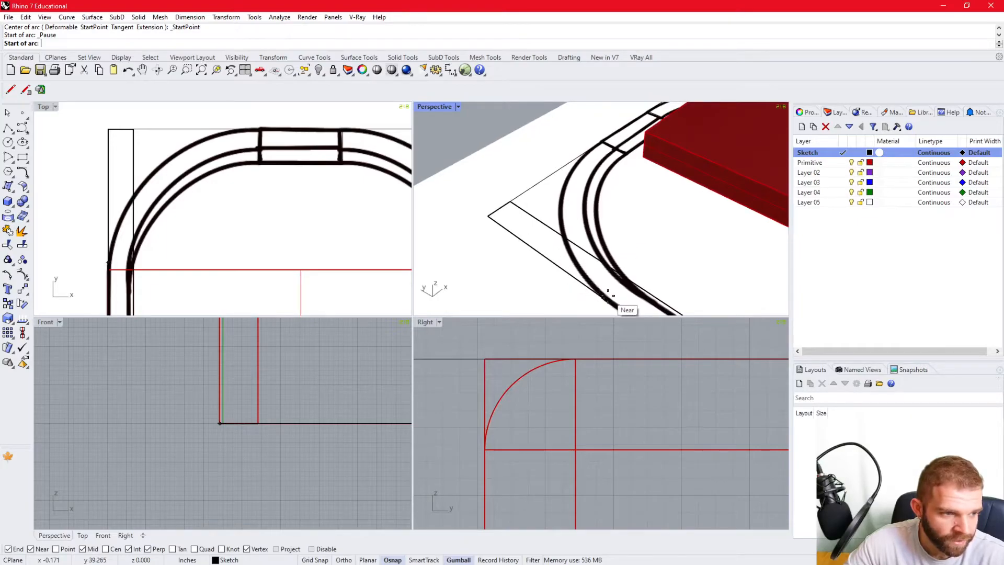
{"action": "left_click", "coordinate": [608, 301]}
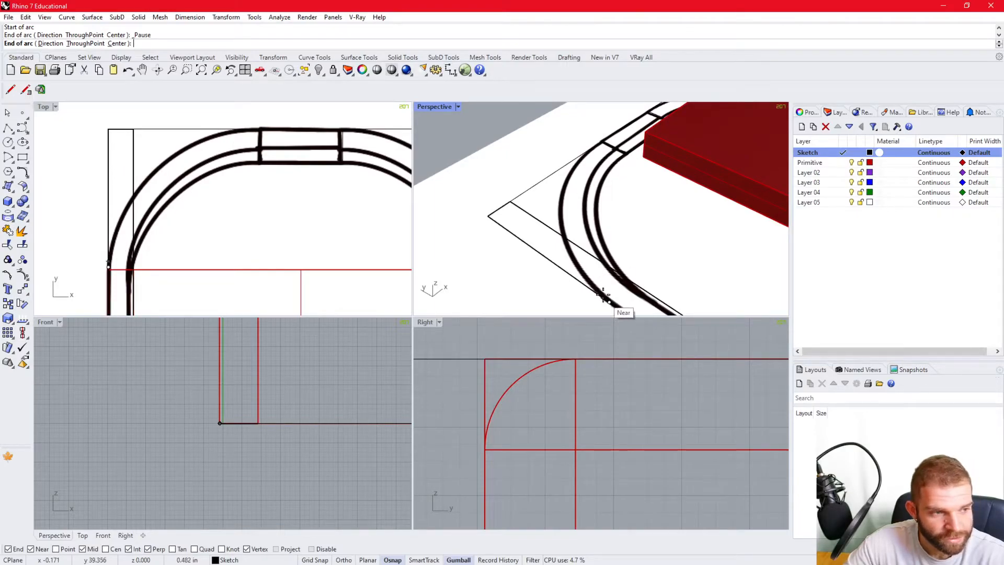
{"action": "left_click", "coordinate": [599, 145]}
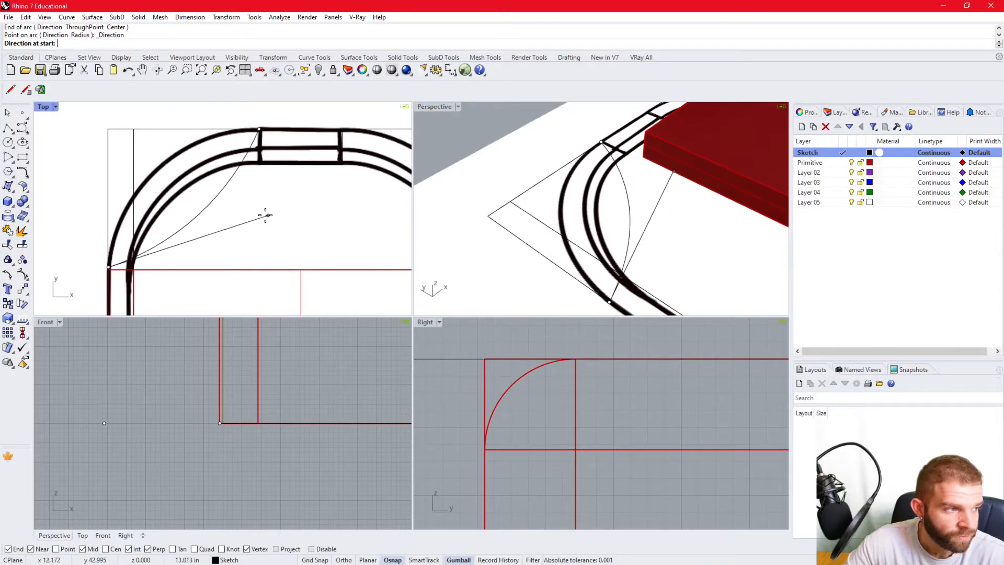
{"action": "key", "text": "shift"}
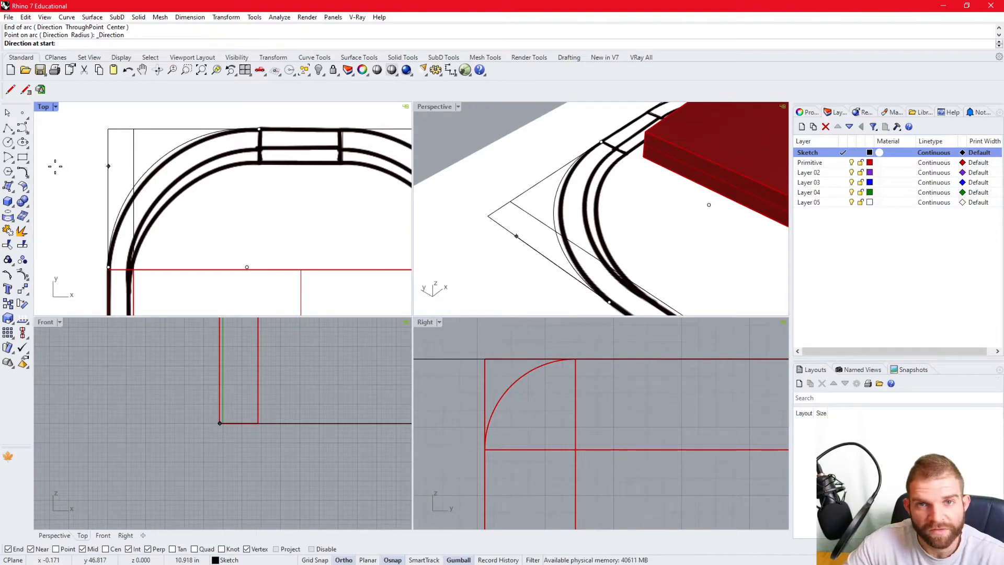
{"action": "key", "text": "Escape"}
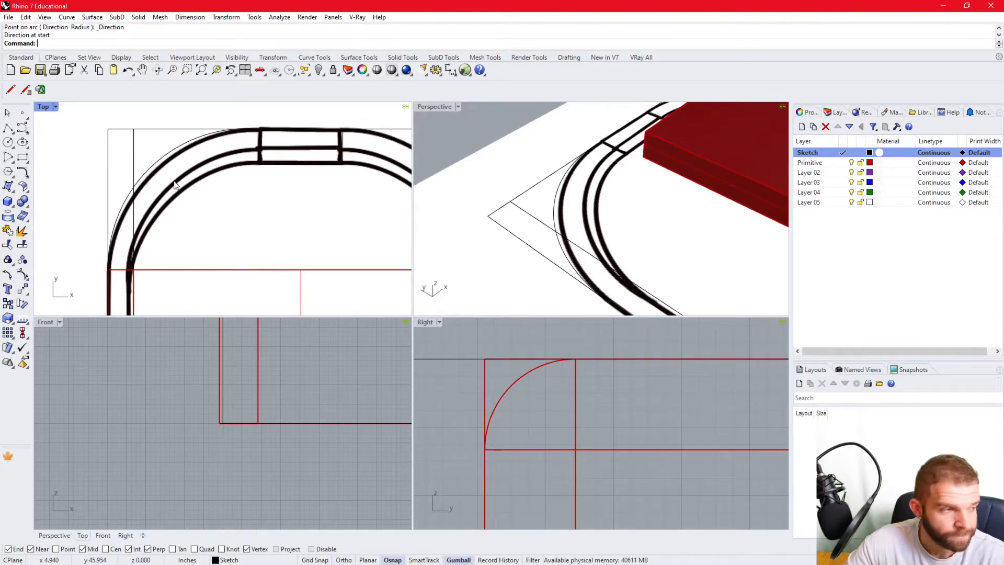
Offset the backrest's outer corner arc inward by 2 inches, picking the distance across the arm's width in the Top view.
{"action": "left_click", "coordinate": [155, 170]}
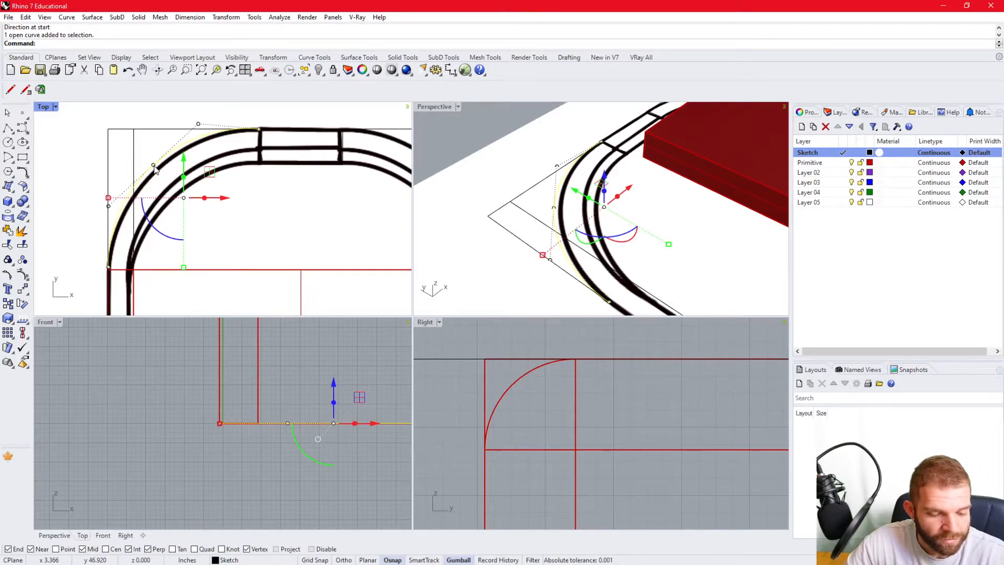
{"action": "type", "text": "ffset"}
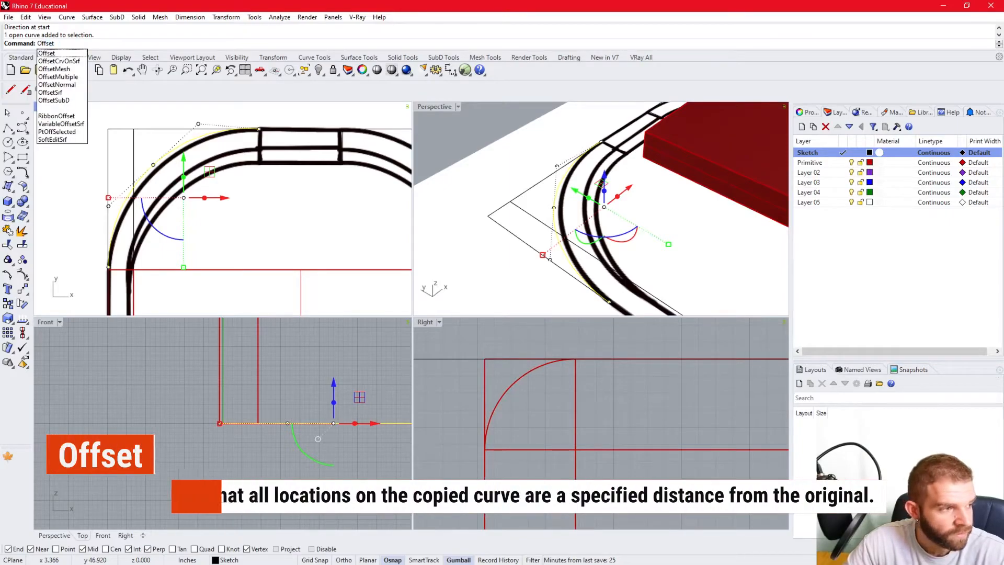
{"action": "key", "text": "Return"}
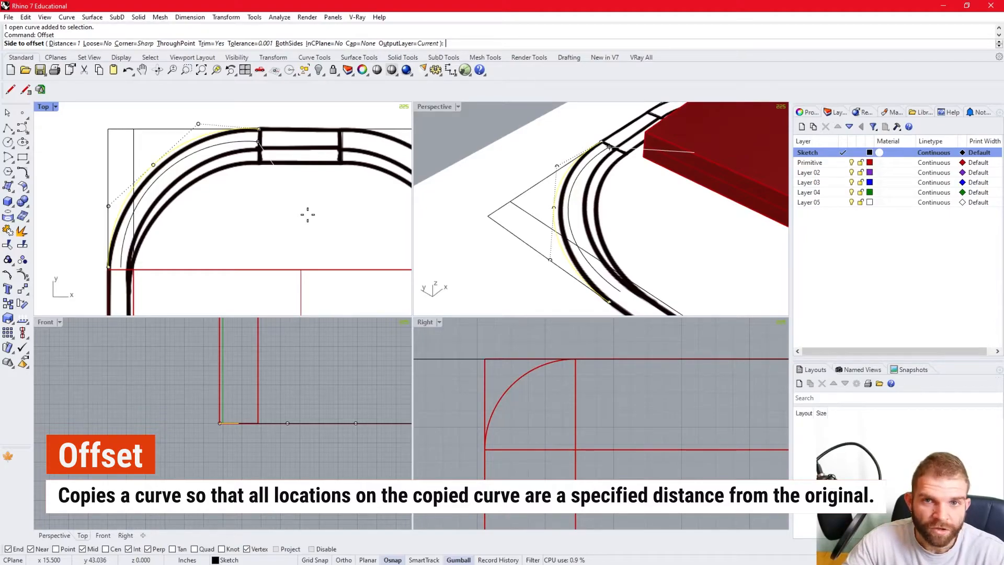
{"action": "type", "text": "d"}
{"action": "key", "text": "Return"}
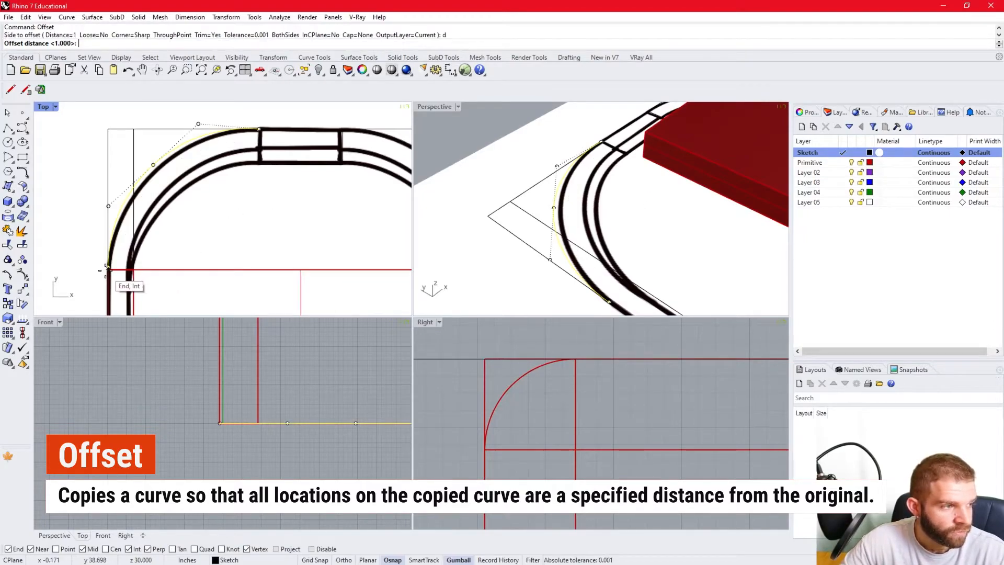
{"action": "scroll", "coordinate": [107, 268], "scroll_direction": "up", "scroll_amount": 5}
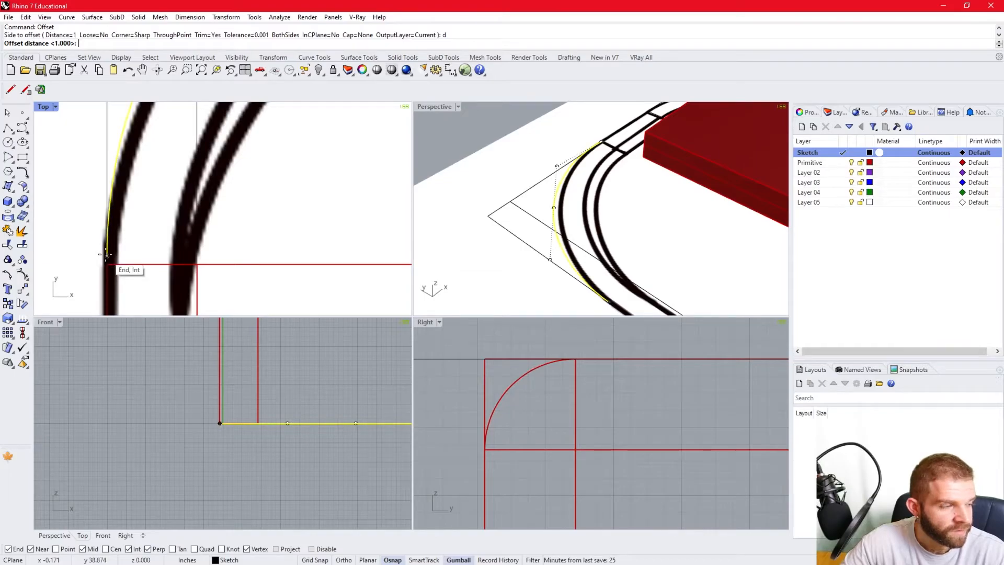
{"action": "left_click", "coordinate": [106, 255]}
{"action": "left_click", "coordinate": [198, 256]}
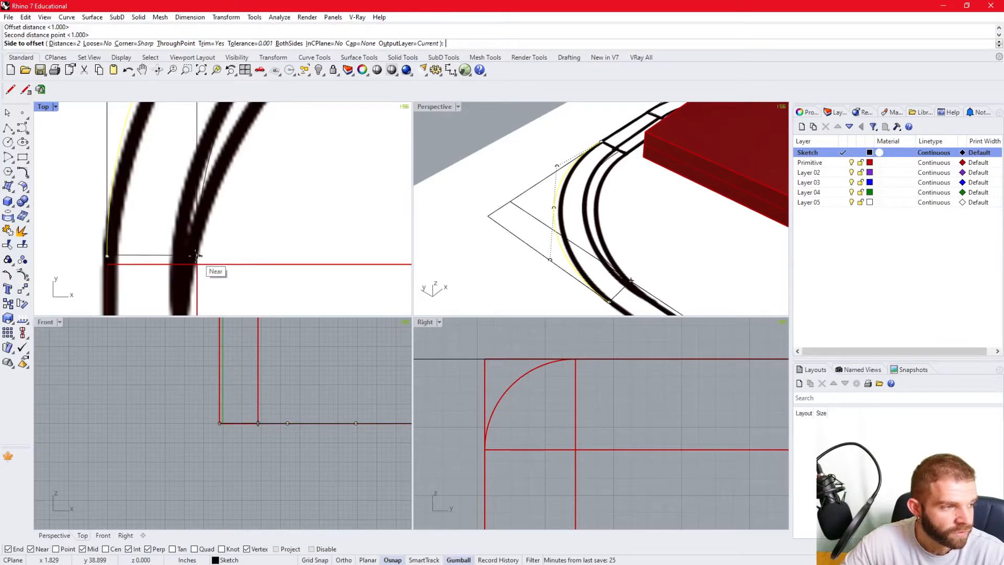
{"action": "scroll", "coordinate": [156, 229], "scroll_direction": "down", "scroll_amount": 3}
{"action": "scroll", "coordinate": [199, 232], "scroll_direction": "down", "scroll_amount": 3}
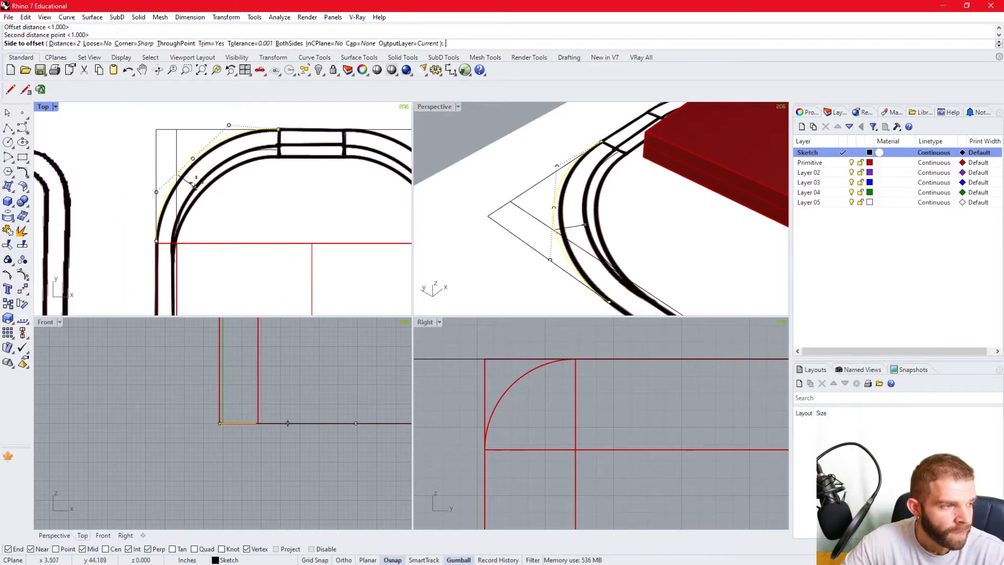
{"action": "scroll", "coordinate": [261, 162], "scroll_direction": "up", "scroll_amount": 3}
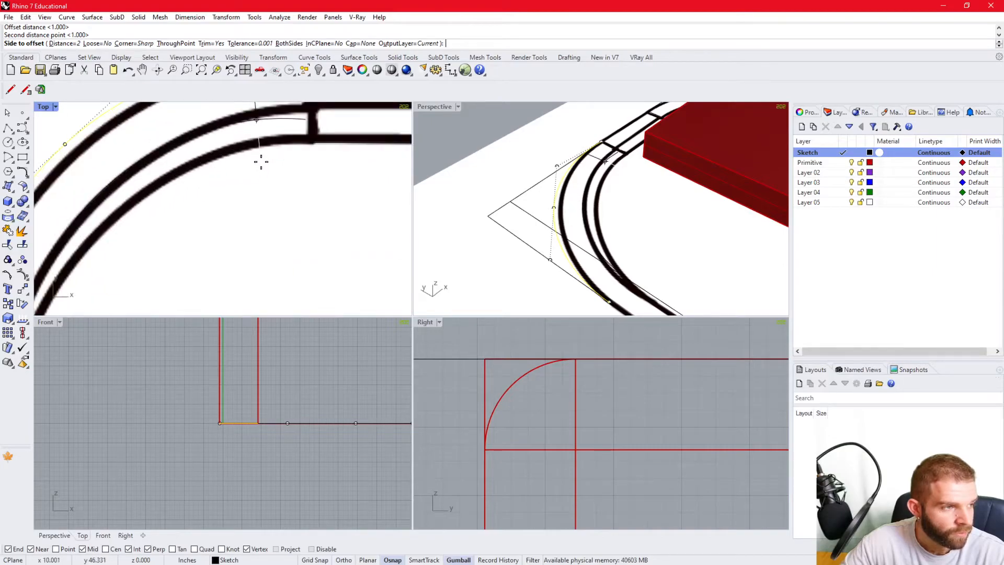
{"action": "scroll", "coordinate": [263, 163], "scroll_direction": "down", "scroll_amount": 2}
{"action": "scroll", "coordinate": [247, 177], "scroll_direction": "down", "scroll_amount": 2}
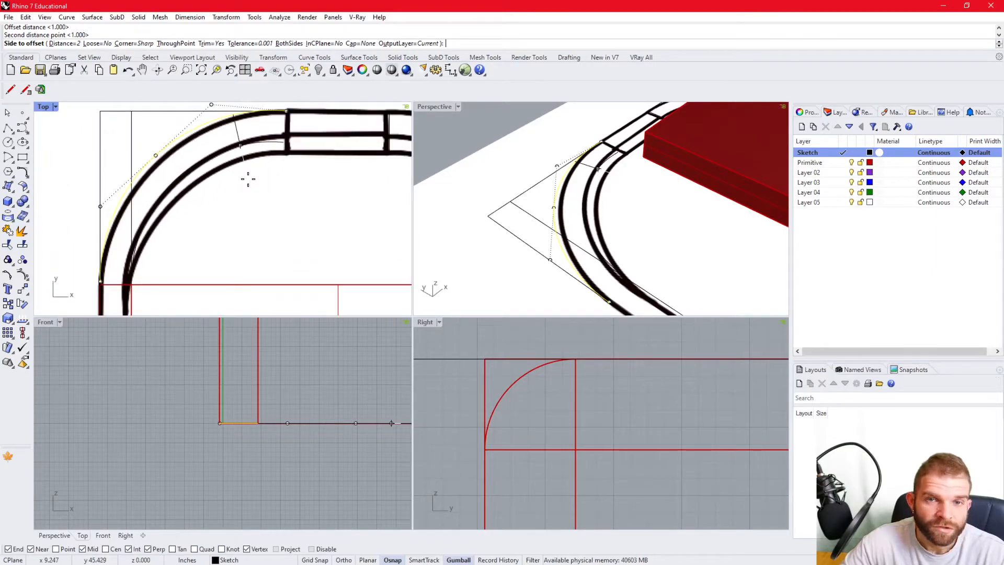
{"action": "left_click", "coordinate": [194, 189]}
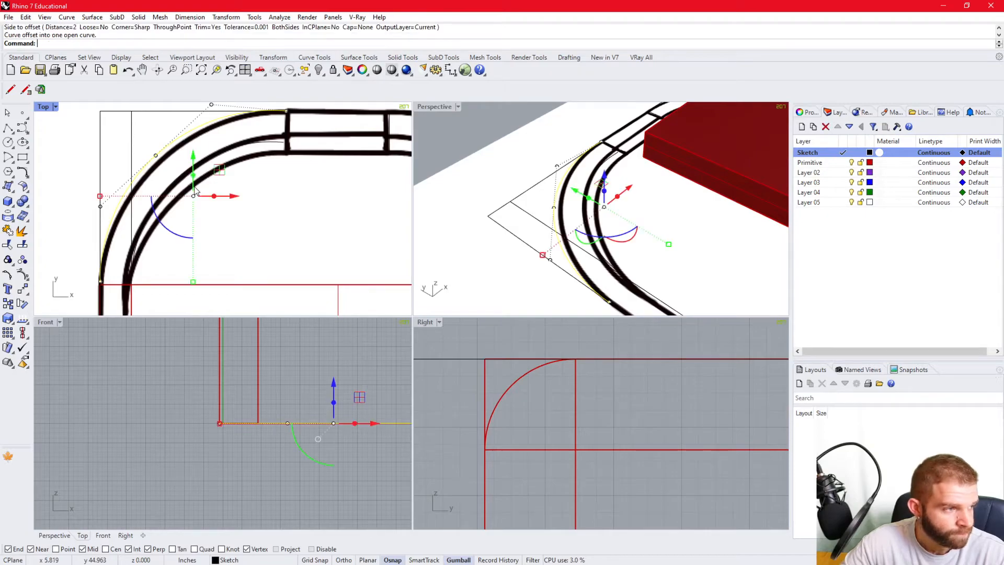
{"action": "key", "text": "Escape"}
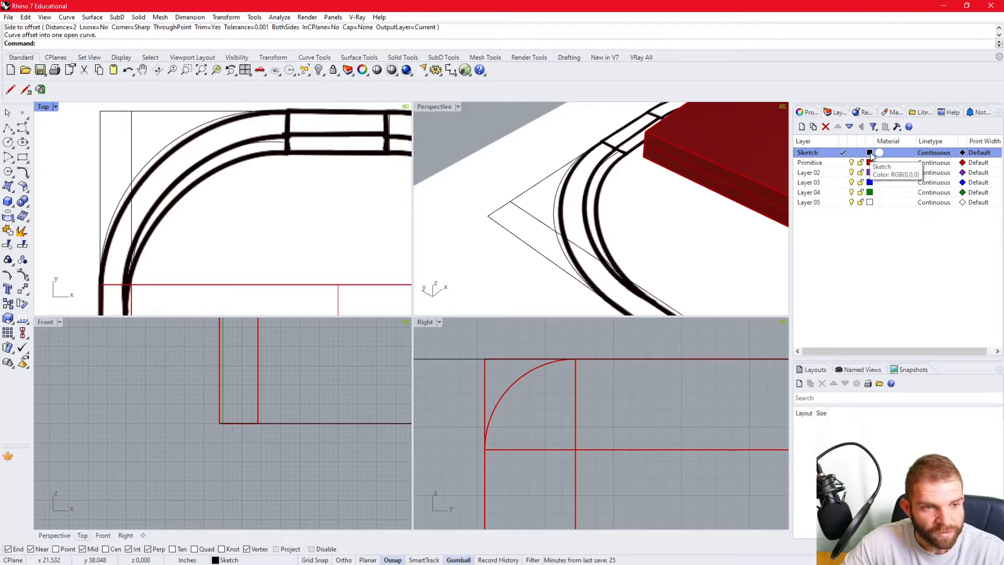
Change the Sketch layer's color to orange.
{"action": "left_click", "coordinate": [869, 153]}
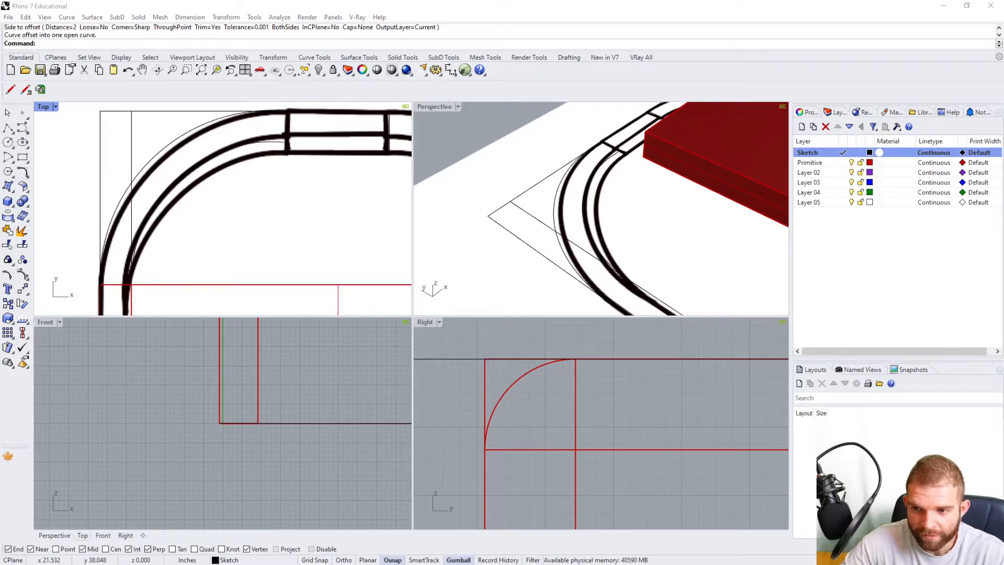
{"action": "key", "text": "Return"}
{"action": "left_click", "coordinate": [456, 147]}
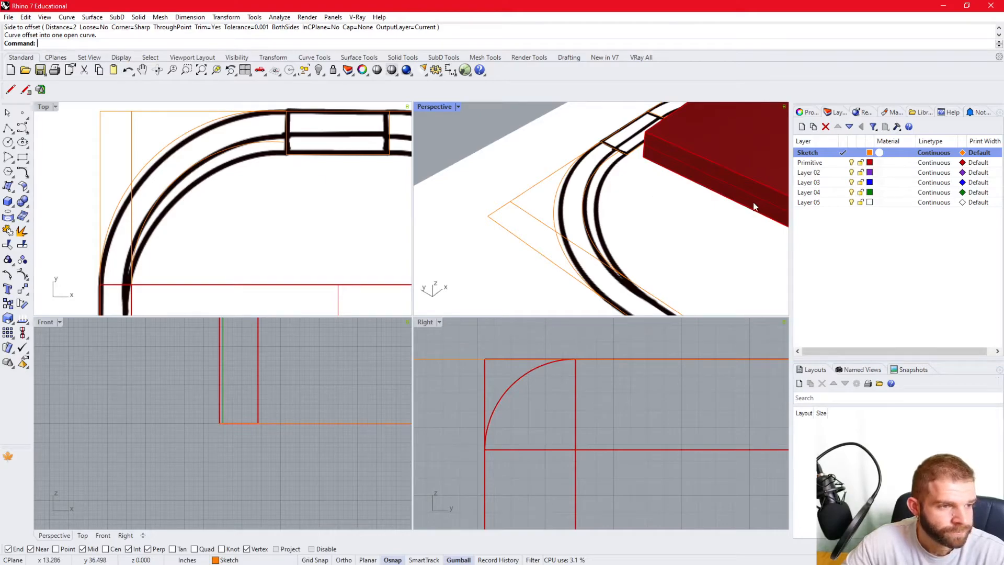
Copy the outer corner arc from its ground-level end point up to the top outer corner of the arm's back end.
{"action": "left_click", "coordinate": [553, 218]}
{"action": "type", "text": "Copy"}
{"action": "key", "text": "Return"}
{"action": "scroll", "coordinate": [544, 199], "scroll_direction": "up", "scroll_amount": 5}
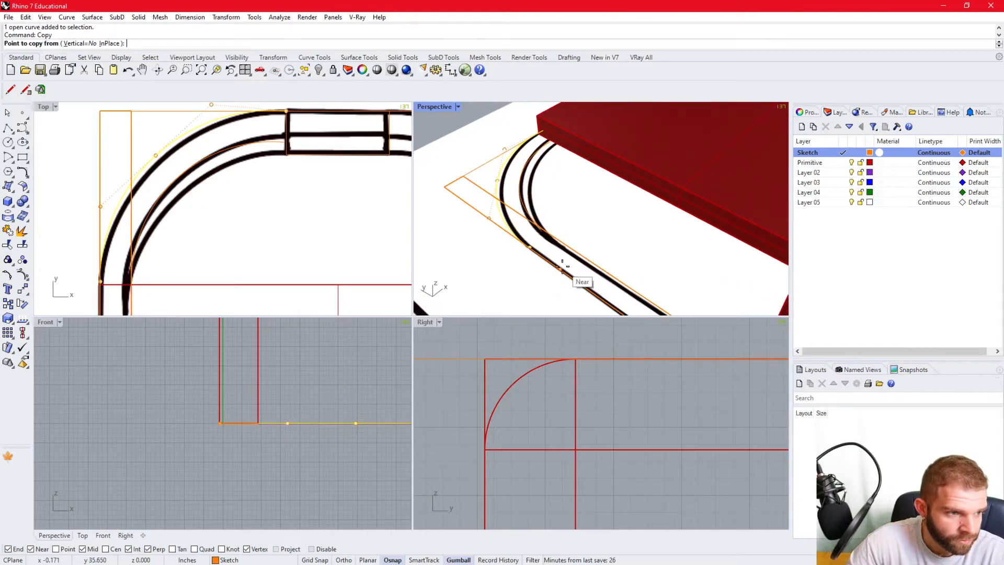
{"action": "left_click", "coordinate": [531, 254]}
{"action": "scroll", "coordinate": [510, 249], "scroll_direction": "down", "scroll_amount": 7}
{"action": "right_click_drag", "start_coordinate": [448, 151], "coordinate": [529, 235]}
{"action": "left_click", "coordinate": [480, 143]}
{"action": "key", "text": "Return"}
{"action": "key", "text": "Escape"}
Make Primitive the current layer and duplicate the border of the arm's back end face with DupFaceBorder.
{"action": "scroll", "coordinate": [528, 230], "scroll_direction": "up", "scroll_amount": 3}
{"action": "right_click_drag", "start_coordinate": [515, 136], "coordinate": [526, 195], "text": "shift"}
{"action": "mouse_move", "coordinate": [687, 182]}
{"action": "right_mouse_down"}
{"action": "mouse_move", "coordinate": [542, 206]}
{"action": "mouse_move", "coordinate": [731, 183]}
{"action": "right_mouse_up"}
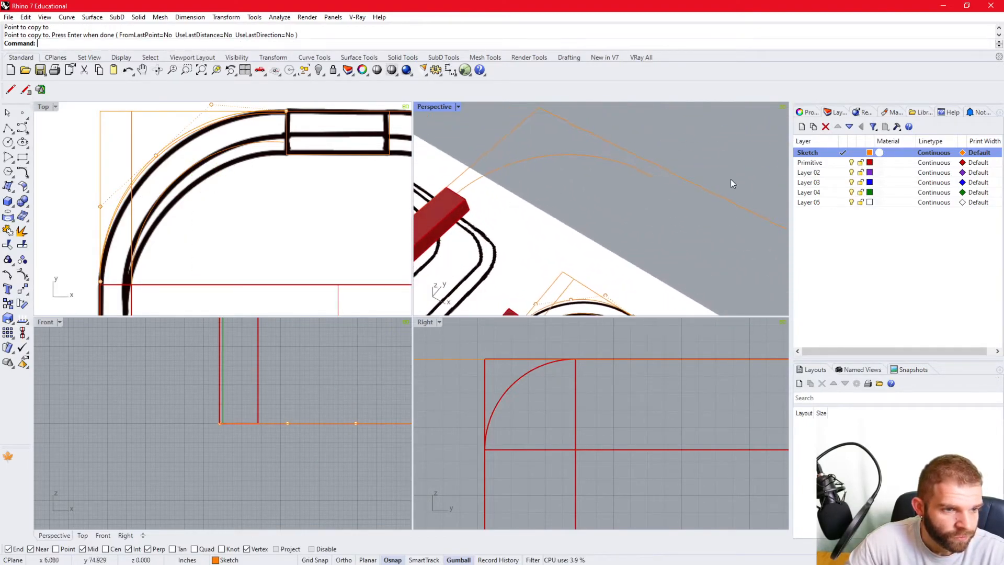
{"action": "left_click", "coordinate": [846, 163]}
{"action": "right_click_drag", "start_coordinate": [529, 176], "coordinate": [561, 191], "text": "shift"}
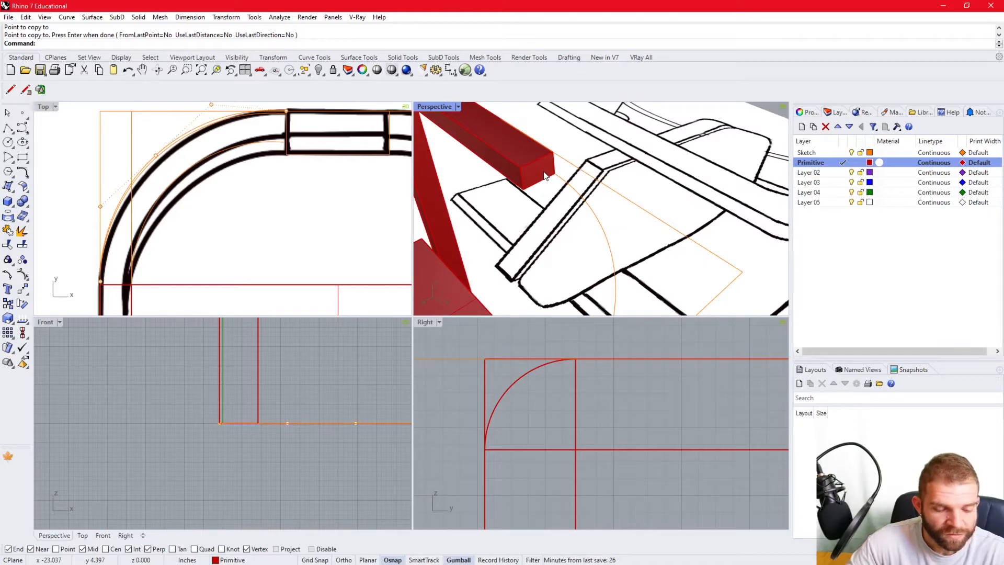
{"action": "type", "text": "up"}
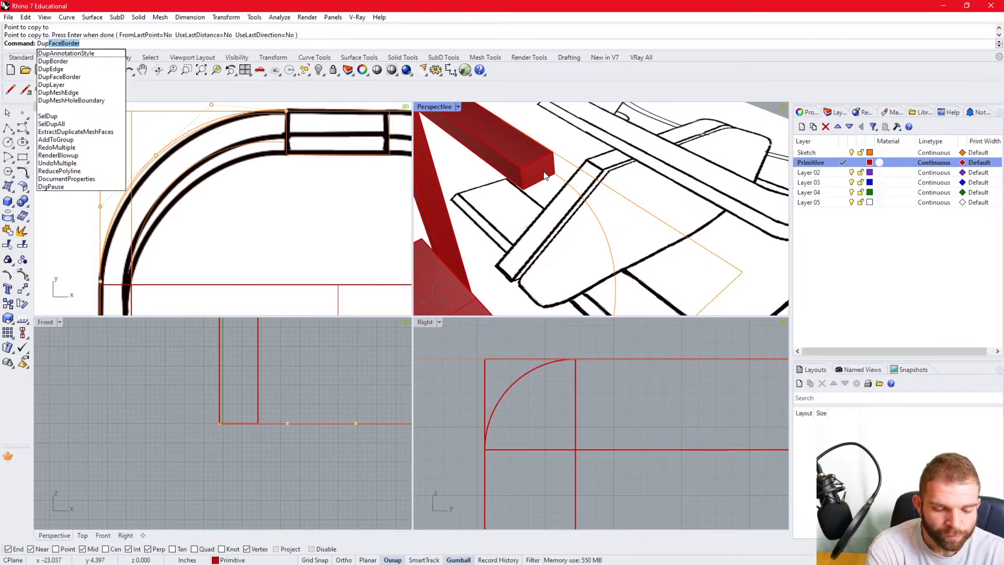
{"action": "type", "text": "FaceBorder"}
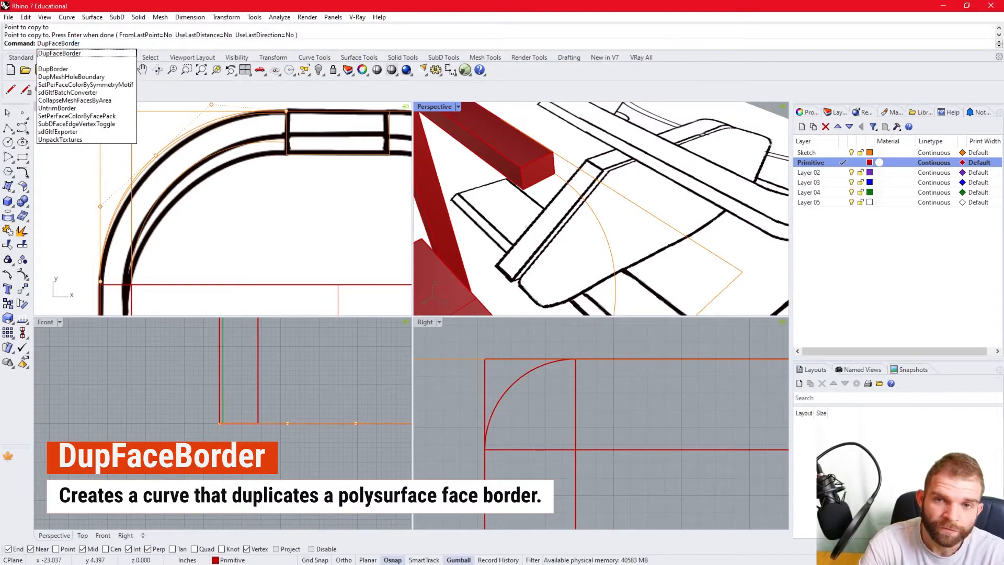
{"action": "key", "text": "Return"}
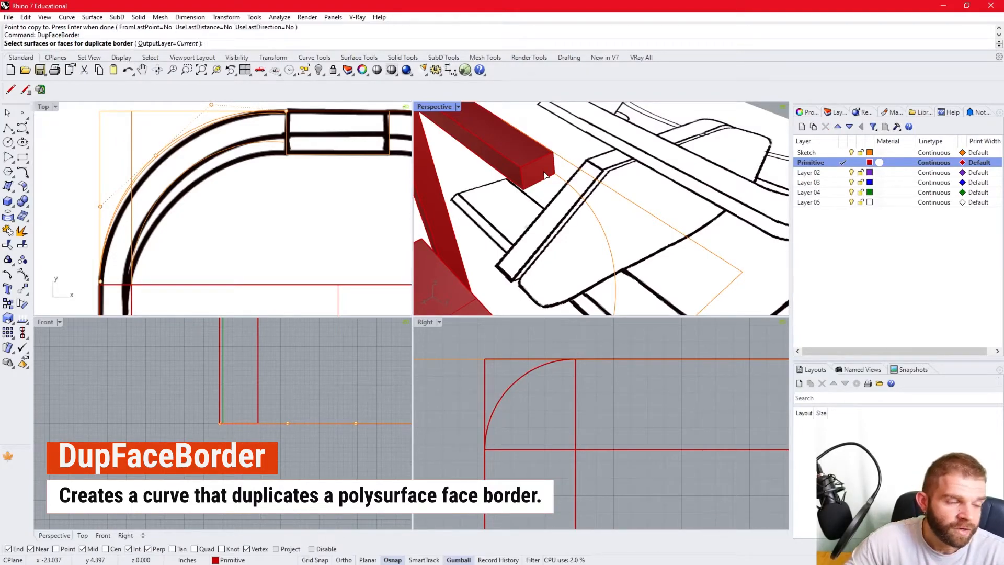
{"action": "left_click", "coordinate": [537, 172]}
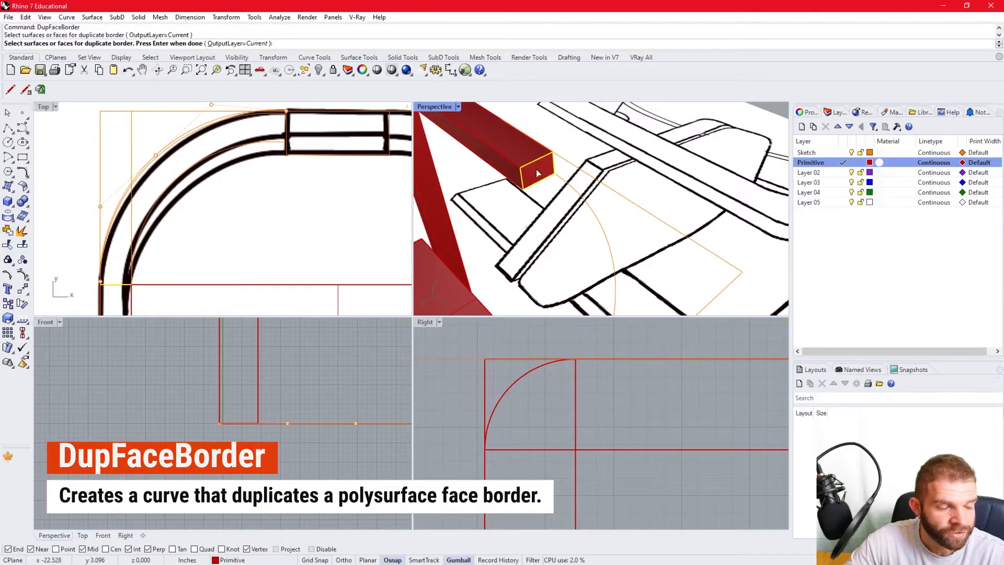
{"action": "key", "text": "Return"}
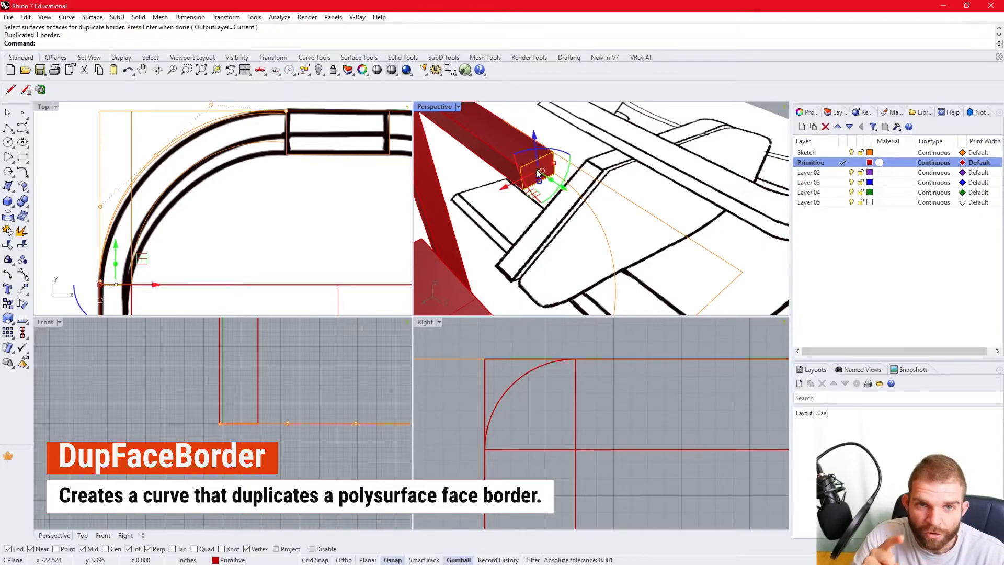
{"action": "key", "text": "Escape"}
Start a Sweep1 with the raised copy of the corner arc as the rail.
{"action": "right_click_drag", "start_coordinate": [535, 169], "coordinate": [570, 192]}
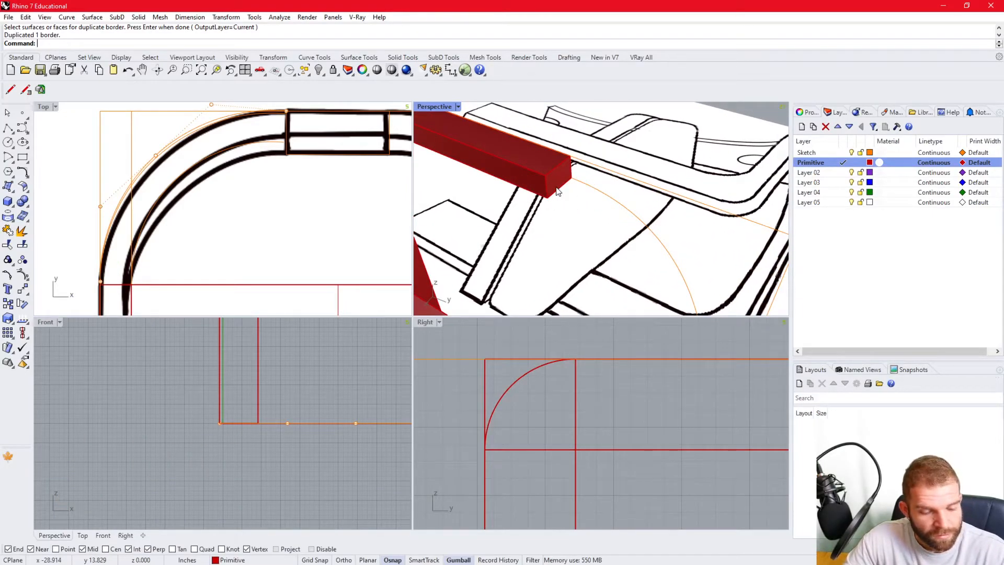
{"action": "type", "text": "ExtrudeCrv"}
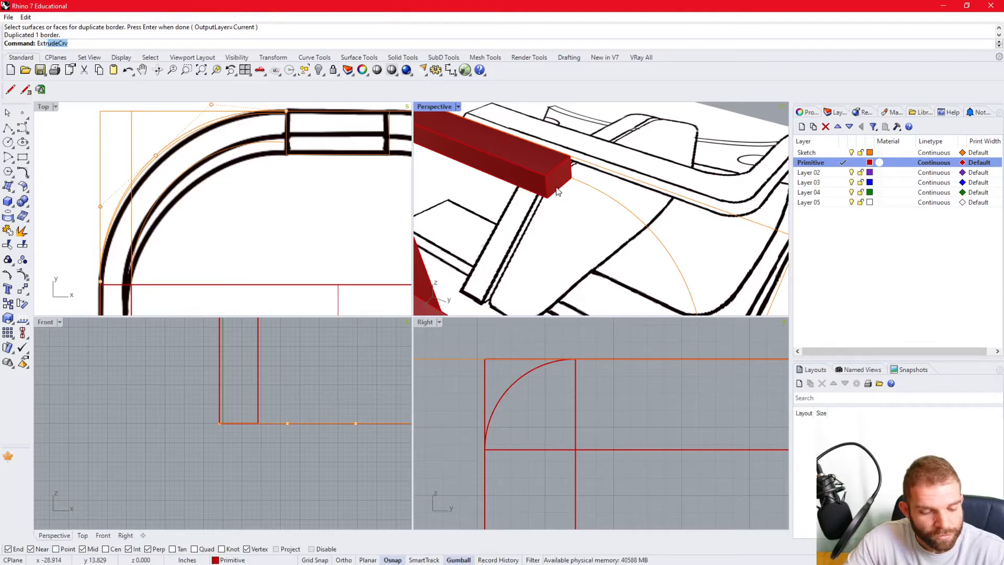
{"action": "right_click_drag", "start_coordinate": [558, 192], "coordinate": [534, 196]}
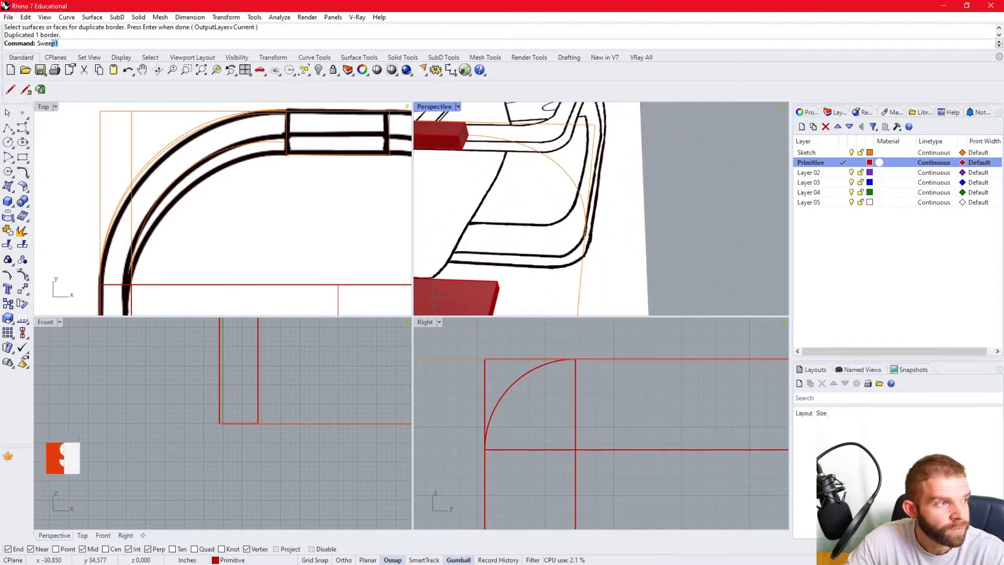
{"action": "key", "text": "Return"}
{"action": "right_click_drag", "start_coordinate": [525, 173], "coordinate": [582, 180]}
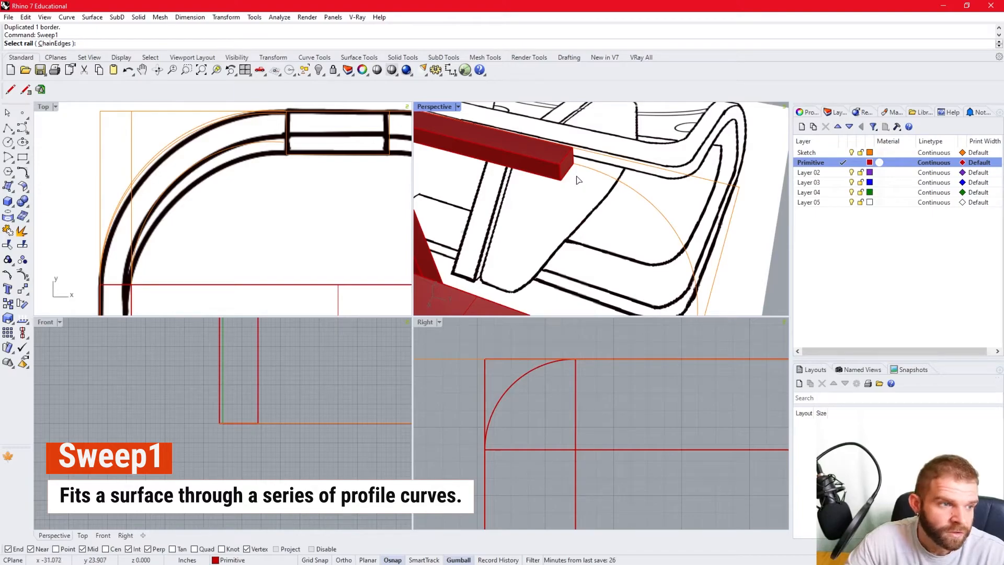
{"action": "left_click", "coordinate": [605, 176]}
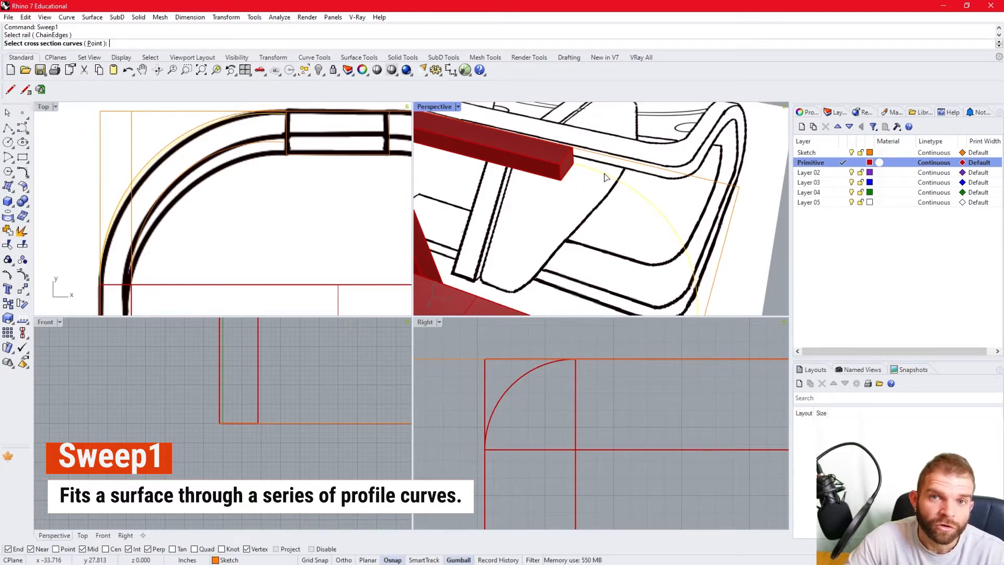
Choose the duplicated end-face border curve, not the extrusion edge, as the sweep's cross section and accept its seam point.
{"action": "left_click", "coordinate": [559, 182]}
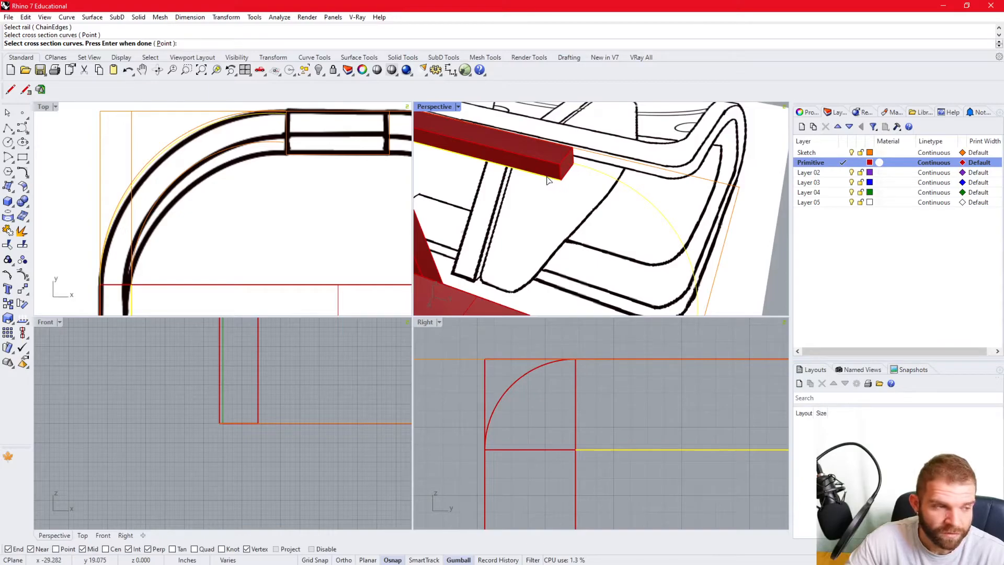
{"action": "left_click", "coordinate": [549, 181]}
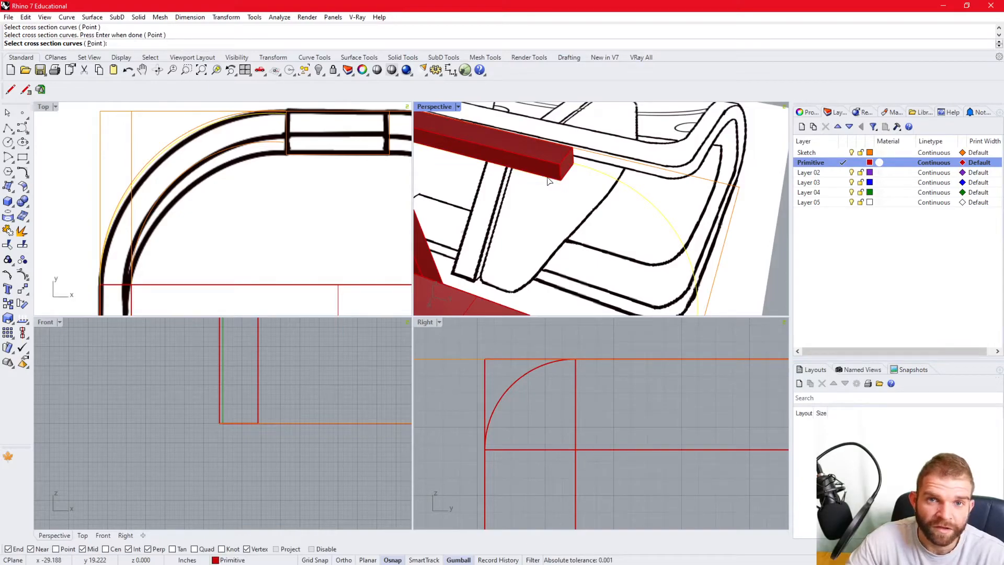
{"action": "left_click", "coordinate": [572, 173]}
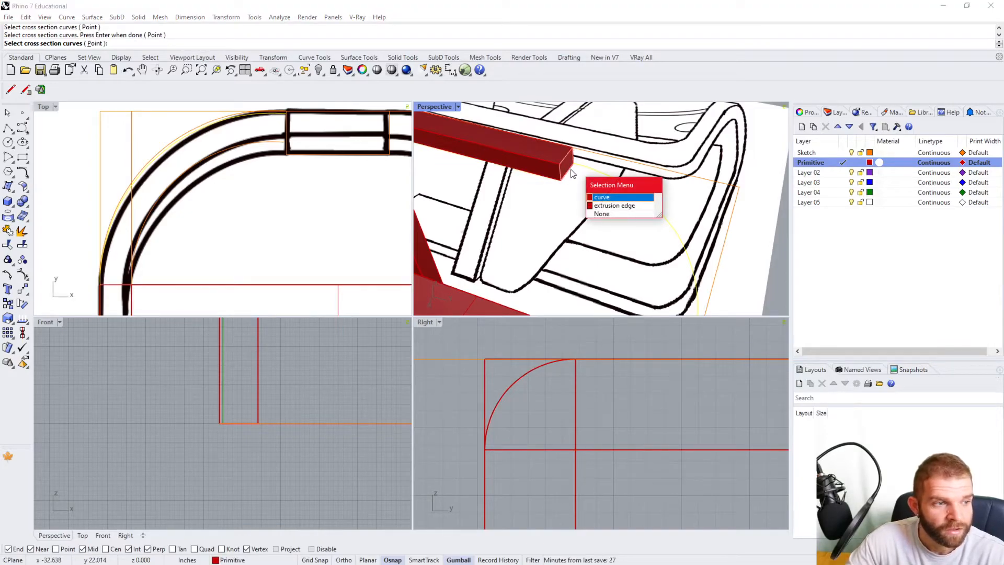
{"action": "left_click", "coordinate": [607, 198]}
{"action": "right_click_drag", "start_coordinate": [550, 190], "coordinate": [562, 168]}
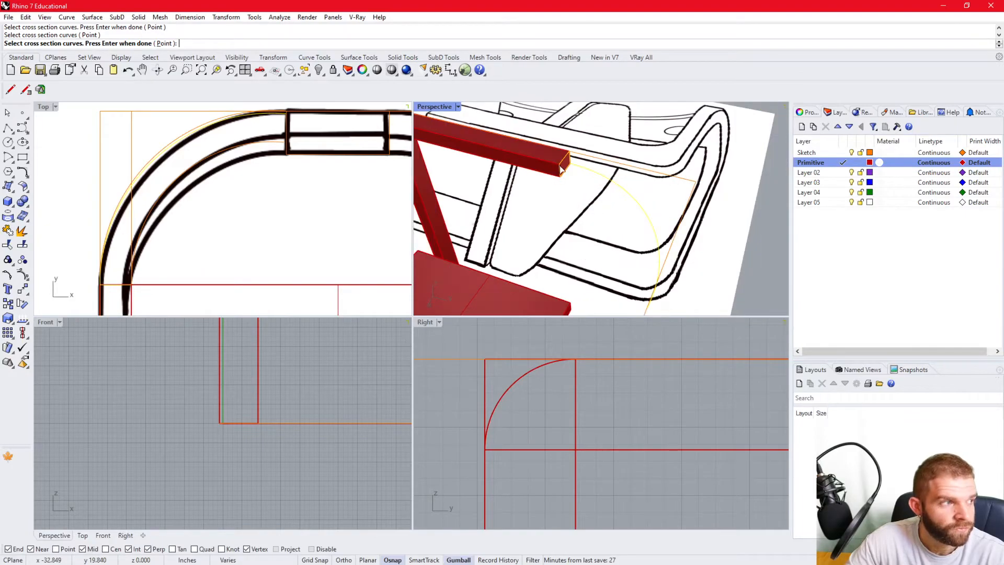
{"action": "key", "text": "Return"}
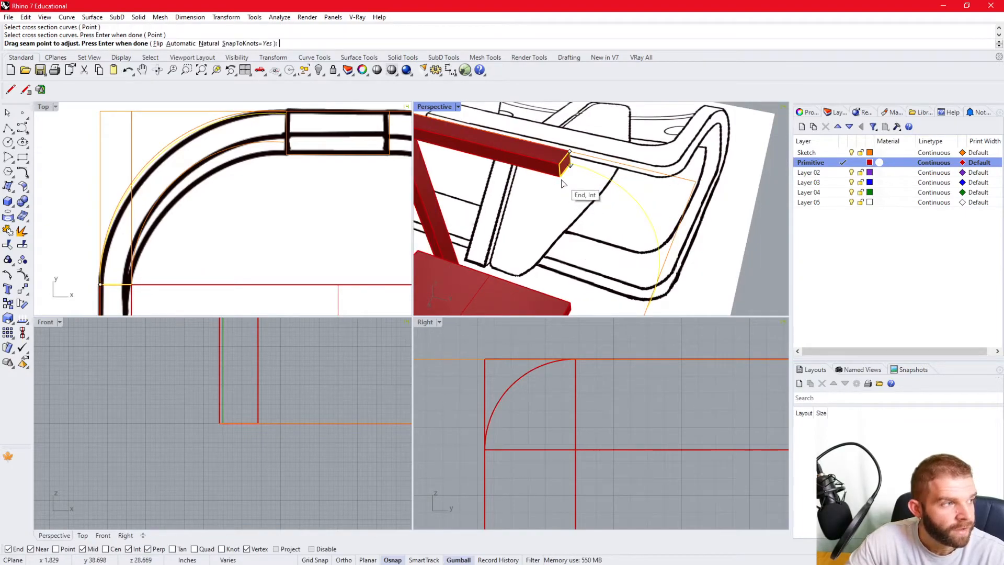
{"action": "scroll", "coordinate": [585, 168], "scroll_direction": "up", "scroll_amount": 2}
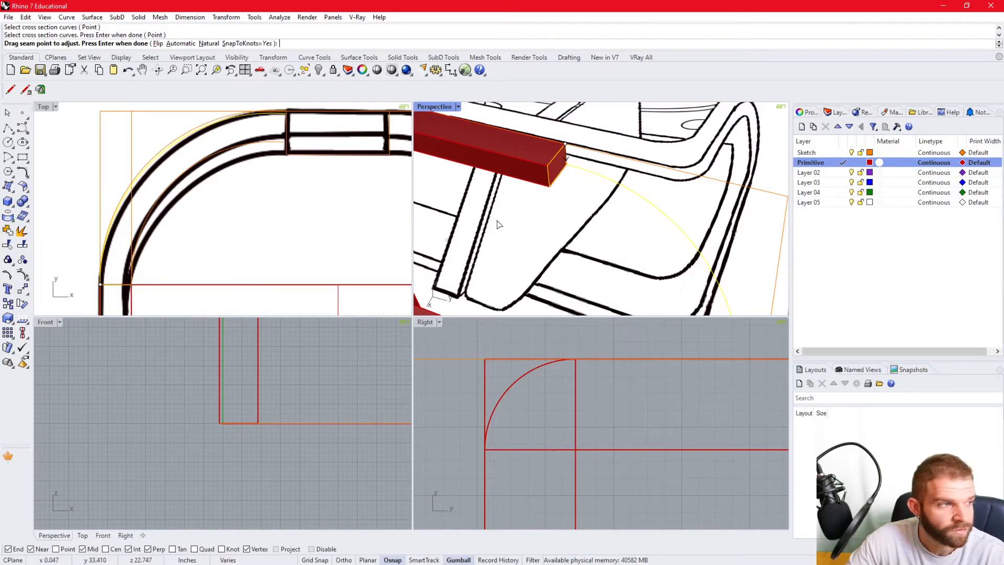
{"action": "key", "text": "Return"}
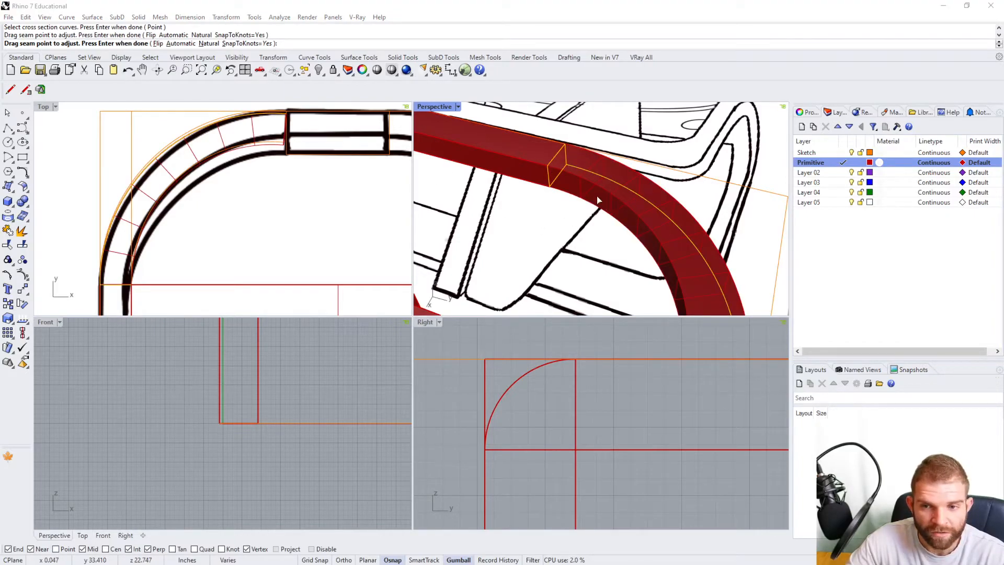
Complete the one-rail sweep of the corner piece with Refit rail off, Freeform style and Do not change cross sections.
{"action": "key", "text": "Return"}
{"action": "key", "text": "Return"}
{"action": "left_click_drag", "start_coordinate": [801, 228], "coordinate": [248, 127]}
{"action": "scroll", "coordinate": [632, 205], "scroll_direction": "down", "scroll_amount": 4}
{"action": "right_click_drag", "start_coordinate": [631, 206], "coordinate": [670, 209]}
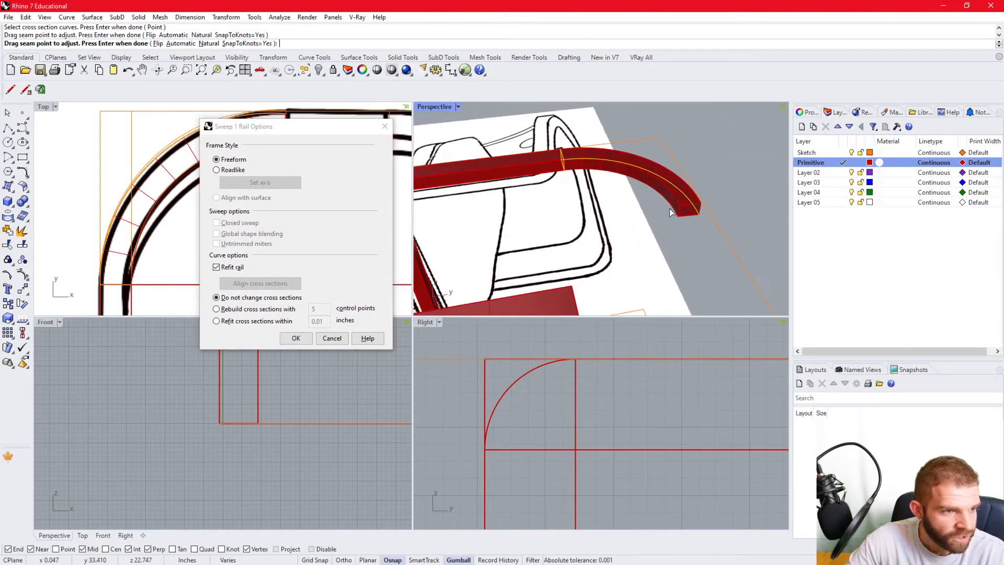
{"action": "scroll", "coordinate": [571, 181], "scroll_direction": "up", "scroll_amount": 3}
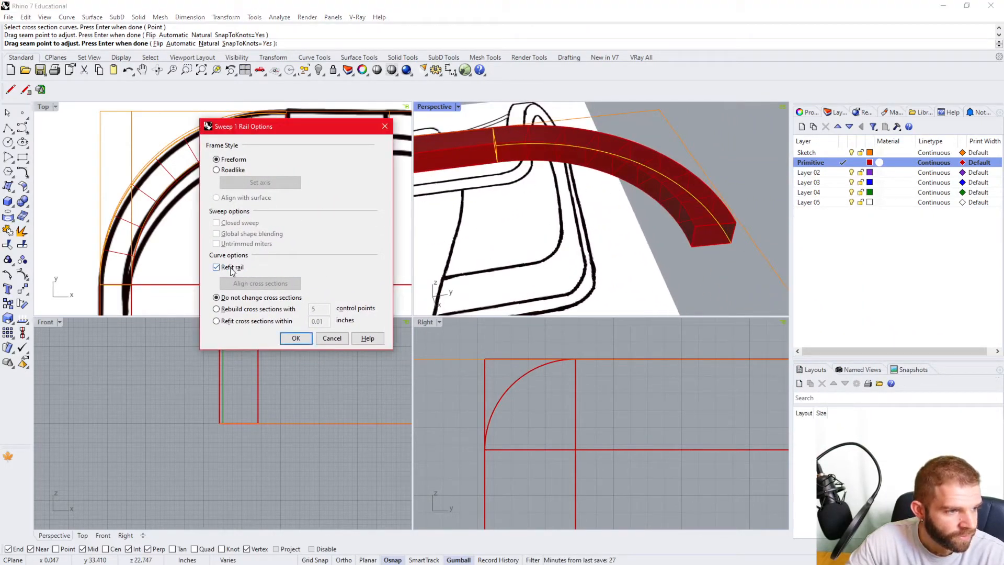
{"action": "left_click", "coordinate": [242, 311]}
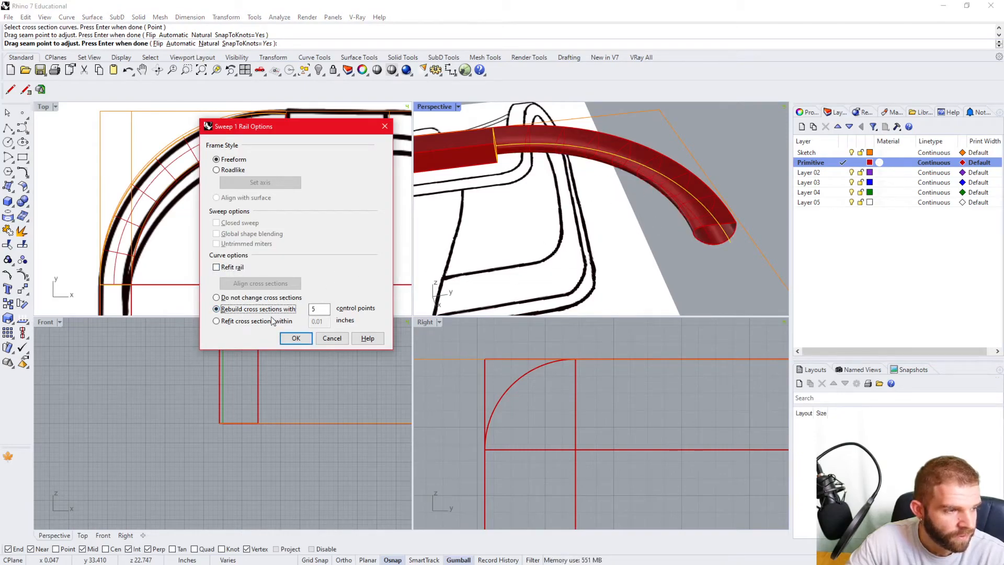
{"action": "left_click", "coordinate": [261, 297]}
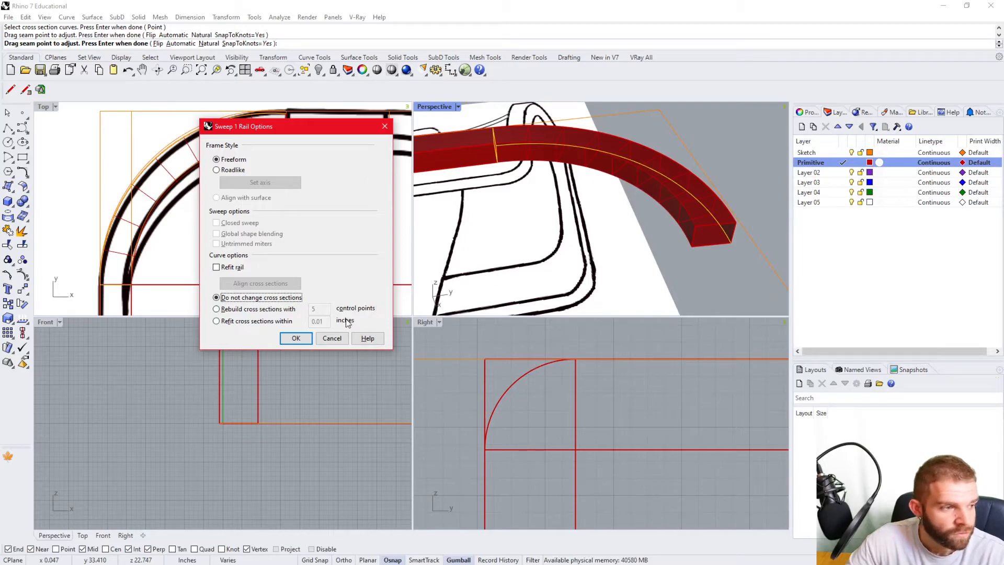
{"action": "left_click", "coordinate": [297, 338]}
Copy the traced backrest centre rectangle from its ground-level inner corner up to the lower inner corner of the sweep's end face.
{"action": "right_click_drag", "start_coordinate": [515, 212], "coordinate": [588, 264]}
{"action": "left_click", "coordinate": [587, 265]}
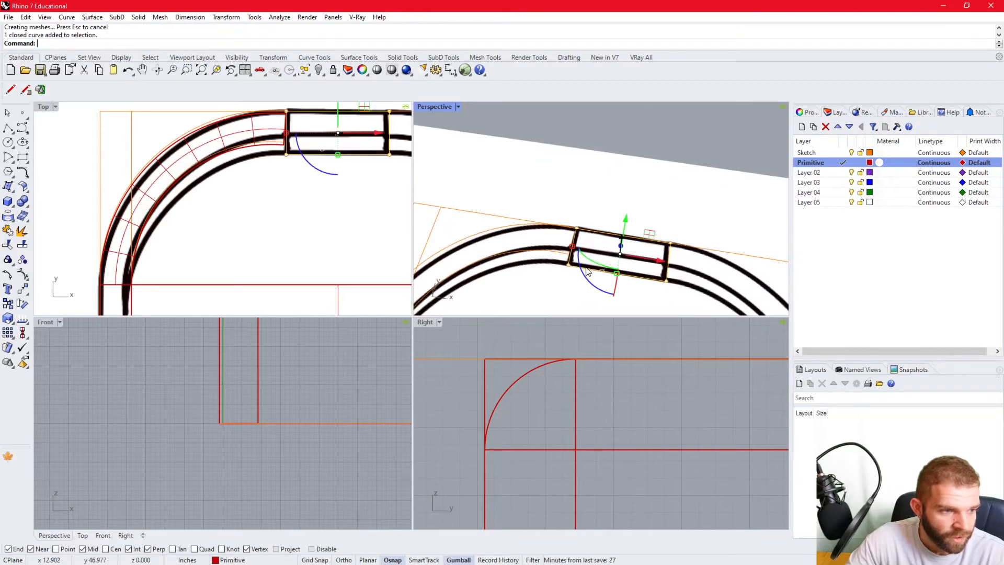
{"action": "type", "text": "copy"}
{"action": "key", "text": "Return"}
{"action": "left_click", "coordinate": [586, 267]}
{"action": "right_click_drag", "start_coordinate": [586, 264], "coordinate": [581, 226]}
{"action": "scroll", "coordinate": [581, 226], "scroll_direction": "up", "scroll_amount": 5}
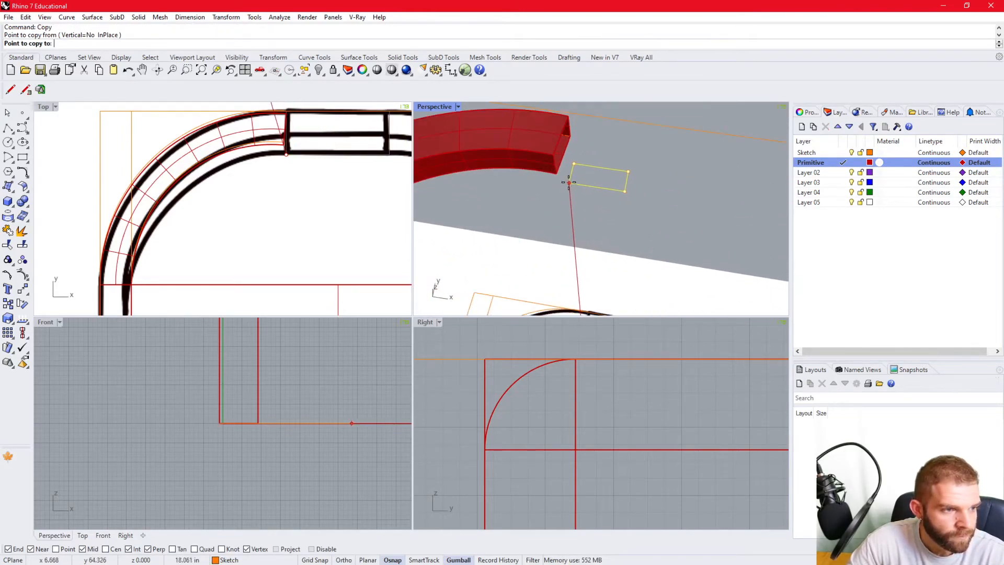
{"action": "left_click", "coordinate": [602, 193]}
{"action": "key", "text": "Return"}
Extrude the raised rectangle into a solid block as high as the sweep's end face, snapping to its top inner corner.
{"action": "left_click", "coordinate": [598, 181]}
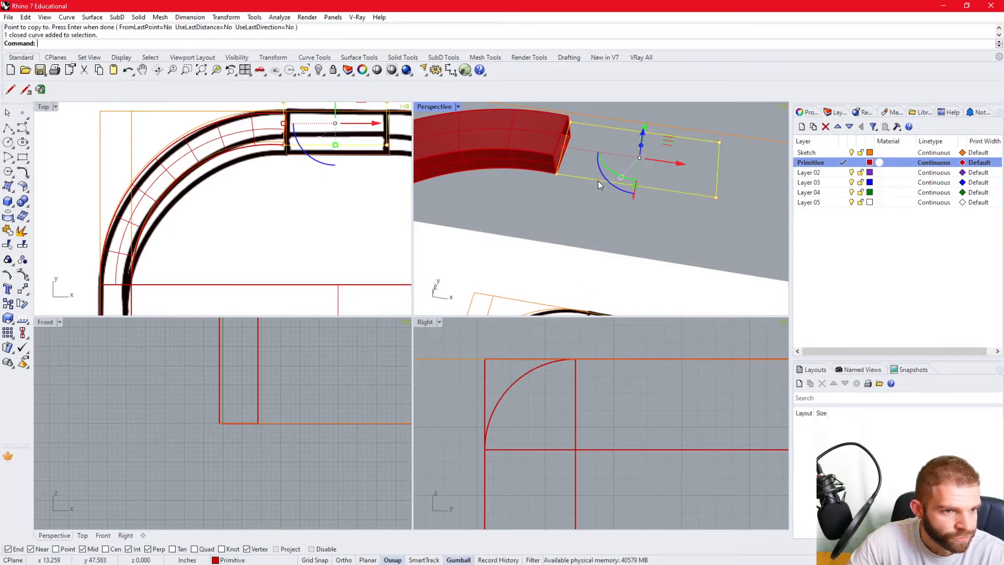
{"action": "type", "text": "ExtrudeCrv"}
{"action": "key", "text": "Return"}
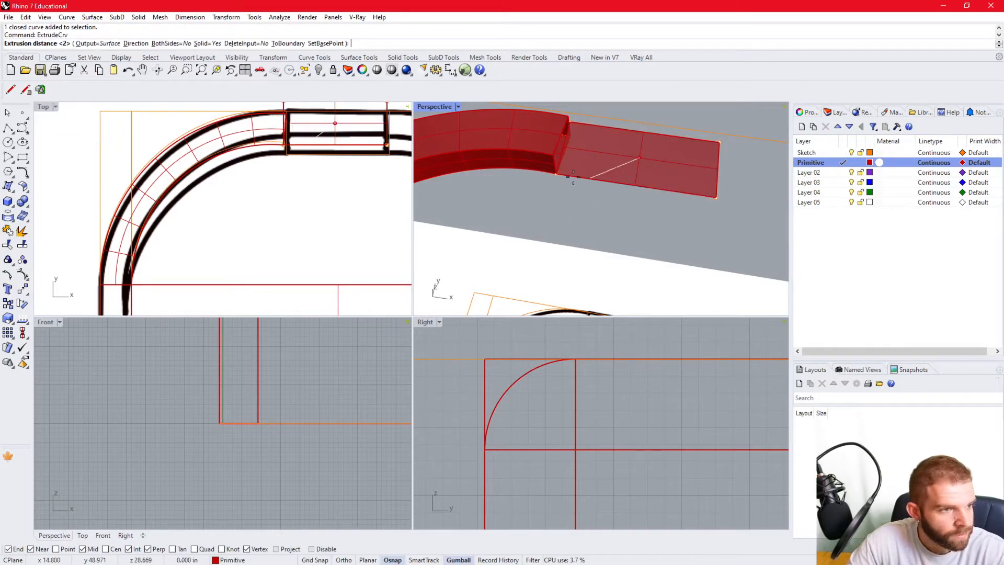
{"action": "left_click", "coordinate": [553, 152]}
{"action": "mouse_move", "coordinate": [554, 153]}
{"action": "right_mouse_down"}
{"action": "mouse_move", "coordinate": [509, 144]}
{"action": "mouse_move", "coordinate": [581, 140]}
{"action": "mouse_move", "coordinate": [565, 149]}
{"action": "right_mouse_up"}
{"action": "left_click", "coordinate": [489, 139]}
{"action": "right_click_drag", "start_coordinate": [489, 139], "coordinate": [584, 182]}
{"action": "right_click_drag", "start_coordinate": [467, 157], "coordinate": [503, 153]}
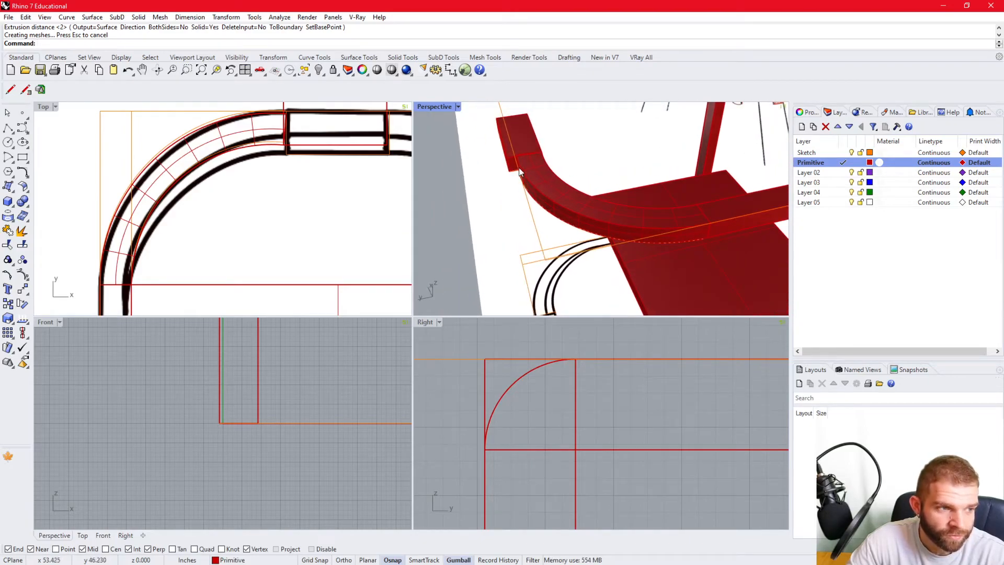
Move the extruded backrest block from its top outer corner to the top outer corner of the arm's back end.
{"action": "left_click", "coordinate": [503, 152]}
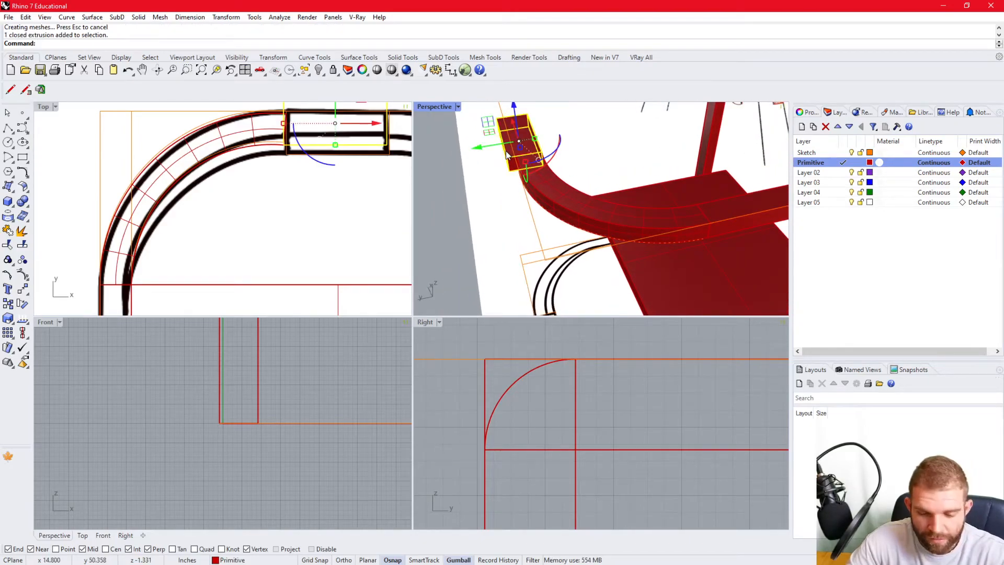
{"action": "type", "text": "m"}
{"action": "key", "text": "Return"}
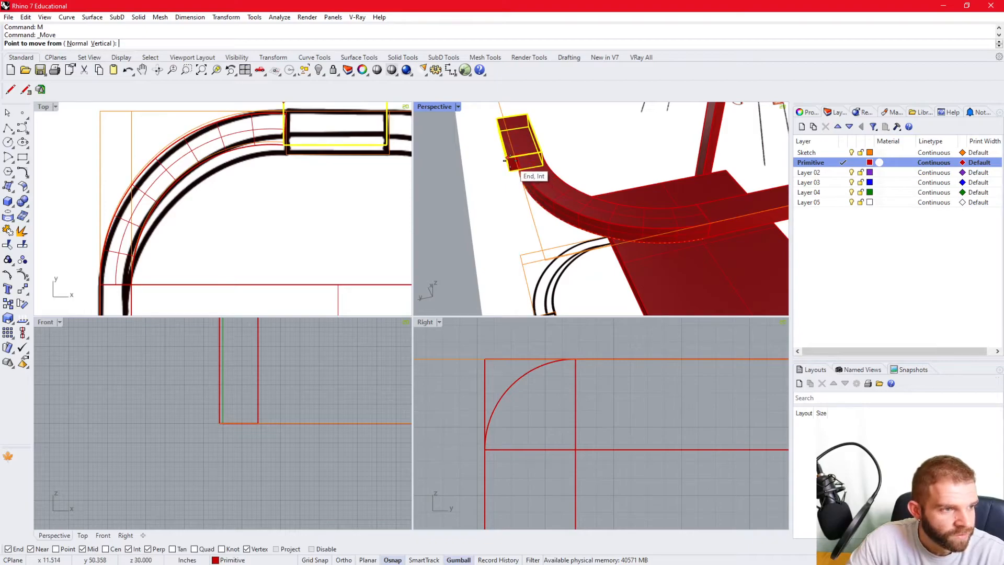
{"action": "left_click", "coordinate": [506, 159]}
{"action": "scroll", "coordinate": [550, 145], "scroll_direction": "down", "scroll_amount": 4}
{"action": "scroll", "coordinate": [658, 194], "scroll_direction": "up", "scroll_amount": 4}
{"action": "left_click", "coordinate": [627, 176]}
{"action": "key", "text": "Escape"}
Rotate the block 90 degrees about the vertical axis so that its length runs along the arm.
{"action": "right_click_drag", "start_coordinate": [639, 176], "coordinate": [577, 257], "text": "shift"}
{"action": "left_click", "coordinate": [570, 227]}
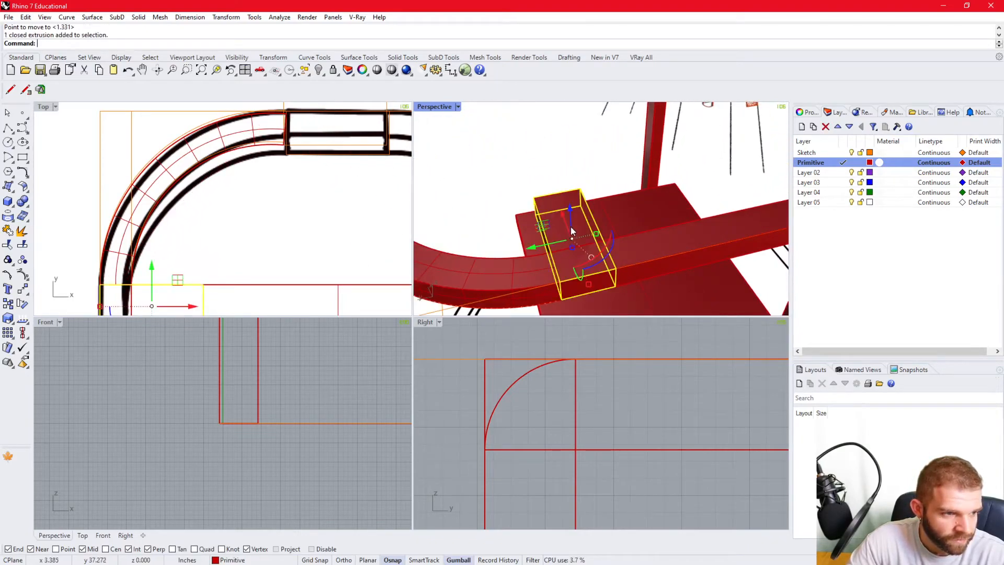
{"action": "left_click", "coordinate": [605, 259]}
{"action": "type", "text": "90"}
{"action": "key", "text": "Return"}
{"action": "key", "text": "Escape"}
Move the rotated block from its top inner corner onto the arm's top inner edge.
{"action": "left_click", "coordinate": [601, 222]}
{"action": "type", "text": "m"}
{"action": "key", "text": "Return"}
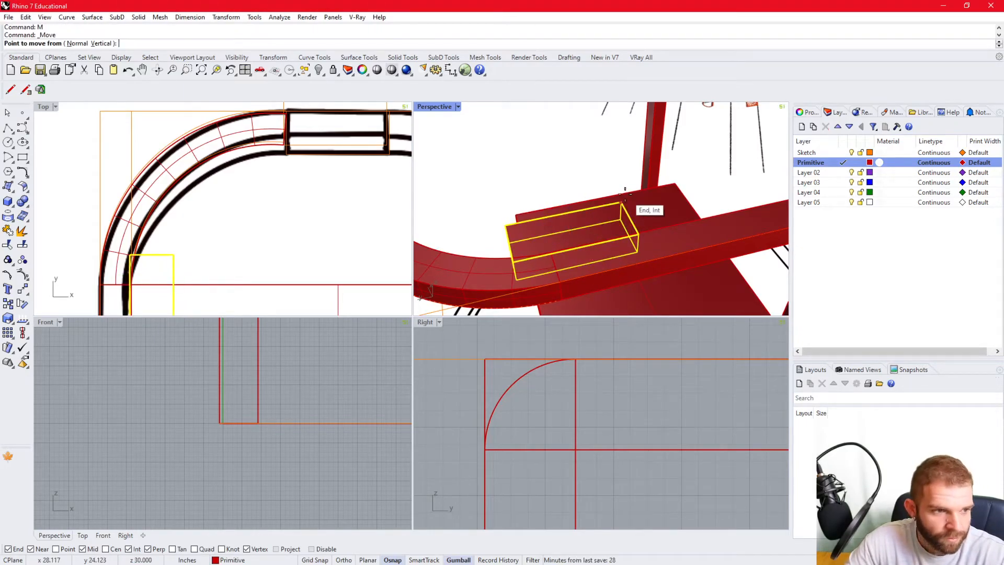
{"action": "left_click", "coordinate": [622, 202]}
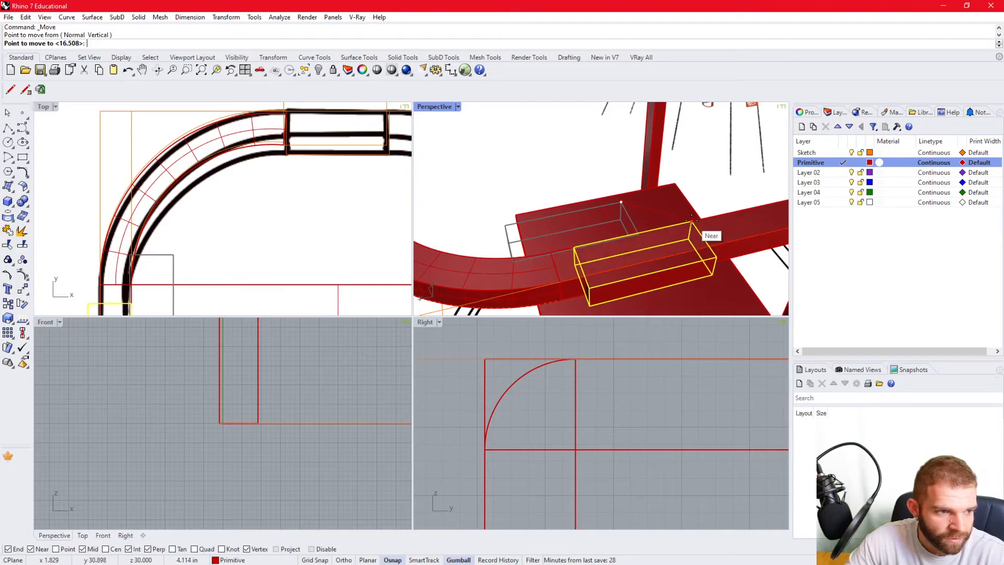
{"action": "left_click", "coordinate": [692, 224]}
{"action": "key", "text": "Escape"}
Move the block's protruding outer side face inward to the arm's outer edge so that the block matches the arm's width.
{"action": "right_click_drag", "start_coordinate": [671, 254], "coordinate": [685, 174]}
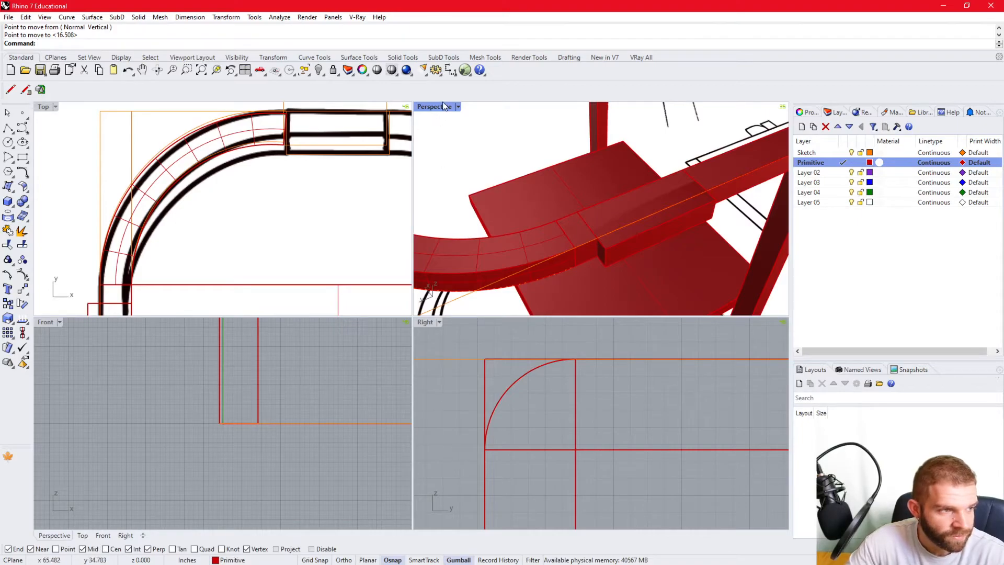
{"action": "double_click", "coordinate": [423, 109]}
{"action": "right_click_drag", "start_coordinate": [429, 368], "coordinate": [385, 319]}
{"action": "scroll", "coordinate": [385, 320], "scroll_direction": "up", "scroll_amount": 4}
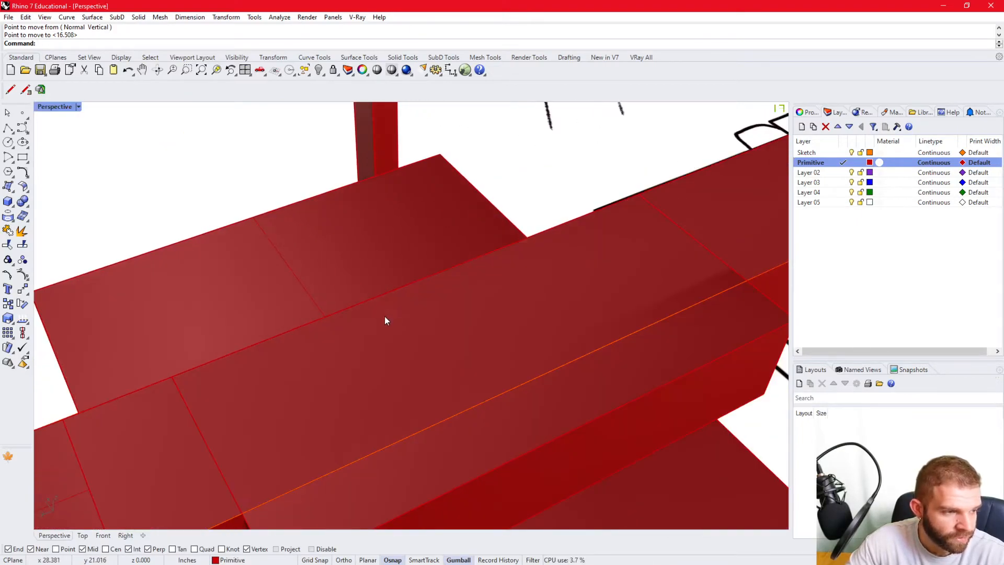
{"action": "scroll", "coordinate": [472, 320], "scroll_direction": "down", "scroll_amount": 3}
{"action": "scroll", "coordinate": [473, 320], "scroll_direction": "down", "scroll_amount": 2}
{"action": "left_click", "coordinate": [422, 399]}
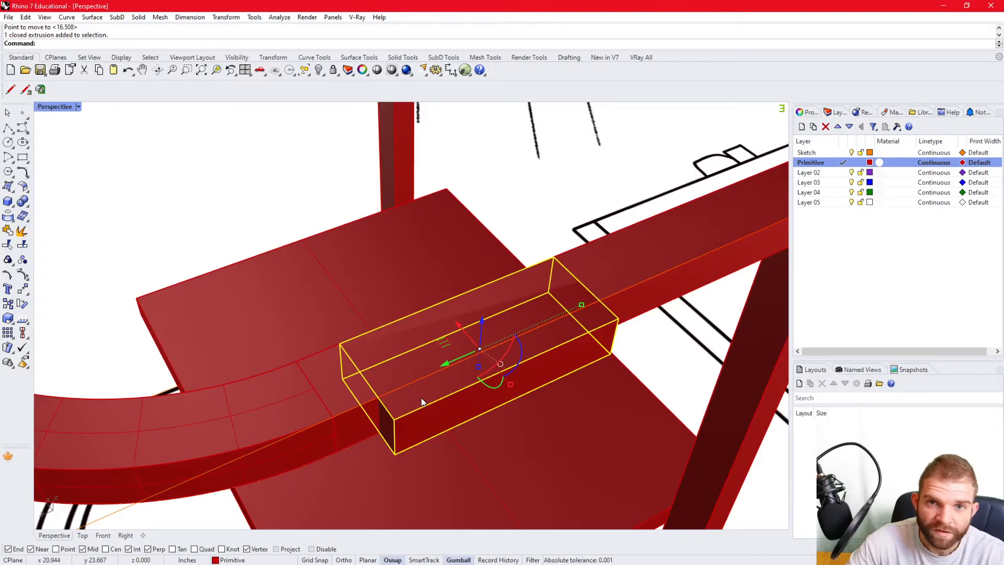
{"action": "key", "text": "Escape"}
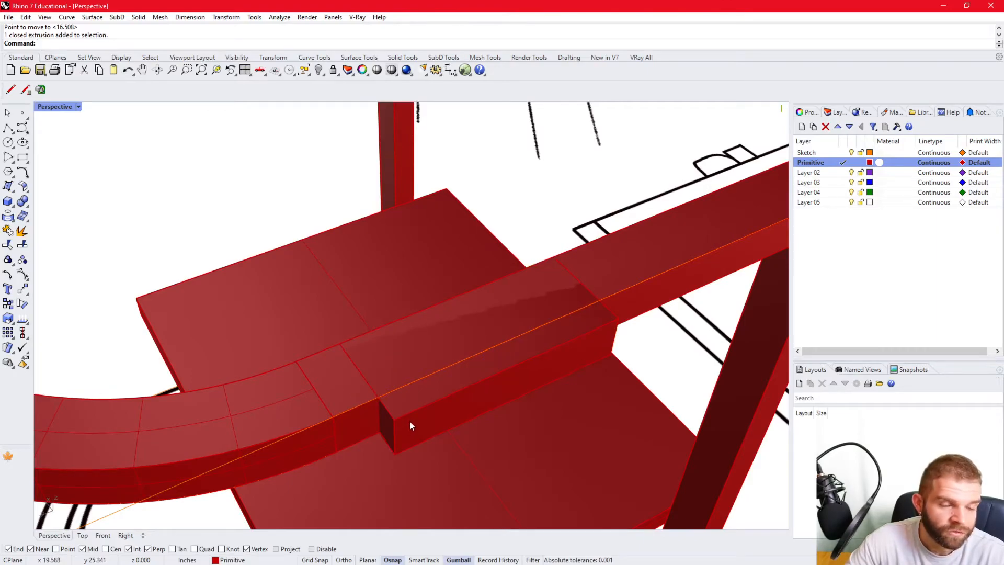
{"action": "left_click", "coordinate": [473, 404], "text": "ctrl+shift"}
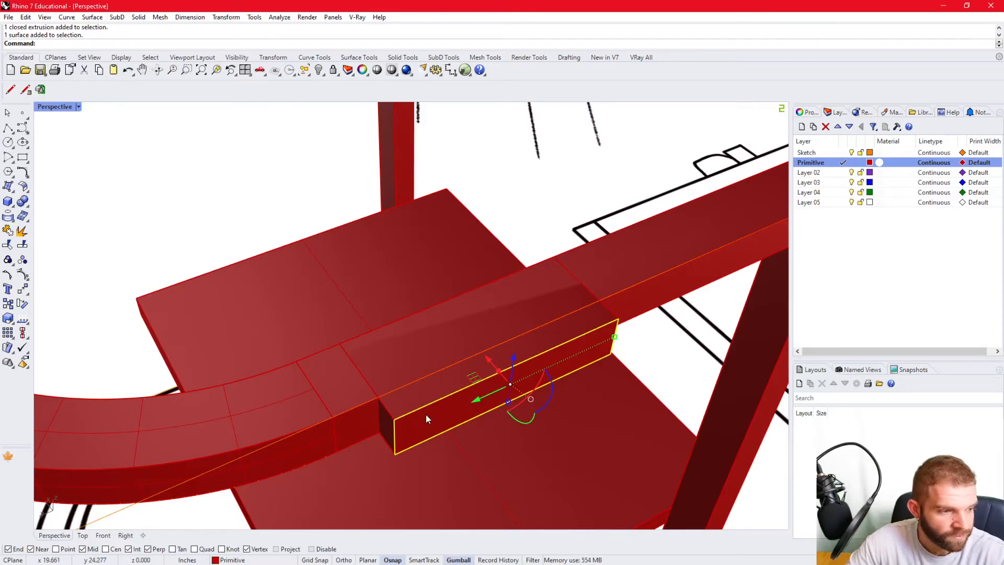
{"action": "type", "text": "M"}
{"action": "key", "text": "Return"}
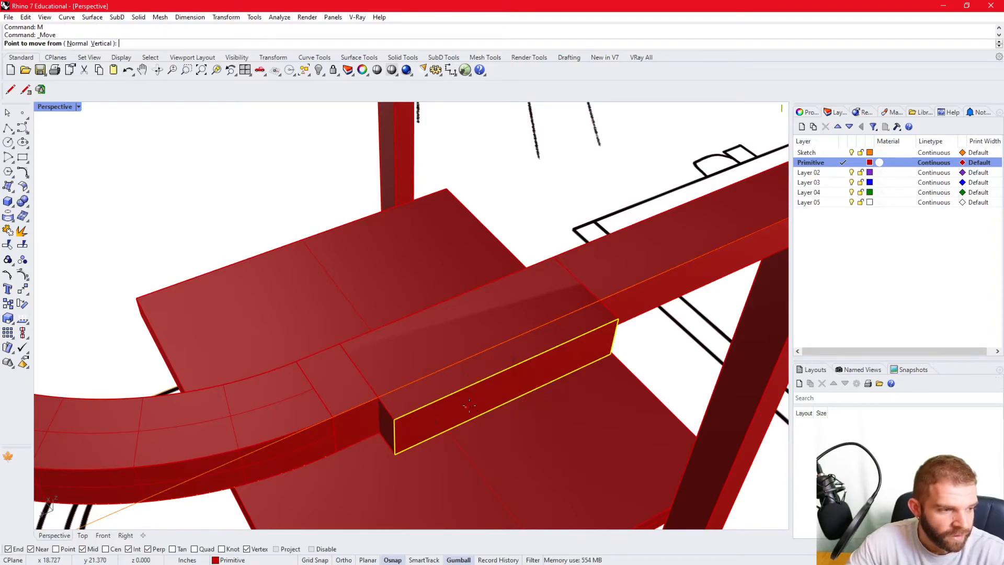
{"action": "left_click", "coordinate": [616, 321]}
{"action": "left_click", "coordinate": [600, 301]}
{"action": "scroll", "coordinate": [423, 330], "scroll_direction": "down", "scroll_amount": 4}
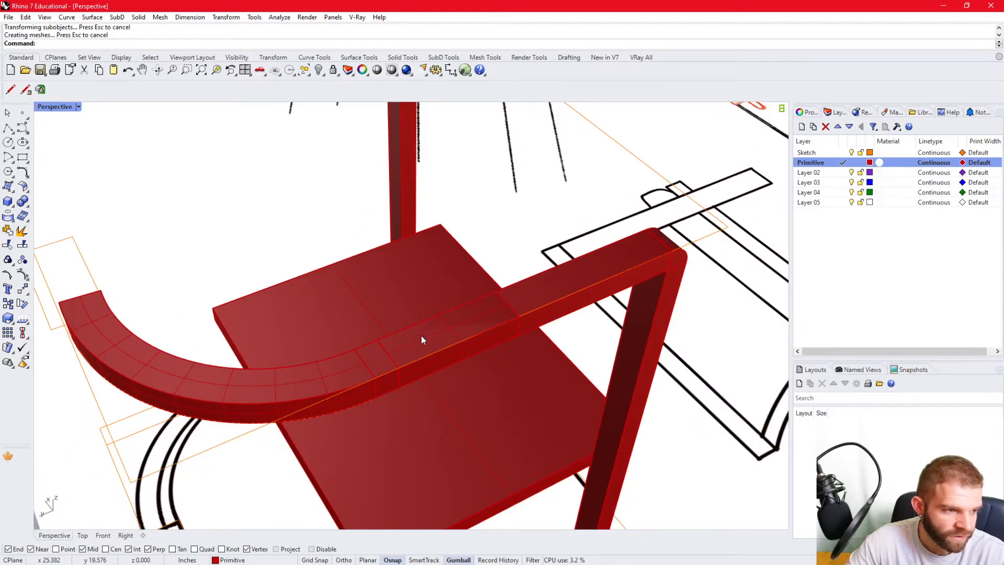
Move the narrowed block from the midpoint of its top inner edge to the midpoint of the raised outline's back edge.
{"action": "right_click_drag", "start_coordinate": [427, 334], "coordinate": [535, 330], "text": "shift"}
{"action": "left_click", "coordinate": [581, 327]}
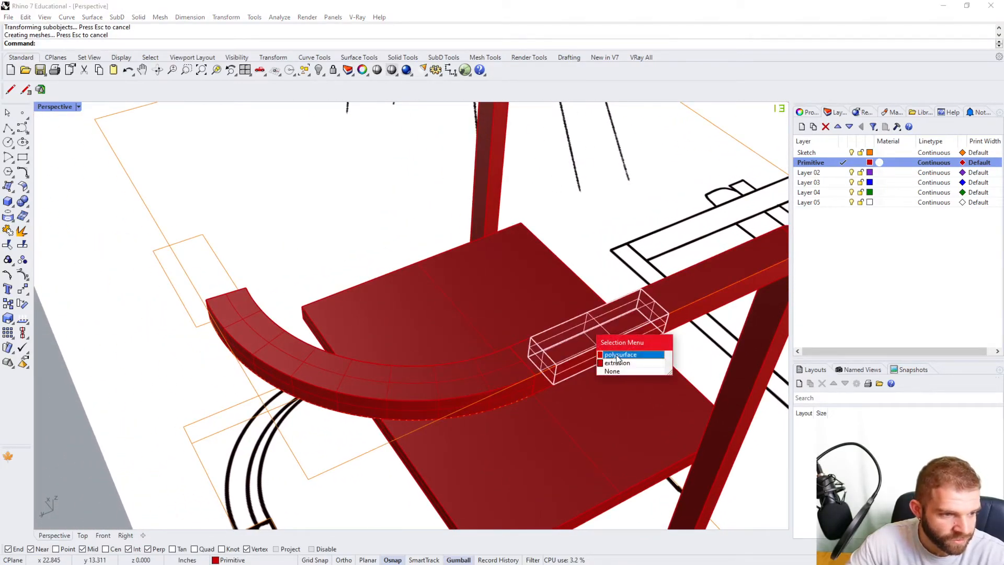
{"action": "left_click", "coordinate": [618, 354]}
{"action": "type", "text": "m"}
{"action": "key", "text": "Return"}
{"action": "left_click", "coordinate": [587, 312]}
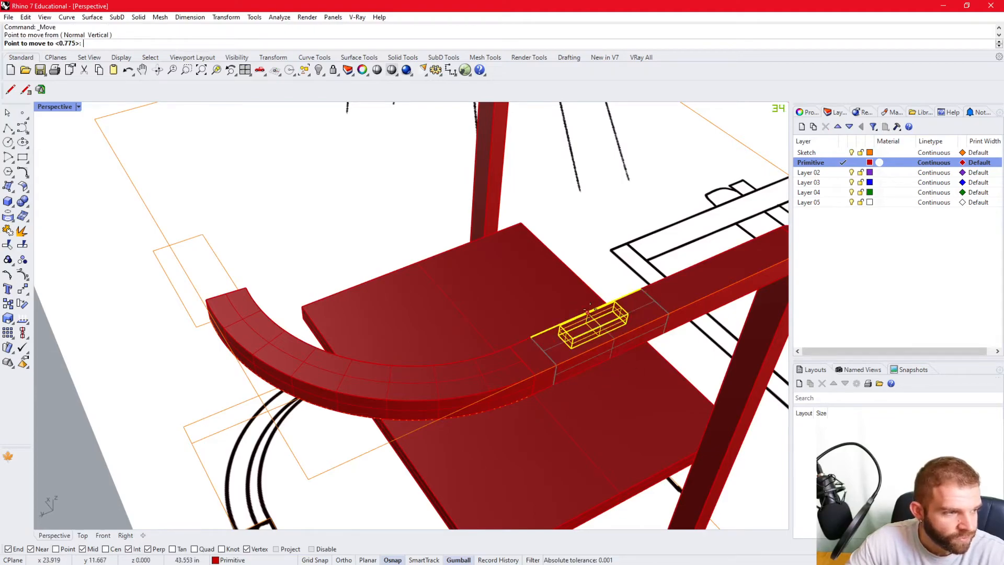
{"action": "left_click", "coordinate": [181, 265]}
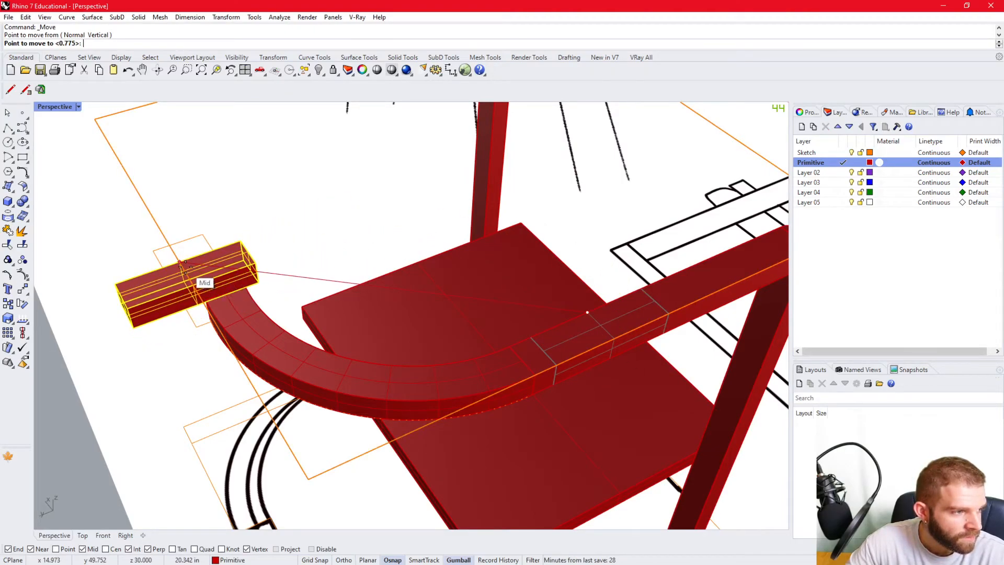
Rotate the narrowed block 90 degrees about the vertical axis so that it runs along the backrest line.
{"action": "left_click", "coordinate": [140, 303]}
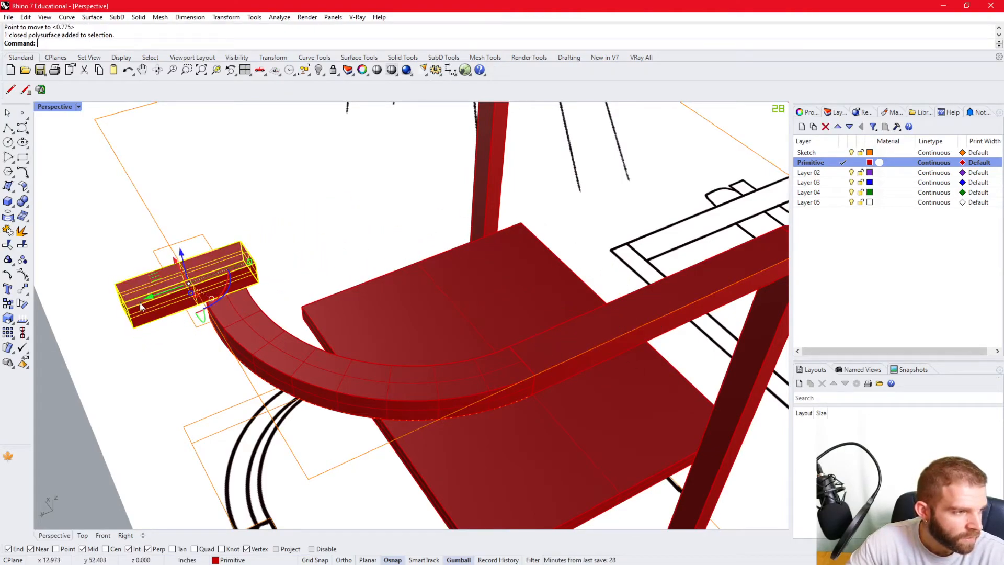
{"action": "left_click", "coordinate": [225, 298]}
{"action": "type", "text": "90"}
{"action": "key", "text": "Return"}
{"action": "key", "text": "Escape"}
Move the backrest block from the midpoint of its top outer edge to the midpoint of the raised outline's back edge.
{"action": "left_click", "coordinate": [159, 256]}
{"action": "type", "text": "M"}
{"action": "key", "text": "Return"}
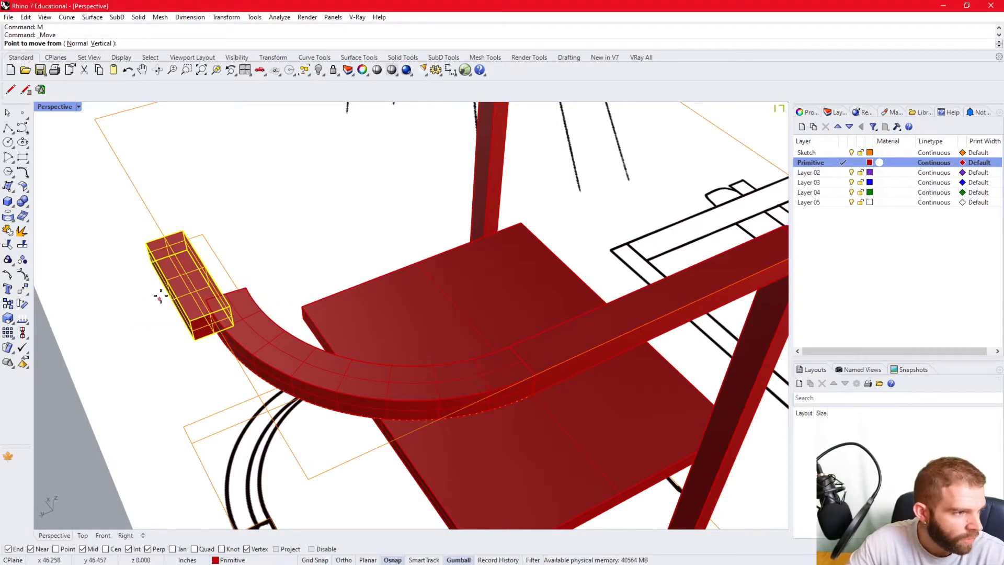
{"action": "left_click", "coordinate": [166, 280]}
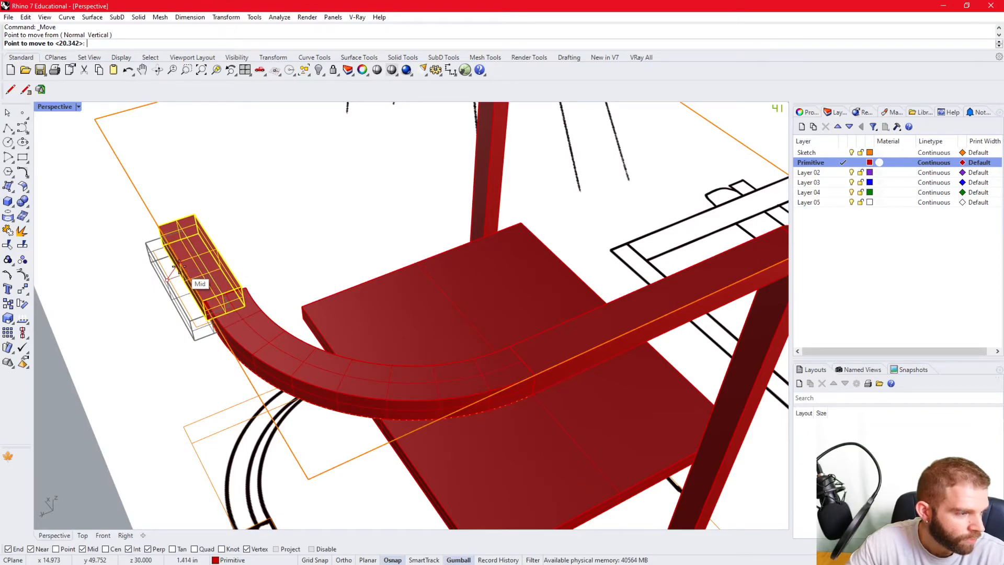
{"action": "left_click", "coordinate": [190, 261]}
Delete the swept corner piece between the arm and the backrest block.
{"action": "right_click_drag", "start_coordinate": [269, 231], "coordinate": [350, 288]}
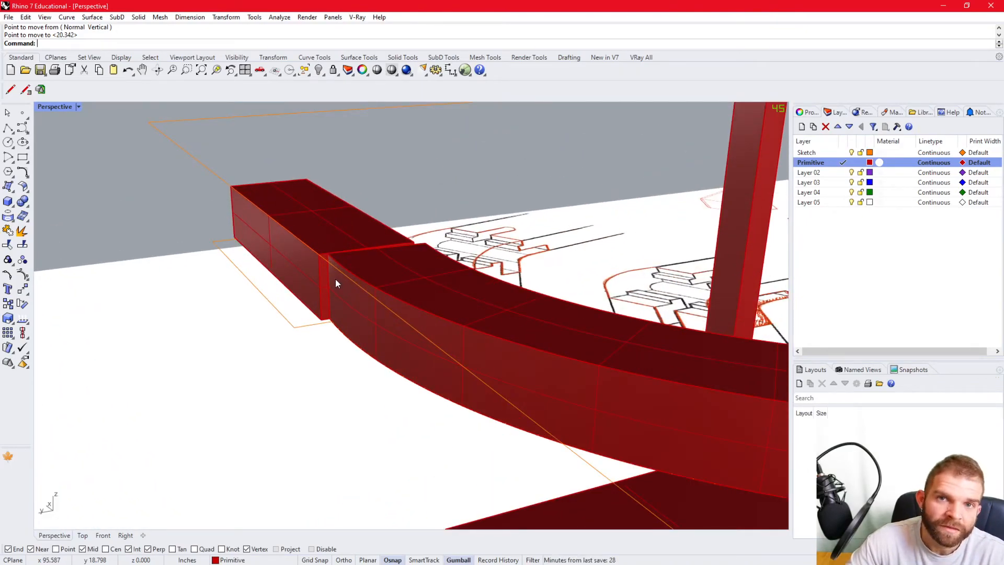
{"action": "mouse_move", "coordinate": [335, 279]}
{"action": "right_mouse_down"}
{"action": "mouse_move", "coordinate": [247, 289]}
{"action": "mouse_move", "coordinate": [271, 309]}
{"action": "right_mouse_up"}
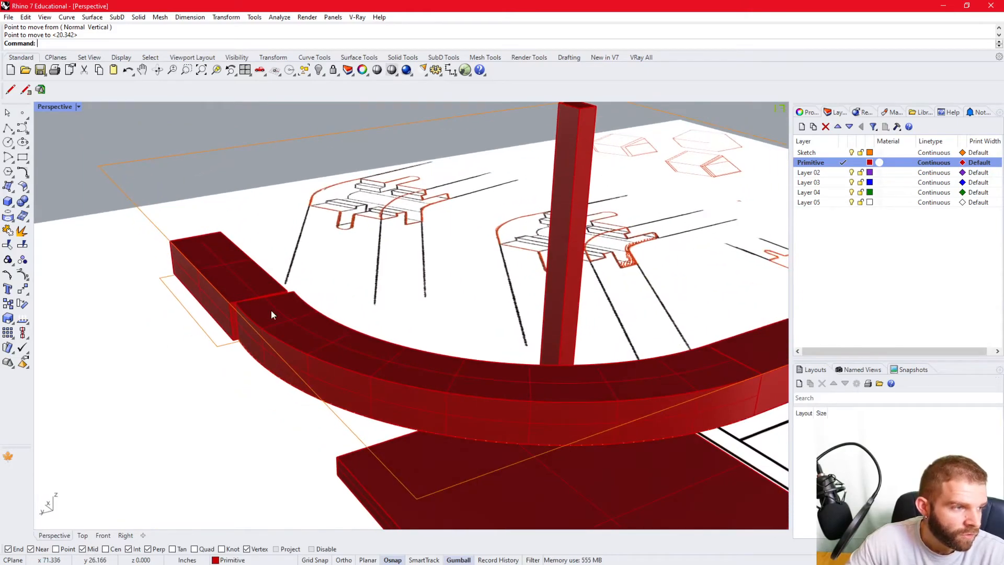
{"action": "left_click", "coordinate": [272, 310]}
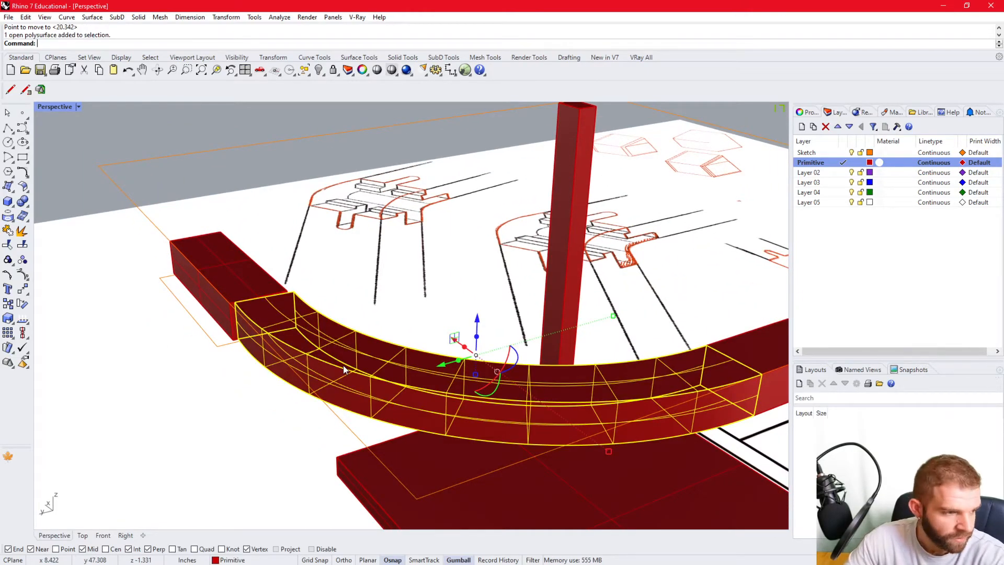
{"action": "key", "text": "Delete"}
{"action": "mouse_move", "coordinate": [347, 368]}
{"action": "right_mouse_down"}
{"action": "mouse_move", "coordinate": [403, 376]}
{"action": "mouse_move", "coordinate": [345, 370]}
{"action": "mouse_move", "coordinate": [341, 385]}
{"action": "right_mouse_up"}
Move the backrest block from its lower outer end corner to the end point of the corner arc.
{"action": "right_click_drag", "start_coordinate": [217, 346], "coordinate": [205, 305], "text": "shift"}
{"action": "scroll", "coordinate": [203, 196], "scroll_direction": "up", "scroll_amount": 5}
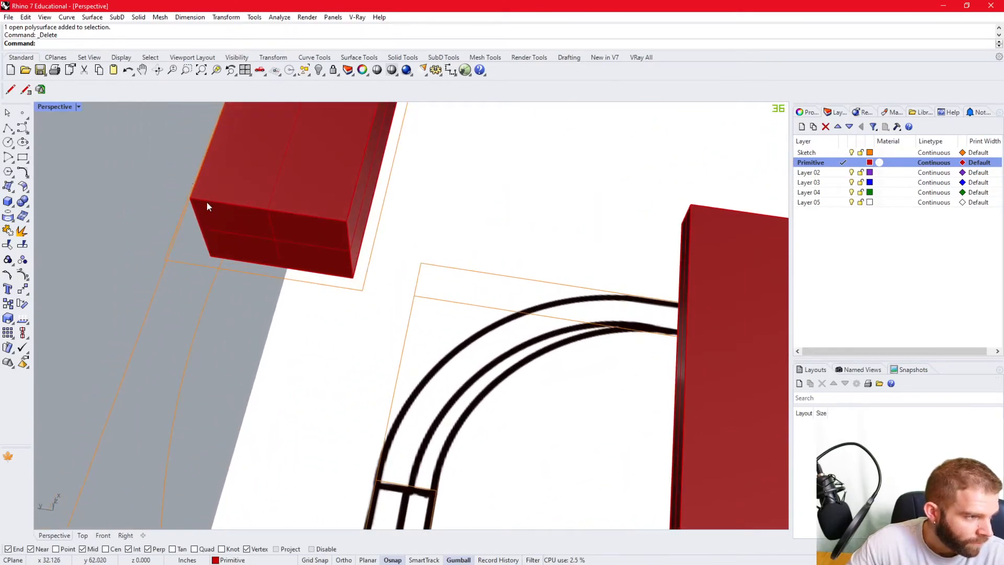
{"action": "left_click", "coordinate": [255, 247]}
{"action": "type", "text": "m"}
{"action": "key", "text": "Return"}
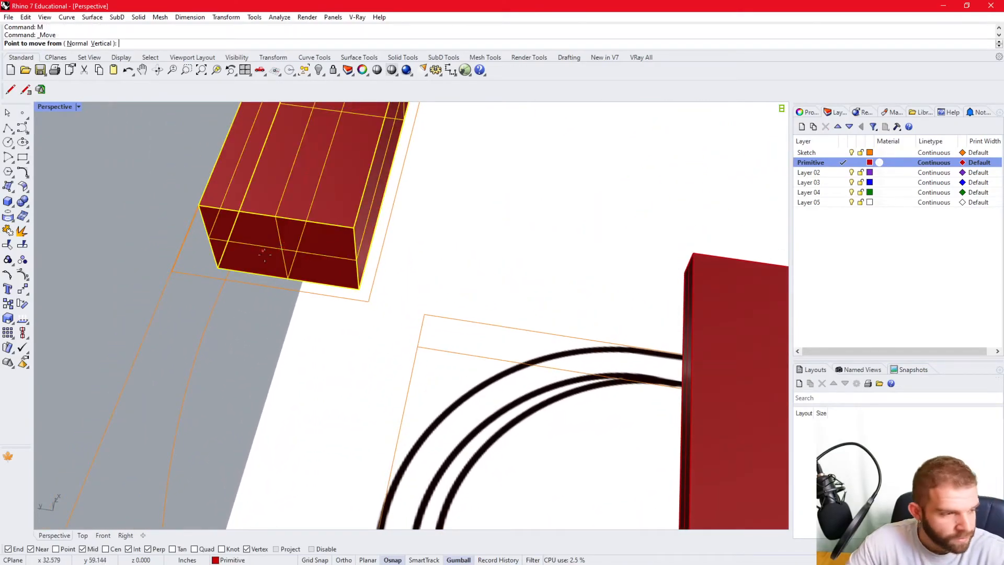
{"action": "left_click", "coordinate": [218, 267]}
{"action": "scroll", "coordinate": [250, 260], "scroll_direction": "up", "scroll_amount": 3}
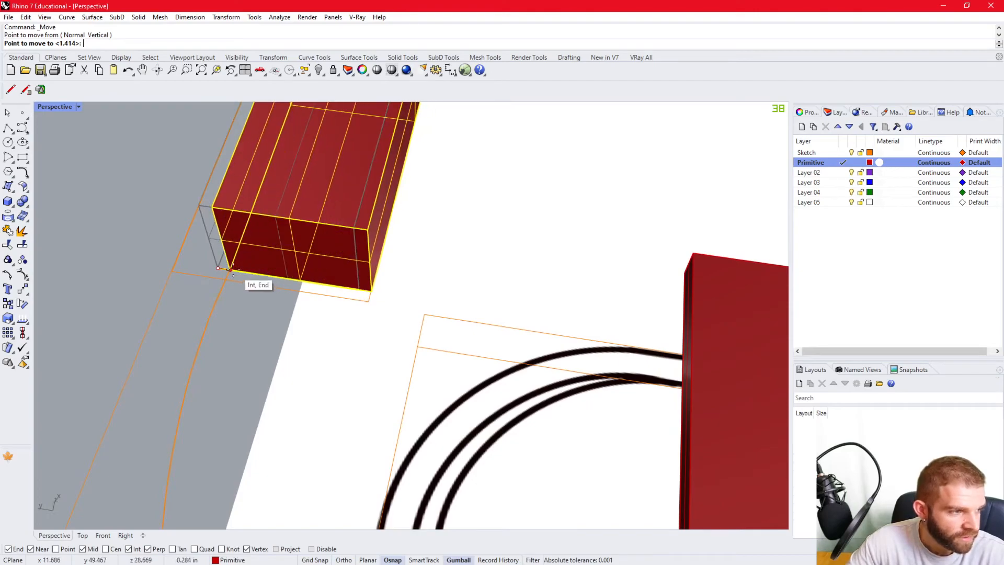
{"action": "left_click", "coordinate": [232, 275]}
{"action": "scroll", "coordinate": [243, 276], "scroll_direction": "down", "scroll_amount": 3}
{"action": "scroll", "coordinate": [244, 276], "scroll_direction": "up", "scroll_amount": 4}
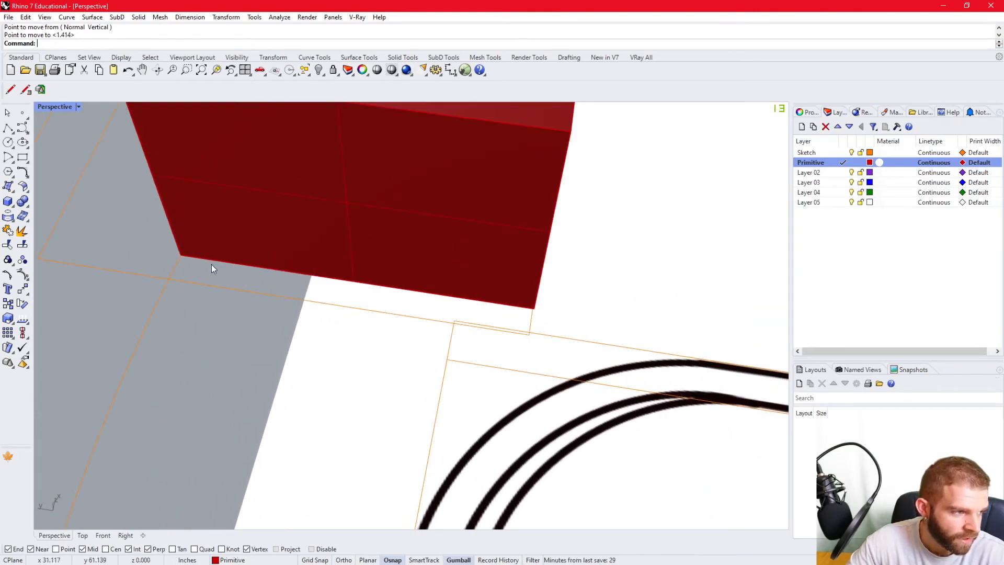
{"action": "right_click_drag", "start_coordinate": [181, 259], "coordinate": [259, 289], "text": "shift"}
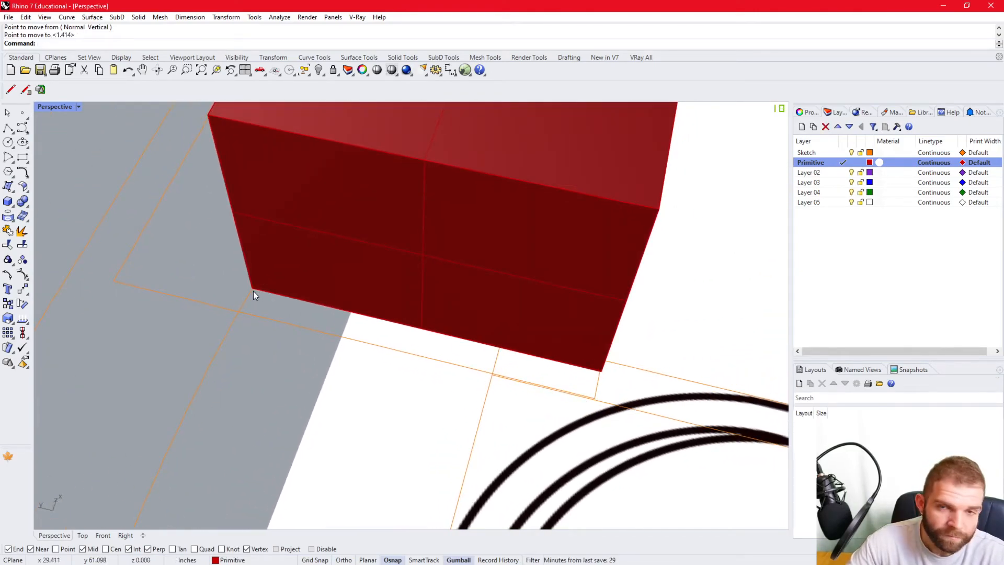
Duplicate the border of the backrest block's end face that faces the corner arc.
{"action": "scroll", "coordinate": [260, 290], "scroll_direction": "down", "scroll_amount": 2}
{"action": "type", "text": "upFaceBorder"}
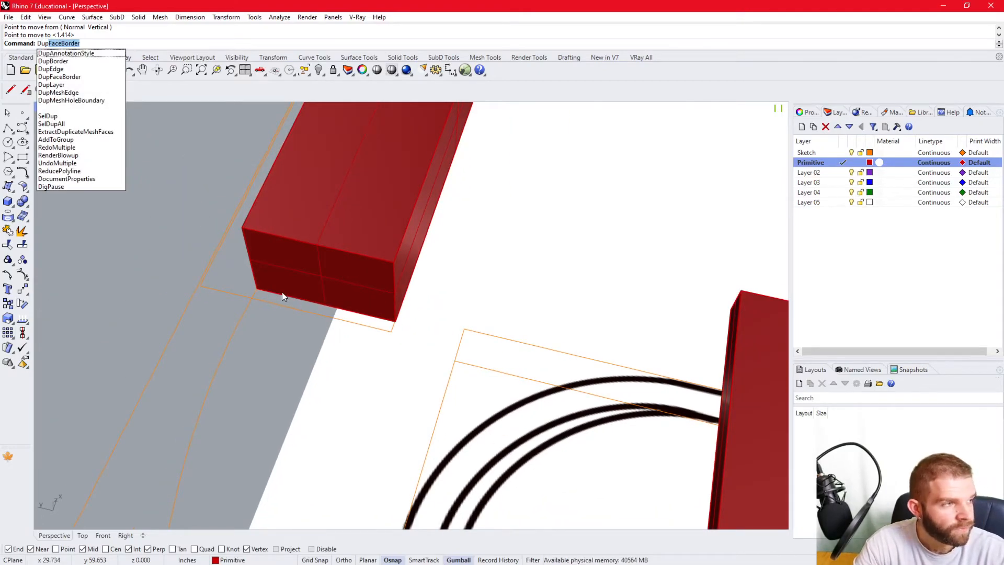
{"action": "key", "text": "Return"}
{"action": "left_click", "coordinate": [320, 273]}
{"action": "key", "text": "Return"}
{"action": "left_click", "coordinate": [177, 224]}
{"action": "scroll", "coordinate": [230, 230], "scroll_direction": "down", "scroll_amount": 2}
{"action": "right_click_drag", "start_coordinate": [278, 322], "coordinate": [393, 285]}
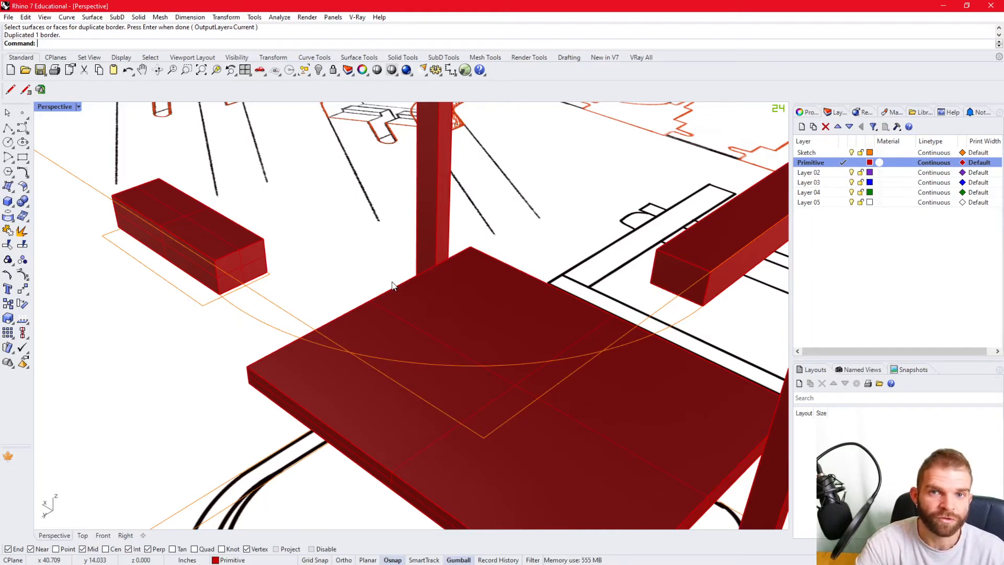
Sweep the end-face borders of the backrest block and the arm along the corner arc, with Freeform frame style and unchanged cross sections.
{"action": "type", "text": "Sweep1"}
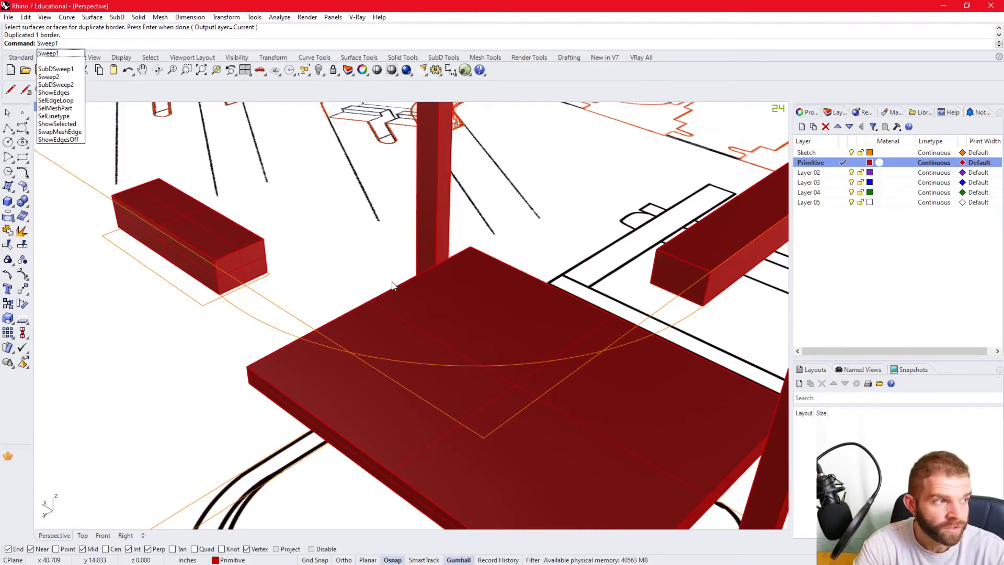
{"action": "key", "text": "Return"}
{"action": "left_click", "coordinate": [412, 364]}
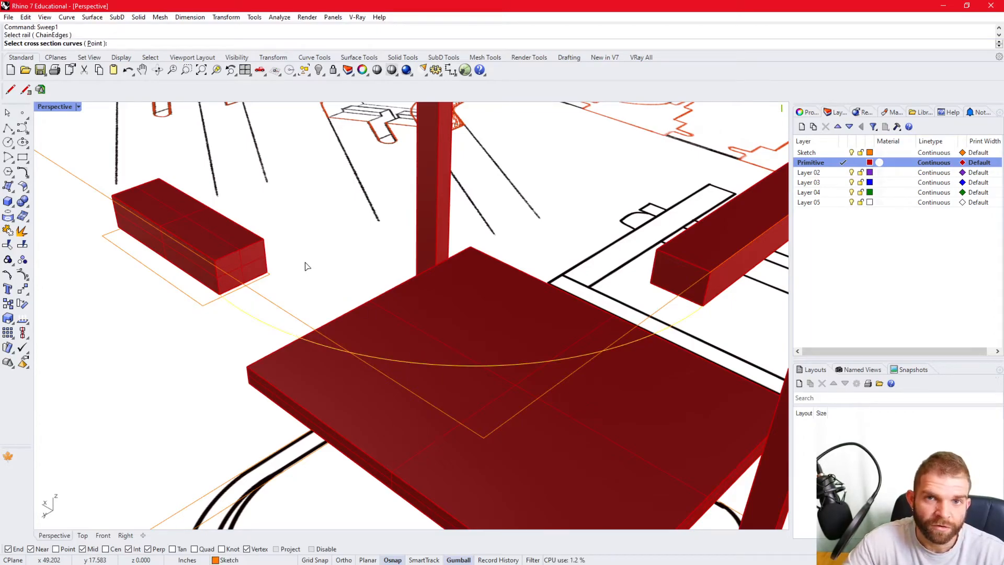
{"action": "left_click", "coordinate": [264, 253]}
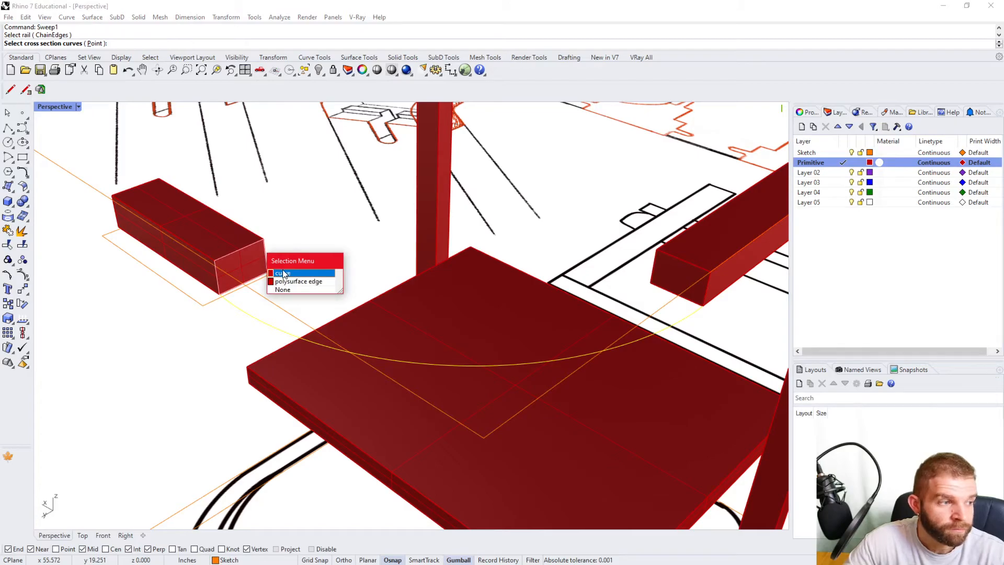
{"action": "left_click", "coordinate": [282, 273]}
{"action": "left_click", "coordinate": [681, 267]}
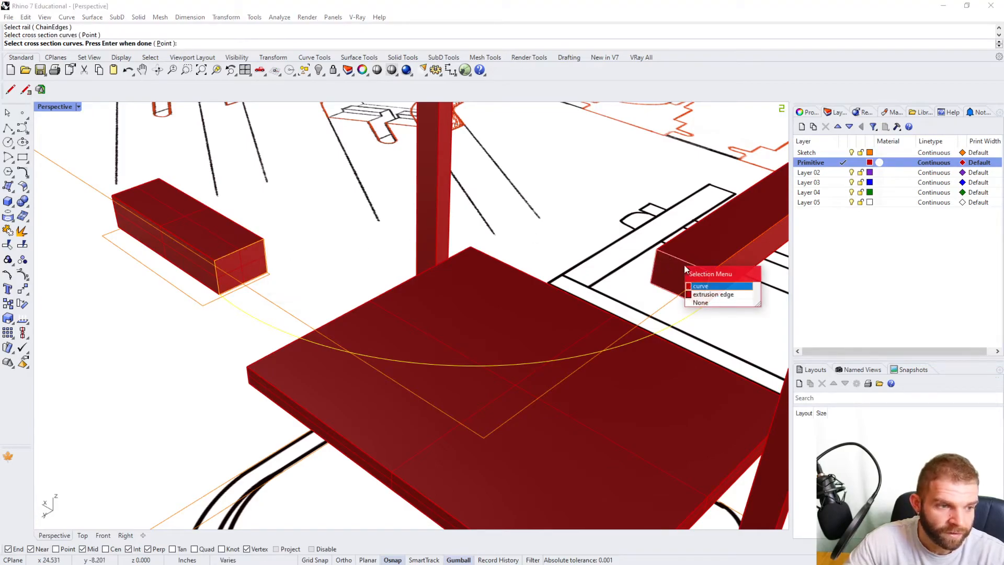
{"action": "left_click", "coordinate": [705, 288]}
{"action": "key", "text": "Return"}
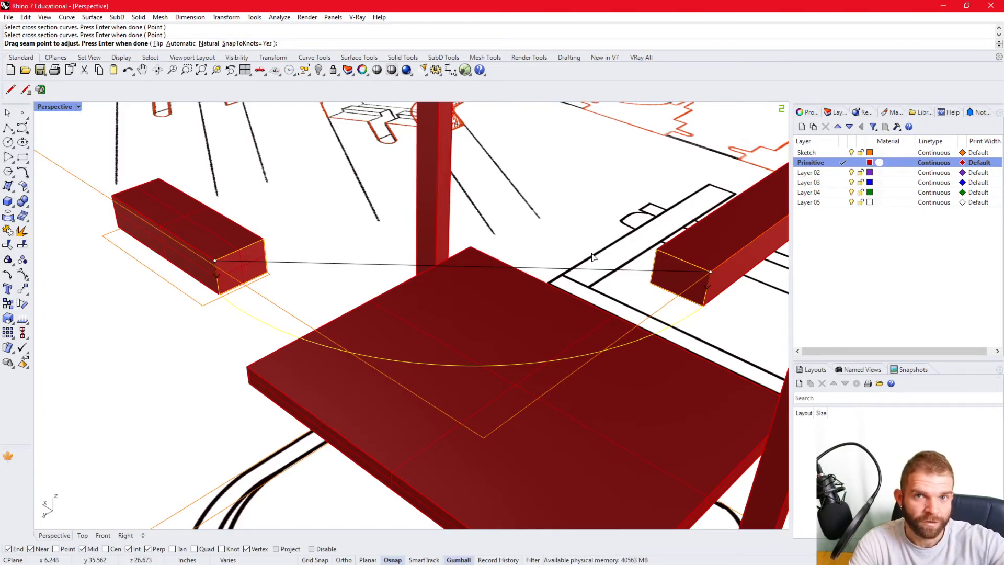
{"action": "key", "text": "Return"}
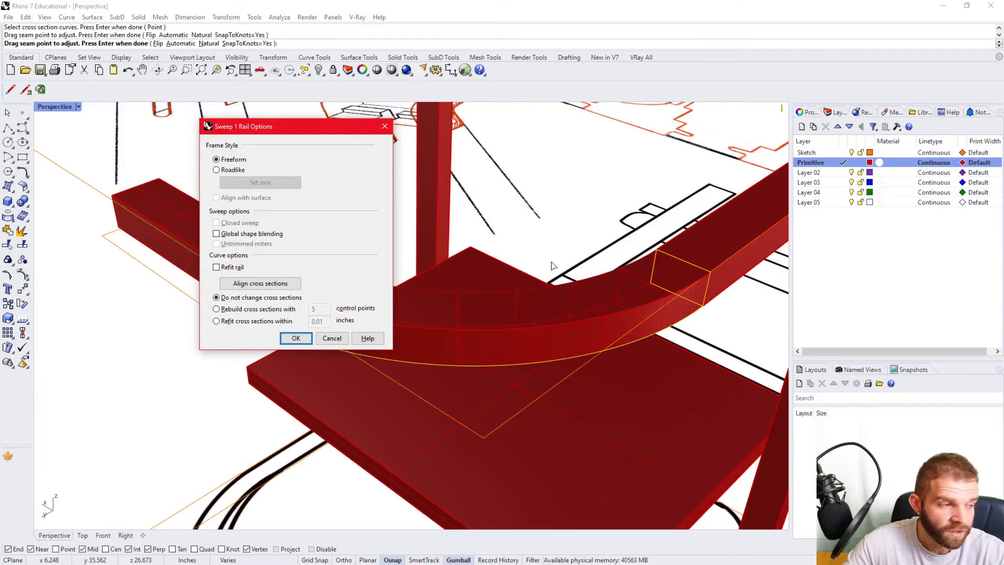
{"action": "left_click", "coordinate": [296, 338]}
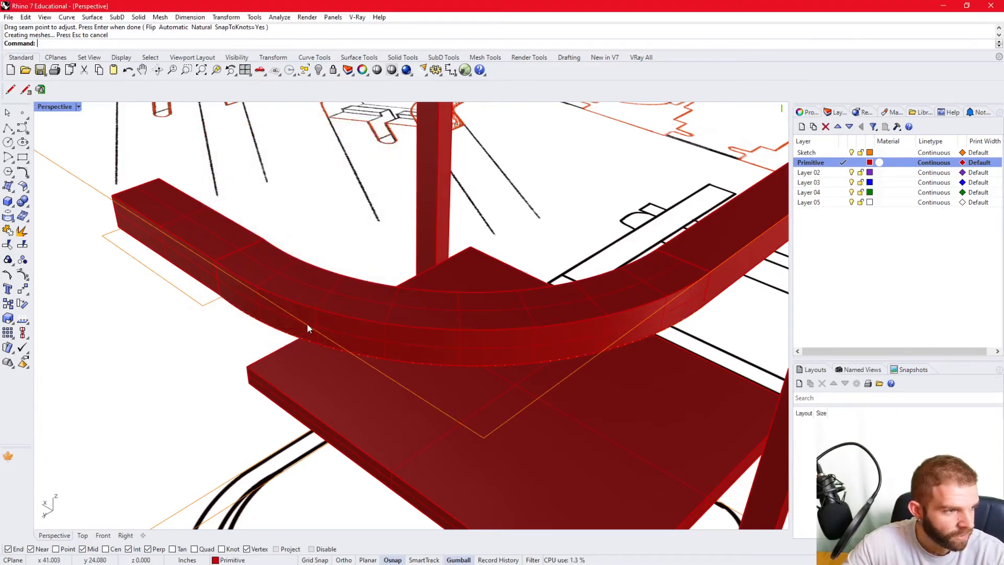
Delete the front leg on the side that has no arm.
{"action": "right_click_drag", "start_coordinate": [393, 311], "coordinate": [668, 264]}
{"action": "scroll", "coordinate": [675, 261], "scroll_direction": "down", "scroll_amount": 3}
{"action": "scroll", "coordinate": [687, 257], "scroll_direction": "up", "scroll_amount": 3}
{"action": "left_click", "coordinate": [700, 274]}
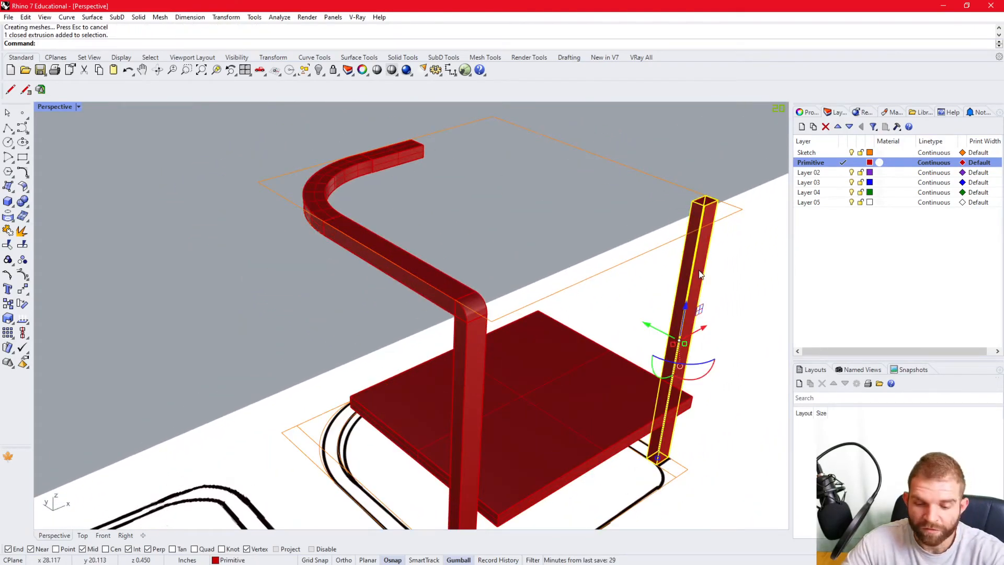
{"action": "key", "text": "Escape"}
Mirror the front leg, arm and curved corner pieces to the other side about the midpoint of the backrest block.
{"action": "left_click", "coordinate": [465, 369]}
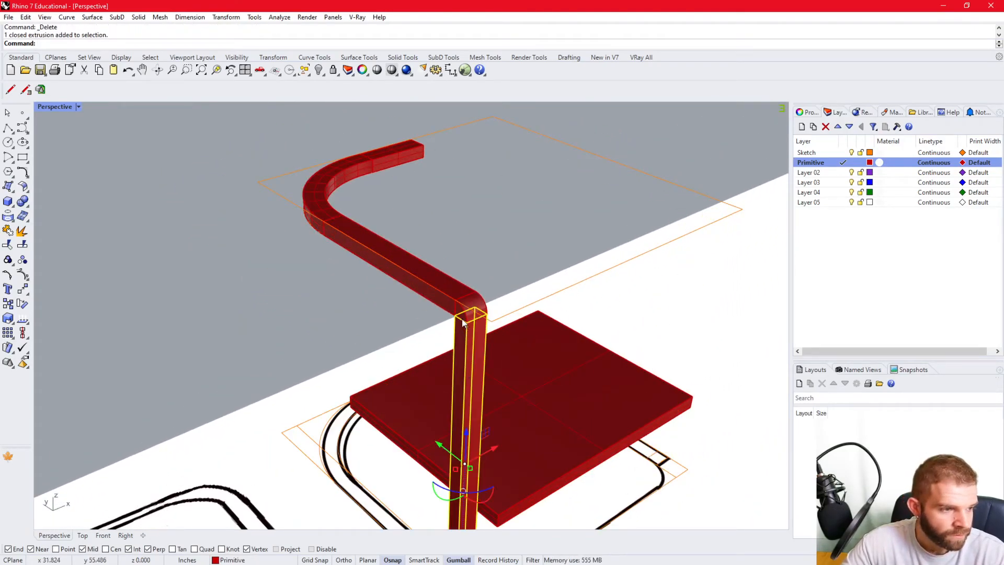
{"action": "left_click", "coordinate": [309, 192], "text": "shift"}
{"action": "type", "text": "m"}
{"action": "key", "text": "Return"}
{"action": "left_click", "coordinate": [399, 152]}
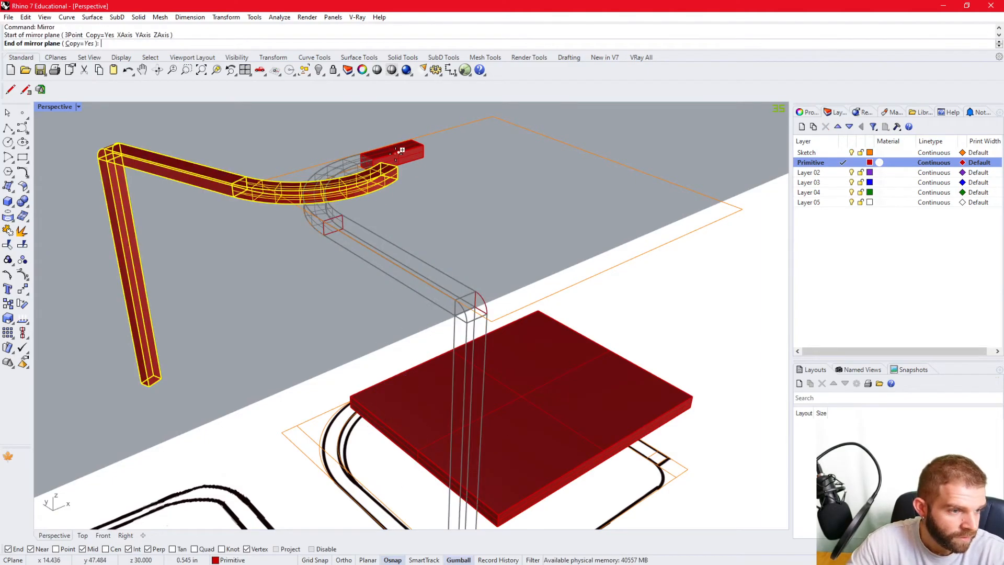
{"action": "left_click", "coordinate": [492, 198]}
Draw a start-end-direction arc from the backrest block's lower edge down to the matching corner of the floor sketch.
{"action": "right_click_drag", "start_coordinate": [467, 303], "coordinate": [571, 283]}
{"action": "right_click_drag", "start_coordinate": [448, 325], "coordinate": [376, 306], "text": "shift"}
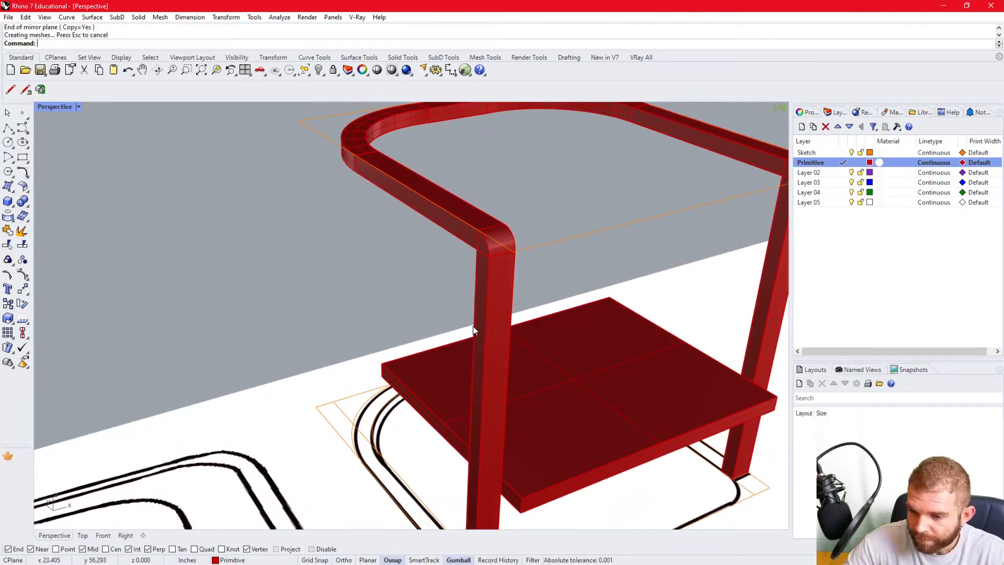
{"action": "right_click_drag", "start_coordinate": [473, 330], "coordinate": [318, 192]}
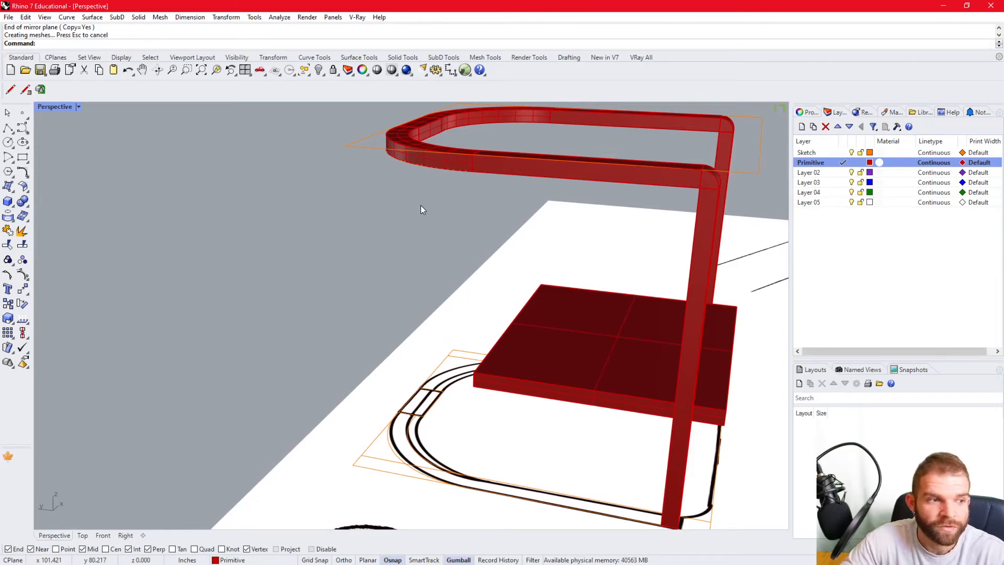
{"action": "right_click_drag", "start_coordinate": [417, 140], "coordinate": [372, 170]}
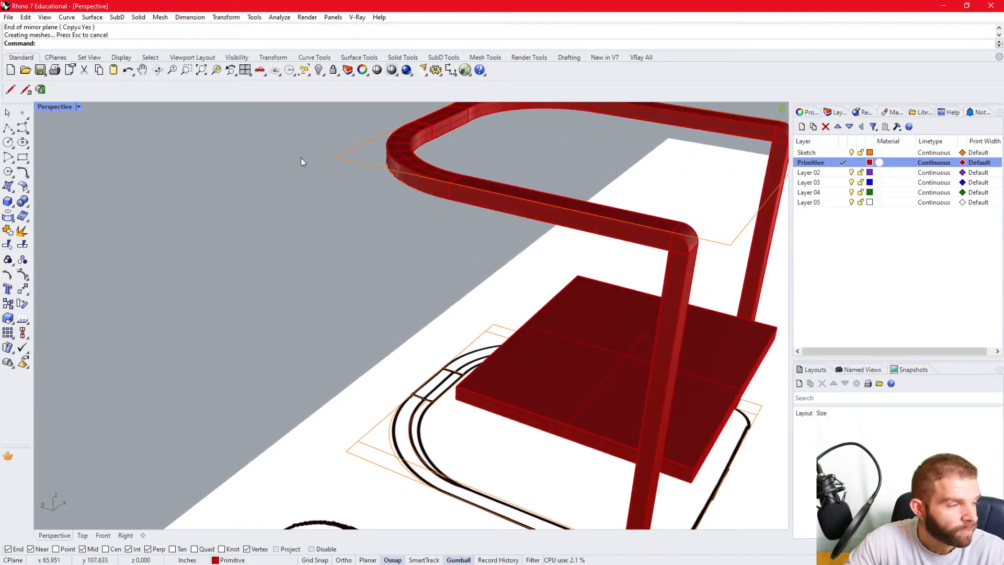
{"action": "left_click", "coordinate": [12, 160]}
{"action": "left_click", "coordinate": [57, 166]}
{"action": "left_click", "coordinate": [433, 139]}
{"action": "left_click", "coordinate": [434, 401]}
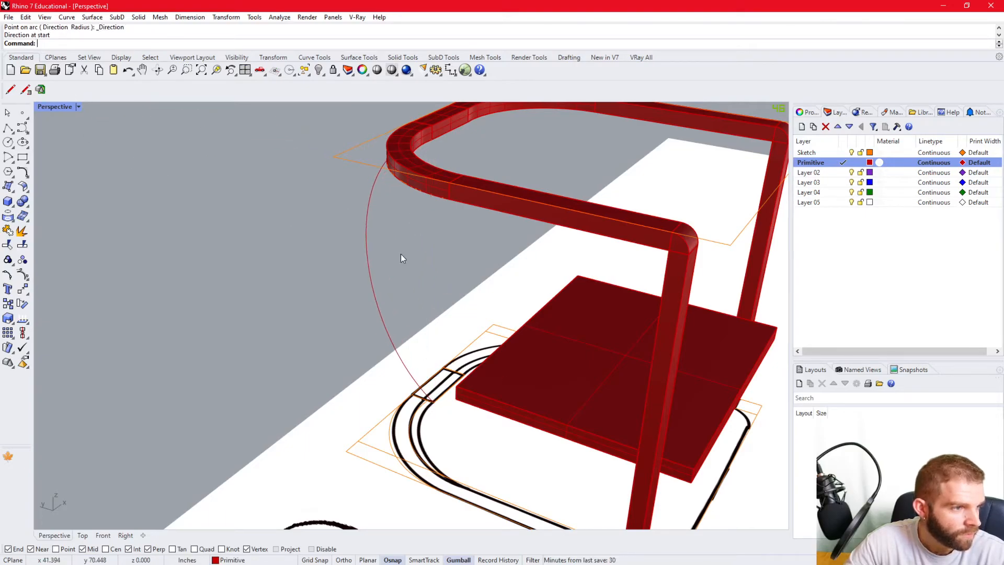
In the Right view, shift the arc's lower and middle control points toward the seat and adjust its upper one to form an S-bend.
{"action": "left_click", "coordinate": [368, 256]}
{"action": "double_click", "coordinate": [56, 107]}
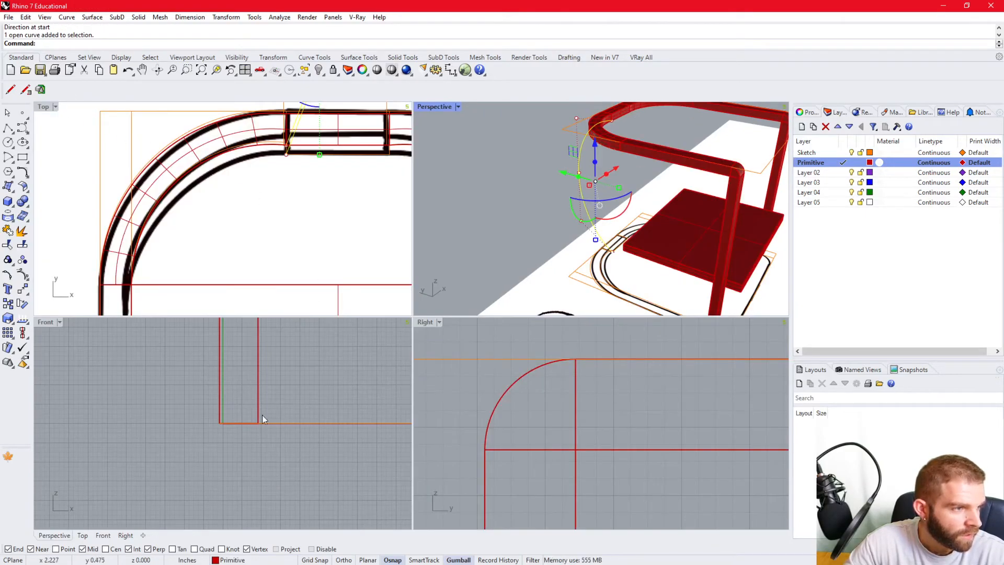
{"action": "left_click", "coordinate": [559, 206]}
{"action": "left_click", "coordinate": [580, 196]}
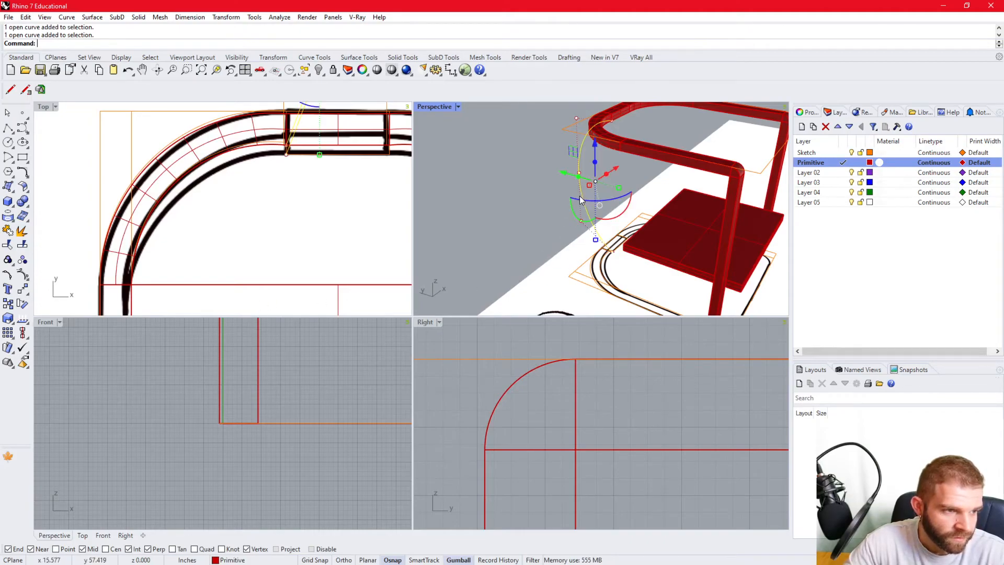
{"action": "scroll", "coordinate": [218, 430], "scroll_direction": "down", "scroll_amount": 5}
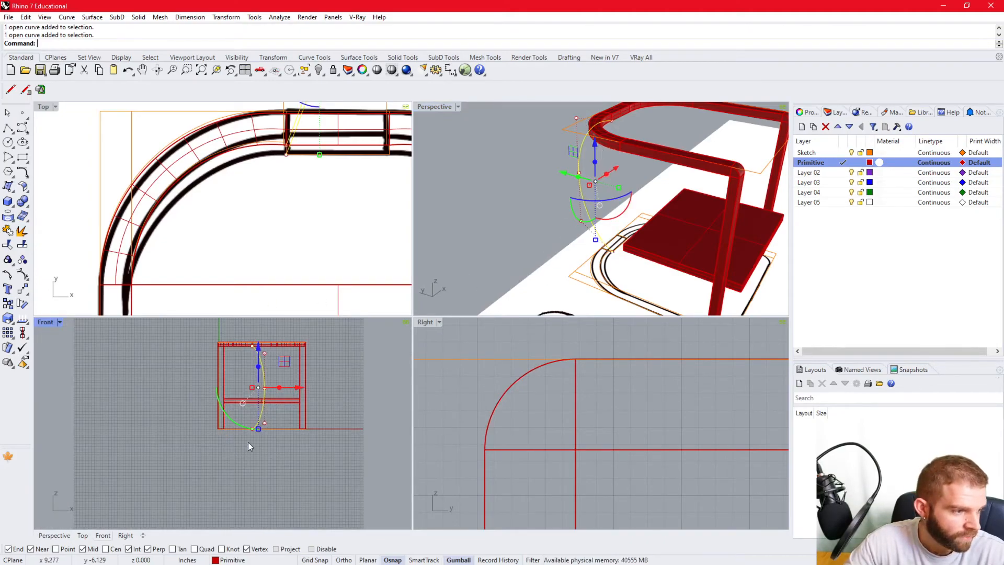
{"action": "scroll", "coordinate": [595, 435], "scroll_direction": "down", "scroll_amount": 5}
{"action": "scroll", "coordinate": [560, 362], "scroll_direction": "up", "scroll_amount": 4}
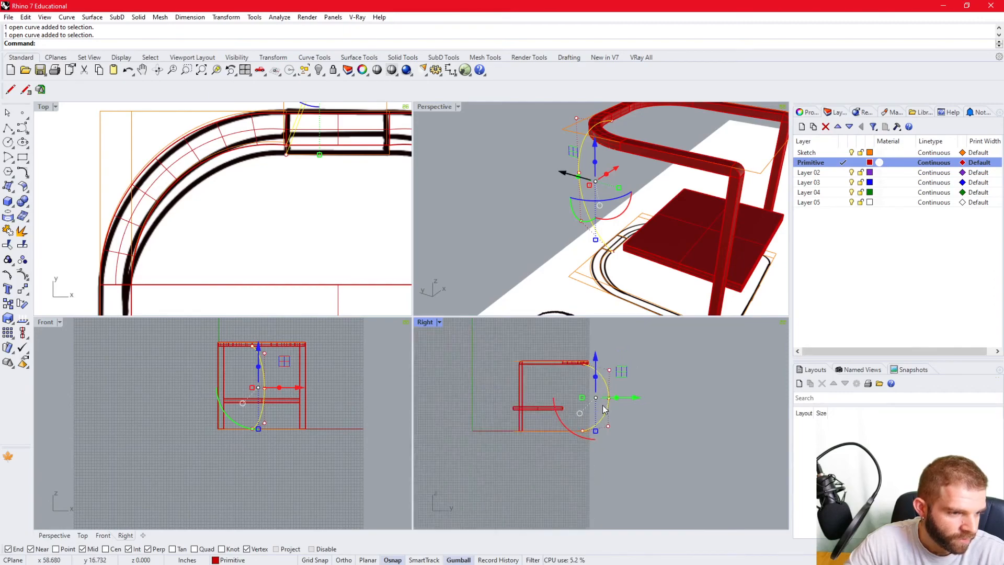
{"action": "scroll", "coordinate": [601, 454], "scroll_direction": "down", "scroll_amount": 2}
{"action": "scroll", "coordinate": [618, 428], "scroll_direction": "up", "scroll_amount": 2}
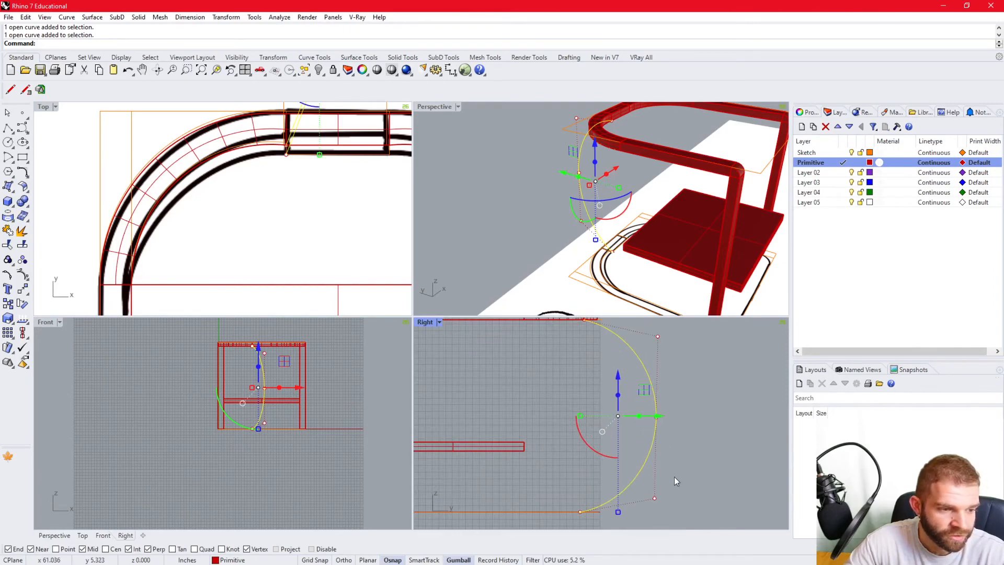
{"action": "left_click", "coordinate": [655, 498]}
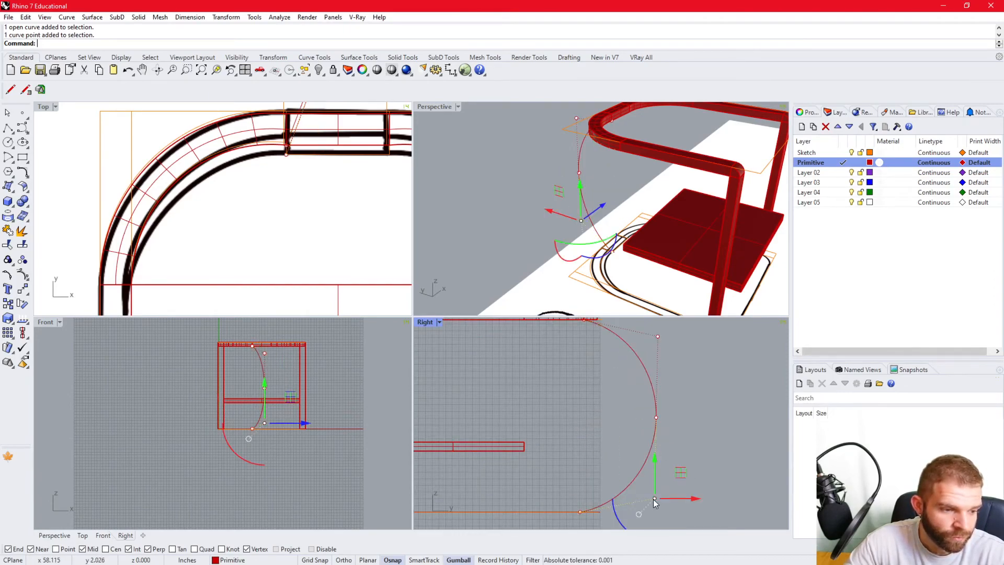
{"action": "left_click_drag", "start_coordinate": [686, 498], "coordinate": [575, 500]}
{"action": "left_click", "coordinate": [657, 418]}
{"action": "left_click_drag", "start_coordinate": [693, 418], "coordinate": [637, 422]}
{"action": "left_click", "coordinate": [657, 339]}
{"action": "mouse_move", "coordinate": [692, 339]}
{"action": "left_mouse_down"}
{"action": "mouse_move", "coordinate": [638, 342]}
{"action": "mouse_move", "coordinate": [704, 350]}
{"action": "mouse_move", "coordinate": [692, 353]}
{"action": "left_mouse_up"}
{"action": "key", "text": "Escape"}
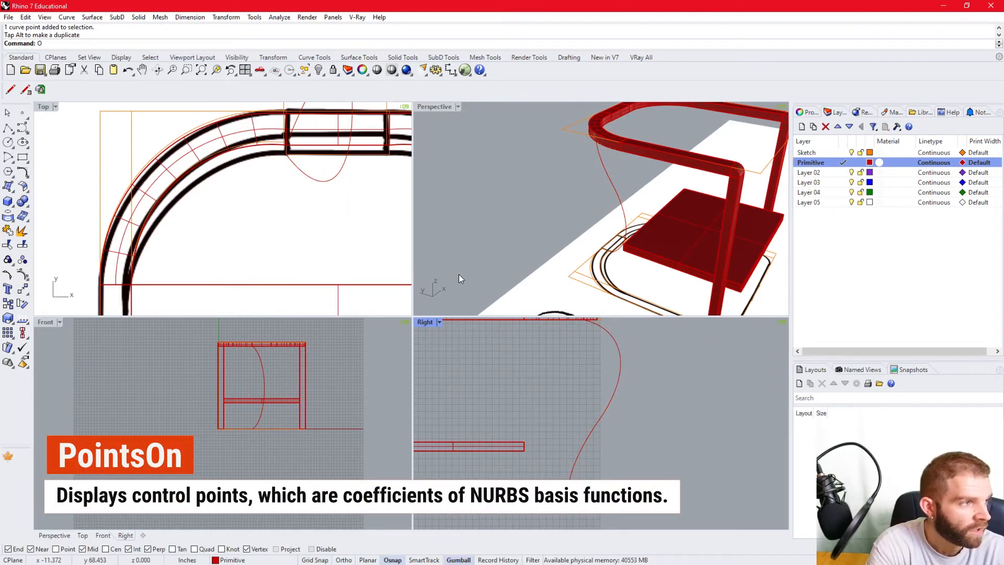
Turn on the control points of the S-bent curve below the backrest with PointsOn.
{"action": "type", "text": "Points"}
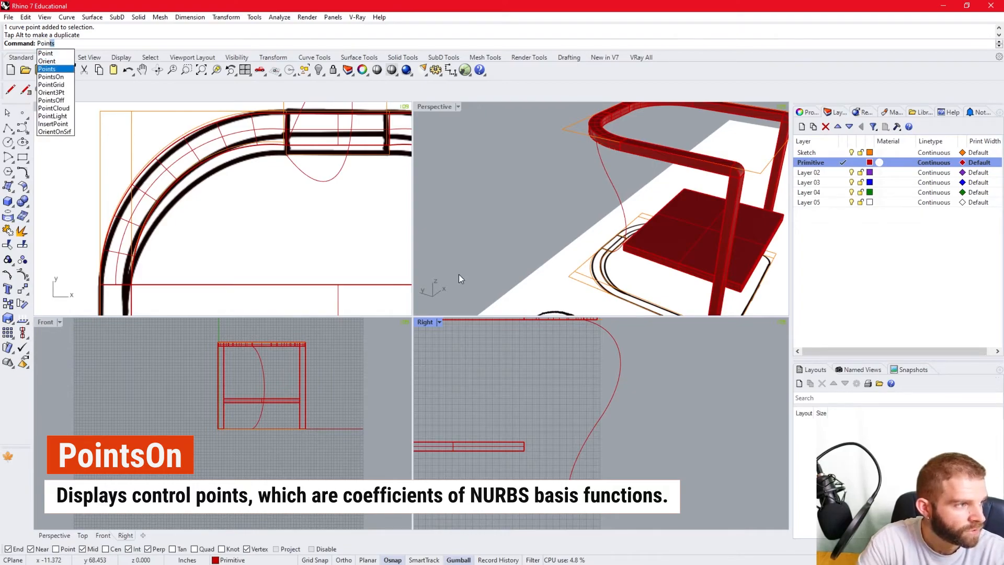
{"action": "key", "text": "Down"}
{"action": "key", "text": "Return"}
{"action": "left_click", "coordinate": [616, 399]}
{"action": "key", "text": "Return"}
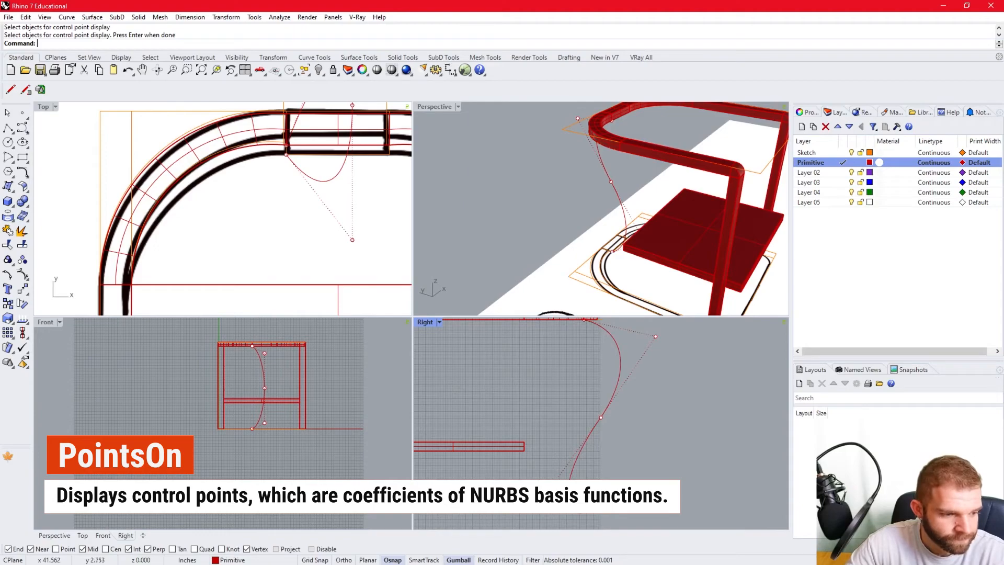
Reshape the curve into a gentle bow toward the seat by moving its lower, upper and middle control points in the Right view.
{"action": "left_click", "coordinate": [543, 497]}
{"action": "left_click_drag", "start_coordinate": [577, 498], "coordinate": [594, 497]}
{"action": "left_click", "coordinate": [655, 336]}
{"action": "left_click_drag", "start_coordinate": [677, 336], "coordinate": [599, 337]}
{"action": "left_click", "coordinate": [601, 417]}
{"action": "left_click_drag", "start_coordinate": [642, 418], "coordinate": [607, 420]}
{"action": "left_click", "coordinate": [679, 413]}
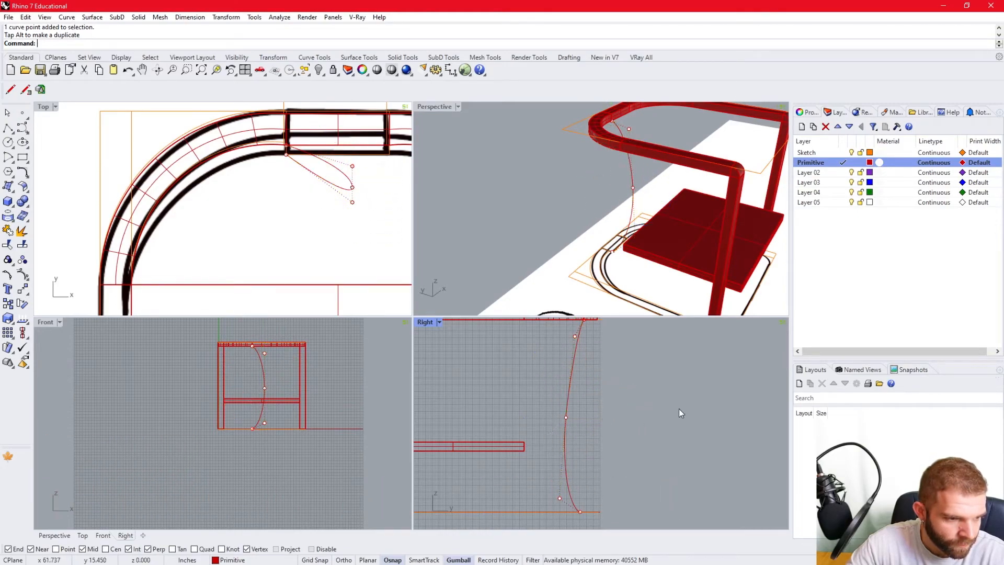
{"action": "left_click", "coordinate": [566, 208]}
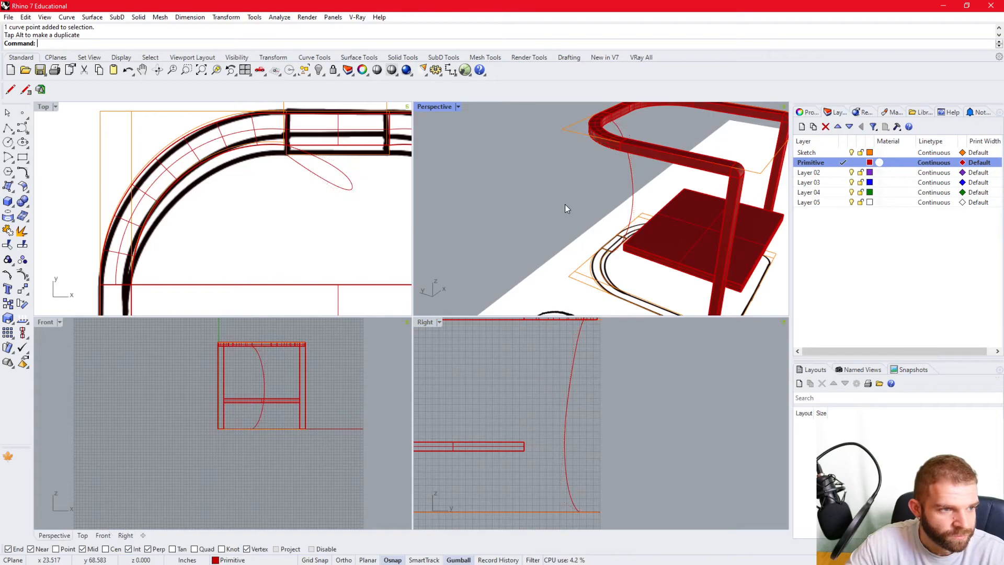
{"action": "type", "text": "sweep1"}
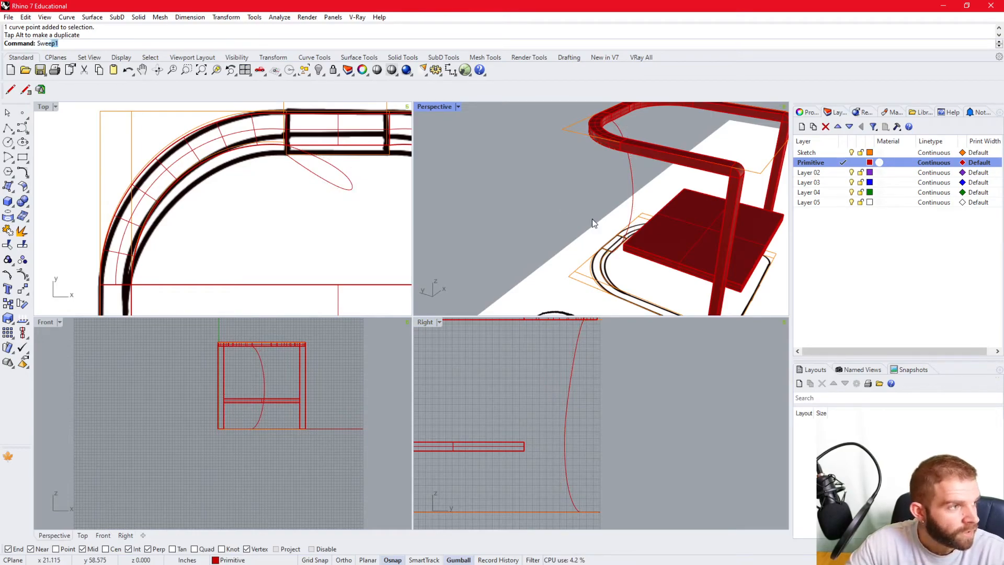
{"action": "key", "text": "Return"}
{"action": "scroll", "coordinate": [603, 187], "scroll_direction": "up", "scroll_amount": 10}
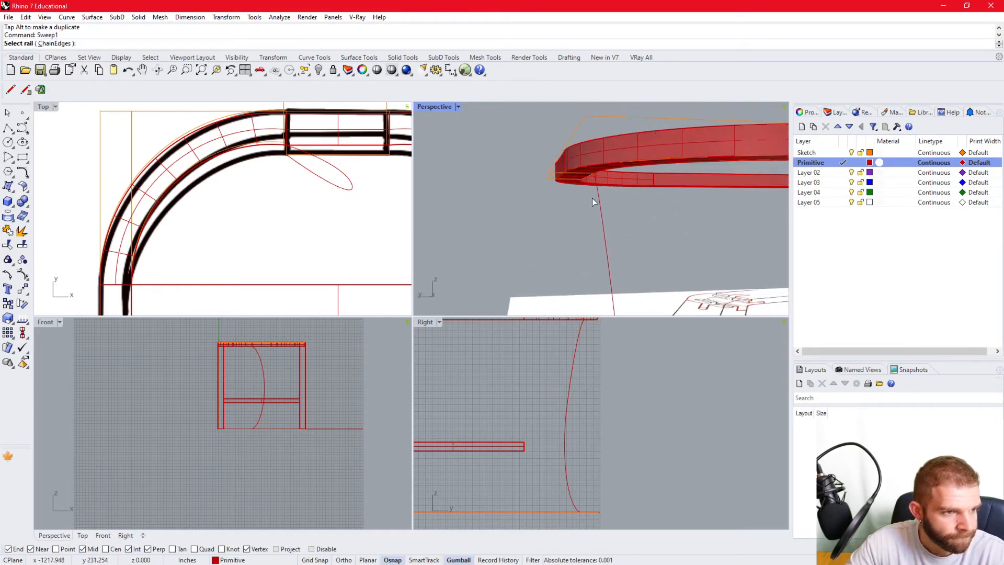
{"action": "left_click", "coordinate": [588, 223]}
{"action": "scroll", "coordinate": [586, 198], "scroll_direction": "down", "scroll_amount": 3}
{"action": "scroll", "coordinate": [580, 165], "scroll_direction": "up", "scroll_amount": 5}
{"action": "left_click", "coordinate": [543, 180]}
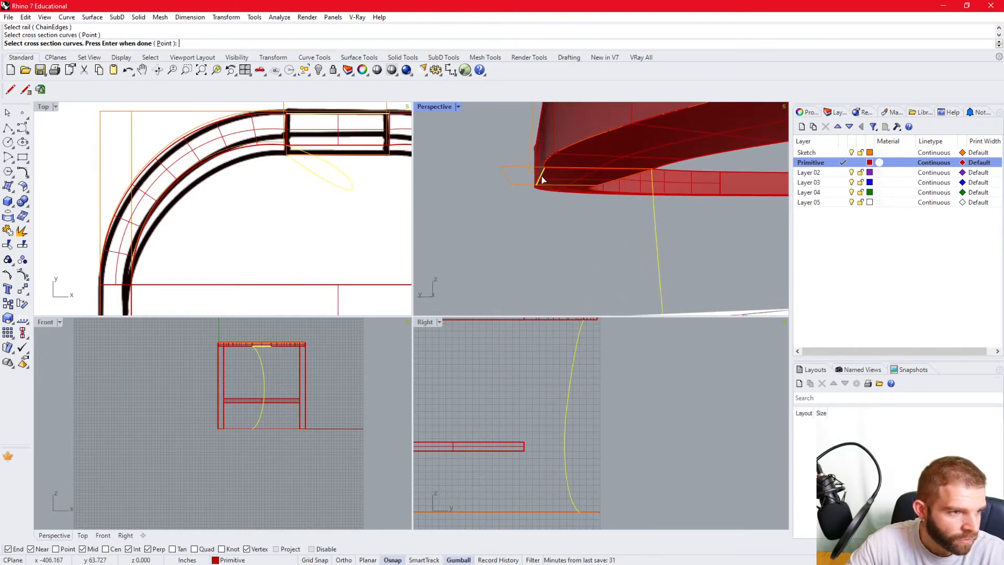
{"action": "key", "text": "Escape"}
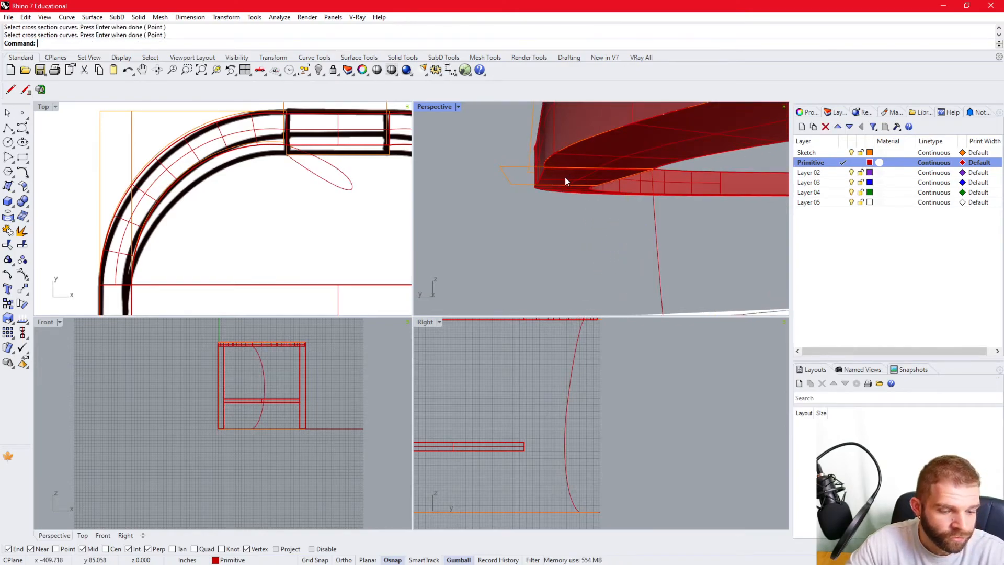
Duplicate the border of the backrest block's underside face.
{"action": "type", "text": "DupFaceBorder"}
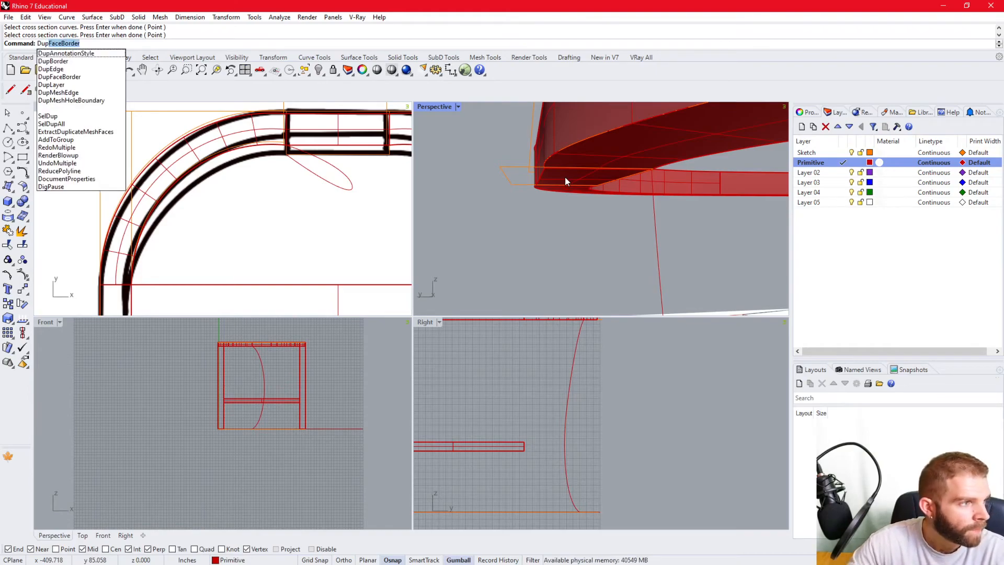
{"action": "key", "text": "Return"}
{"action": "left_click", "coordinate": [565, 176]}
{"action": "right_click_drag", "start_coordinate": [564, 177], "coordinate": [626, 193]}
{"action": "key", "text": "Return"}
{"action": "left_click", "coordinate": [689, 208]}
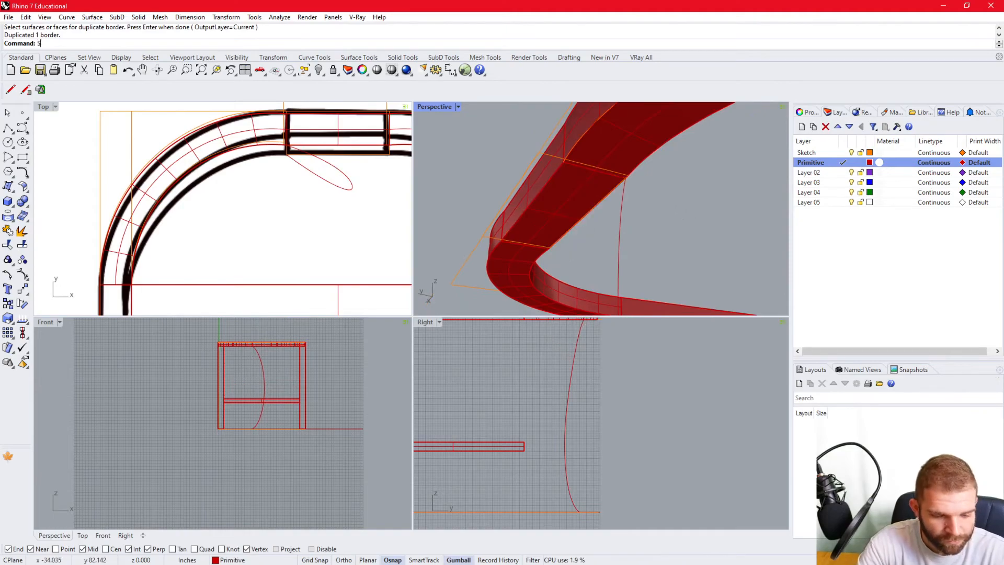
Try a one-rail sweep of the duplicated underside border along the bowed curve down to the floor.
{"action": "type", "text": "Sweep1"}
{"action": "key", "text": "Return"}
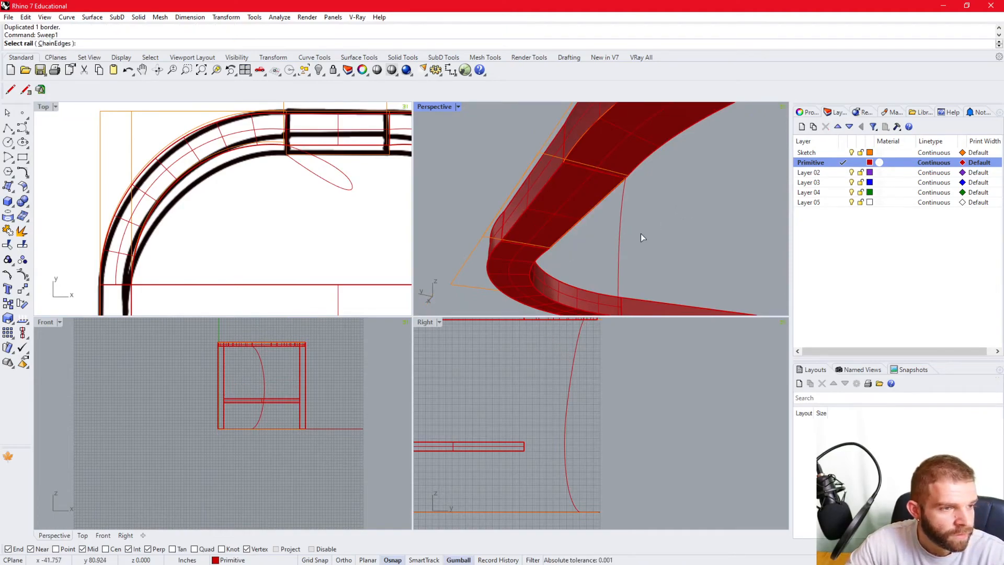
{"action": "double_click", "coordinate": [438, 106]}
{"action": "left_click", "coordinate": [453, 281]}
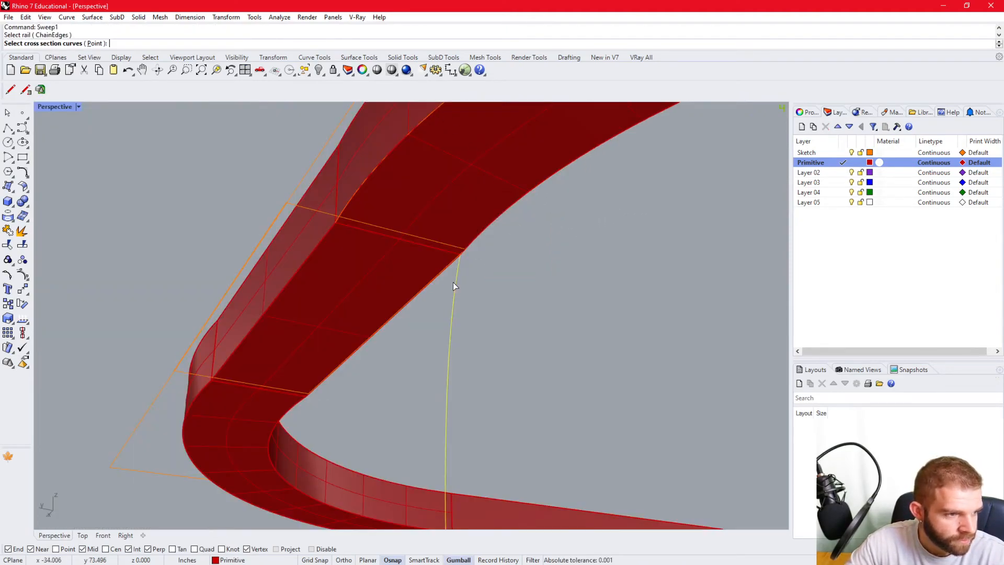
{"action": "left_click", "coordinate": [427, 249]}
{"action": "left_click", "coordinate": [462, 286]}
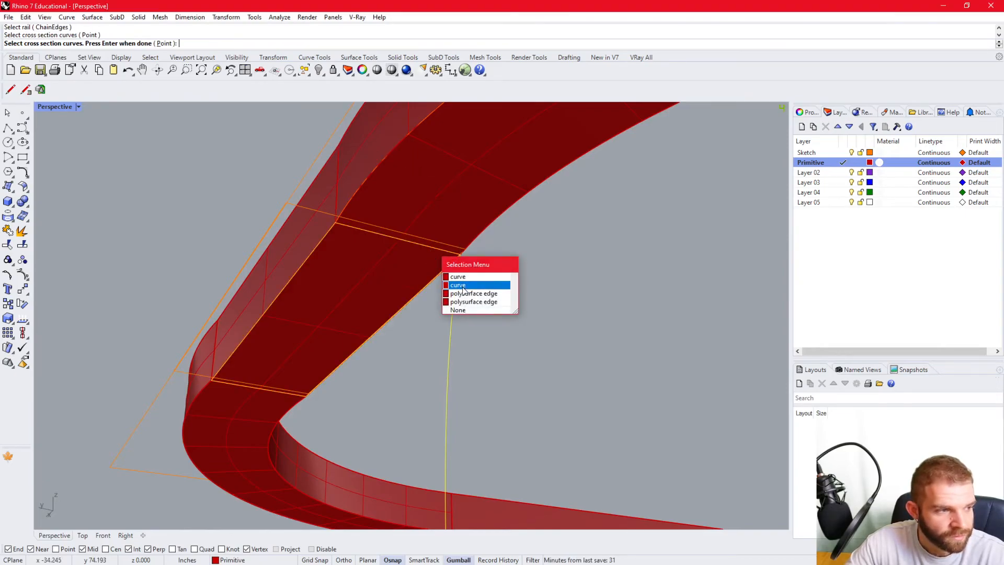
{"action": "scroll", "coordinate": [369, 217], "scroll_direction": "down", "scroll_amount": 10}
{"action": "key", "text": "Return"}
{"action": "right_click_drag", "start_coordinate": [451, 255], "coordinate": [426, 291]}
{"action": "key", "text": "Return"}
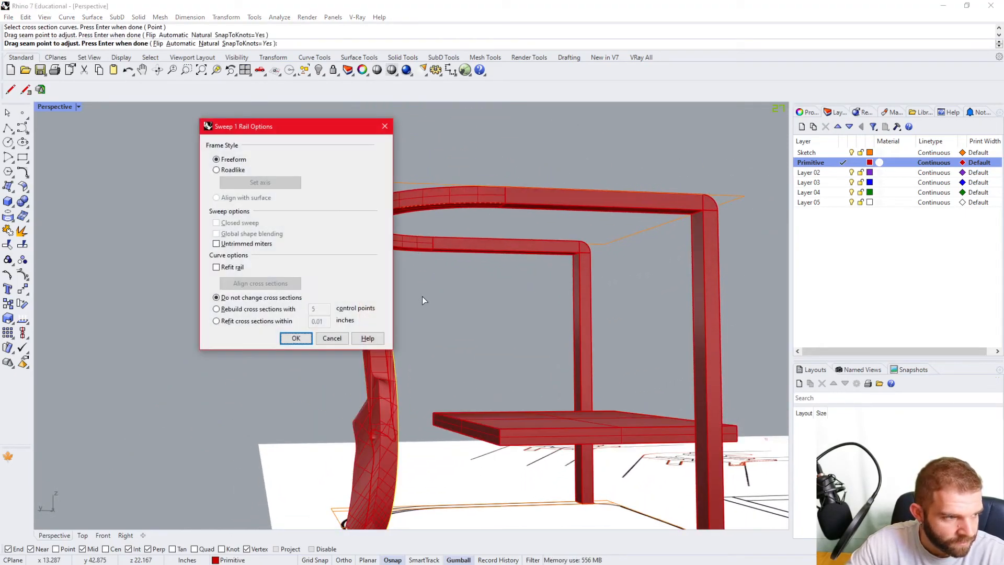
{"action": "scroll", "coordinate": [374, 445], "scroll_direction": "down", "scroll_amount": 8}
{"action": "right_click_drag", "start_coordinate": [368, 449], "coordinate": [456, 430]}
{"action": "scroll", "coordinate": [382, 444], "scroll_direction": "up", "scroll_amount": 8}
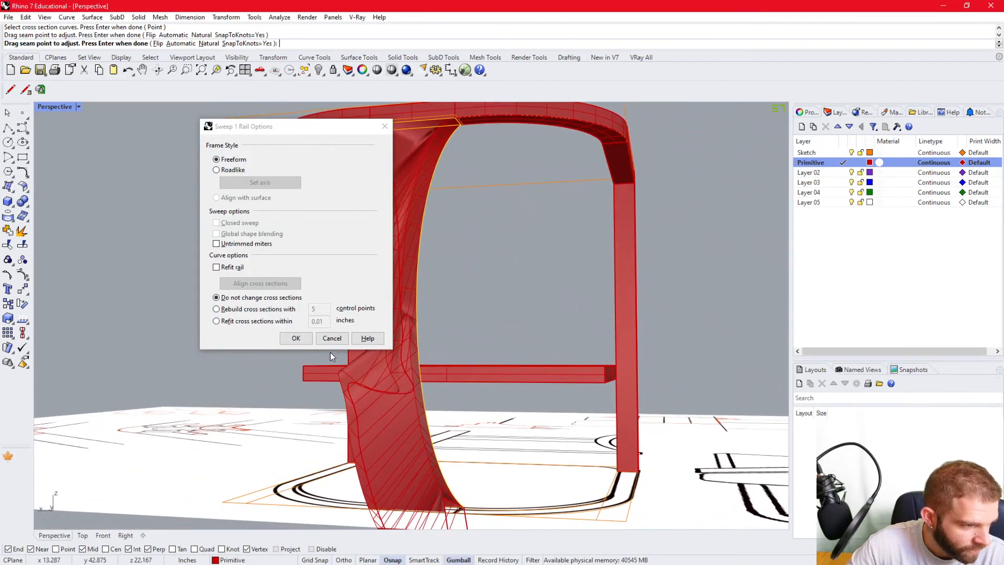
{"action": "left_click", "coordinate": [331, 339]}
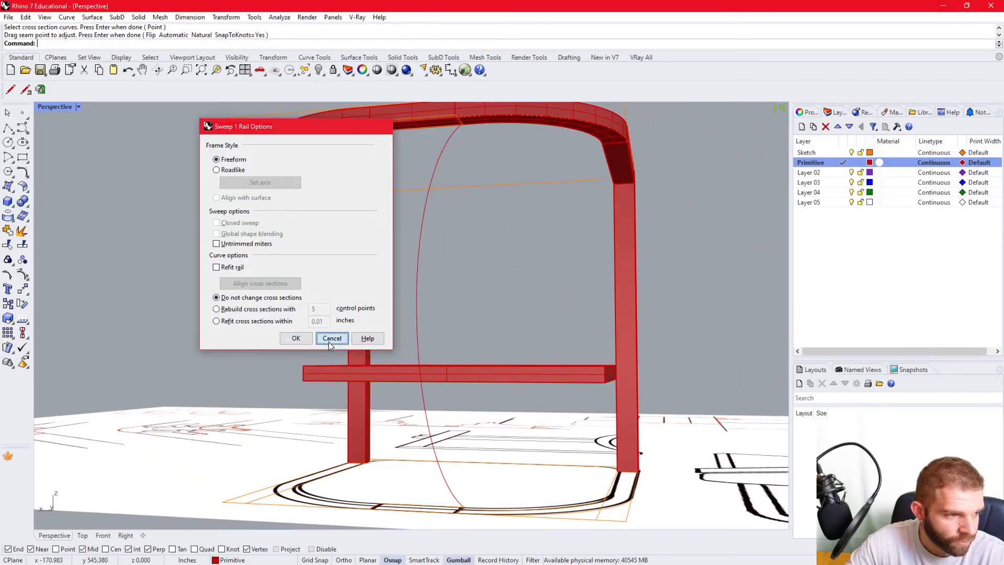
Delete the bowed rail curve below the backrest and return to the four-view layout.
{"action": "left_click", "coordinate": [415, 316]}
{"action": "key", "text": "Delete"}
{"action": "right_click_drag", "start_coordinate": [566, 329], "coordinate": [391, 282]}
{"action": "double_click", "coordinate": [65, 111]}
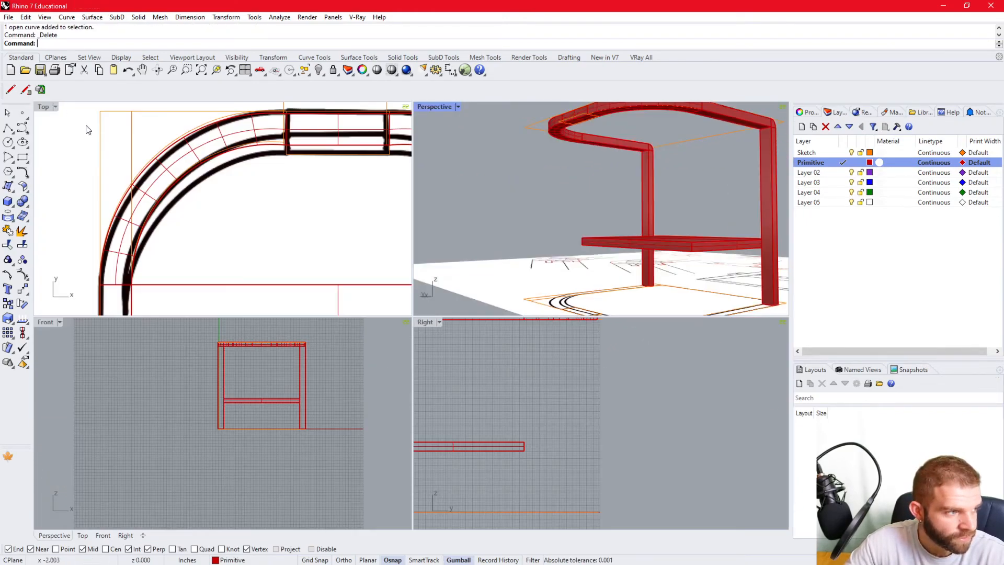
{"action": "right_click_drag", "start_coordinate": [523, 246], "coordinate": [554, 267]}
{"action": "left_click", "coordinate": [23, 172]}
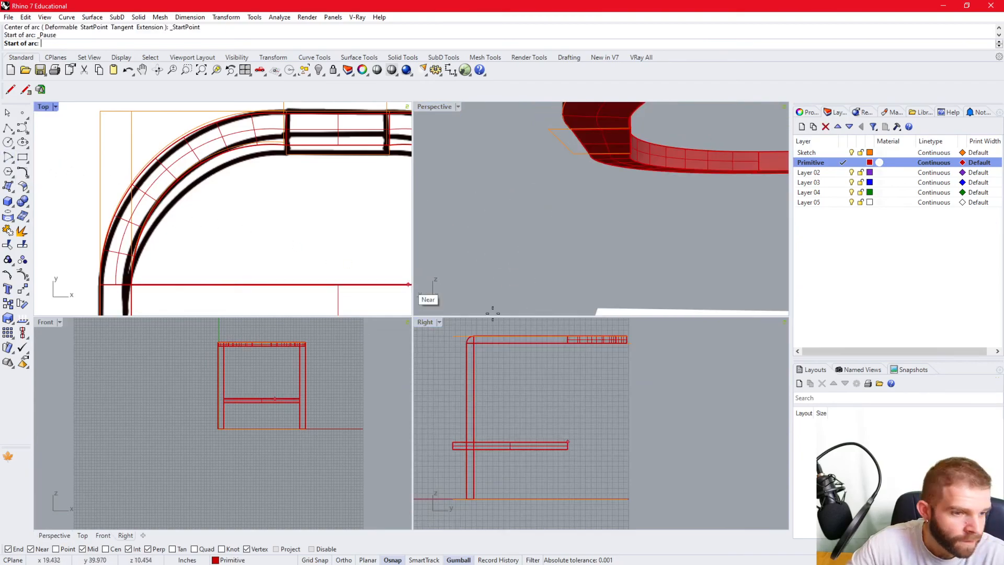
{"action": "scroll", "coordinate": [606, 218], "scroll_direction": "down", "scroll_amount": 5}
{"action": "right_click_drag", "start_coordinate": [594, 231], "coordinate": [504, 329]}
{"action": "double_click", "coordinate": [433, 106]}
{"action": "right_click_drag", "start_coordinate": [504, 330], "coordinate": [554, 307], "text": "shift"}
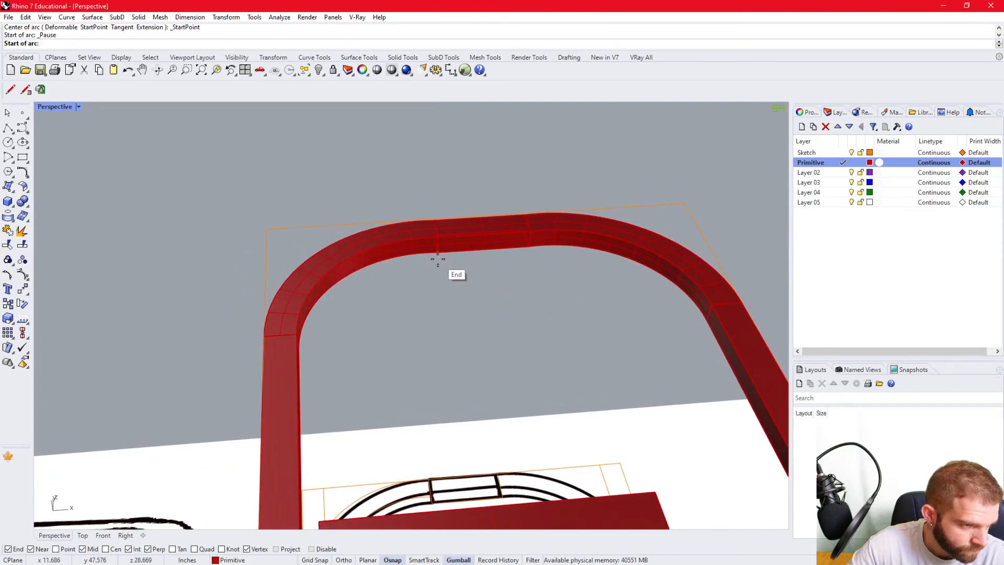
{"action": "key", "text": "Escape"}
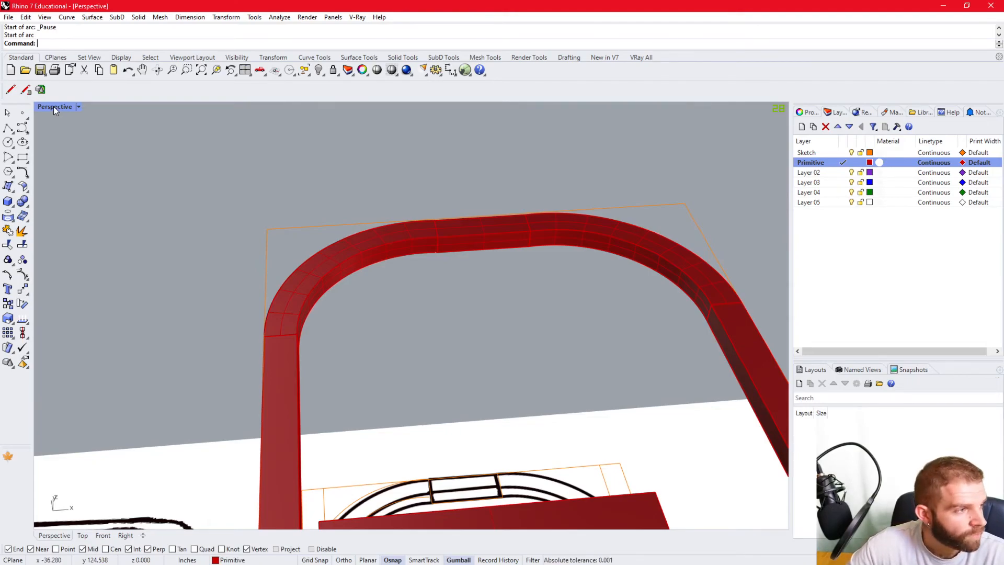
Draw a degree-3 control-point curve from the backrest block's lower inner corner, bowing toward the seat in the Right view and ending at the floor.
{"action": "left_click", "coordinate": [23, 127]}
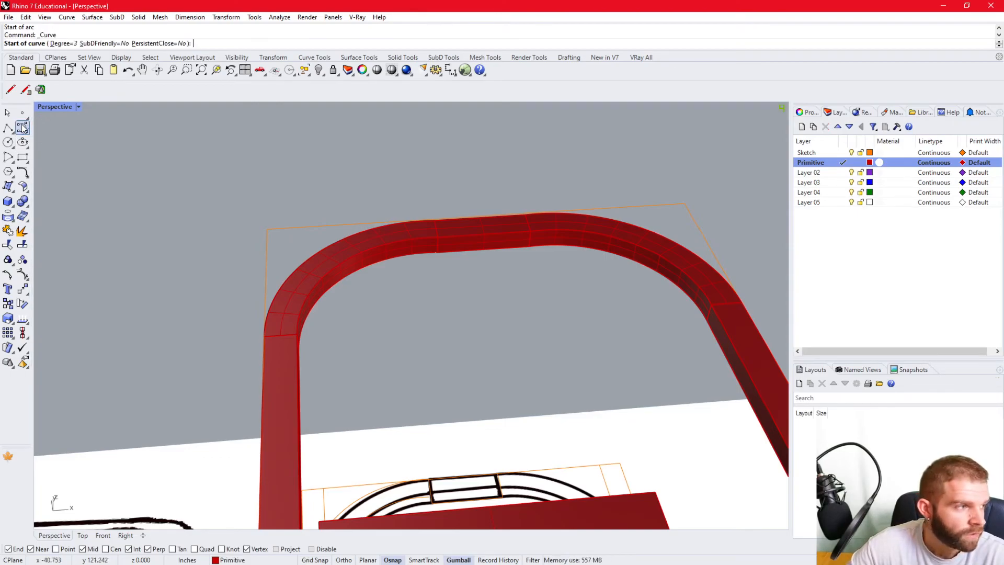
{"action": "left_click", "coordinate": [442, 254]}
{"action": "right_click_drag", "start_coordinate": [408, 314], "coordinate": [478, 287]}
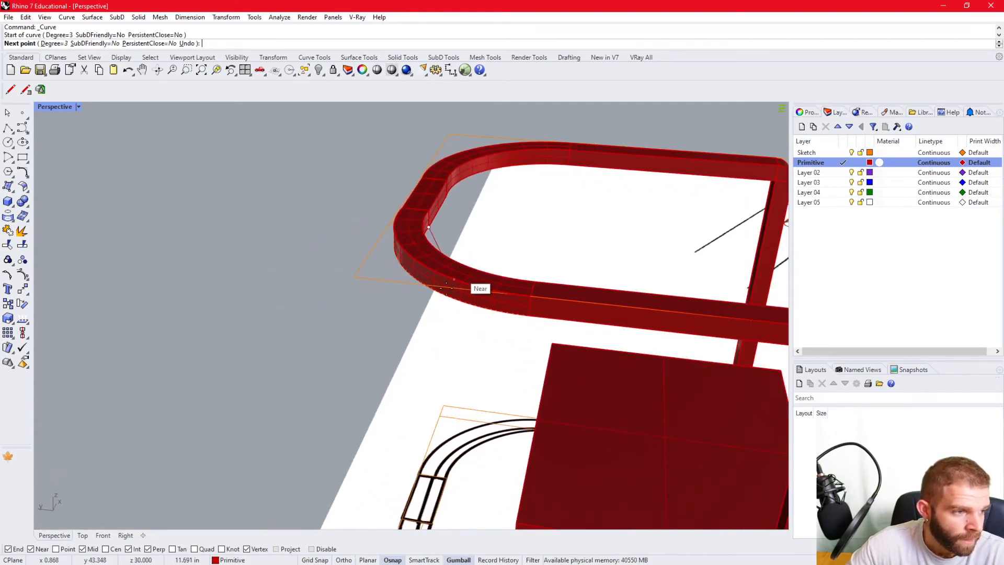
{"action": "double_click", "coordinate": [60, 109]}
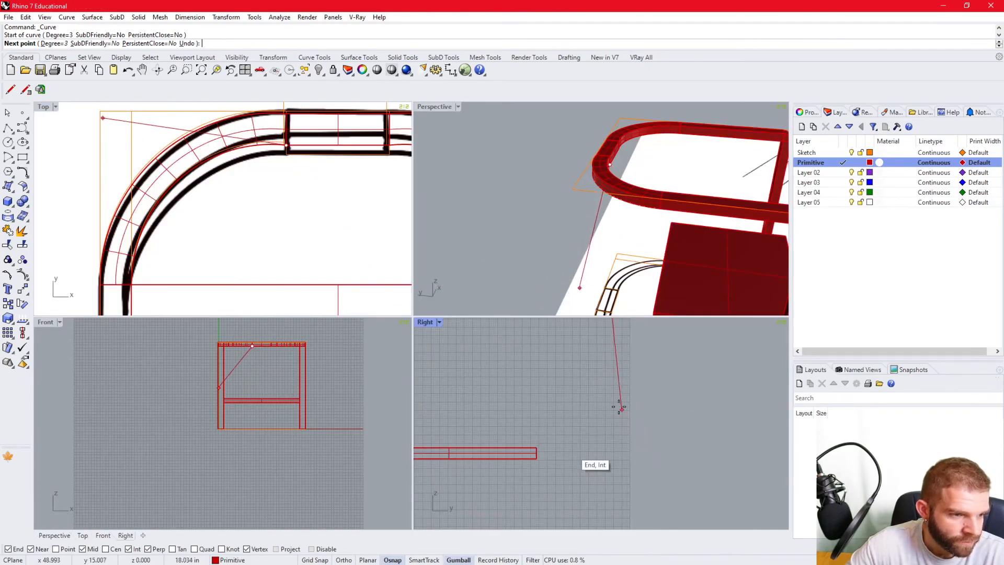
{"action": "scroll", "coordinate": [594, 375], "scroll_direction": "up", "scroll_amount": 2}
{"action": "left_click", "coordinate": [595, 352]}
{"action": "left_click", "coordinate": [576, 381]}
{"action": "left_click", "coordinate": [575, 441]}
{"action": "left_click", "coordinate": [587, 486]}
{"action": "left_click", "coordinate": [594, 509]}
{"action": "left_click", "coordinate": [601, 522]}
{"action": "key", "text": "Return"}
{"action": "scroll", "coordinate": [599, 300], "scroll_direction": "down", "scroll_amount": 5}
{"action": "right_click_drag", "start_coordinate": [599, 300], "coordinate": [607, 249]}
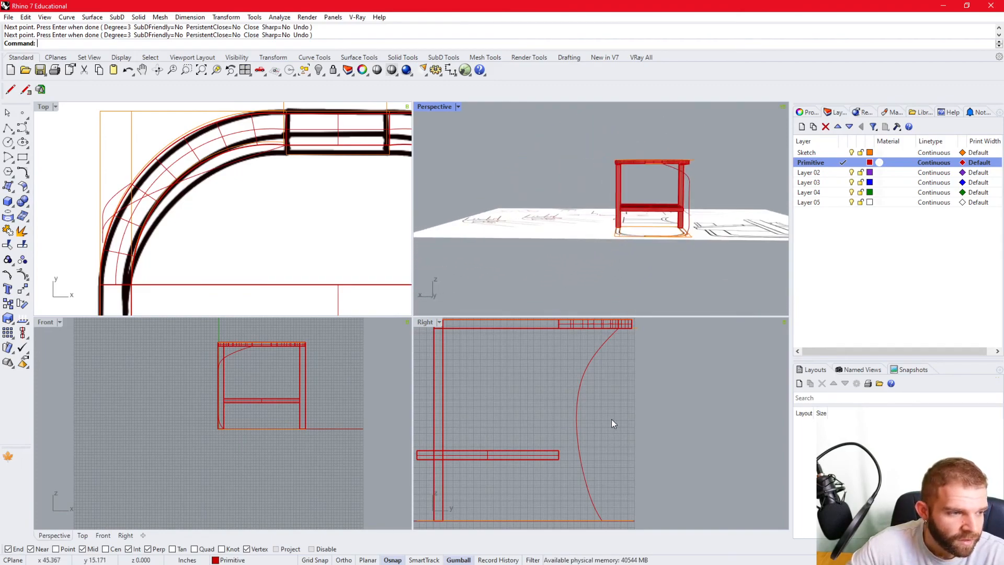
Flatten the new curve onto the Right view's construction plane with ProjectToCPlane, deleting the input object.
{"action": "scroll", "coordinate": [601, 422], "scroll_direction": "down", "scroll_amount": 3}
{"action": "scroll", "coordinate": [664, 456], "scroll_direction": "down", "scroll_amount": 4}
{"action": "scroll", "coordinate": [641, 431], "scroll_direction": "up", "scroll_amount": 4}
{"action": "left_click", "coordinate": [626, 429]}
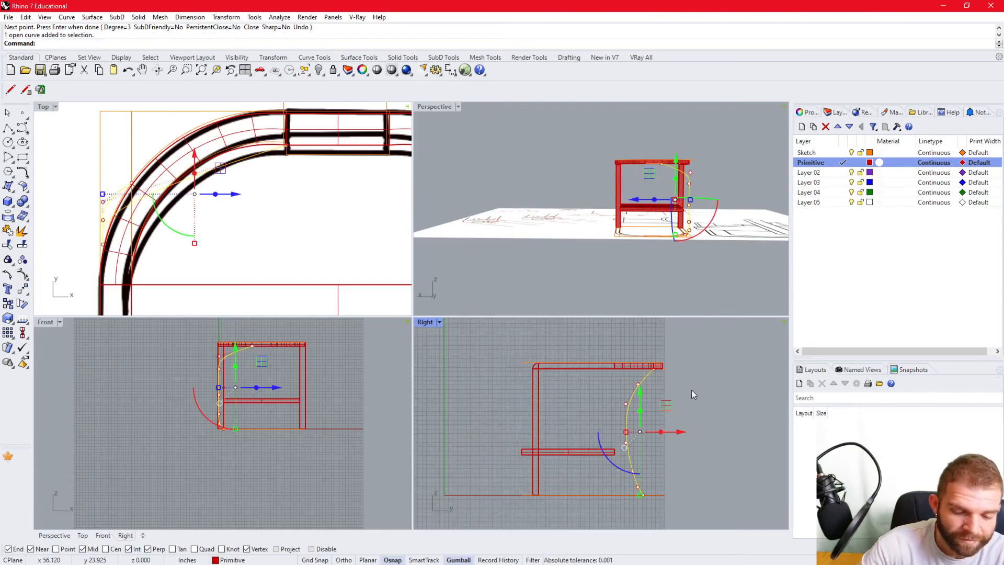
{"action": "type", "text": "ProjectToCPlane"}
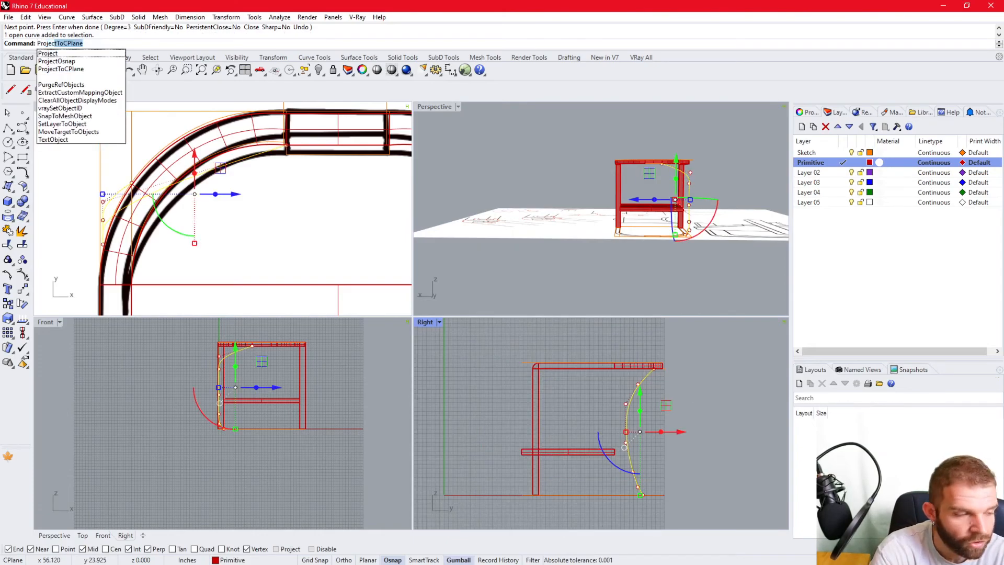
{"action": "key", "text": "Down"}
{"action": "key", "text": "Down"}
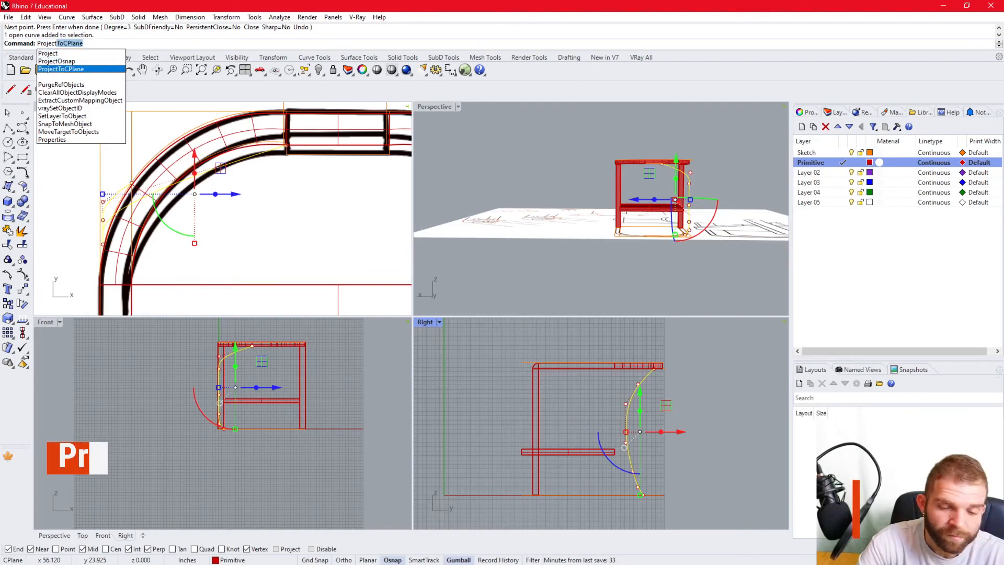
{"action": "key", "text": "Return"}
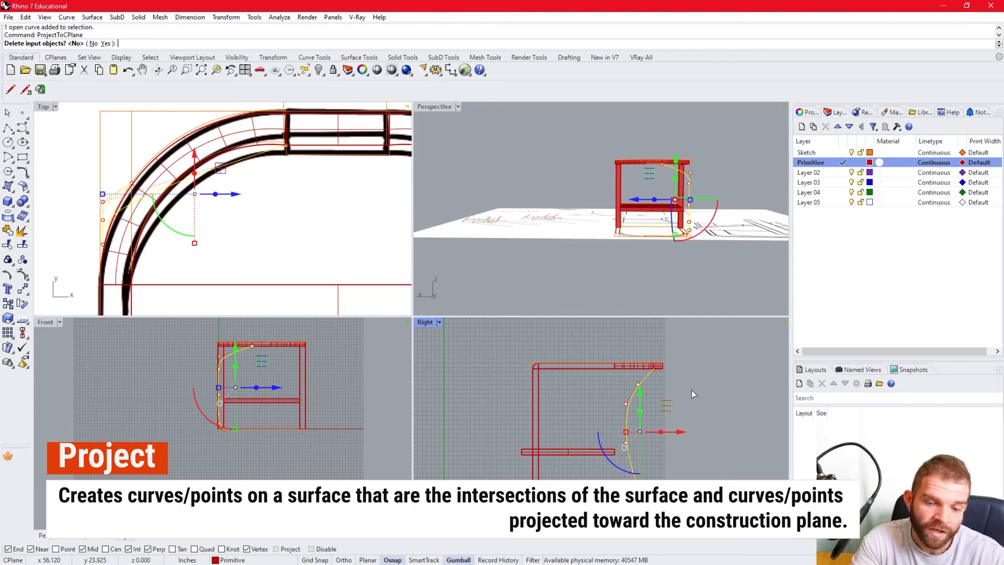
{"action": "type", "text": "y"}
{"action": "key", "text": "Return"}
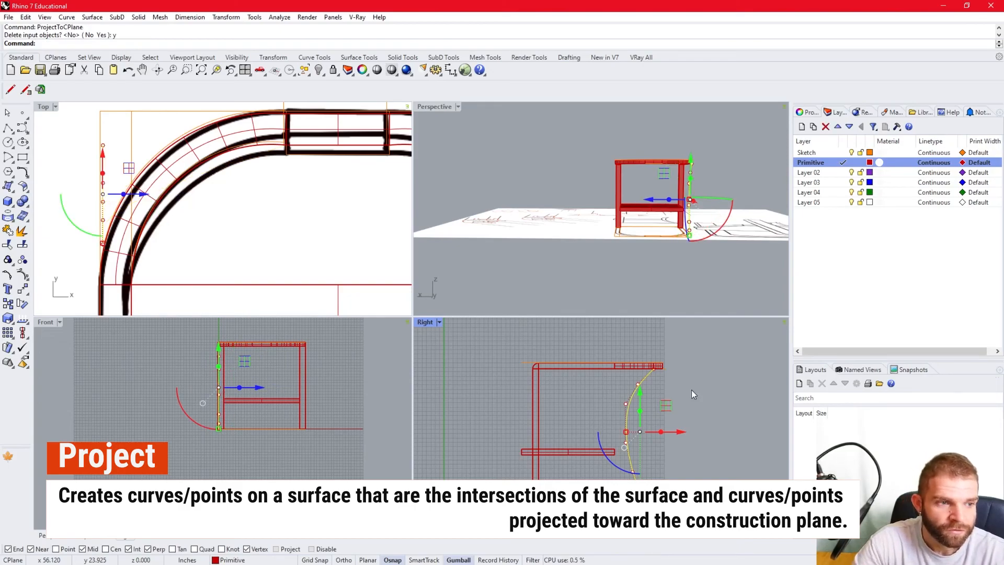
Move the flattened curve by its upper end onto the lower inner corner of the backrest block.
{"action": "left_click", "coordinate": [641, 268]}
{"action": "right_click_drag", "start_coordinate": [641, 268], "coordinate": [547, 208]}
{"action": "left_click", "coordinate": [524, 212]}
{"action": "type", "text": "m"}
{"action": "key", "text": "Return"}
{"action": "scroll", "coordinate": [529, 204], "scroll_direction": "up", "scroll_amount": 7}
{"action": "left_click", "coordinate": [528, 203]}
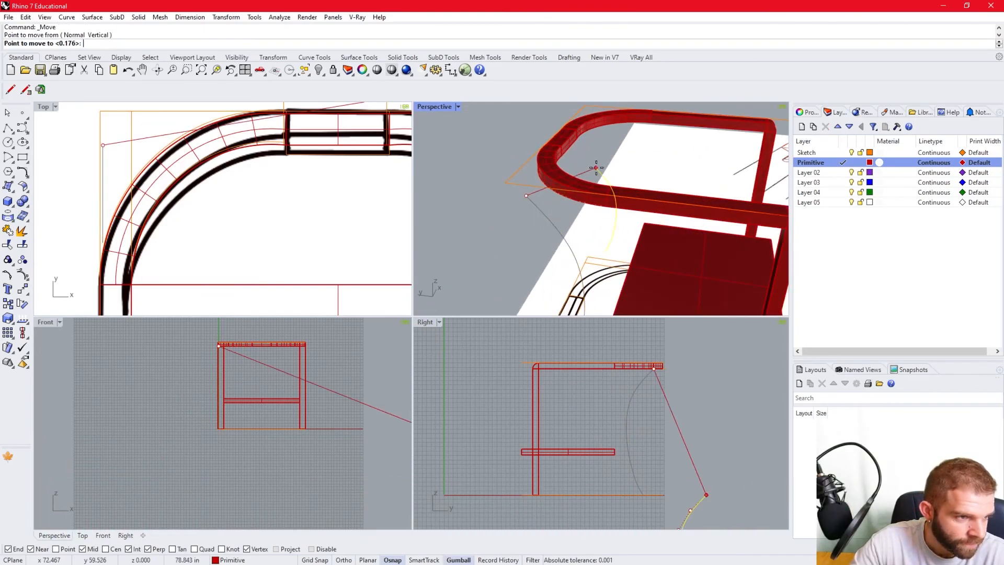
{"action": "scroll", "coordinate": [539, 156], "scroll_direction": "up", "scroll_amount": 5}
{"action": "scroll", "coordinate": [535, 155], "scroll_direction": "up", "scroll_amount": 3}
{"action": "left_click", "coordinate": [459, 162]}
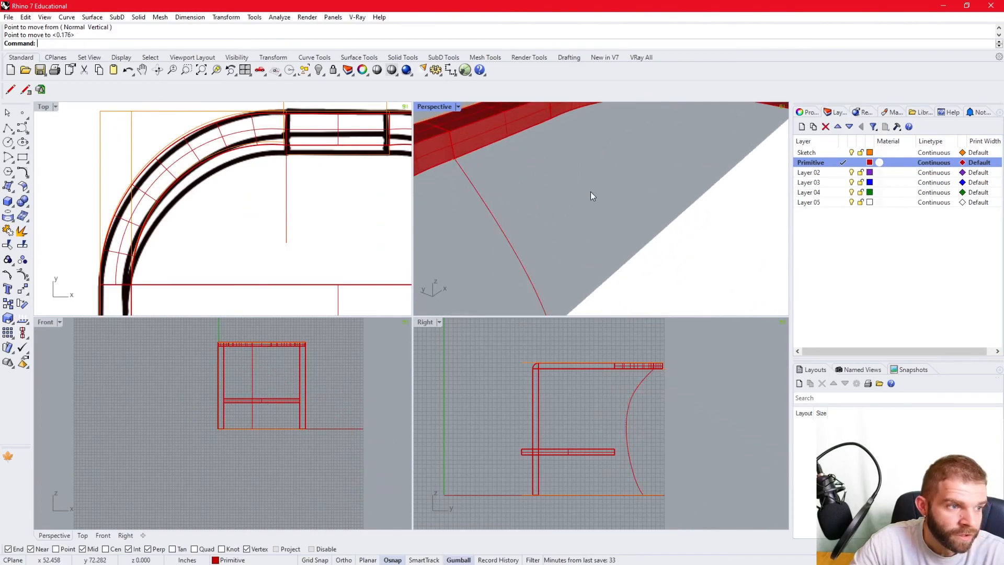
Set up a one-rail sweep with the bowed curve as rail and the backrest underside border as cross section.
{"action": "type", "text": "sweep1"}
{"action": "key", "text": "Return"}
{"action": "left_click", "coordinate": [494, 217]}
{"action": "right_click_drag", "start_coordinate": [489, 225], "coordinate": [601, 189]}
{"action": "scroll", "coordinate": [548, 198], "scroll_direction": "down", "scroll_amount": 6}
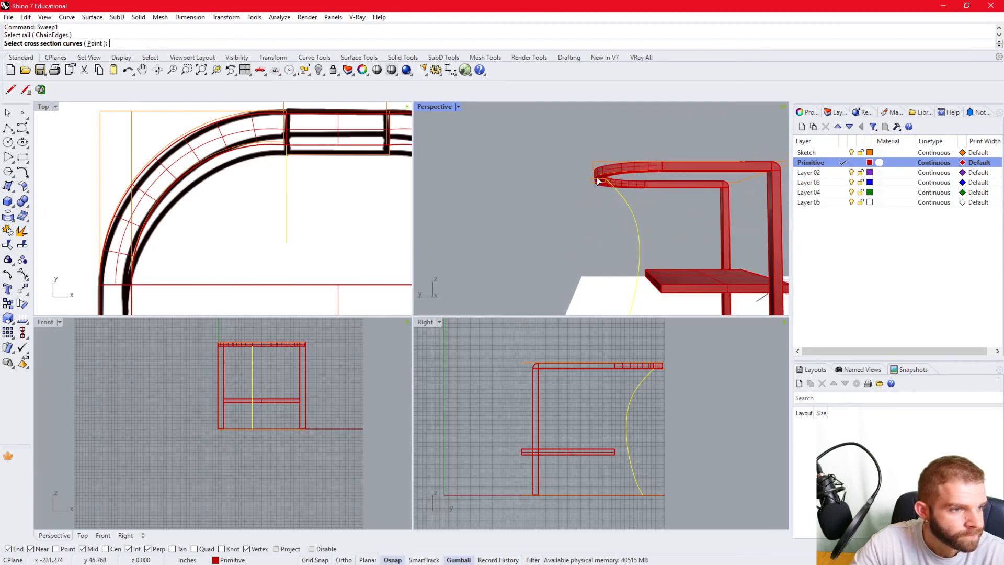
{"action": "scroll", "coordinate": [599, 180], "scroll_direction": "up", "scroll_amount": 5}
{"action": "left_click", "coordinate": [644, 177]}
{"action": "left_click", "coordinate": [678, 206]}
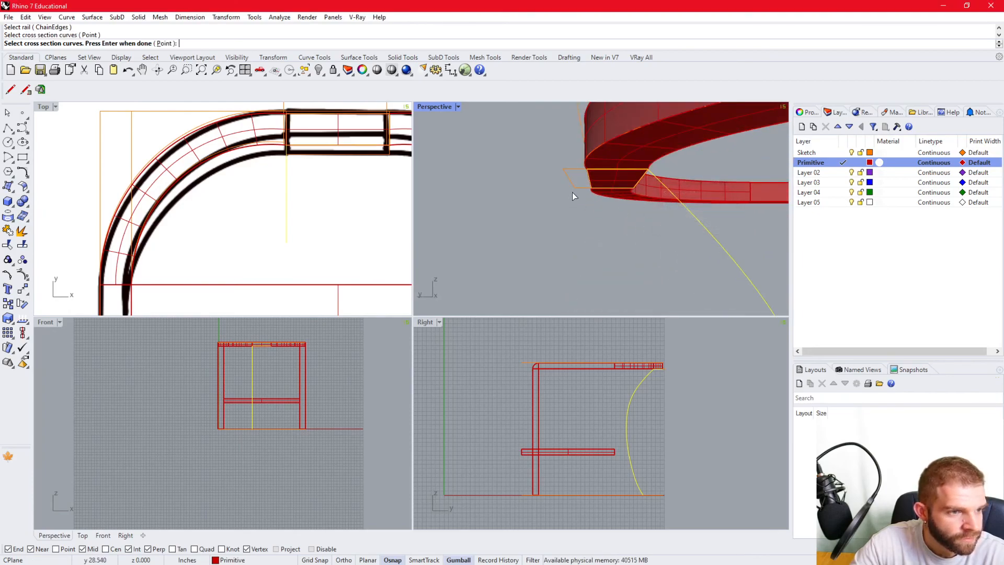
{"action": "scroll", "coordinate": [571, 196], "scroll_direction": "down", "scroll_amount": 4}
{"action": "key", "text": "Return"}
{"action": "key", "text": "Return"}
{"action": "right_click_drag", "start_coordinate": [591, 227], "coordinate": [469, 222]}
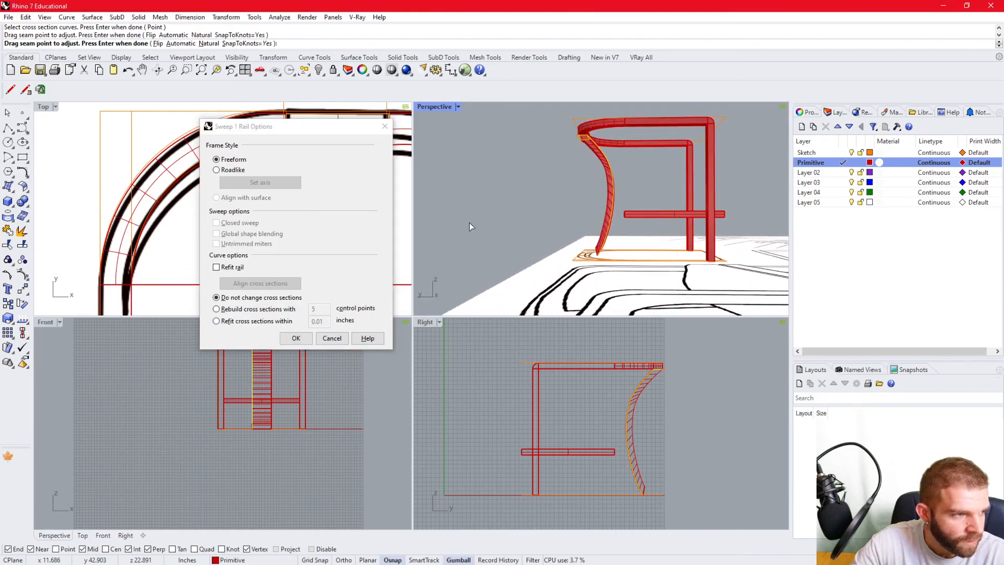
Create the freeform sweep for the back leg with Refit rail enabled and cross sections left unchanged.
{"action": "left_click", "coordinate": [231, 175]}
{"action": "left_click", "coordinate": [232, 267]}
{"action": "left_click", "coordinate": [235, 310]}
{"action": "left_click", "coordinate": [239, 322]}
{"action": "left_click", "coordinate": [240, 299]}
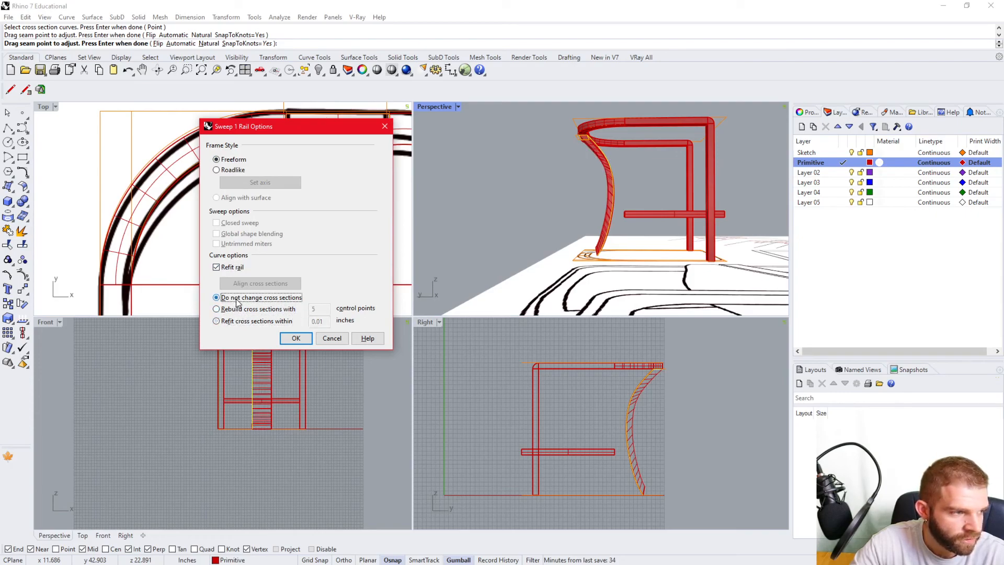
{"action": "left_click", "coordinate": [296, 338]}
Move the seat's rear face back to meet the curved back leg.
{"action": "right_click_drag", "start_coordinate": [635, 201], "coordinate": [523, 237]}
{"action": "scroll", "coordinate": [686, 220], "scroll_direction": "up", "scroll_amount": 5}
{"action": "left_click", "coordinate": [634, 208]}
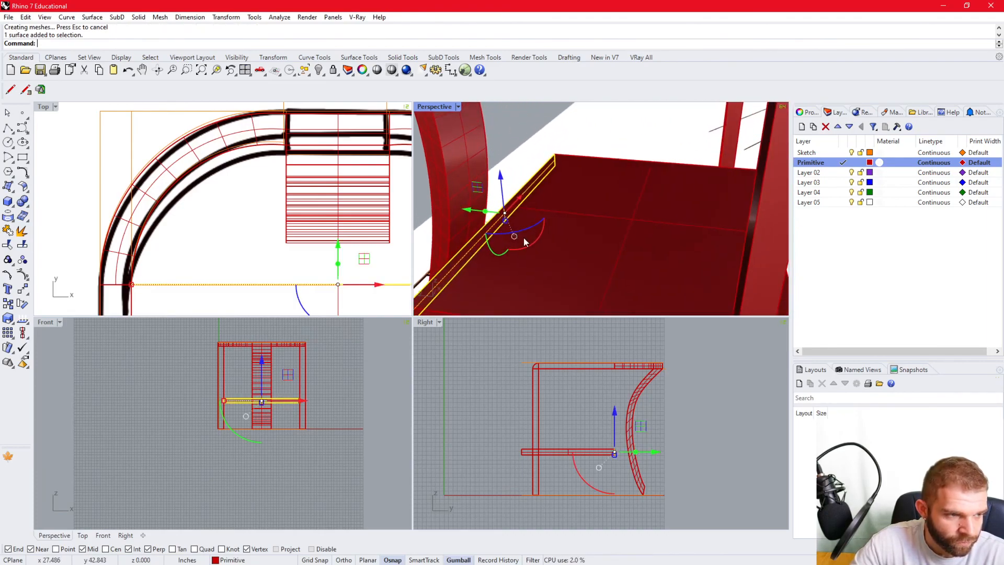
{"action": "type", "text": "m"}
{"action": "key", "text": "Return"}
{"action": "left_click", "coordinate": [505, 207]}
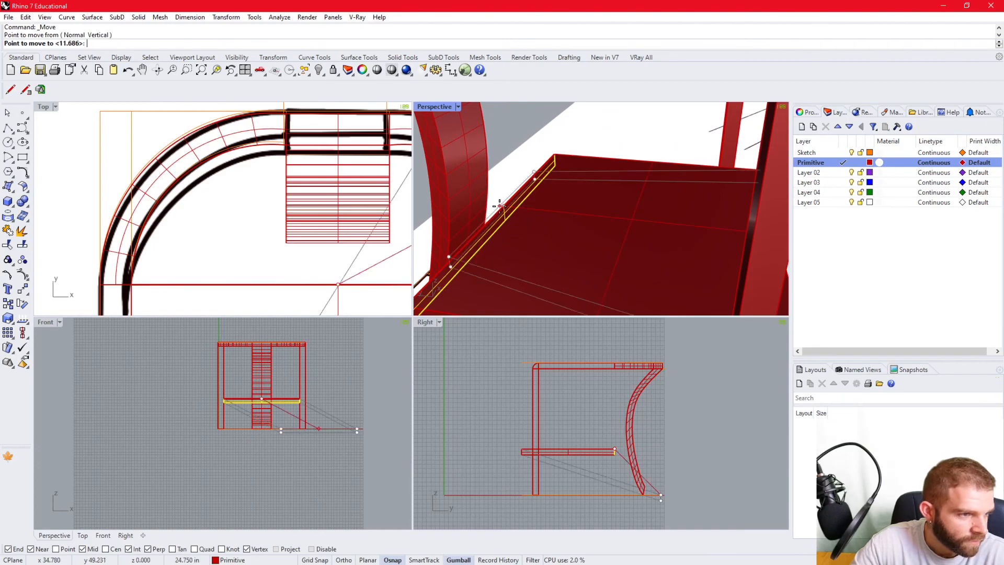
{"action": "left_click", "coordinate": [465, 205]}
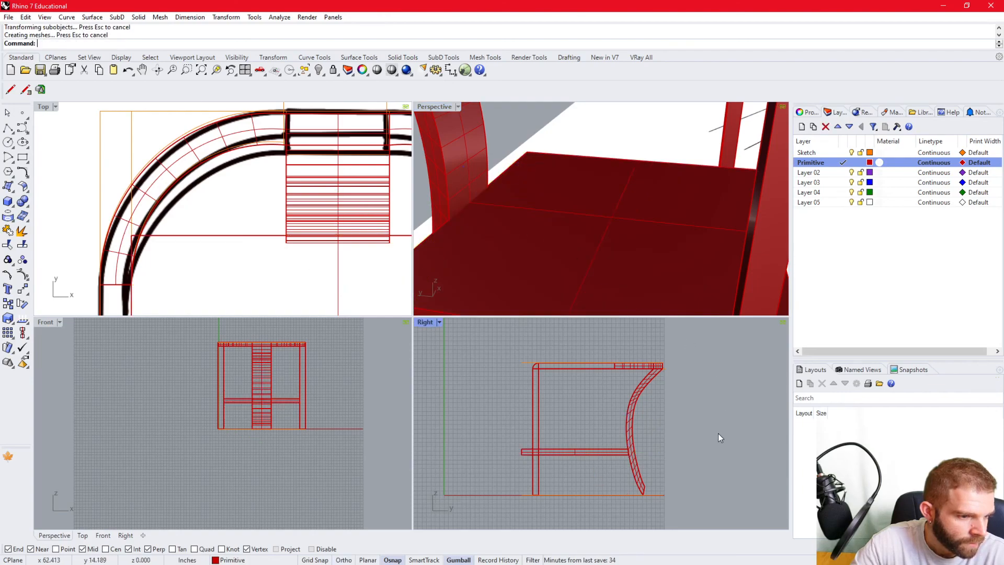
Examine where the seat meets the back leg and inspect the whole chair in the maximized Perspective view.
{"action": "scroll", "coordinate": [572, 468], "scroll_direction": "up", "scroll_amount": 5}
{"action": "right_click_drag", "start_coordinate": [554, 461], "coordinate": [617, 440]}
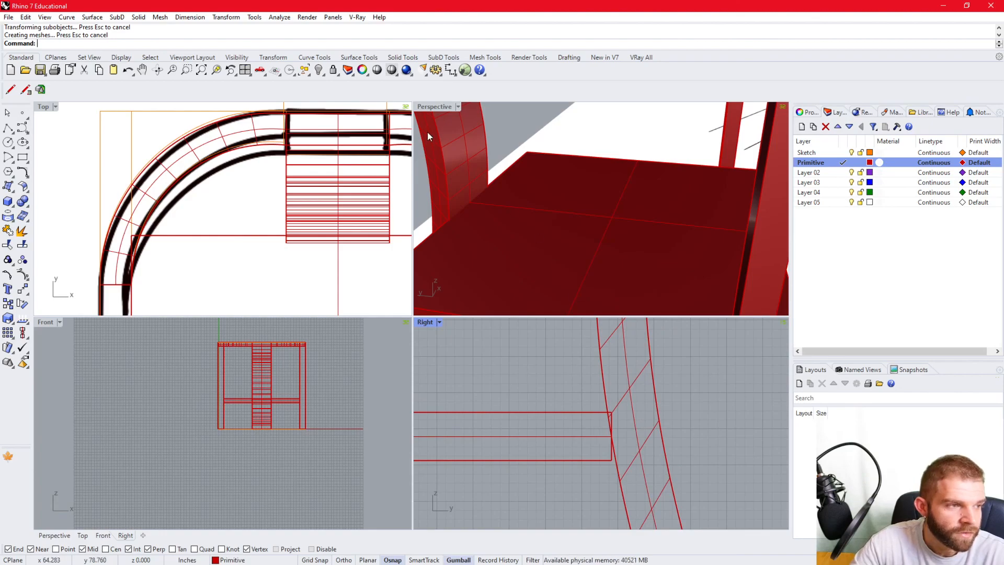
{"action": "left_click", "coordinate": [444, 111]}
{"action": "double_click", "coordinate": [444, 105]}
{"action": "scroll", "coordinate": [524, 269], "scroll_direction": "down", "scroll_amount": 10}
{"action": "key", "text": "Escape"}
{"action": "right_click_drag", "start_coordinate": [525, 269], "coordinate": [518, 285]}
{"action": "scroll", "coordinate": [516, 255], "scroll_direction": "up", "scroll_amount": 10}
{"action": "scroll", "coordinate": [508, 271], "scroll_direction": "down", "scroll_amount": 5}
{"action": "scroll", "coordinate": [465, 290], "scroll_direction": "up", "scroll_amount": 2}
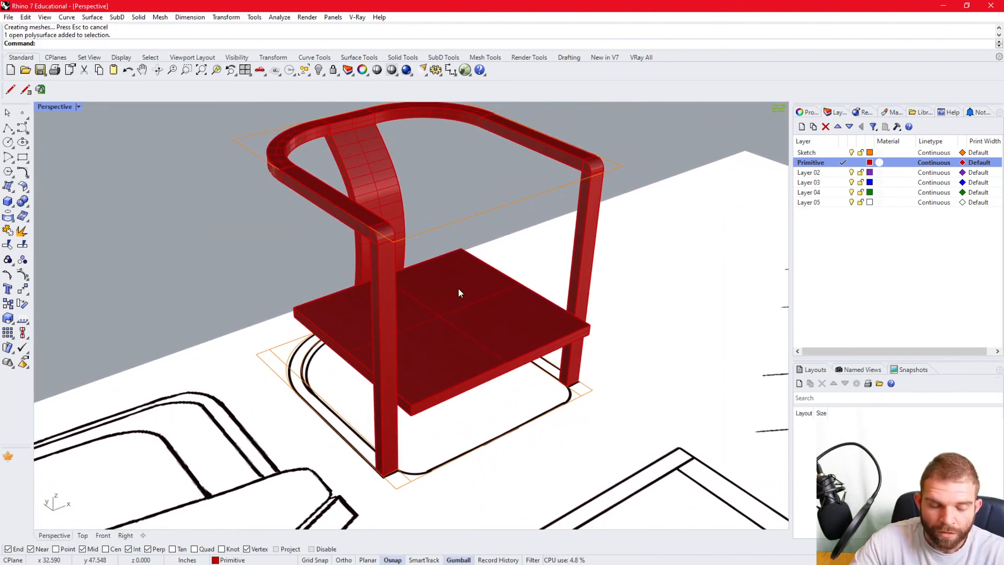
{"action": "right_click_drag", "start_coordinate": [452, 279], "coordinate": [463, 310]}
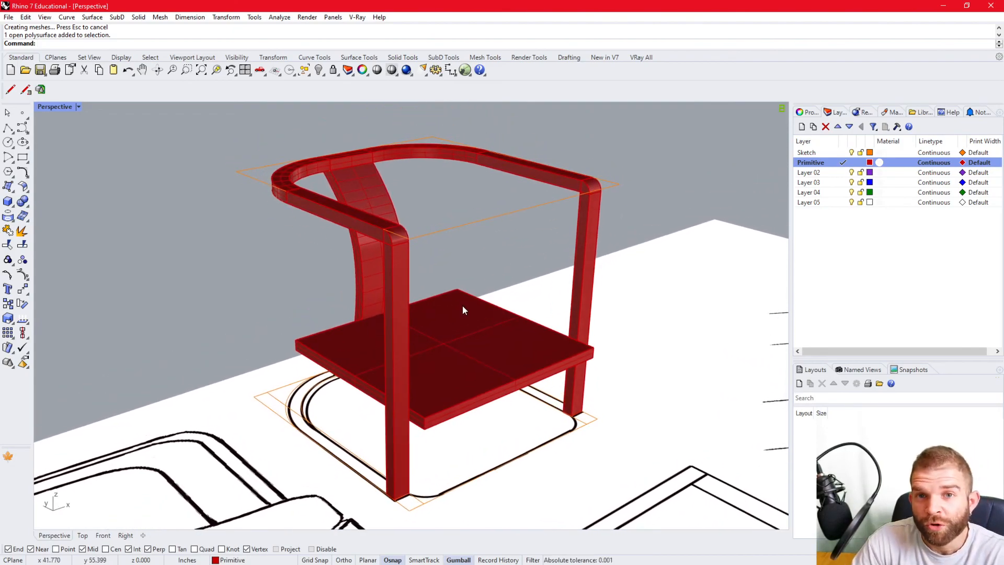